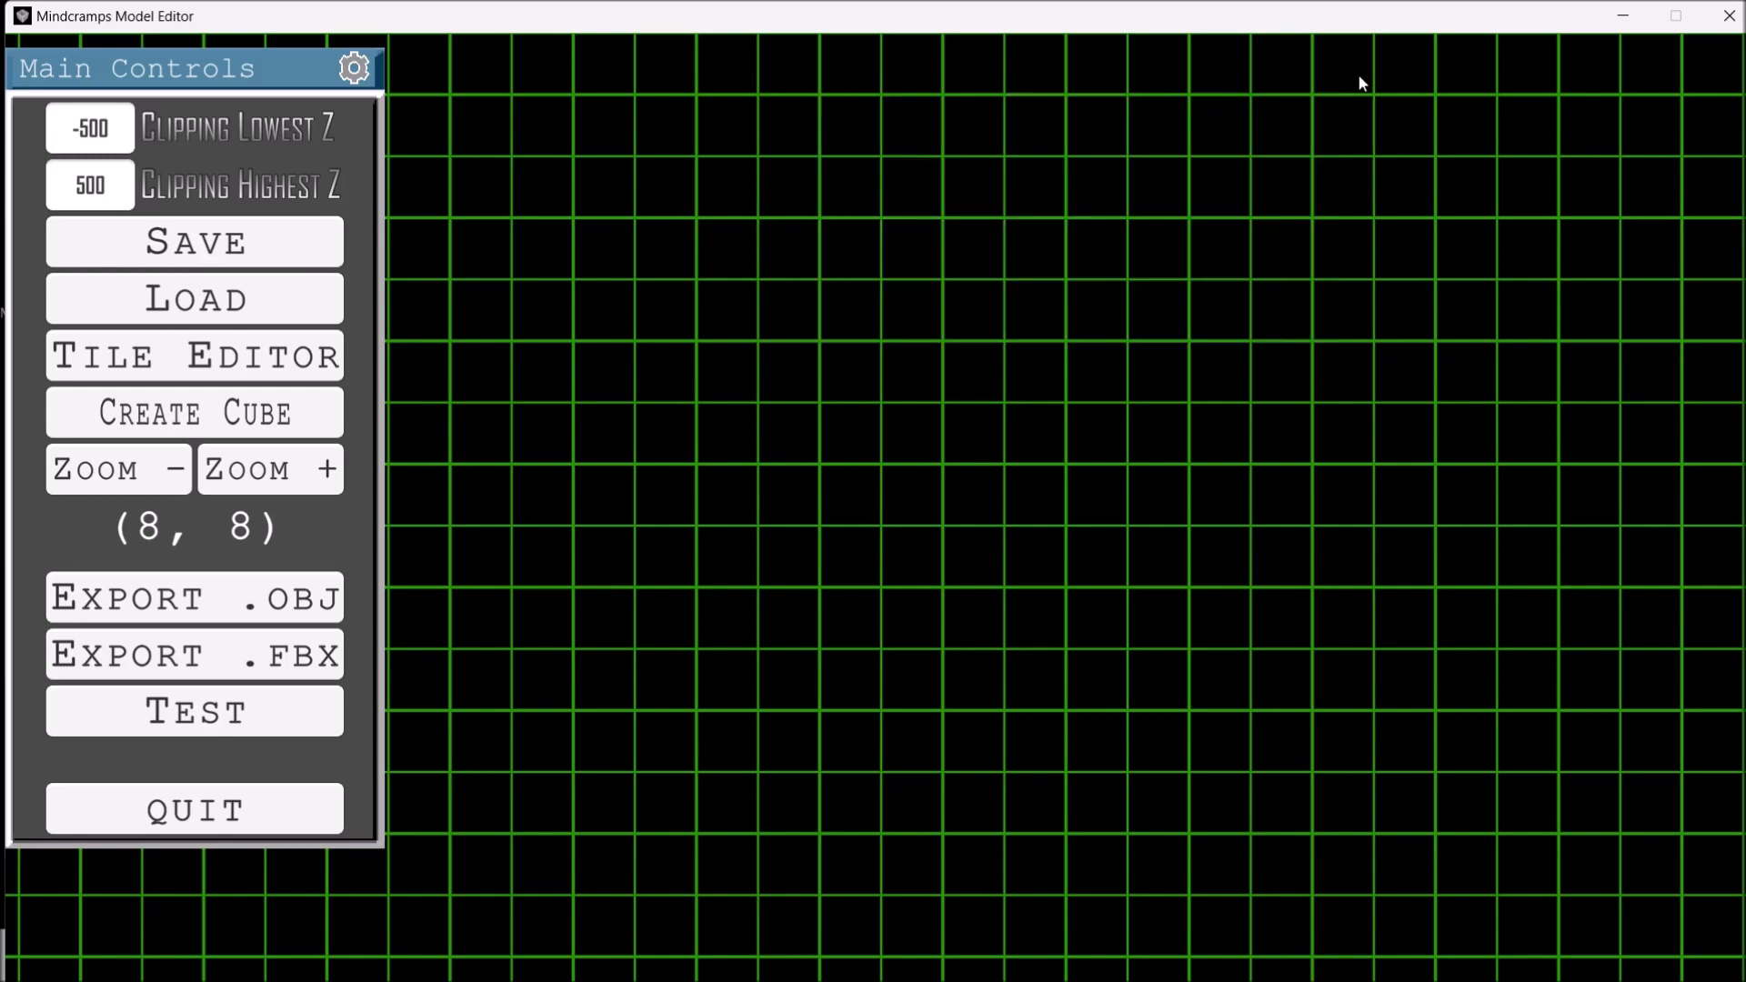
Import CrystalPalace.png from the Tiles Src folder as a tileset with a tile size of 32.
{"action": "left_click", "coordinate": [210, 353]}
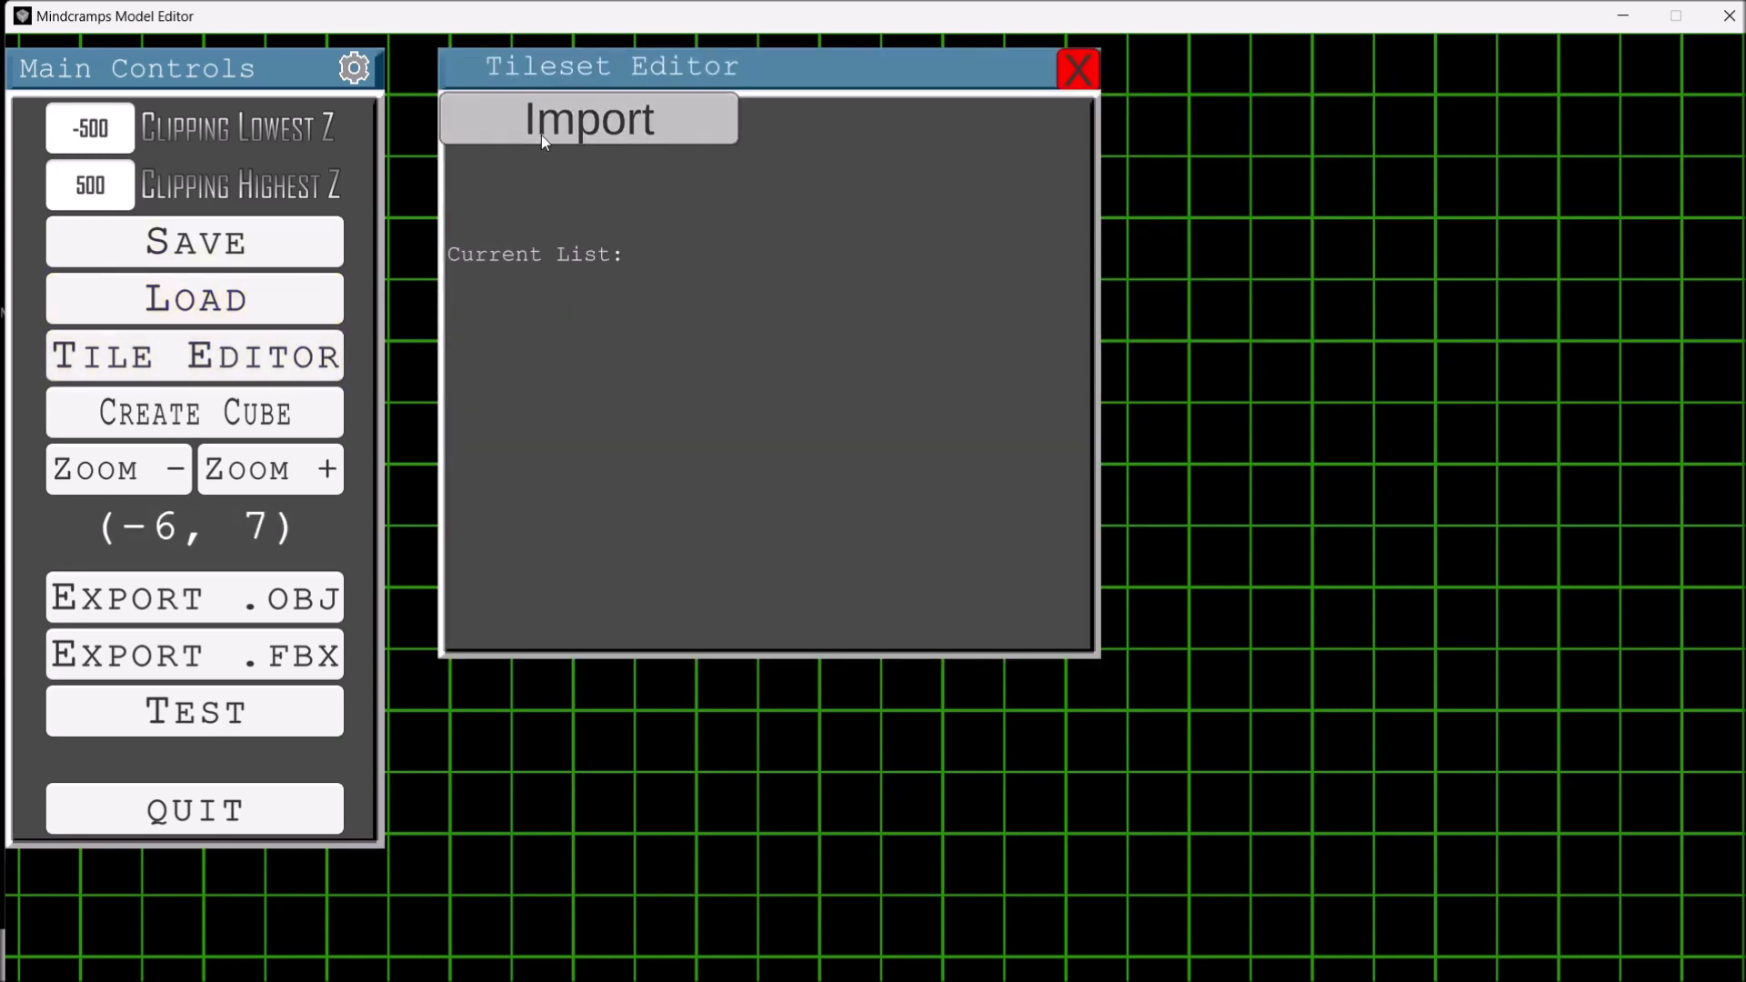
{"action": "left_click", "coordinate": [542, 134]}
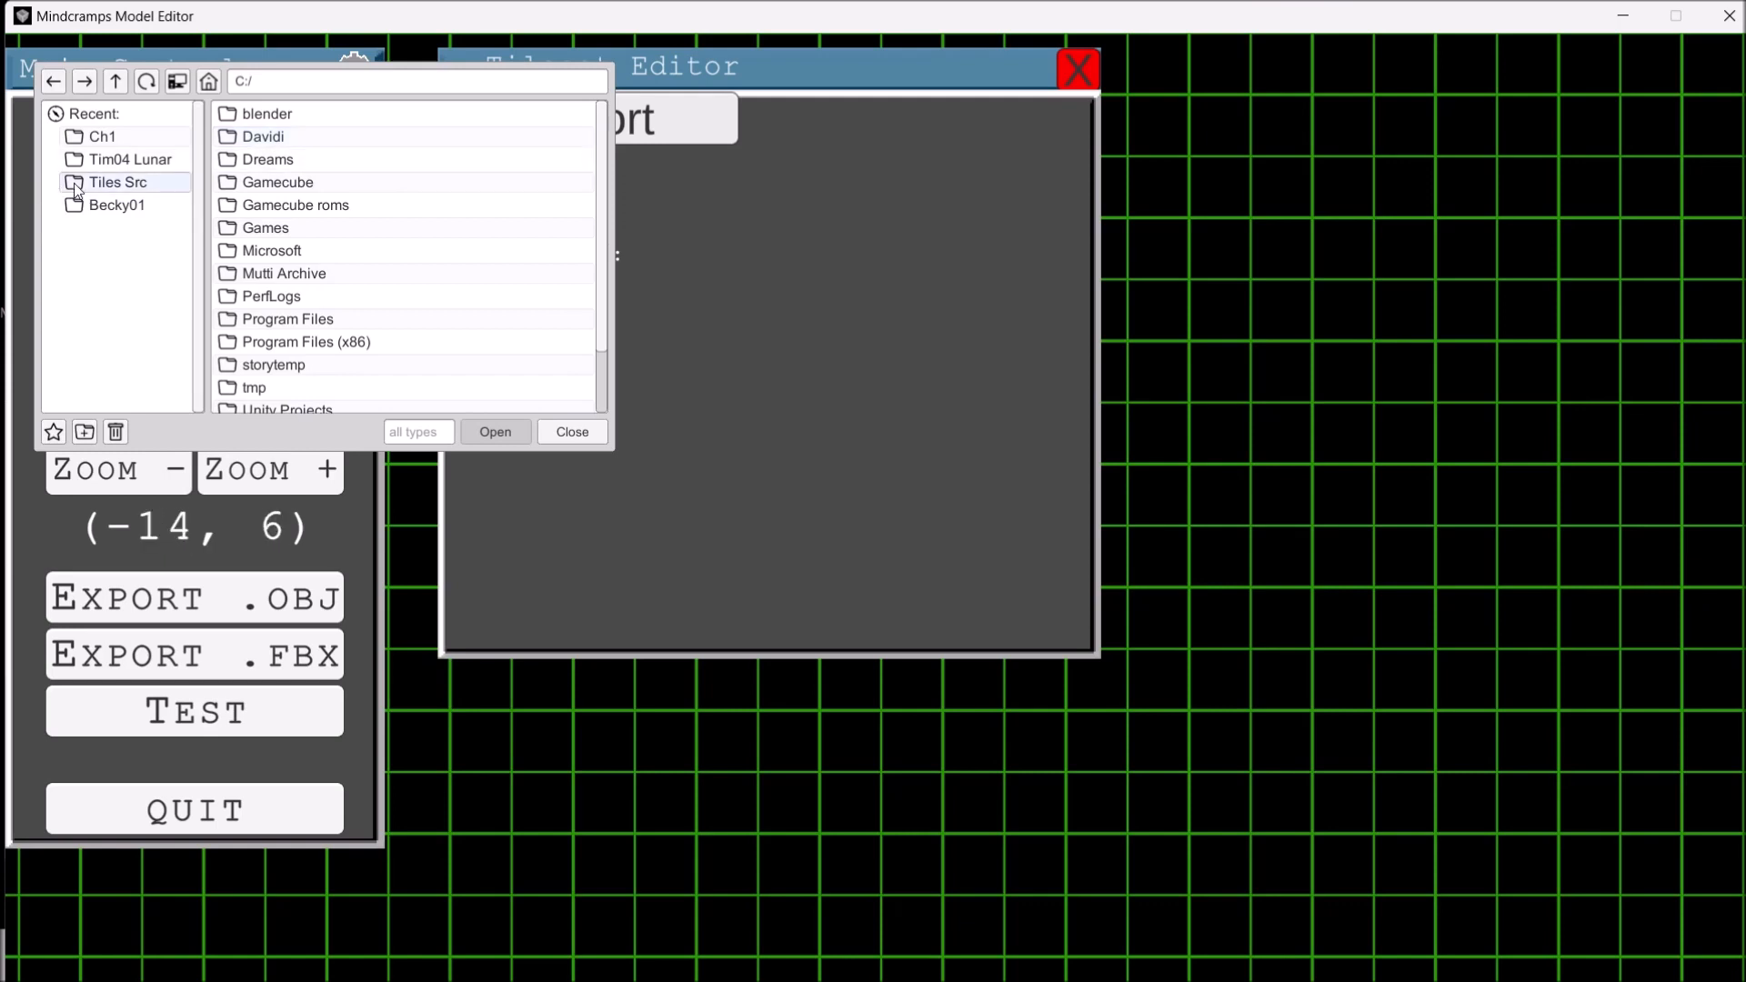
{"action": "left_click", "coordinate": [118, 182]}
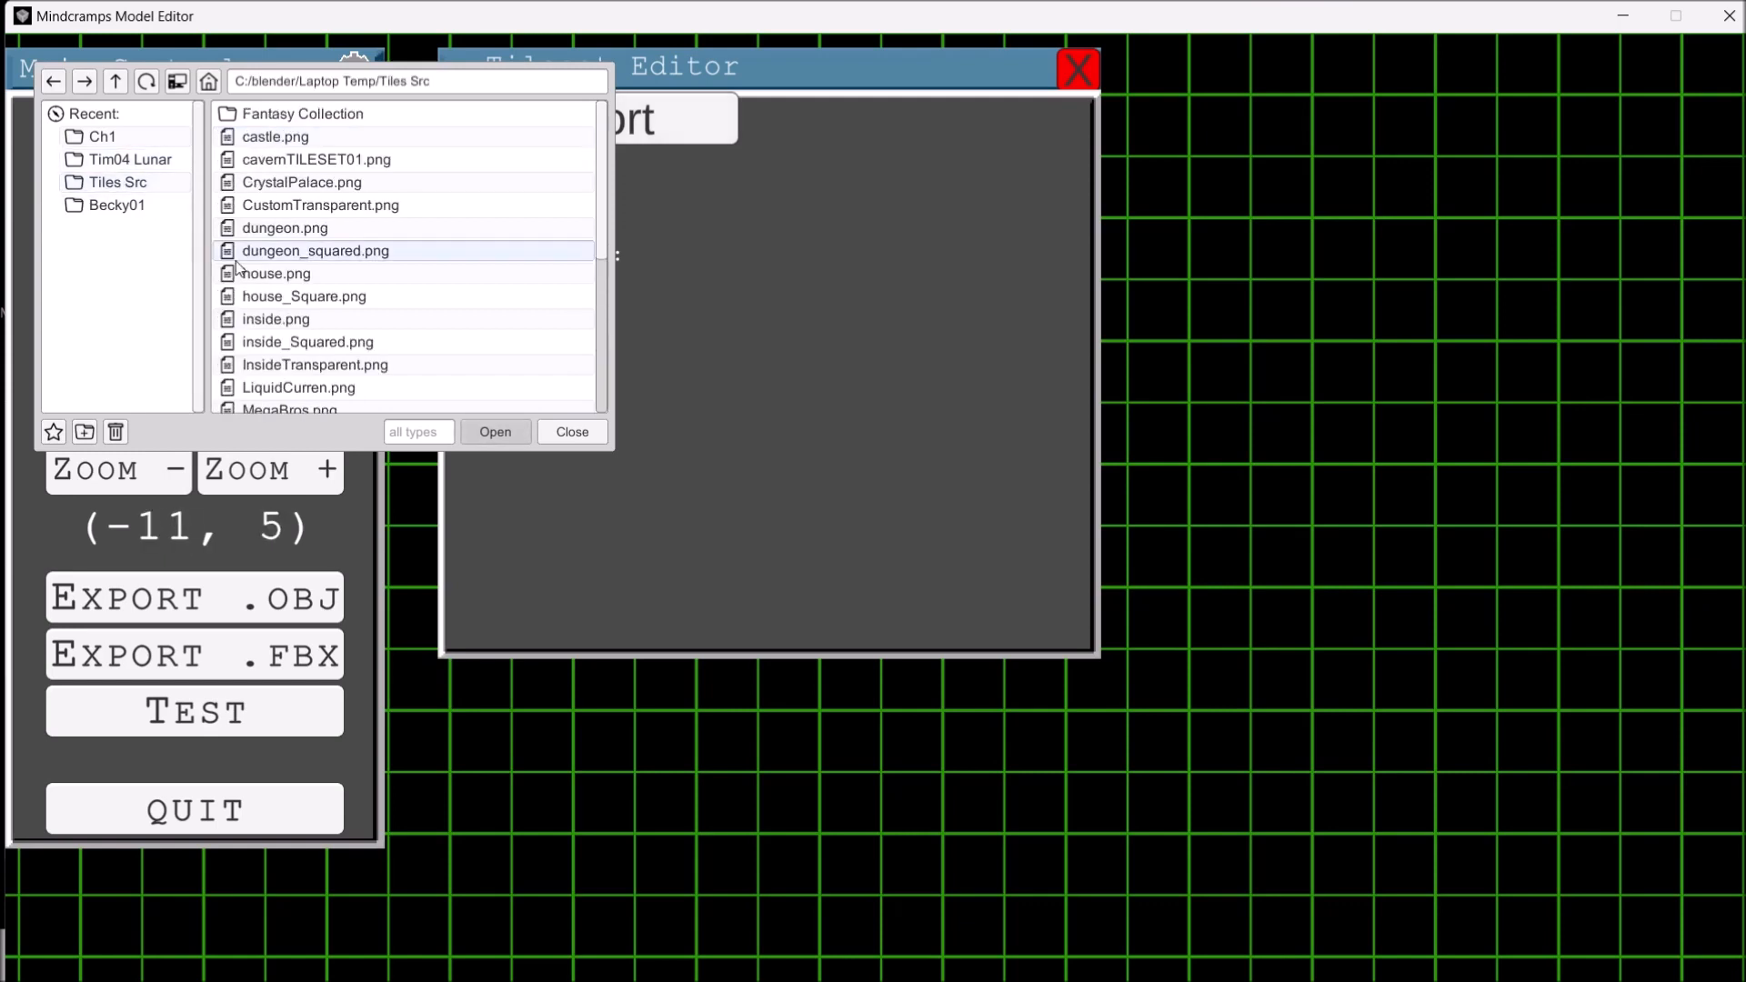
{"action": "scroll", "coordinate": [239, 271], "scroll_direction": "down", "scroll_amount": 1}
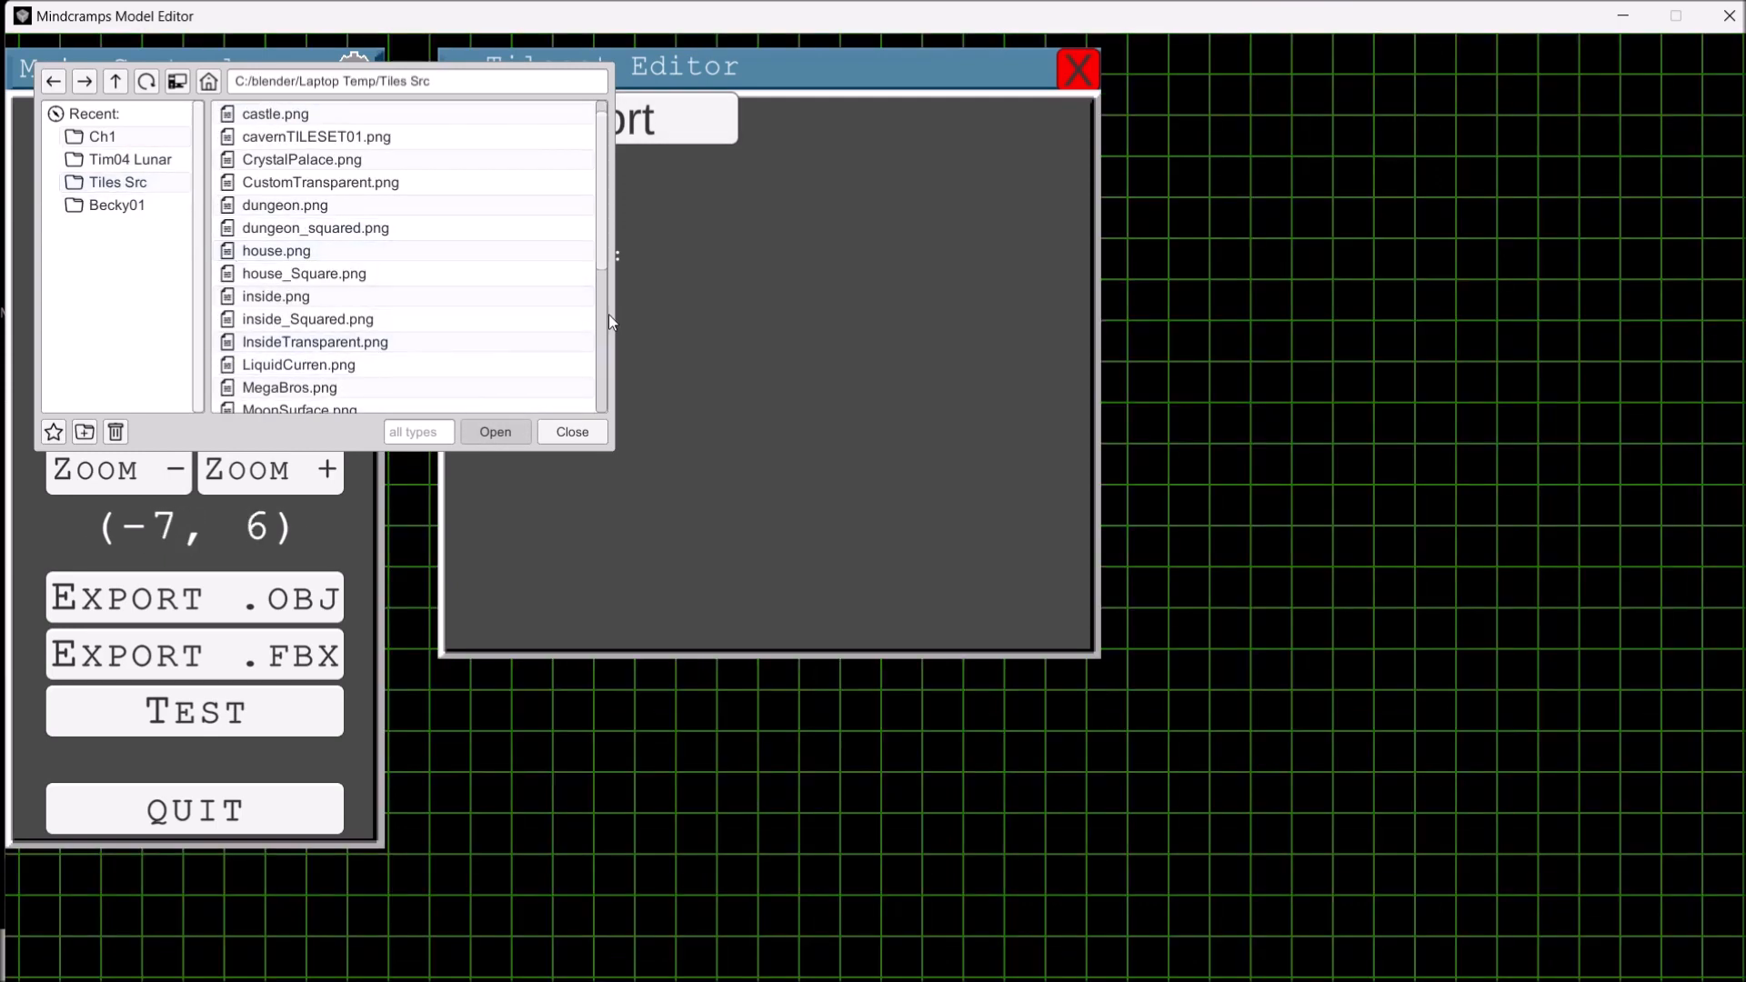
{"action": "mouse_move", "coordinate": [607, 232]}
{"action": "left_mouse_down"}
{"action": "mouse_move", "coordinate": [597, 388]}
{"action": "mouse_move", "coordinate": [615, 205]}
{"action": "left_mouse_up"}
{"action": "left_click", "coordinate": [460, 193]}
{"action": "double_click", "coordinate": [460, 182]}
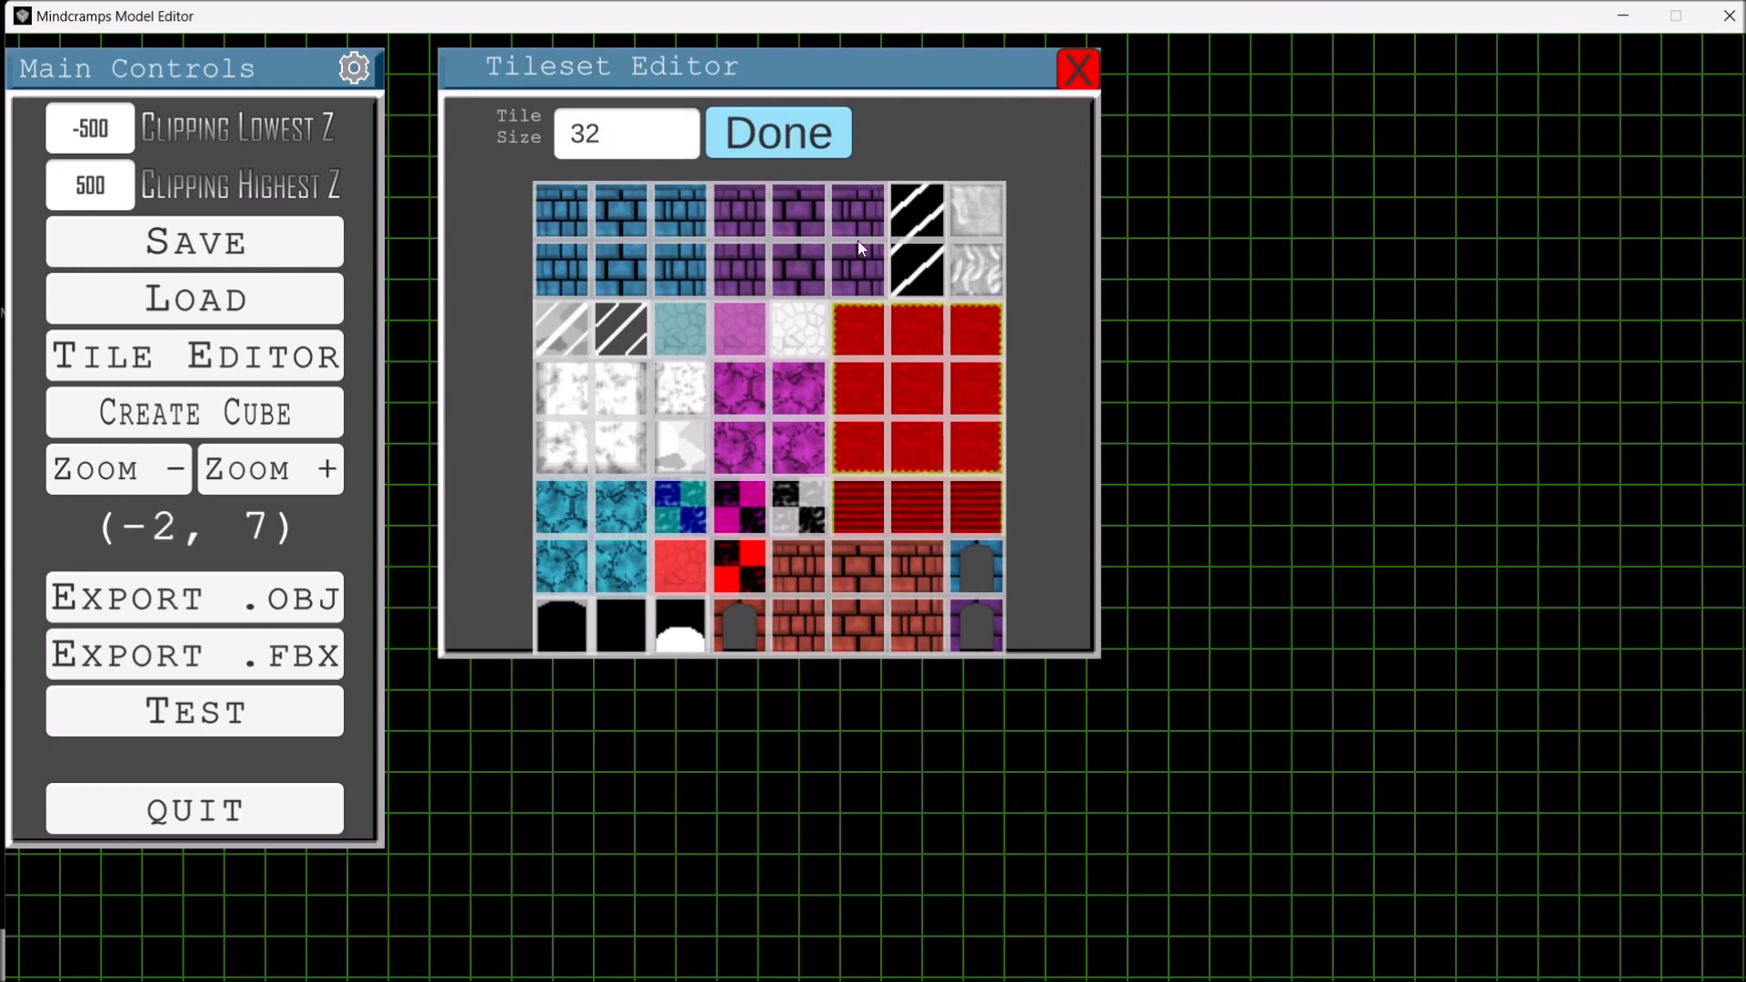
{"action": "left_click", "coordinate": [800, 149]}
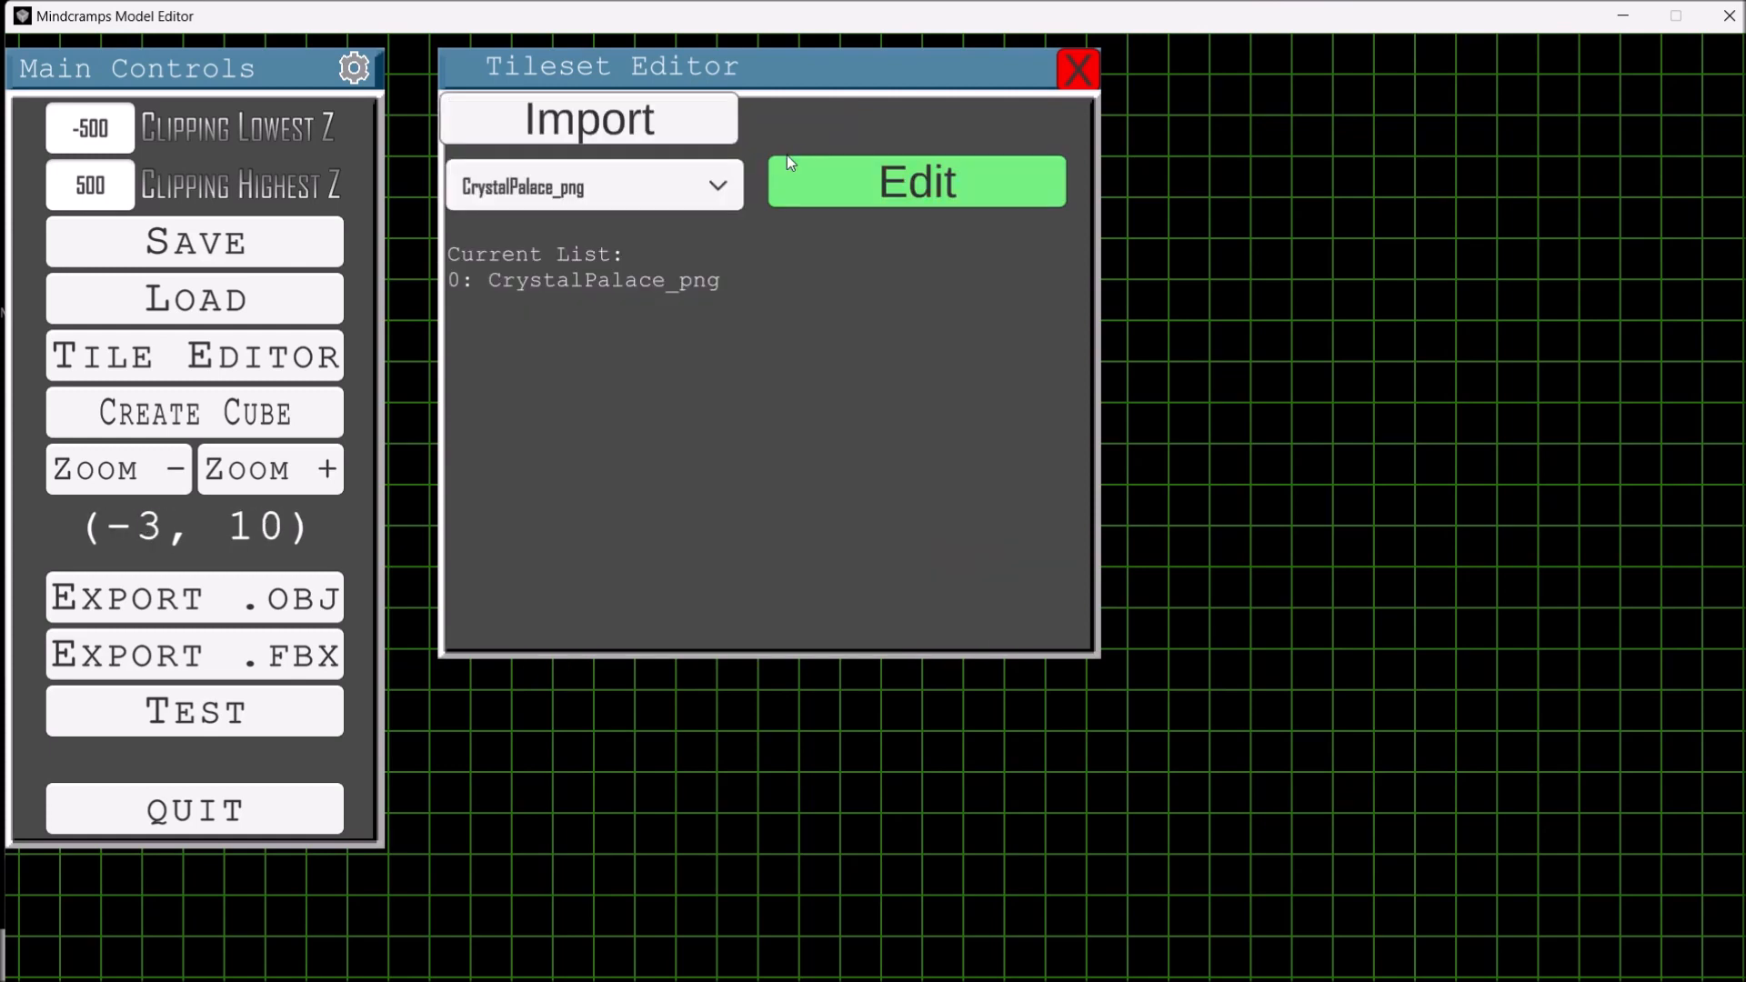
{"action": "left_click", "coordinate": [1079, 71]}
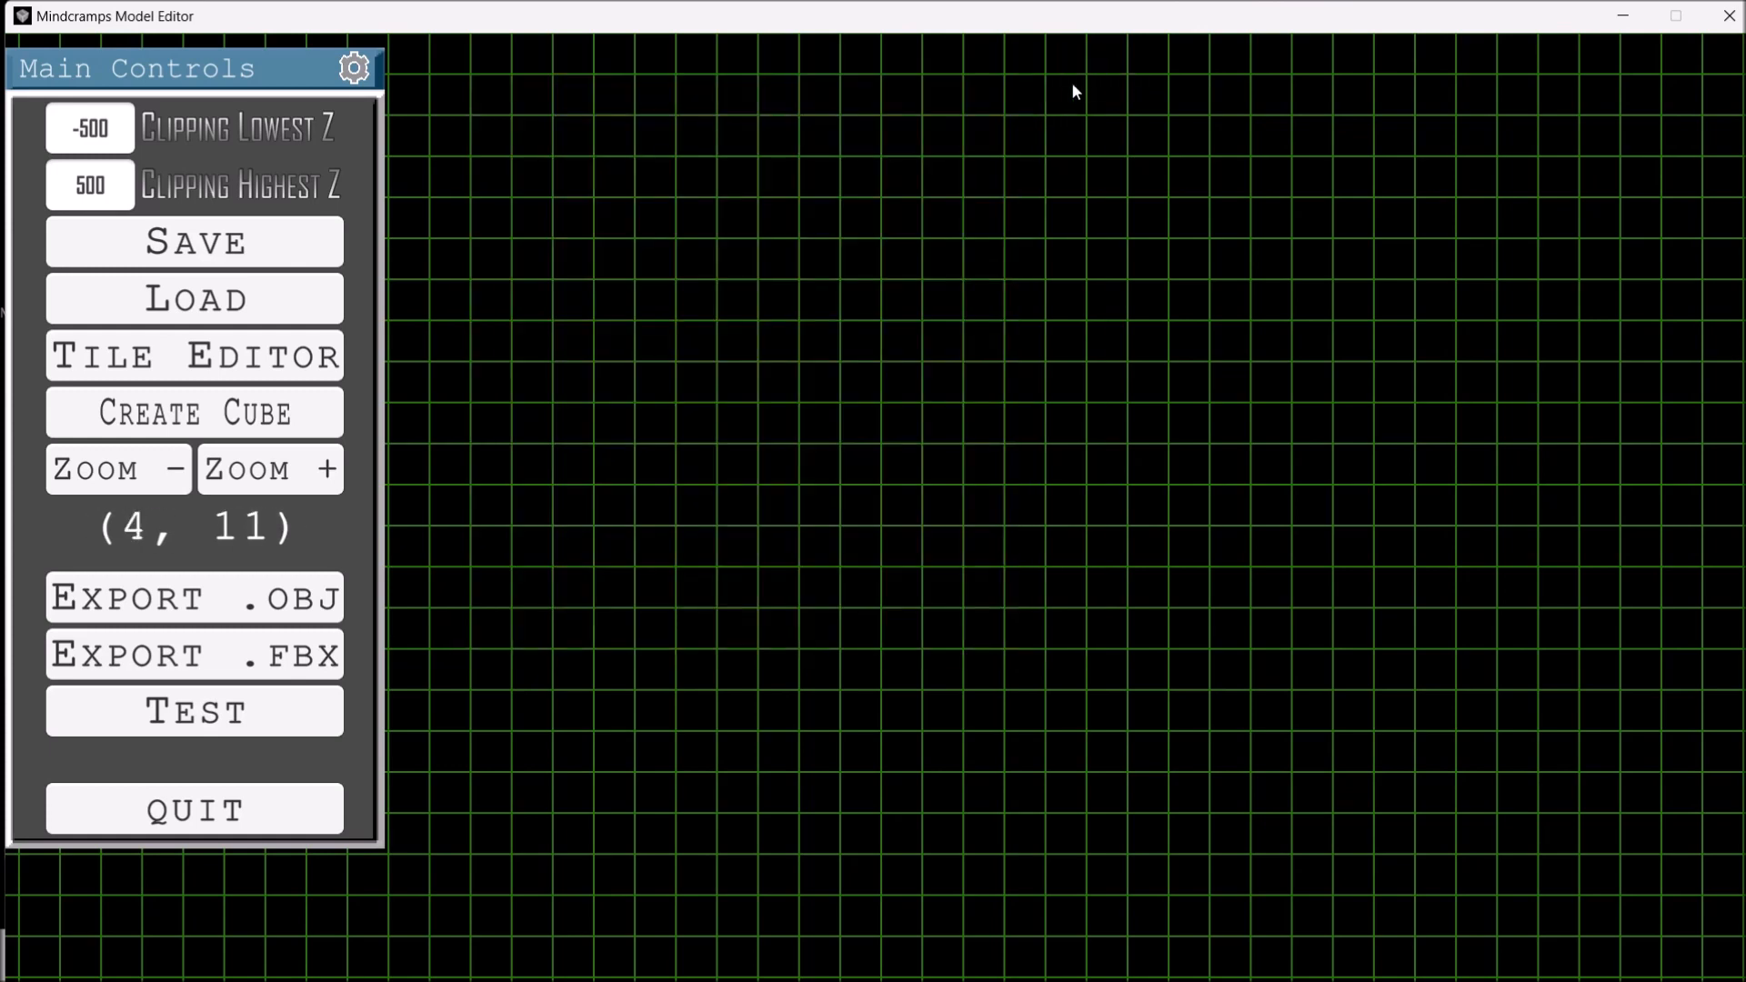
Begin a new cube by manual entry and set its width and length to 16.
{"action": "left_click", "coordinate": [246, 414]}
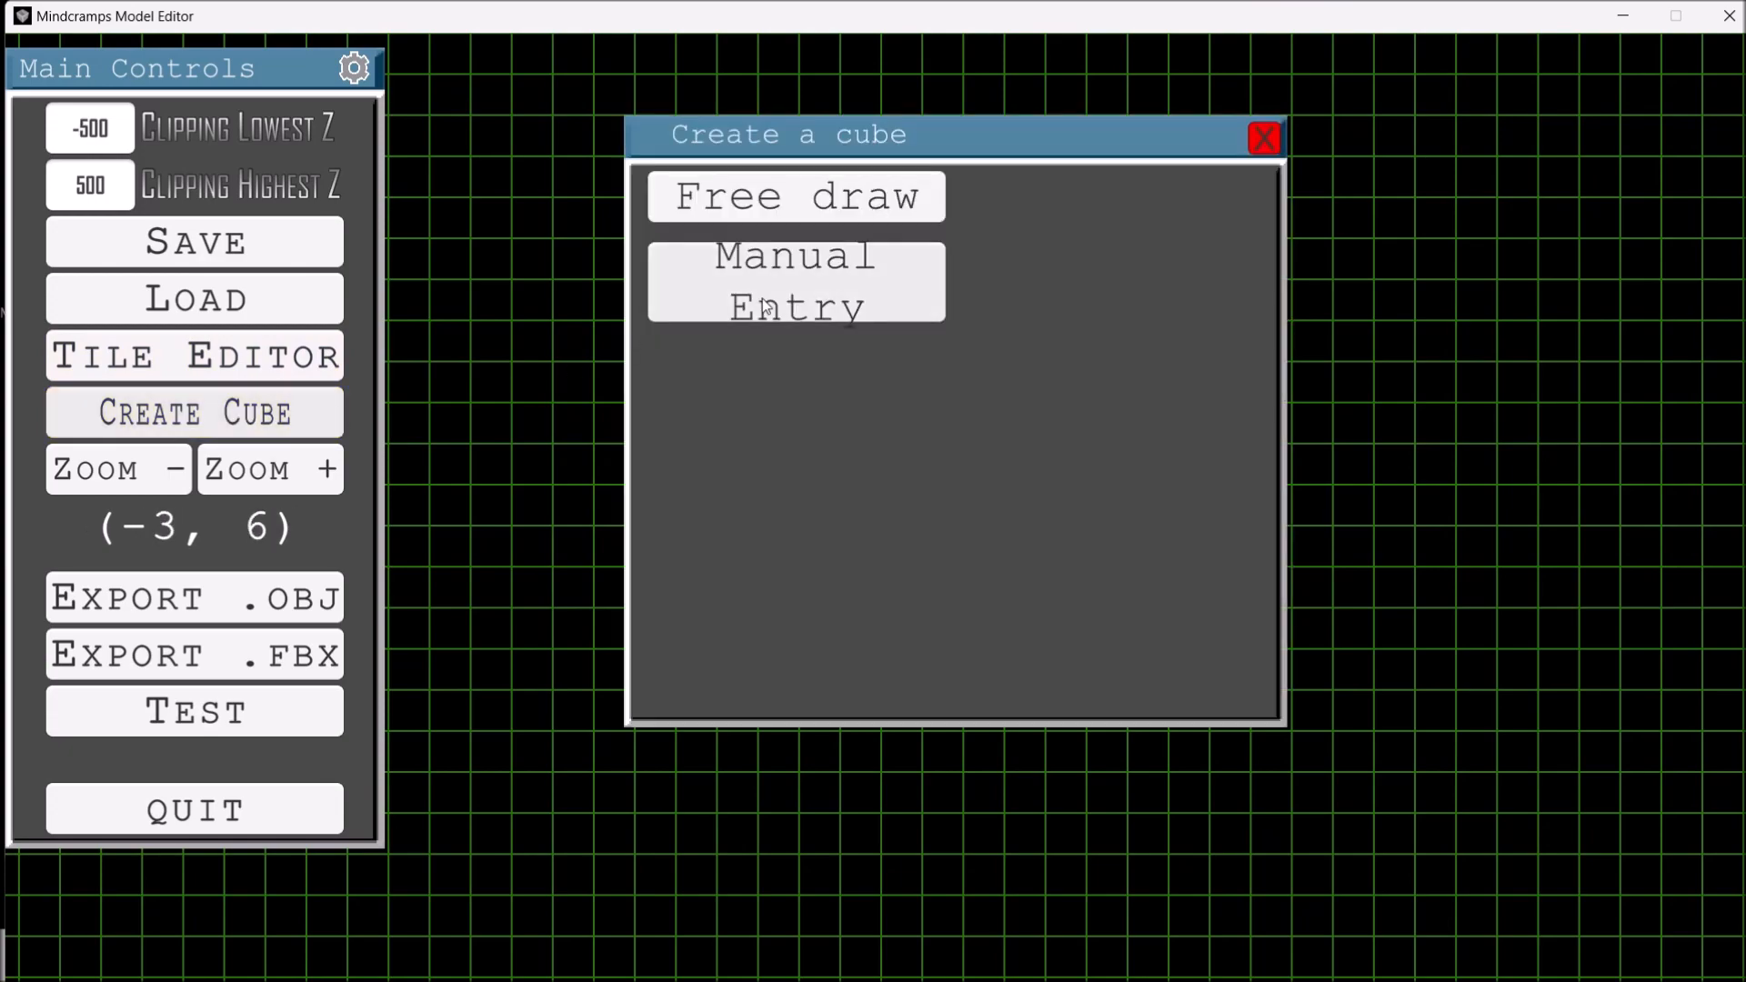
{"action": "key", "text": "d"}
{"action": "key", "text": "d"}
{"action": "key", "text": "a"}
{"action": "key", "text": "d"}
{"action": "key", "text": "d"}
{"action": "key", "text": "a"}
{"action": "key", "text": "a"}
{"action": "key", "text": "w"}
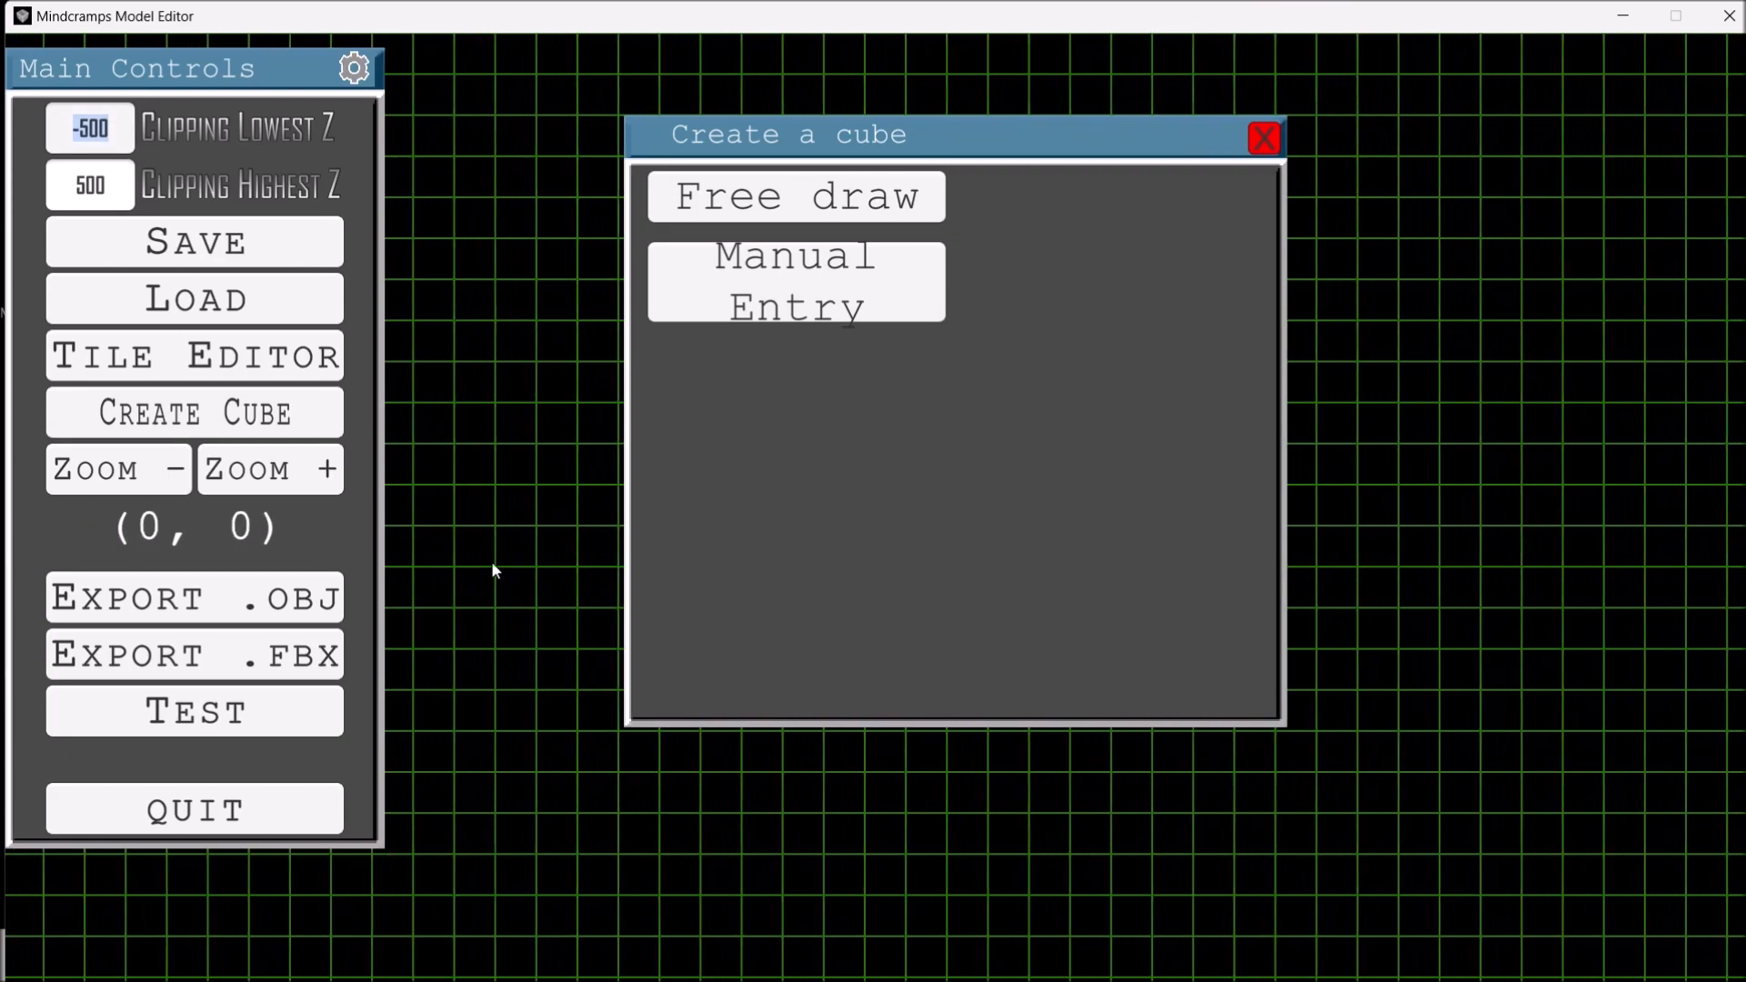
{"action": "left_click", "coordinate": [705, 259]}
{"action": "left_click", "coordinate": [826, 311]}
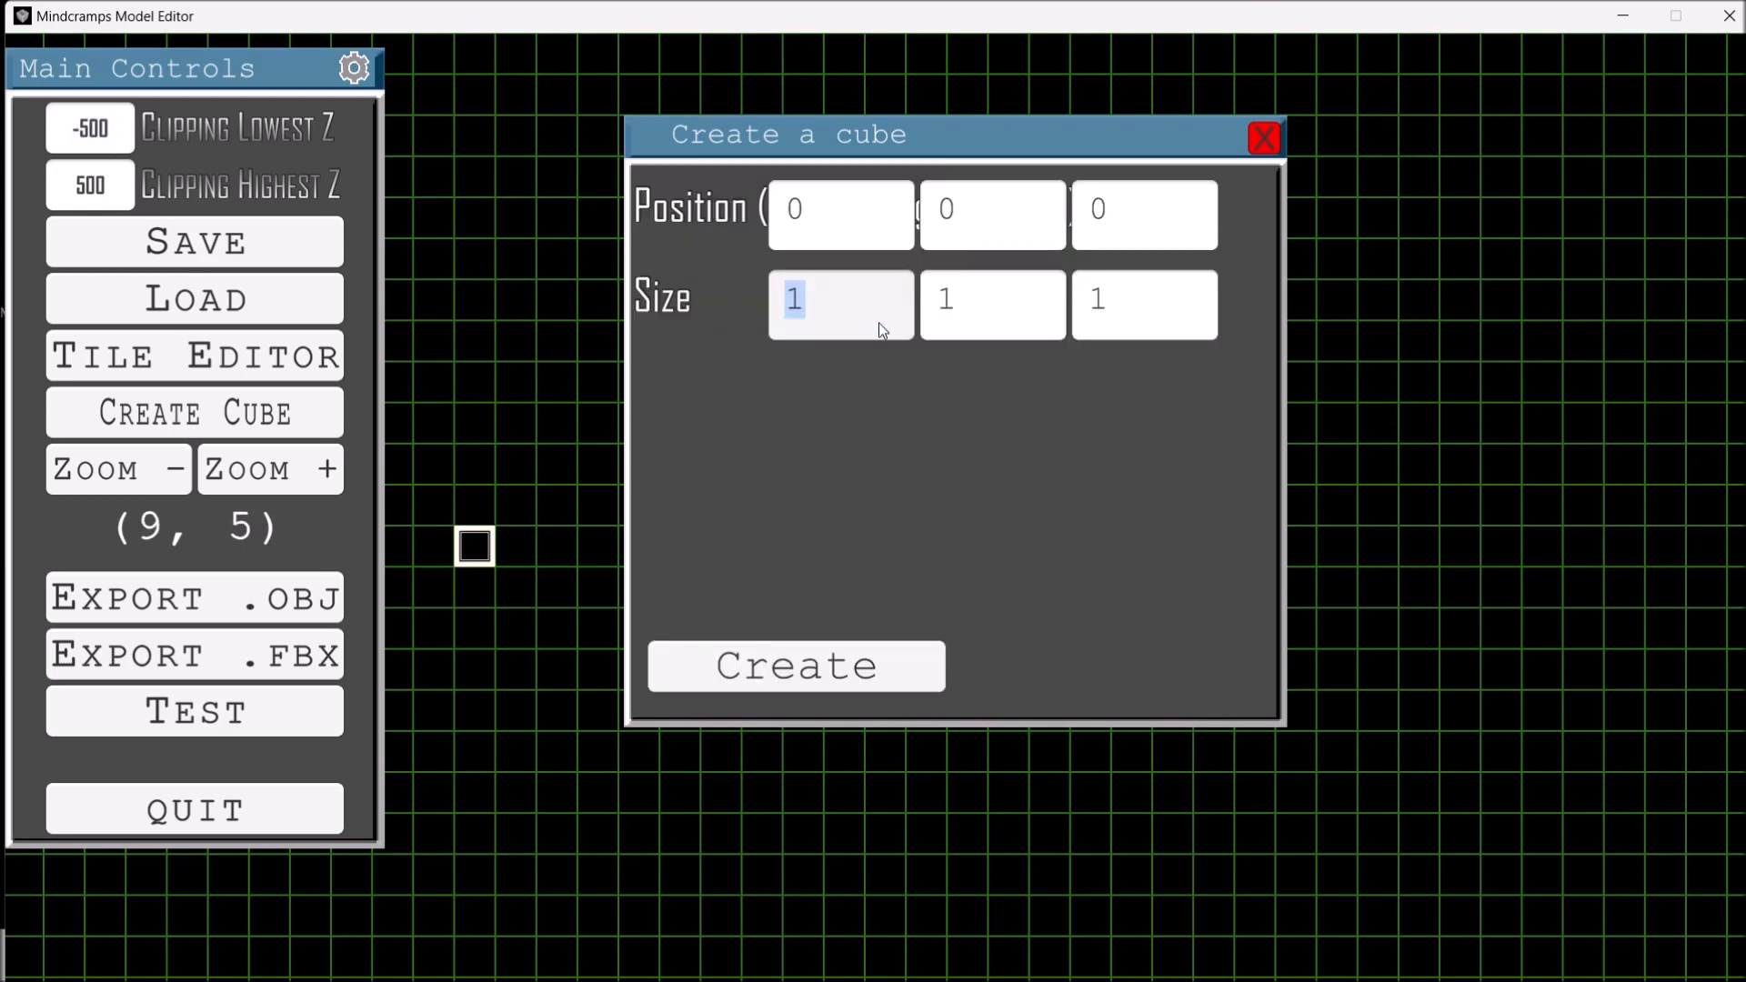
{"action": "type", "text": "16"}
{"action": "left_click", "coordinate": [998, 321]}
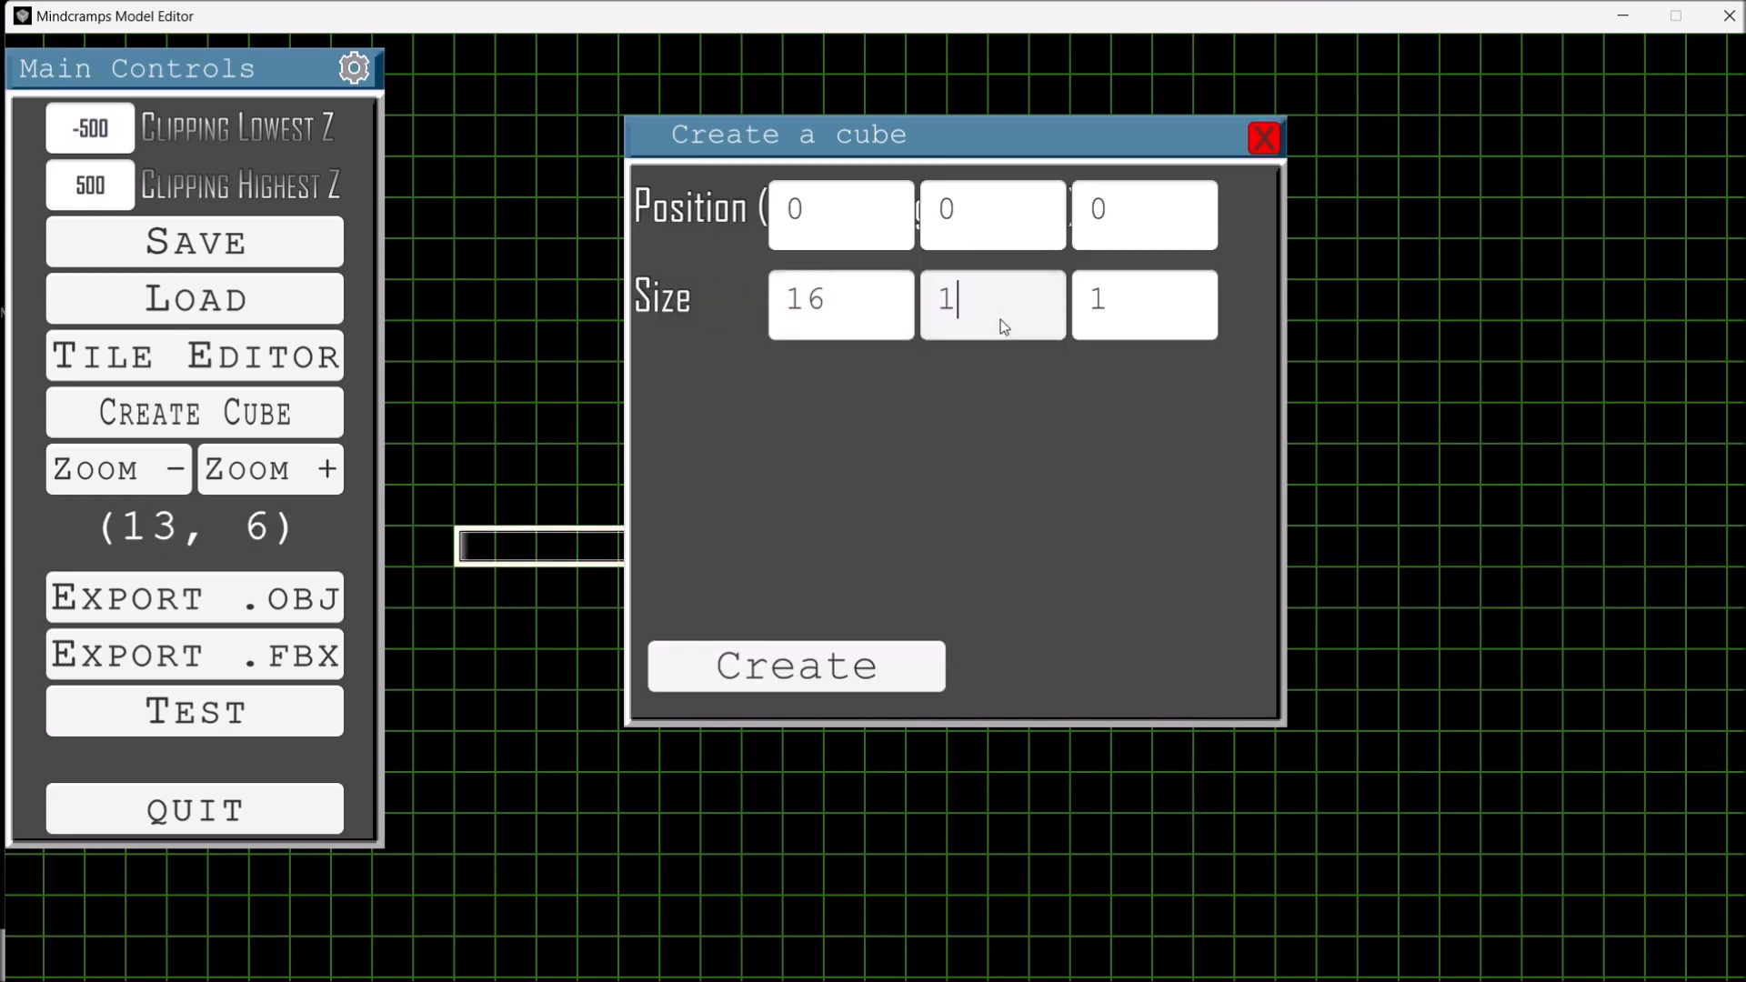
{"action": "type", "text": "16"}
{"action": "left_click", "coordinate": [1117, 305]}
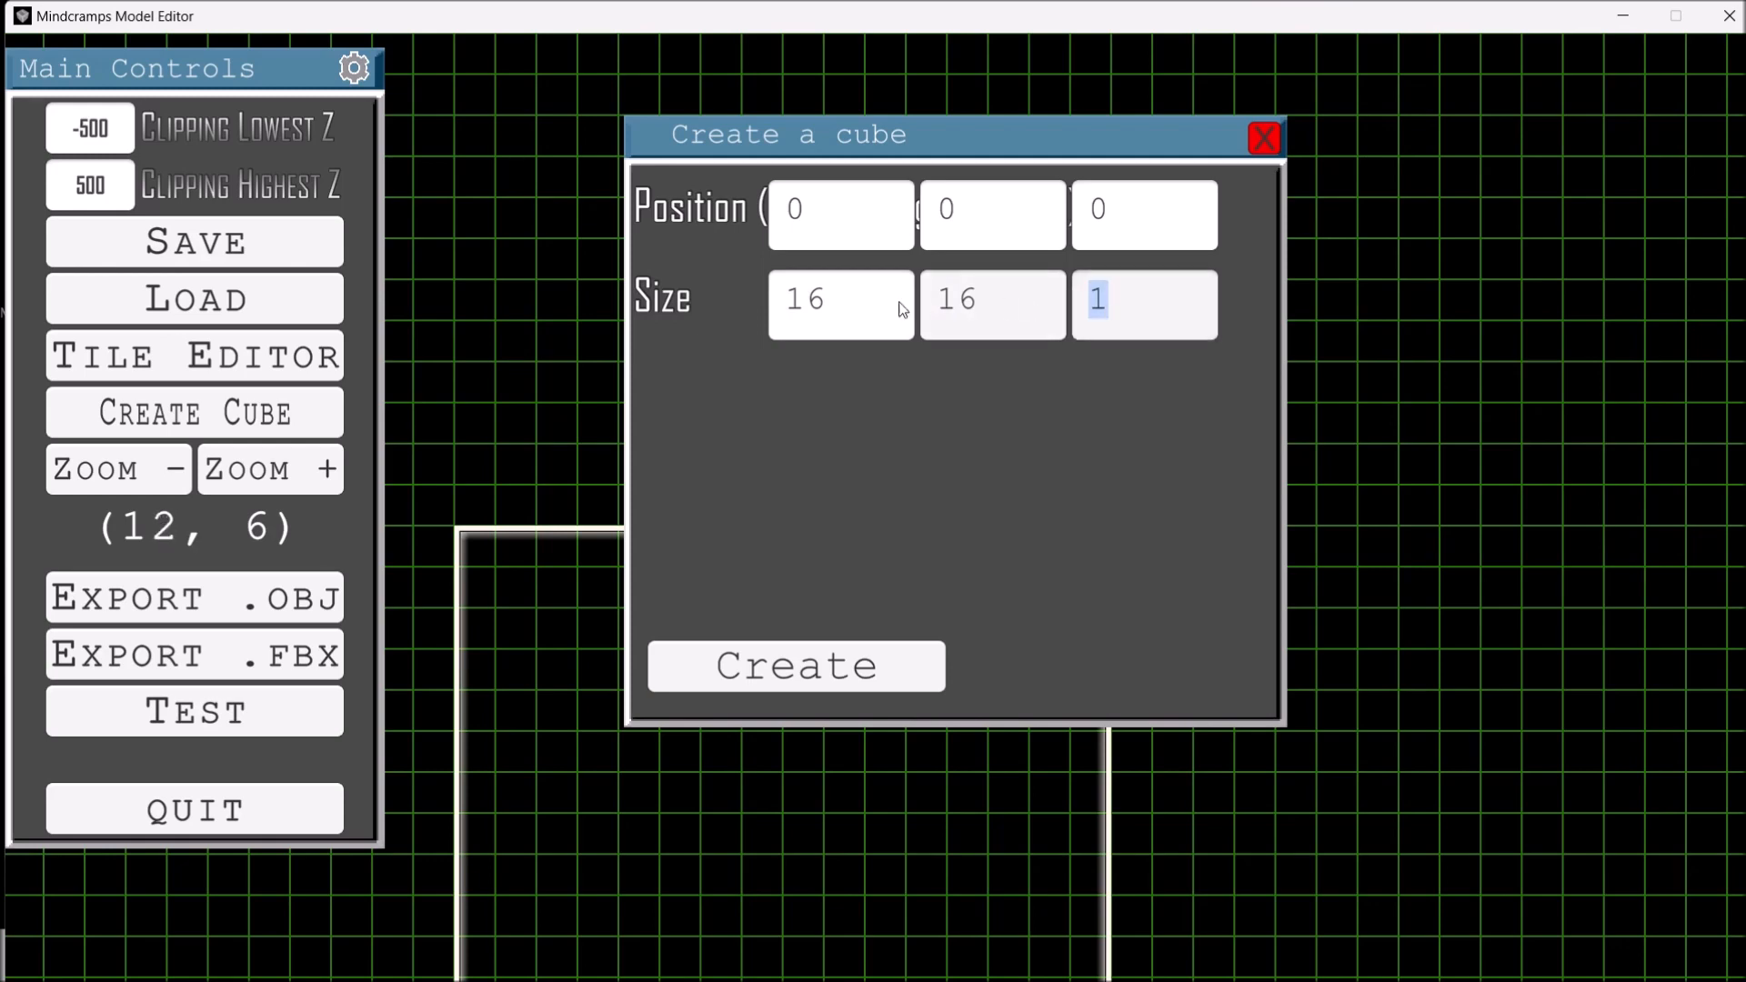
Set the new cube's position to -8 in width and 8 in length, and create it.
{"action": "left_click", "coordinate": [863, 242]}
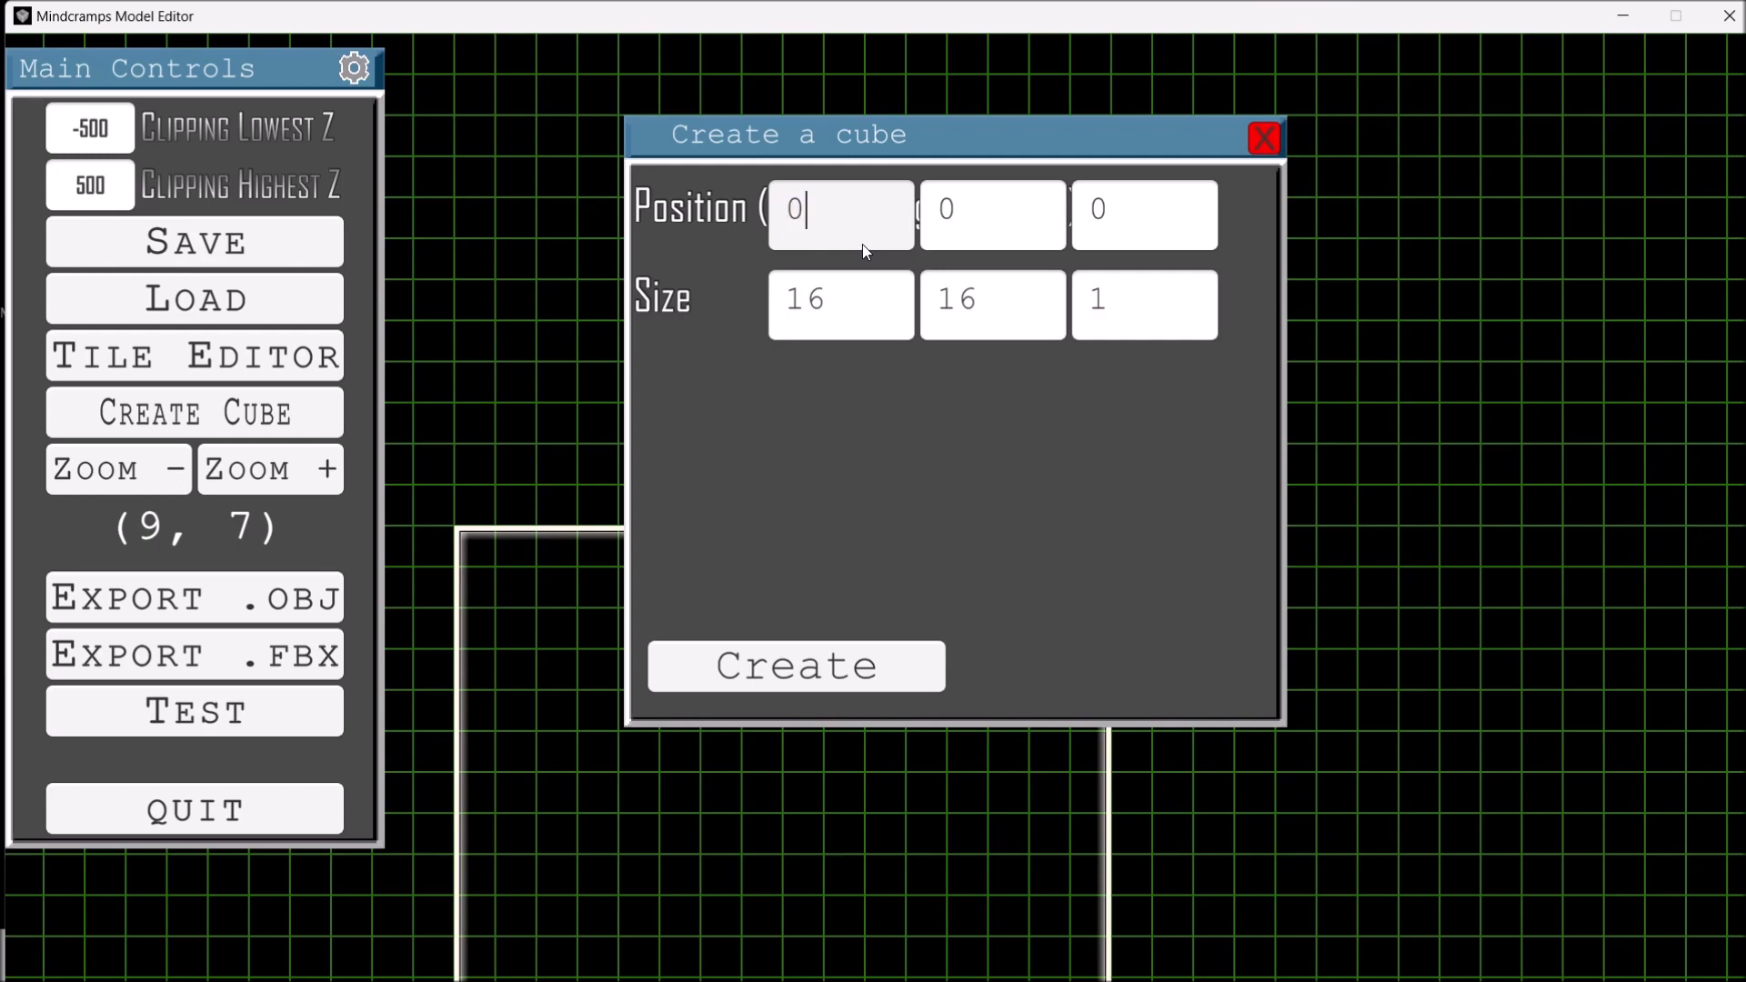
{"action": "type", "text": "-8"}
{"action": "left_click", "coordinate": [1000, 223]}
{"action": "type", "text": "8"}
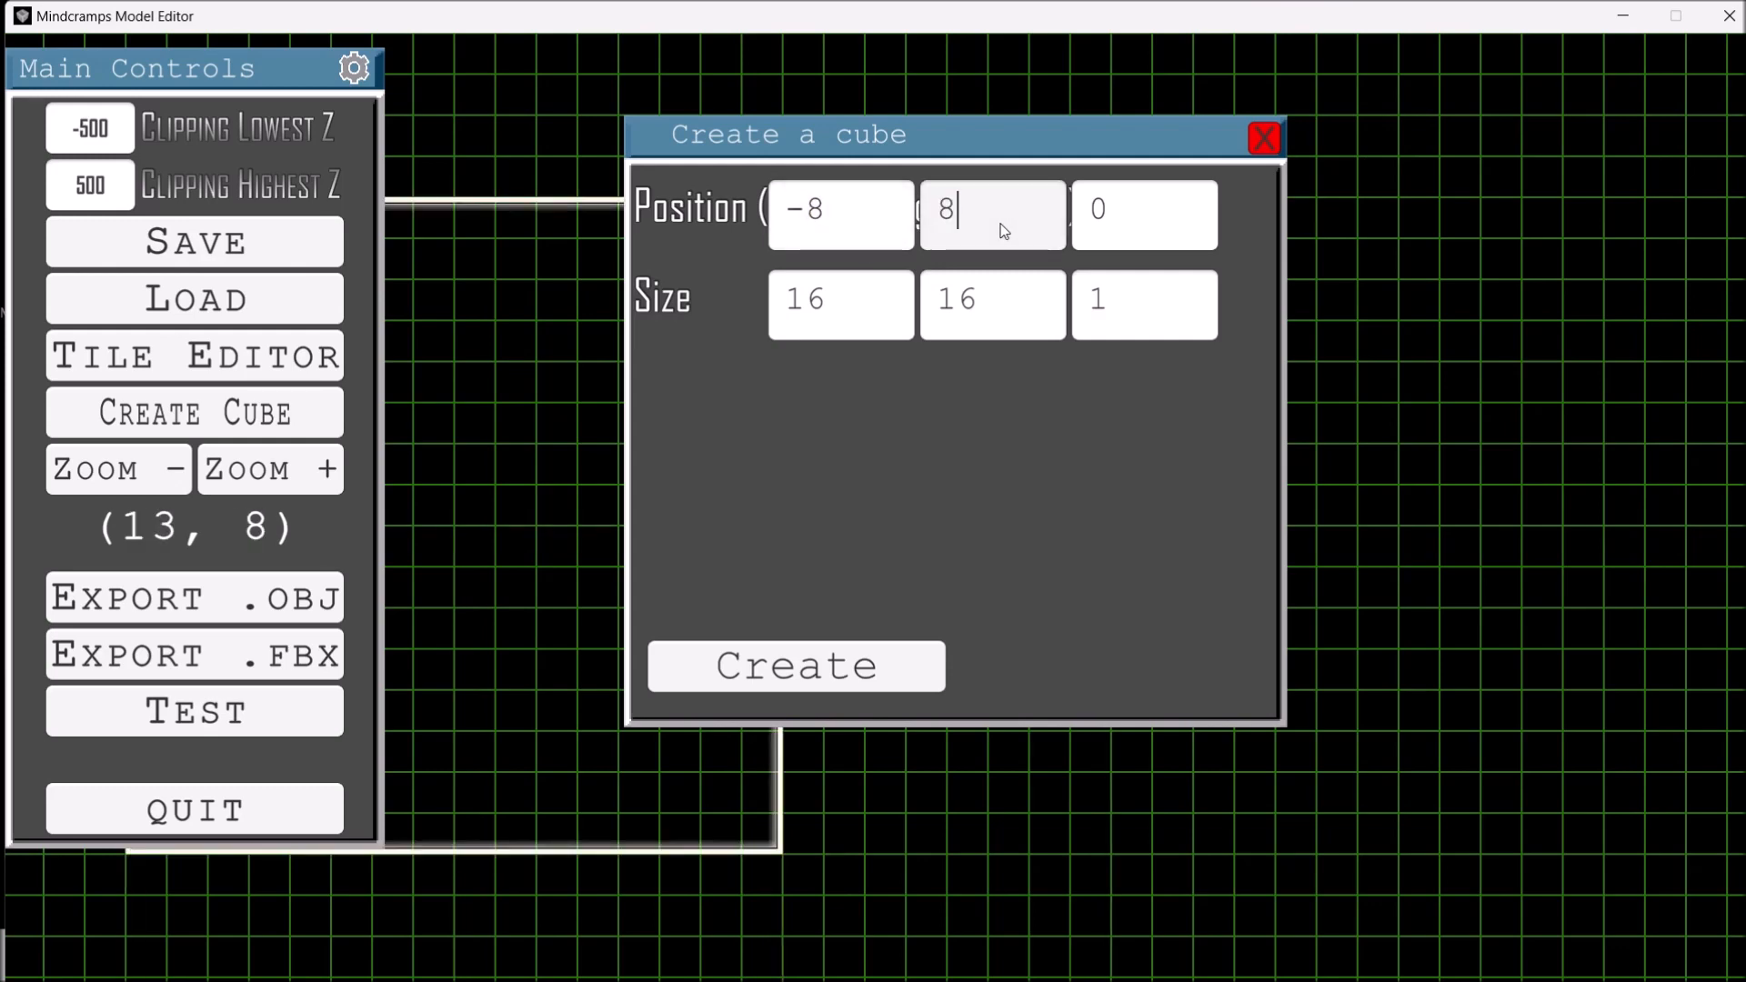
{"action": "left_click", "coordinate": [888, 684]}
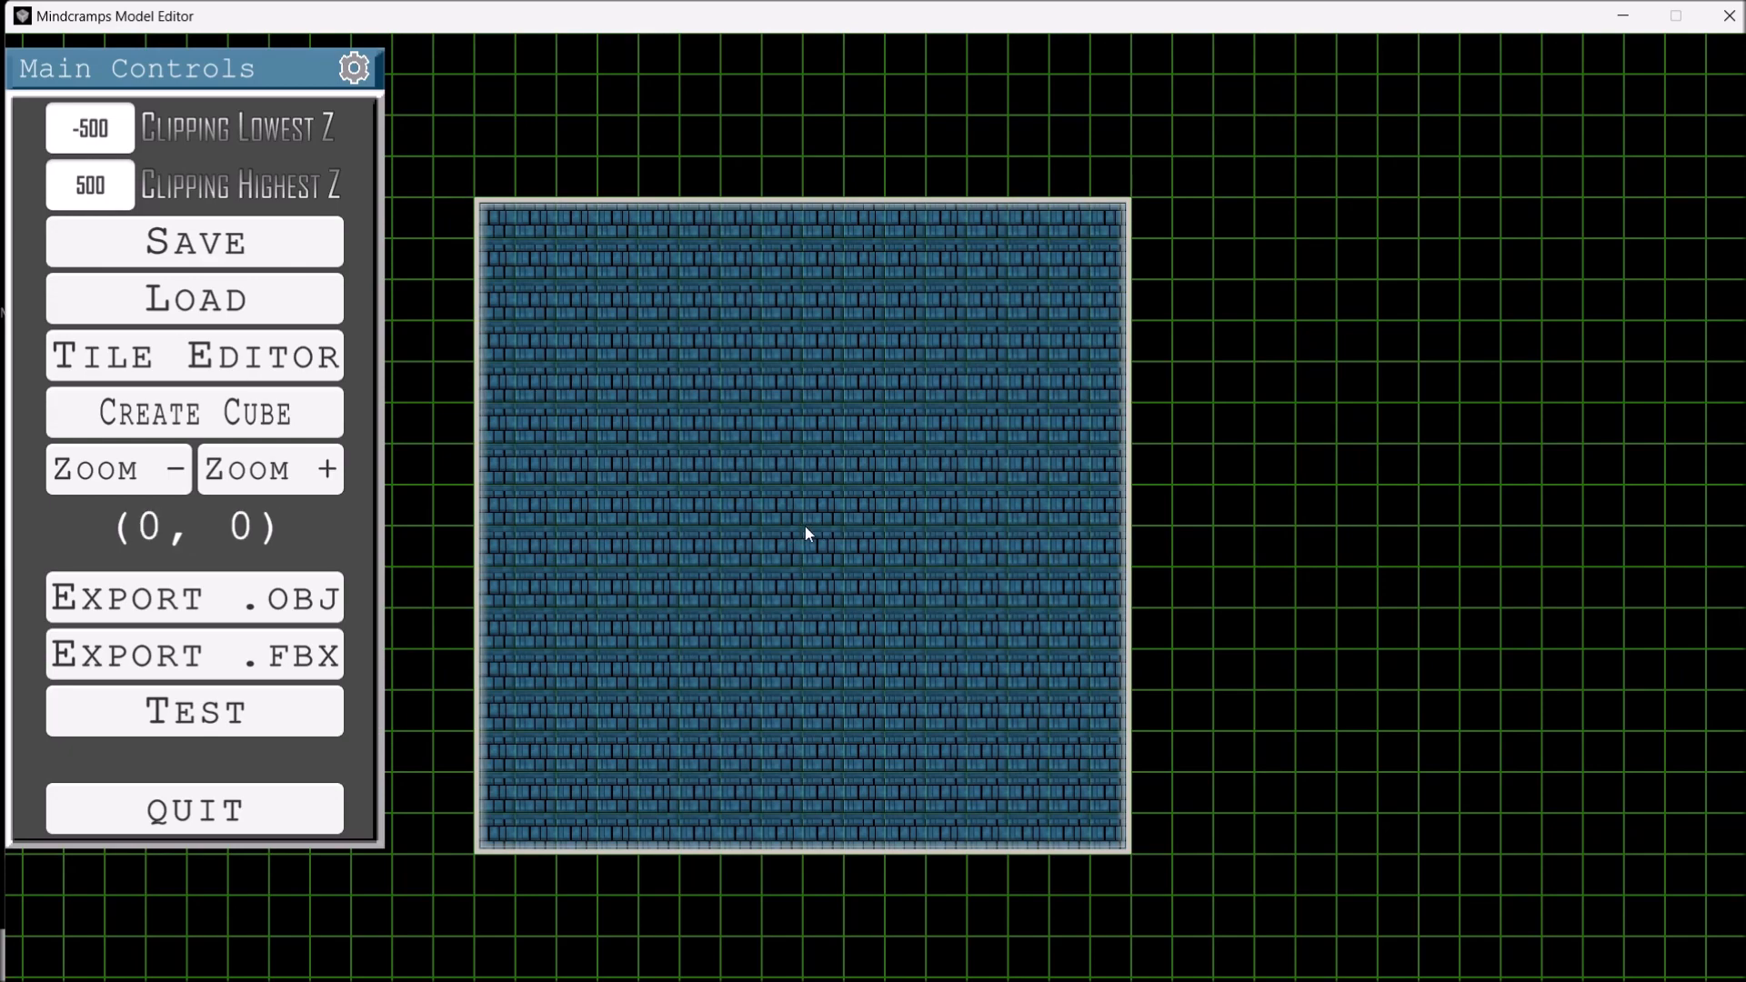
Rename the selected 16 × 16 cube as Floor and update it.
{"action": "left_click", "coordinate": [805, 533]}
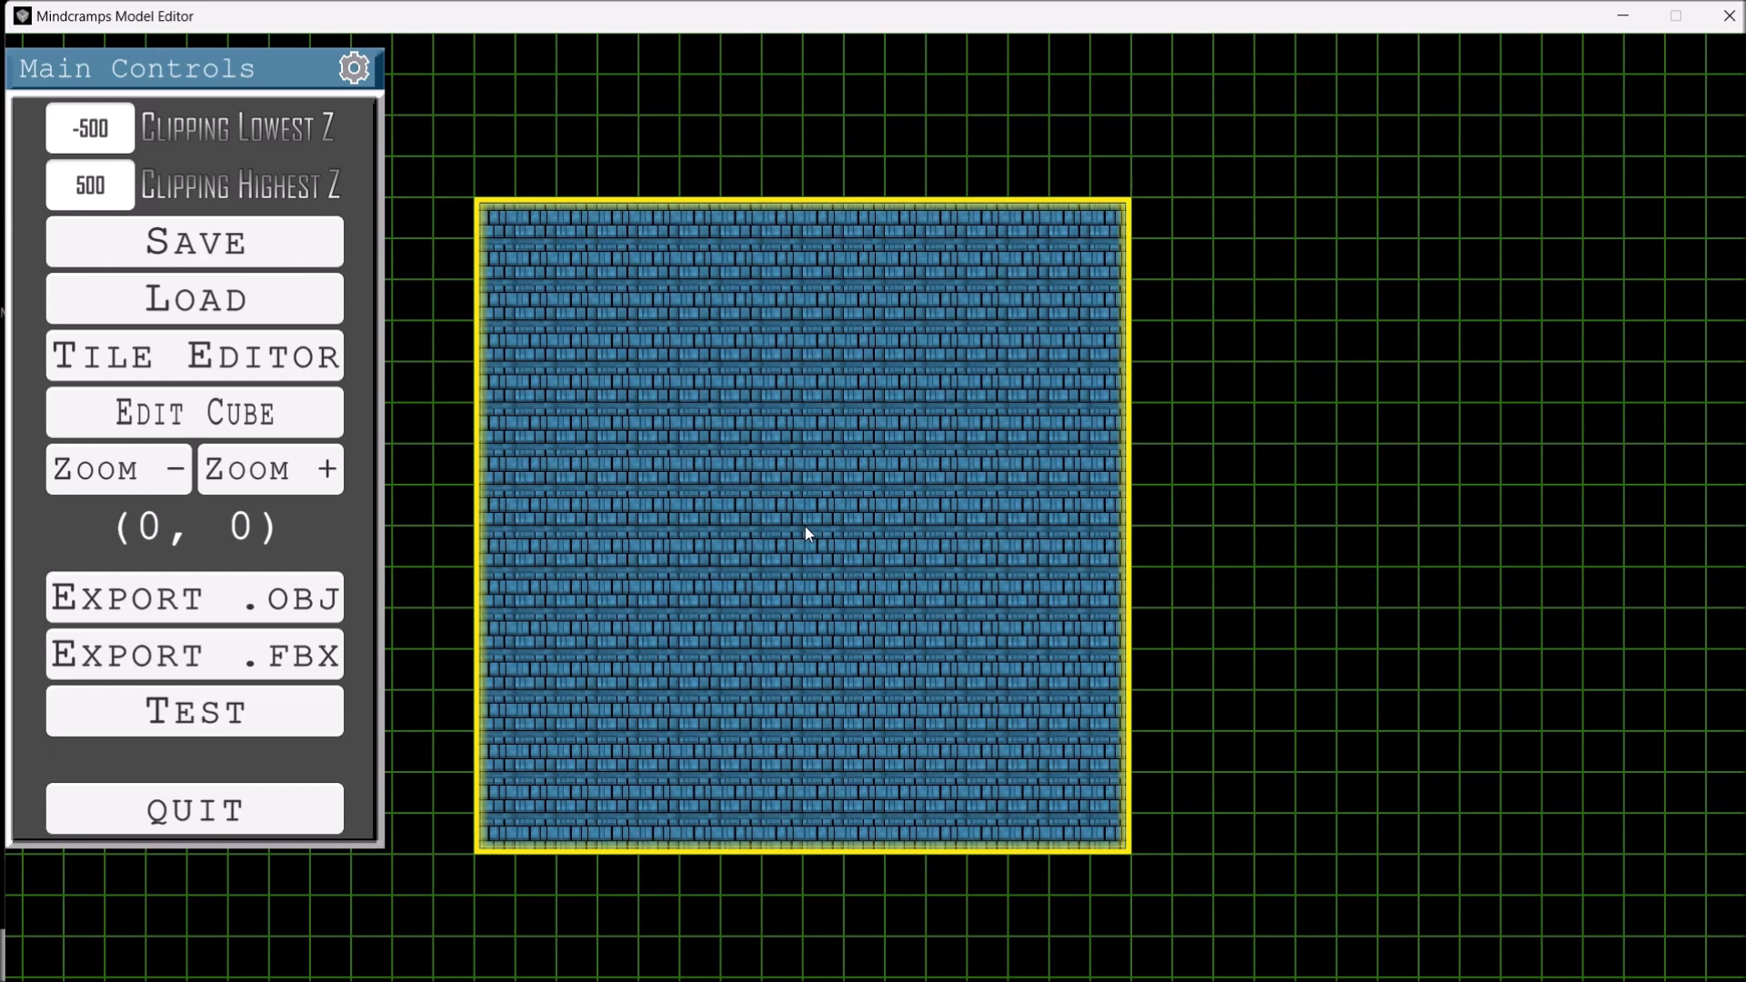
{"action": "left_click", "coordinate": [318, 415]}
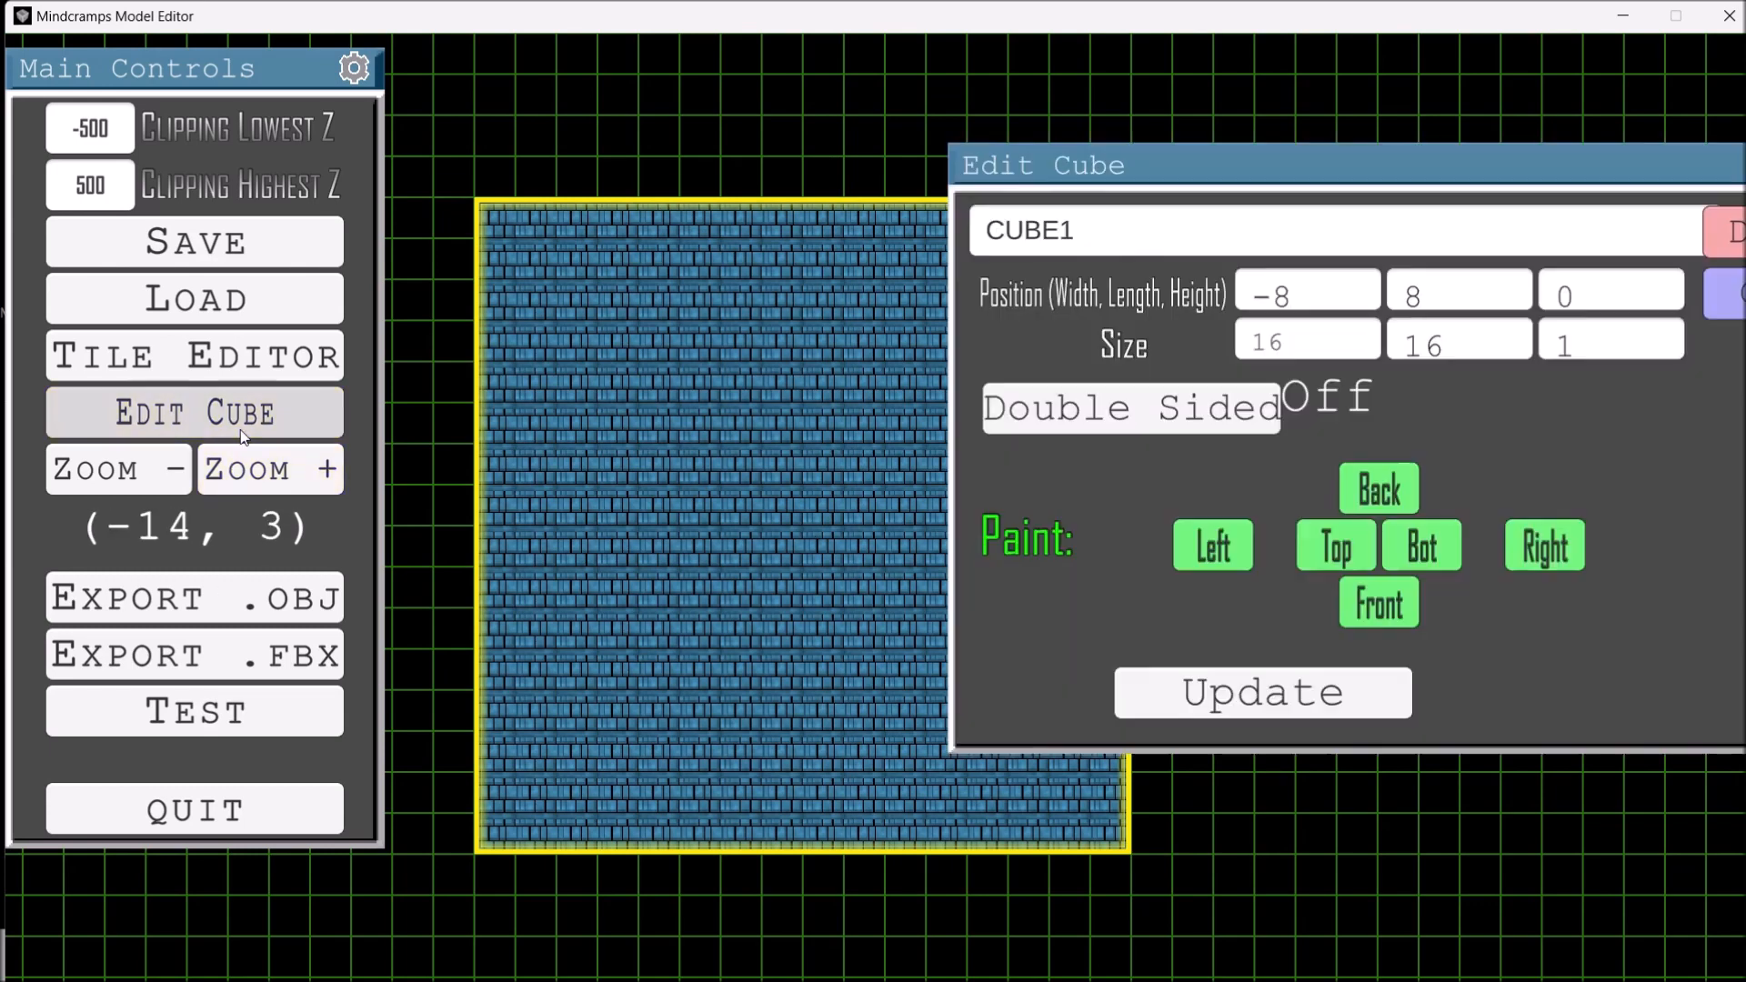
{"action": "left_click", "coordinate": [1098, 248]}
{"action": "type", "text": "Floor"}
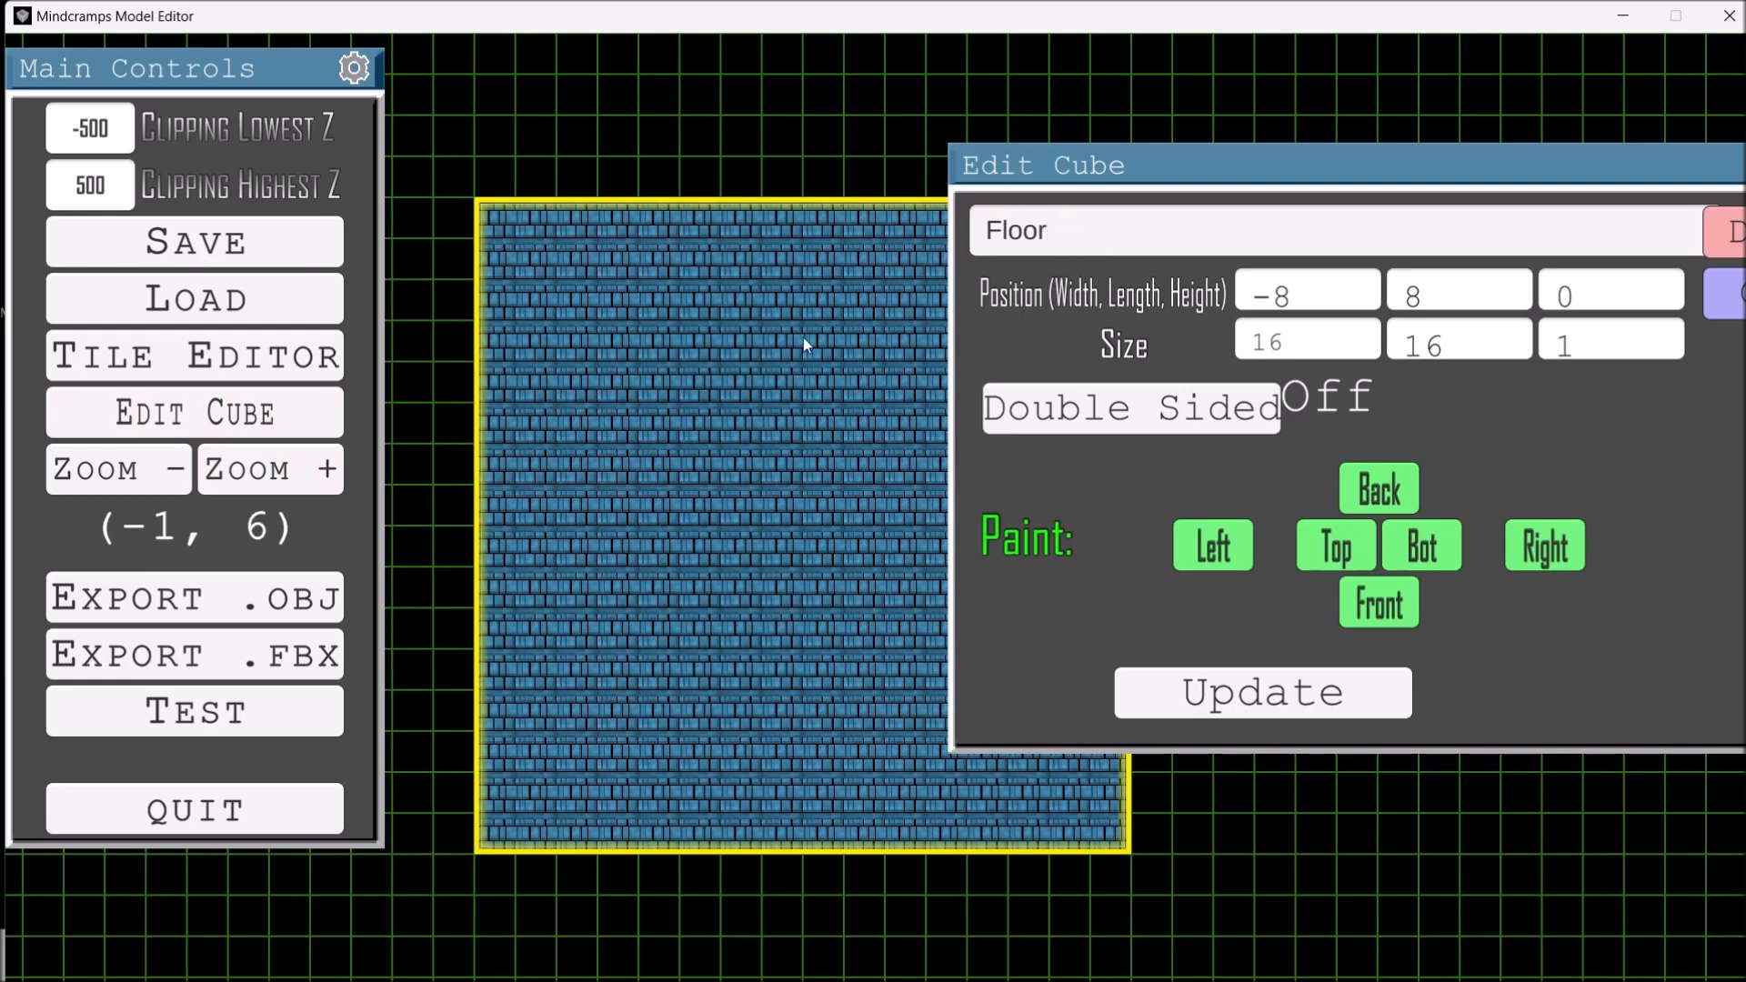
{"action": "left_click", "coordinate": [1264, 693]}
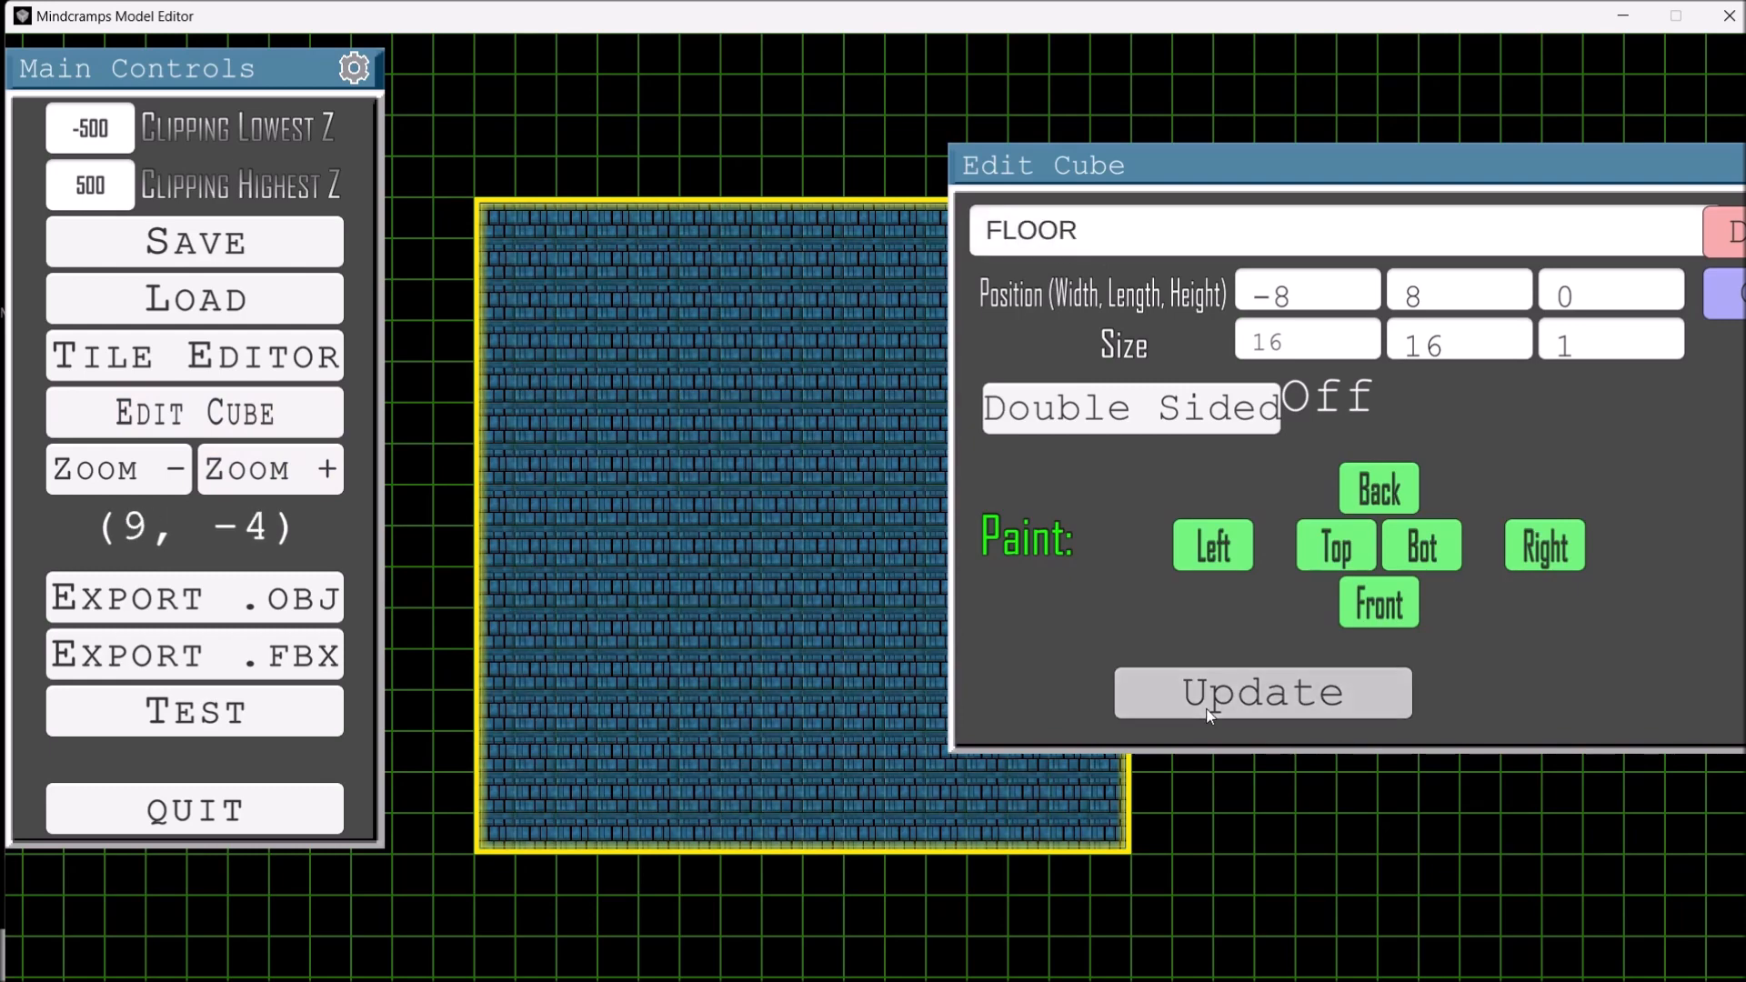
Replace all blue brick tiles on the floor cube's top face with the light grey diagonal-striped tile.
{"action": "left_click_drag", "start_coordinate": [1253, 175], "coordinate": [1179, 167]}
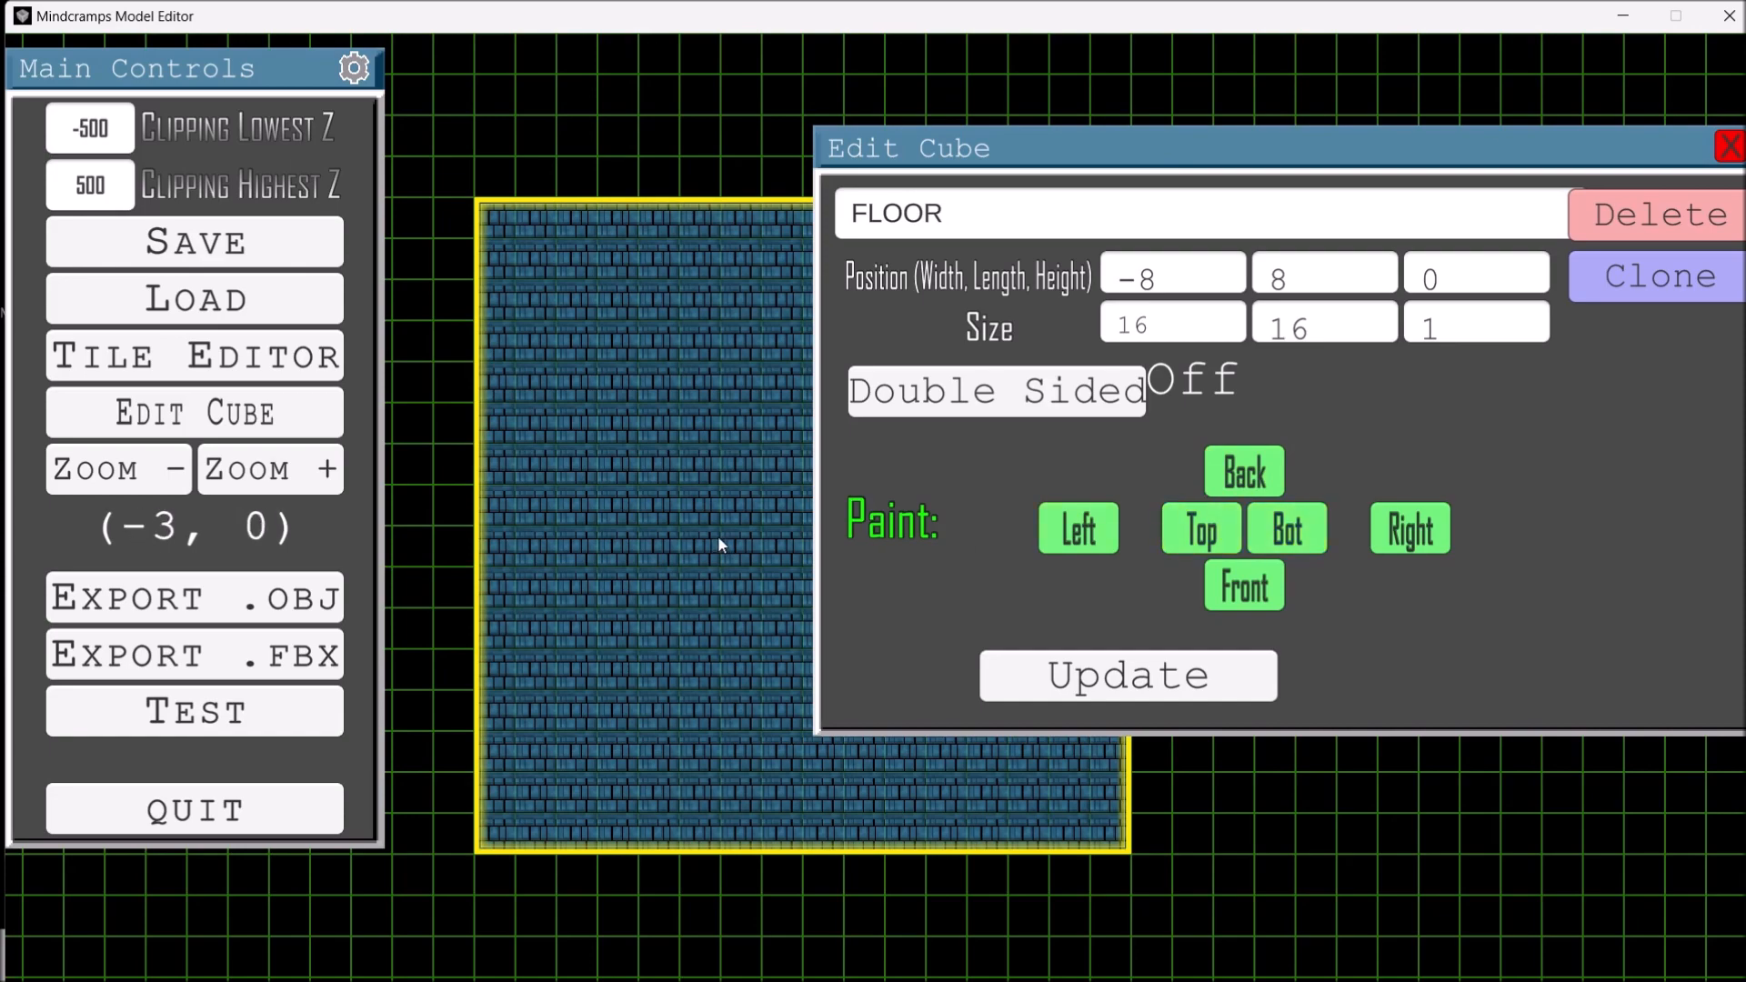
{"action": "key", "text": "d"}
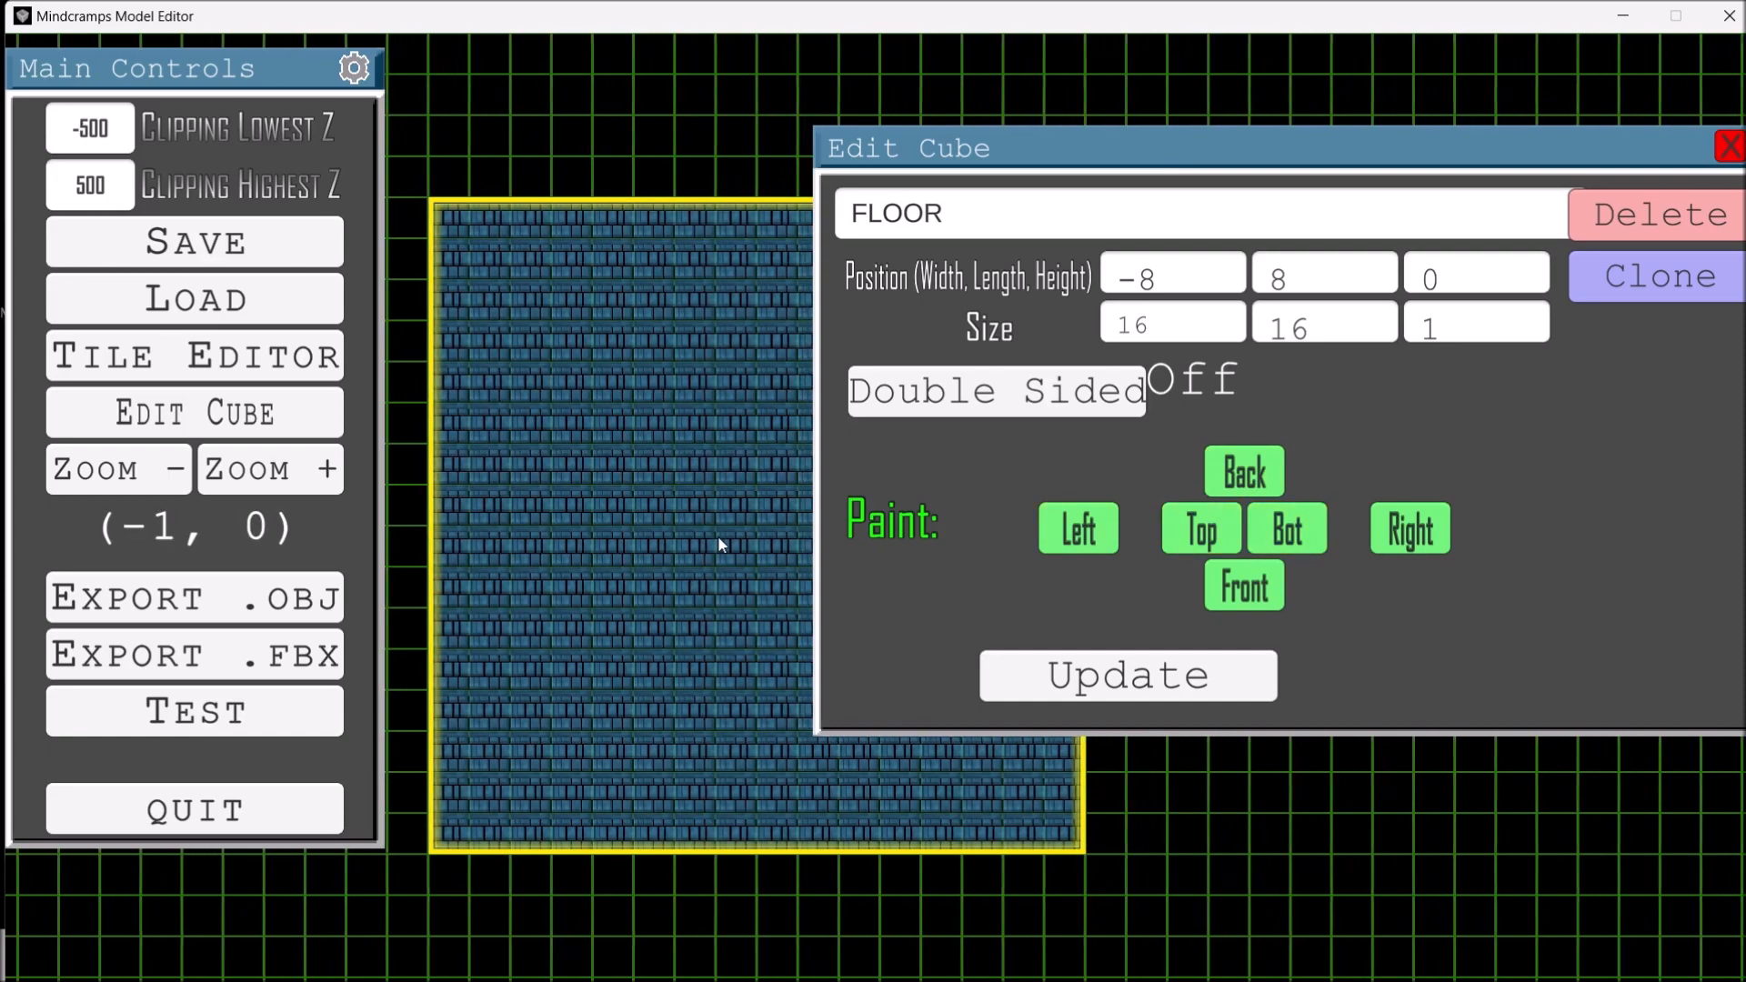
{"action": "left_click", "coordinate": [1202, 529]}
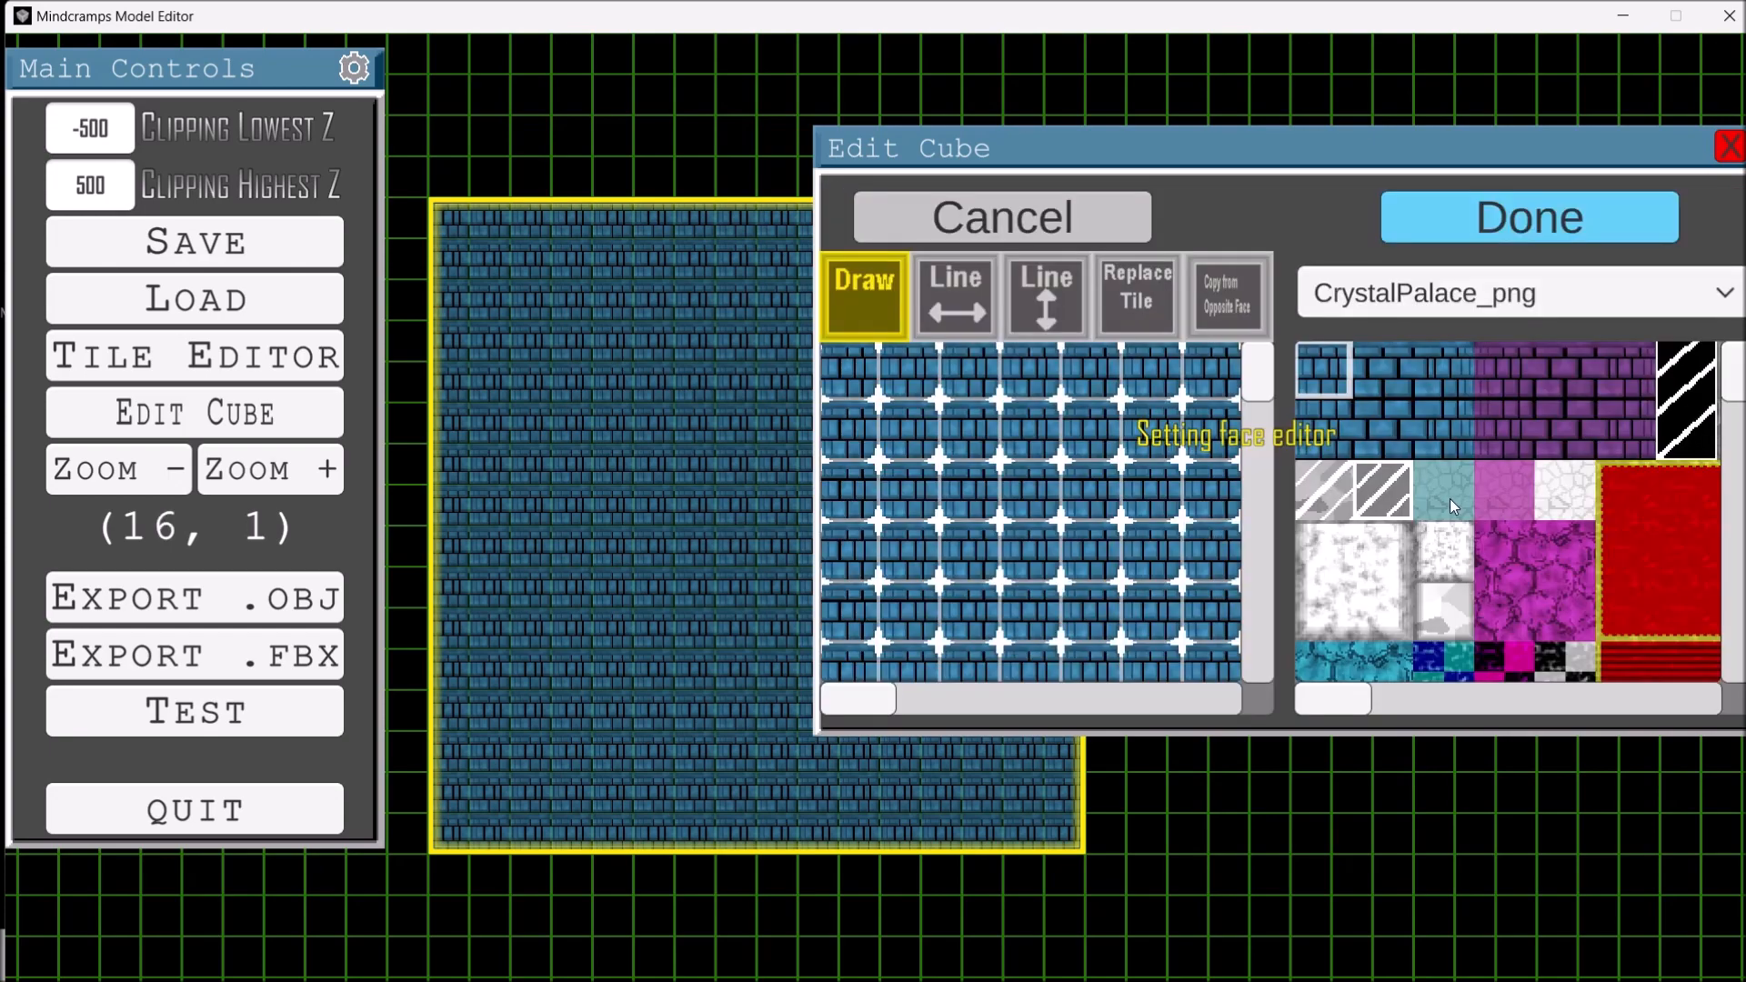
{"action": "left_click", "coordinate": [1341, 509]}
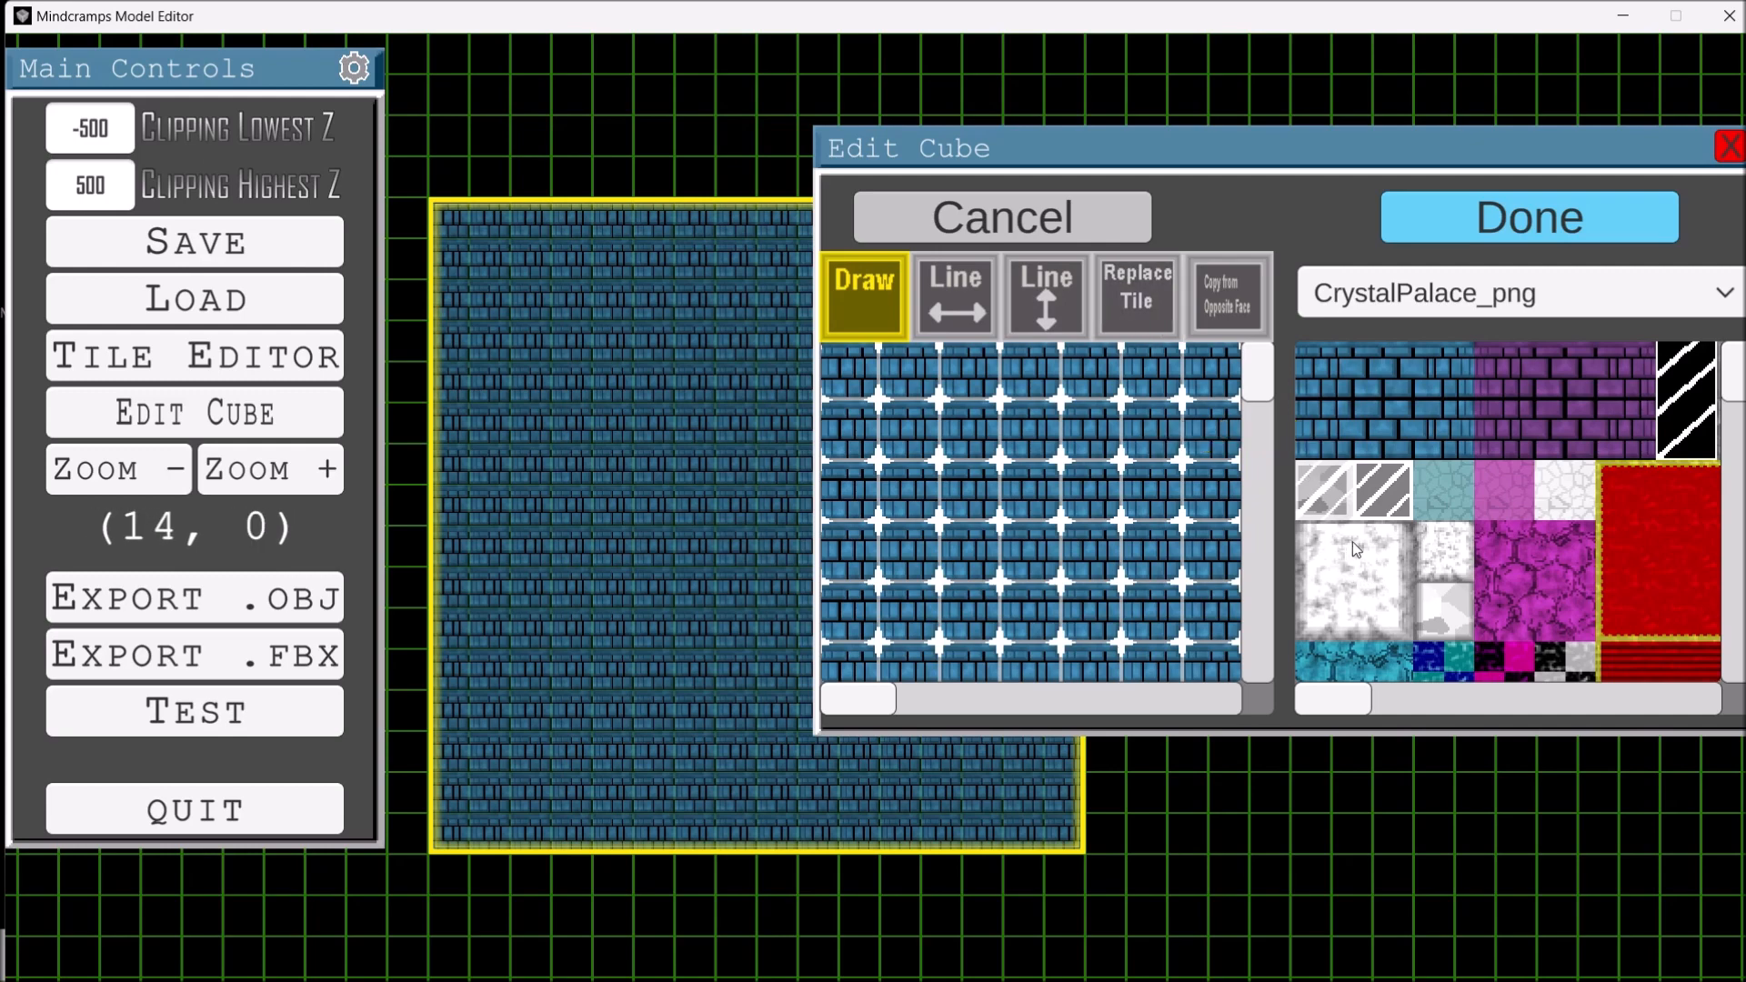
{"action": "left_click", "coordinate": [1101, 278]}
{"action": "left_click", "coordinate": [1072, 366]}
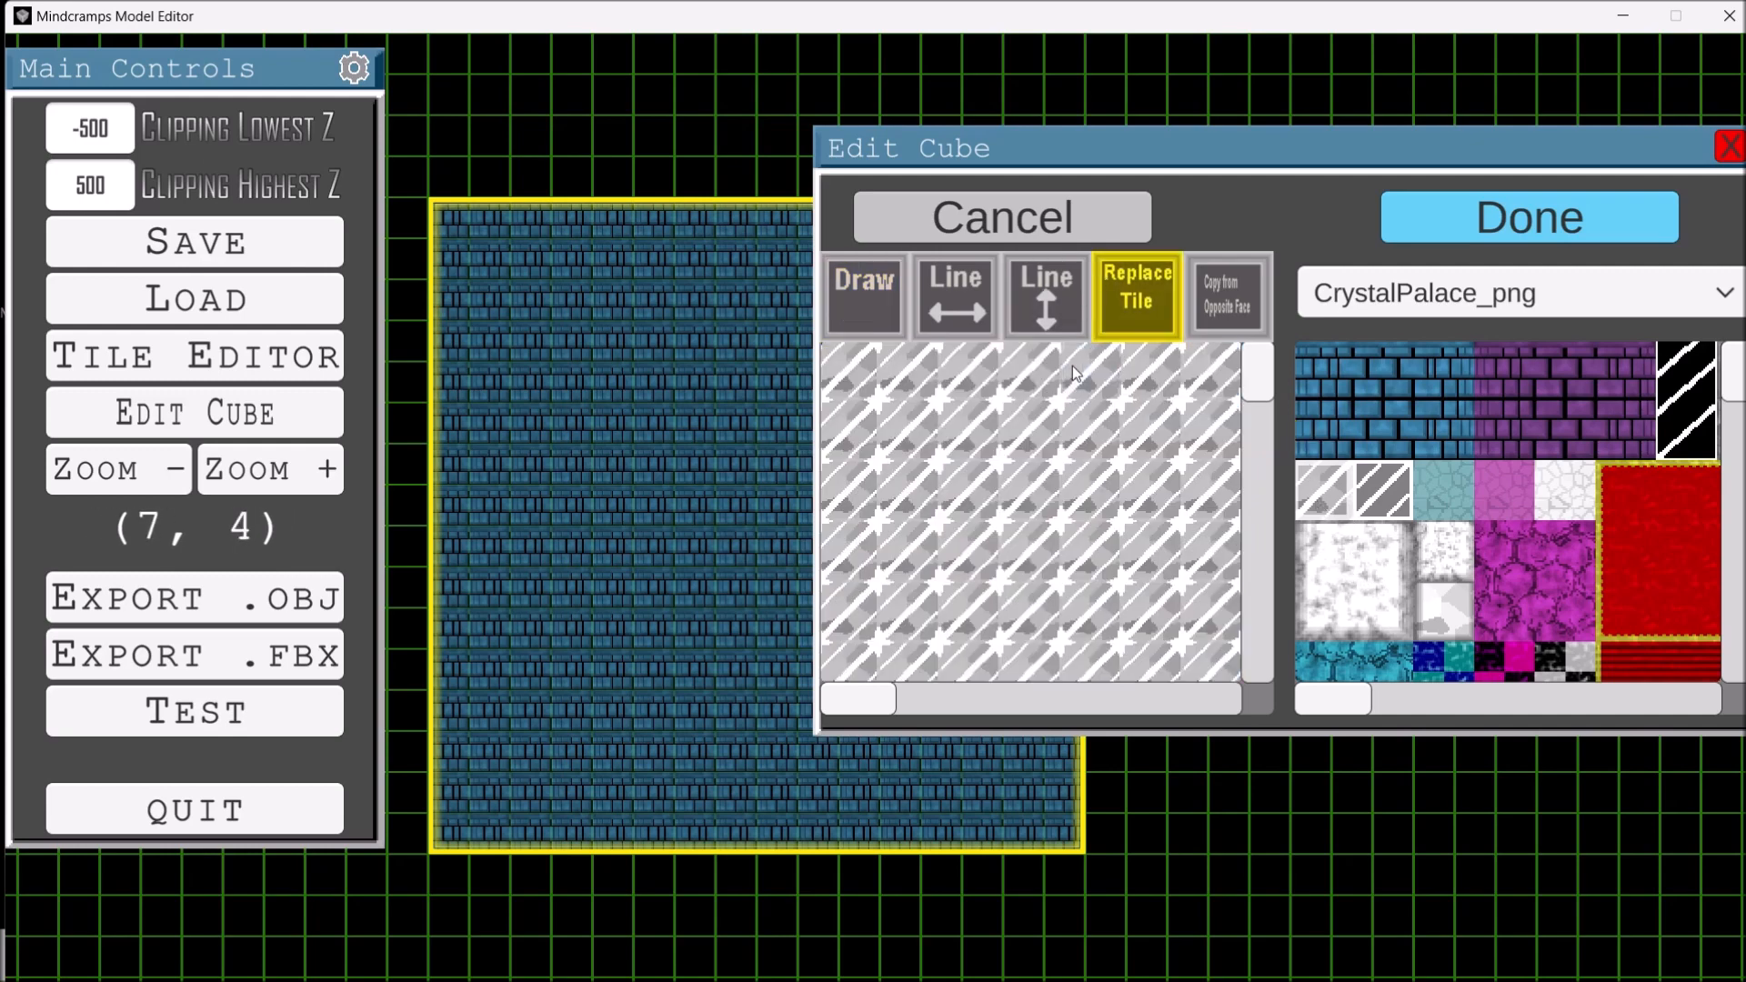
{"action": "left_click", "coordinate": [1584, 230]}
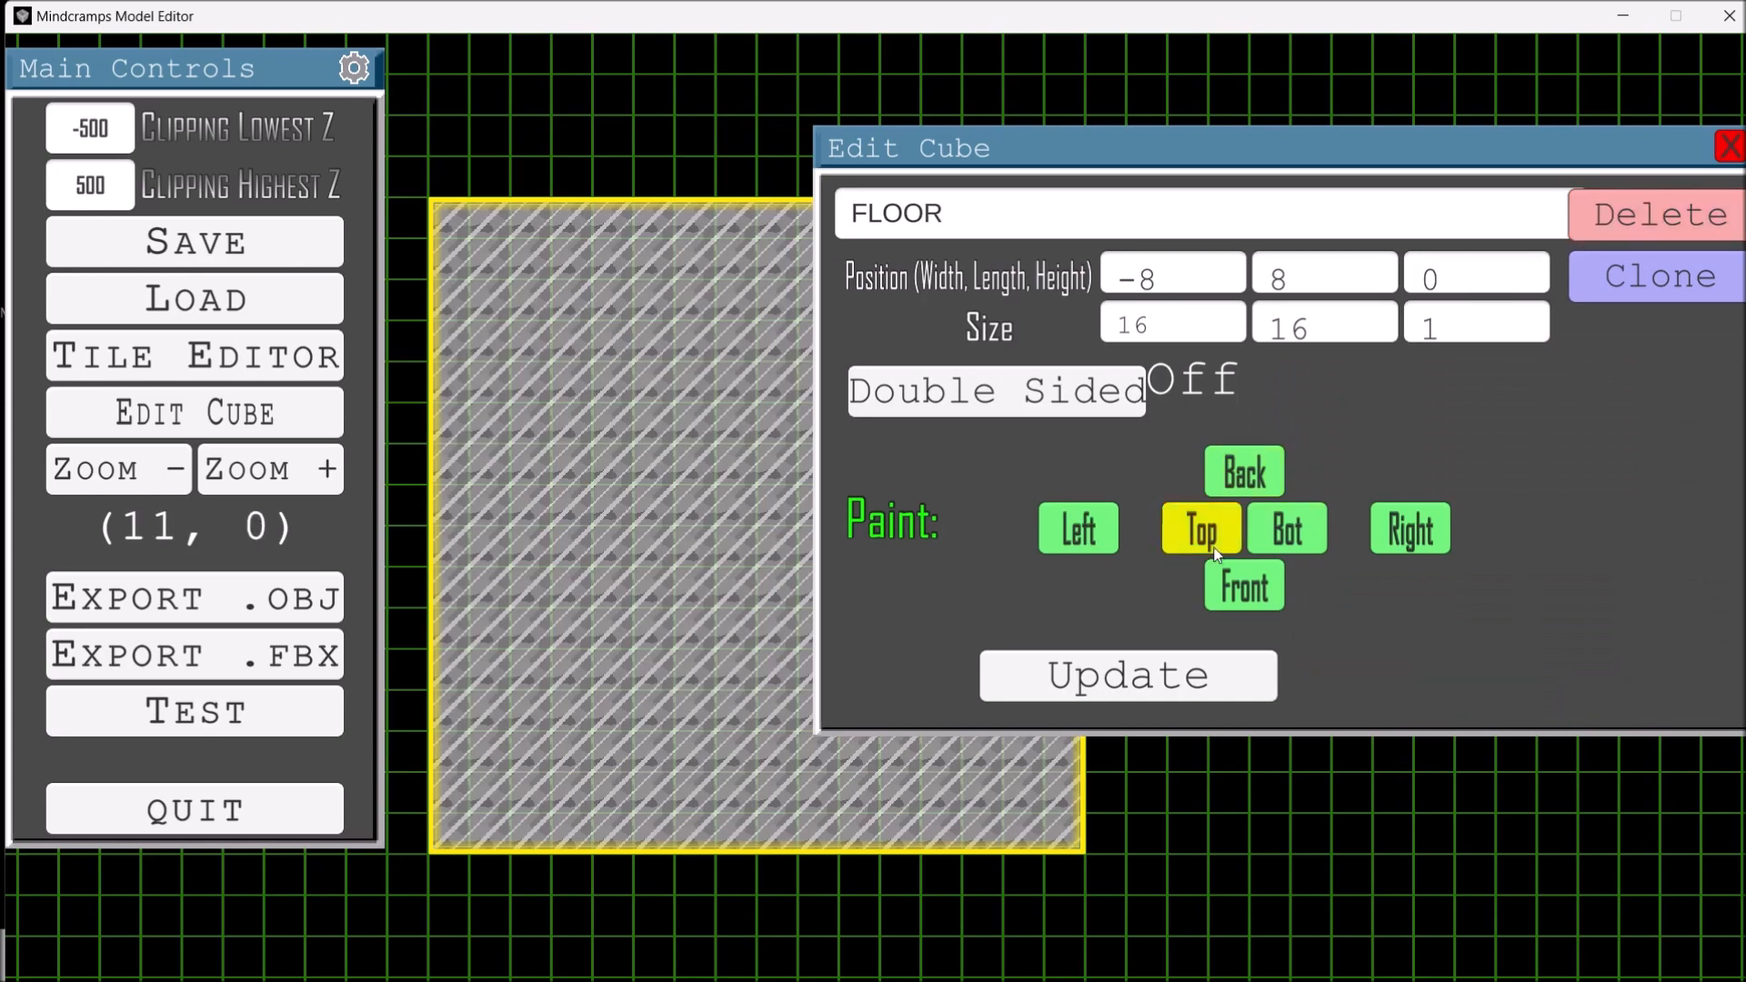
Fill the floor cube's front face with the middle blue brick tile using a horizontal line.
{"action": "left_click", "coordinate": [1260, 609]}
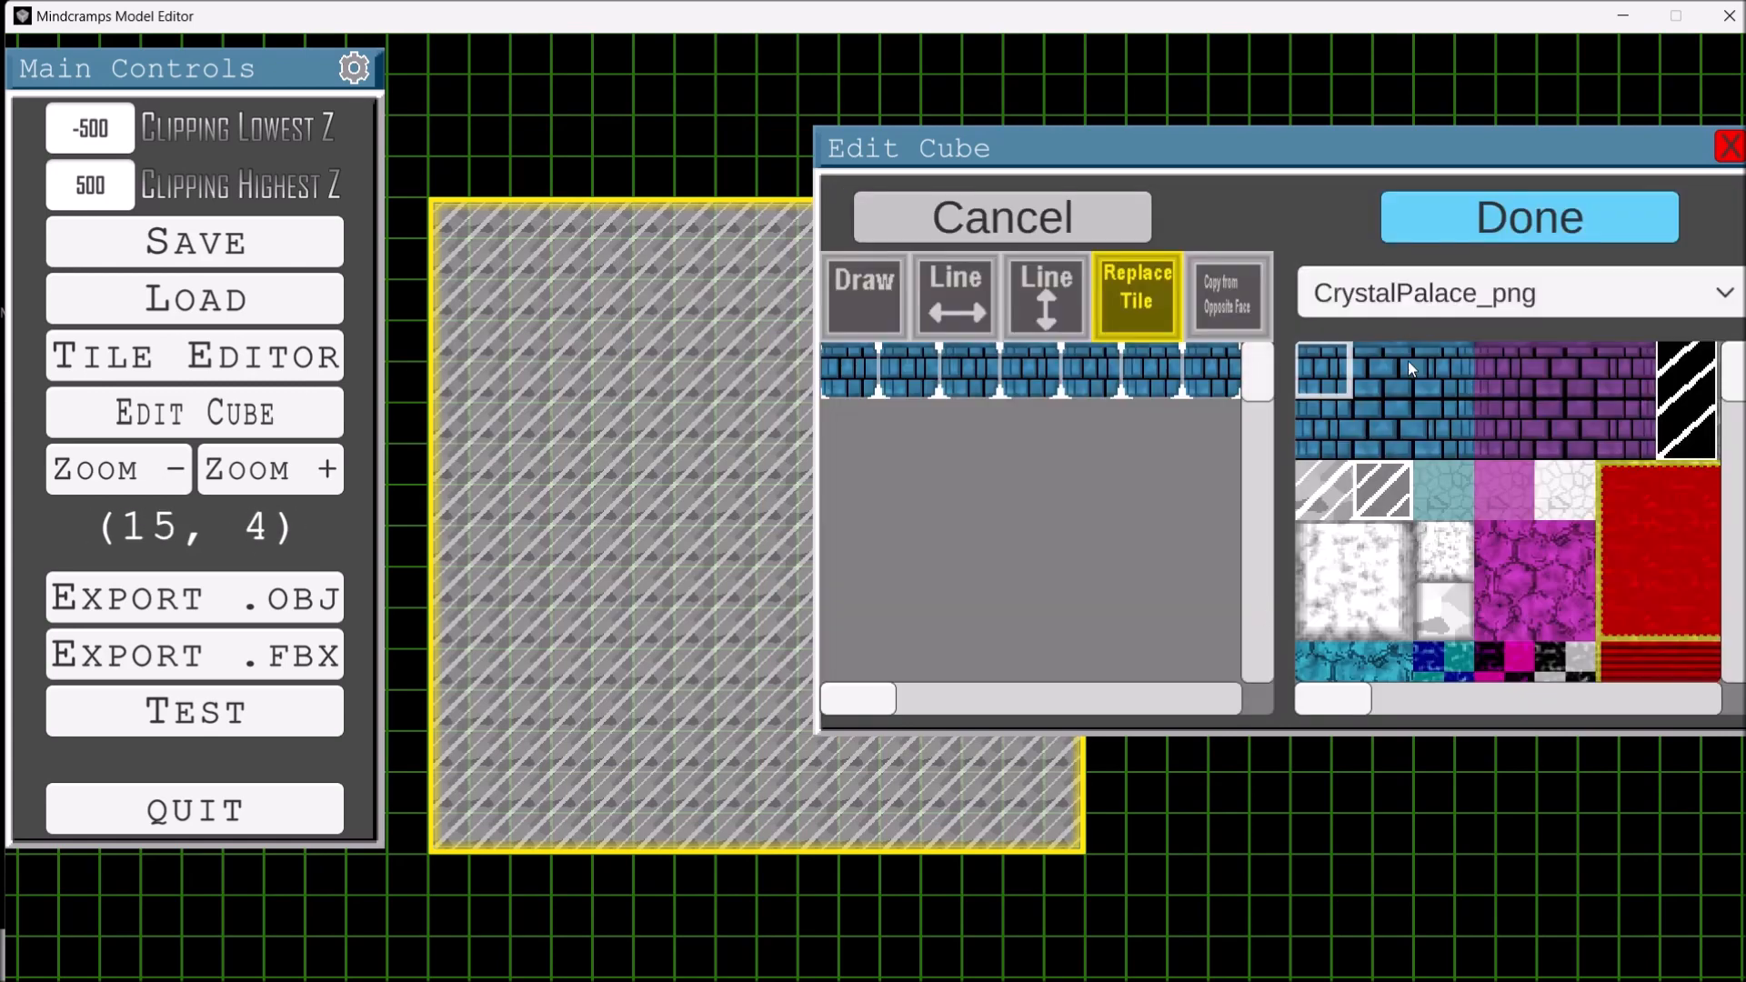
{"action": "left_click", "coordinate": [955, 295]}
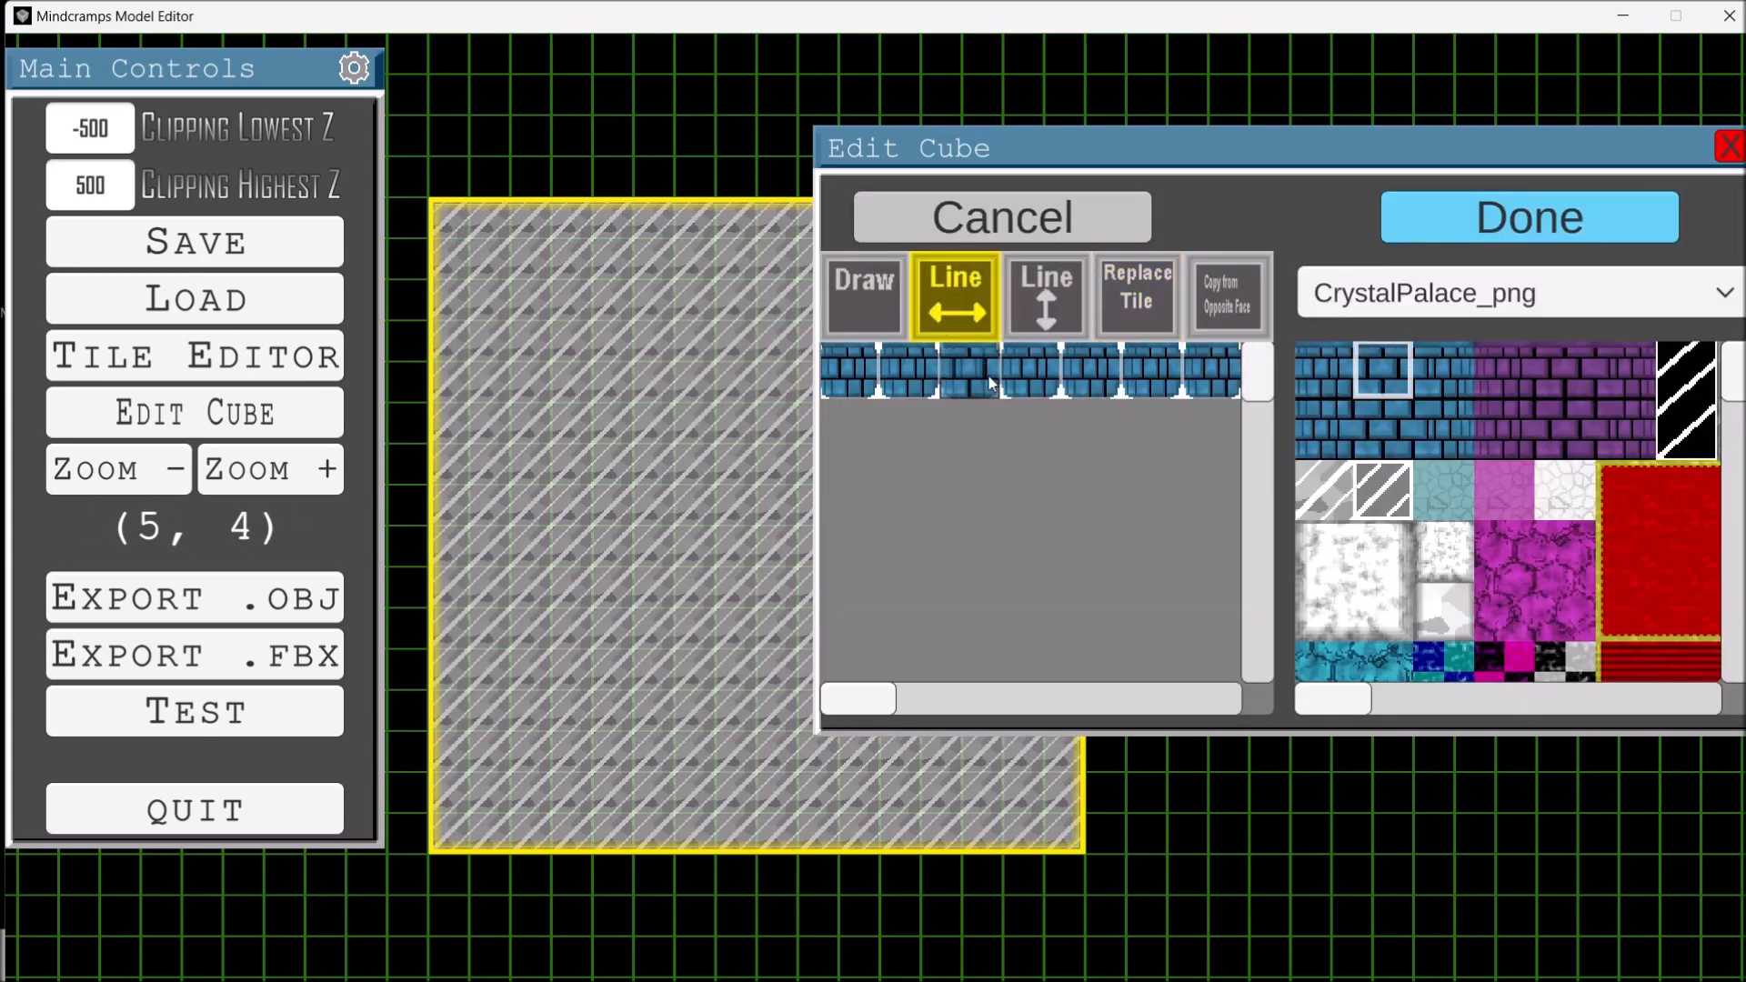
{"action": "left_click_drag", "start_coordinate": [1008, 493], "coordinate": [1116, 533]}
Draw the left-edge and right-edge blue brick tiles at the two ends of the front face and apply the painting.
{"action": "left_click", "coordinate": [864, 293]}
{"action": "left_click", "coordinate": [1323, 369]}
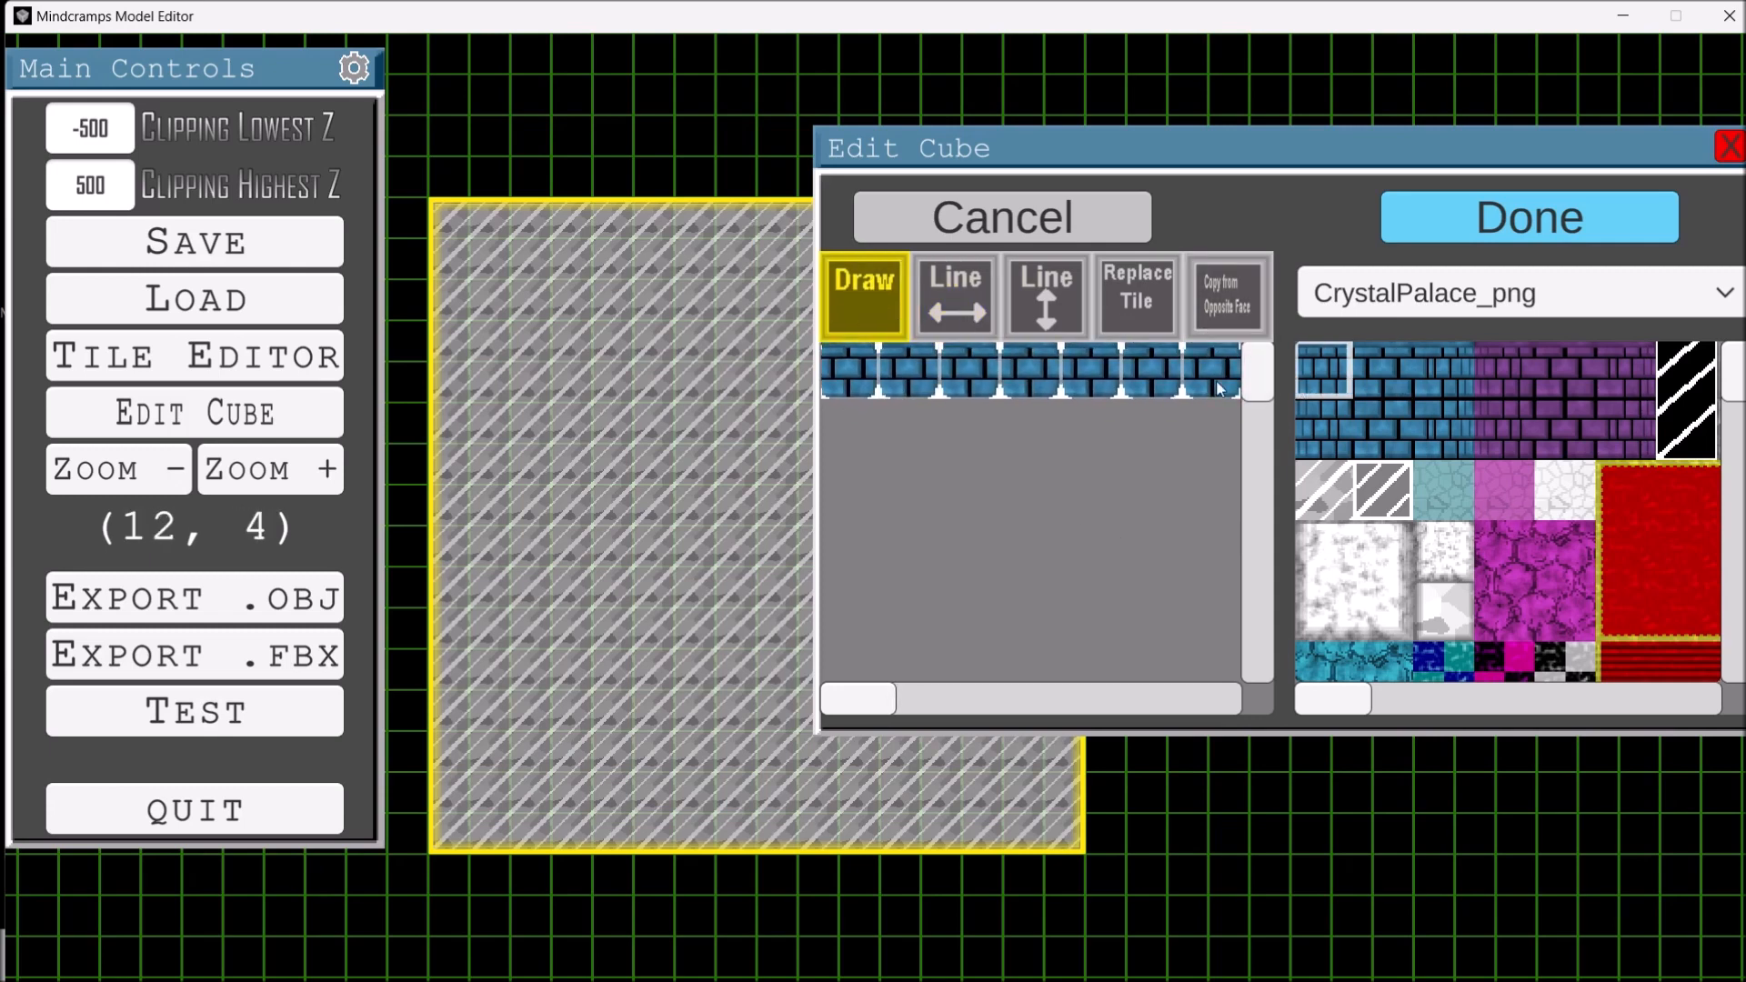
{"action": "left_click", "coordinate": [867, 370]}
{"action": "left_click_drag", "start_coordinate": [867, 429], "coordinate": [734, 509]}
{"action": "mouse_move", "coordinate": [1010, 519]}
{"action": "left_mouse_down"}
{"action": "mouse_move", "coordinate": [887, 533]}
{"action": "mouse_move", "coordinate": [1012, 538]}
{"action": "left_mouse_up"}
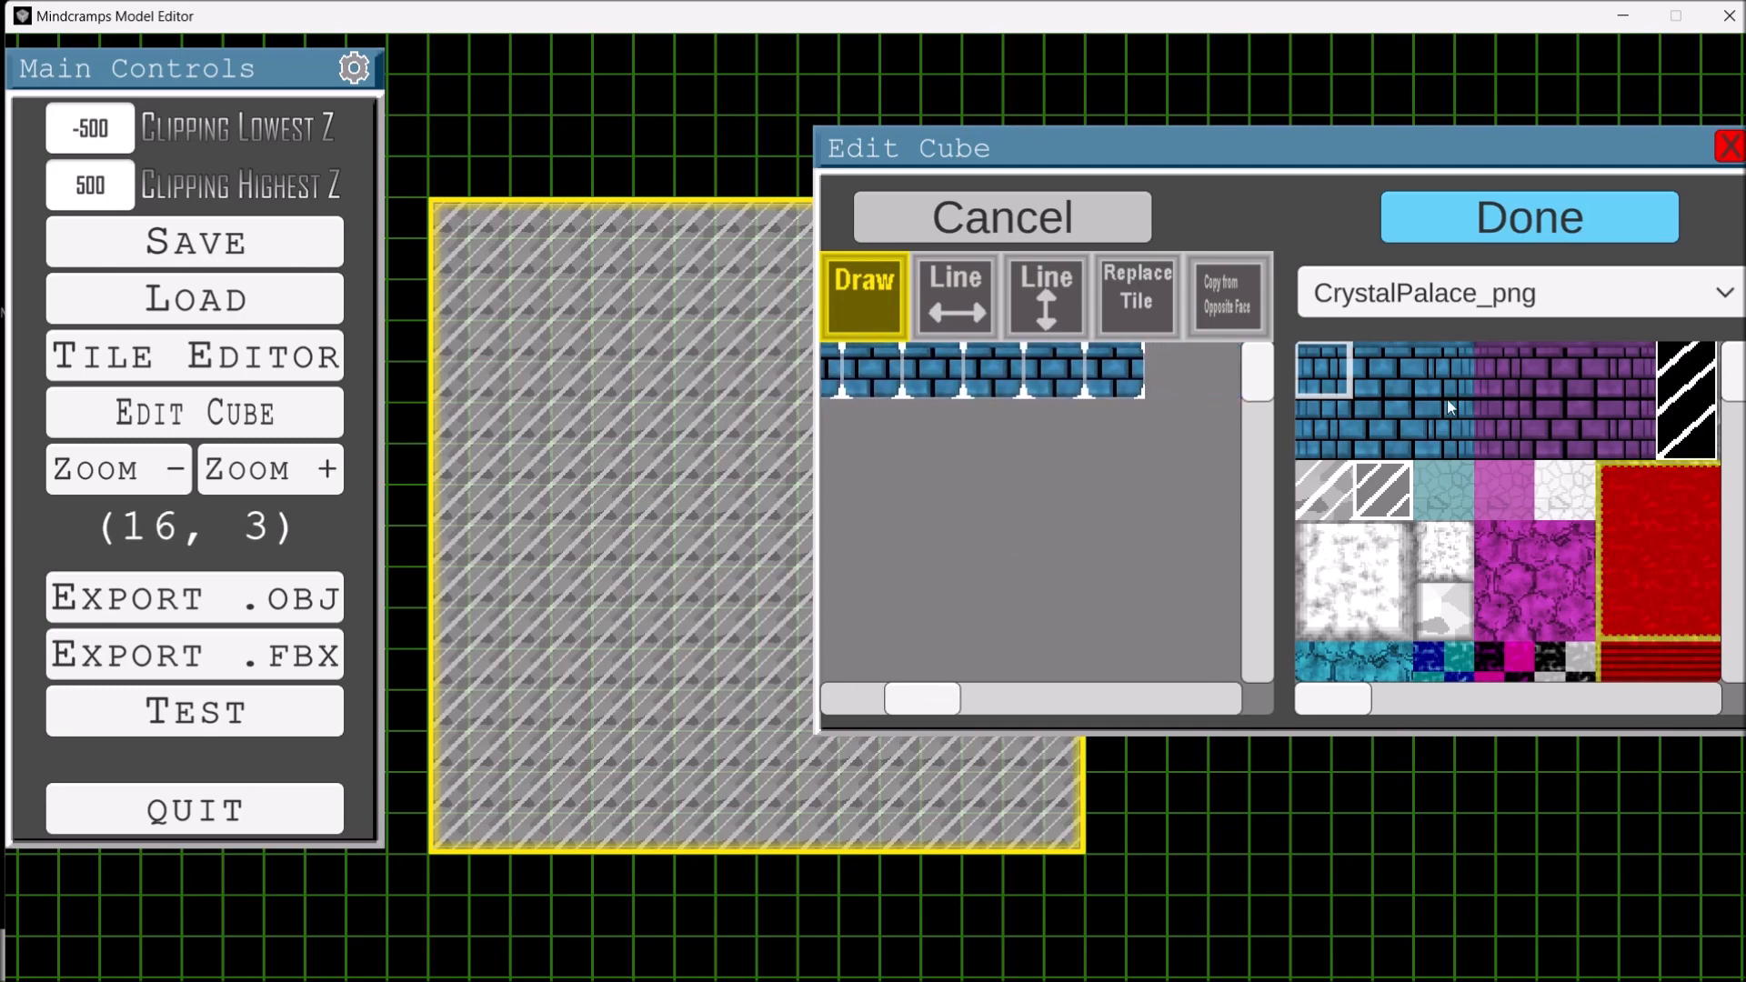
{"action": "left_click", "coordinate": [1443, 368]}
{"action": "left_click", "coordinate": [1101, 377]}
{"action": "left_click", "coordinate": [1530, 217]}
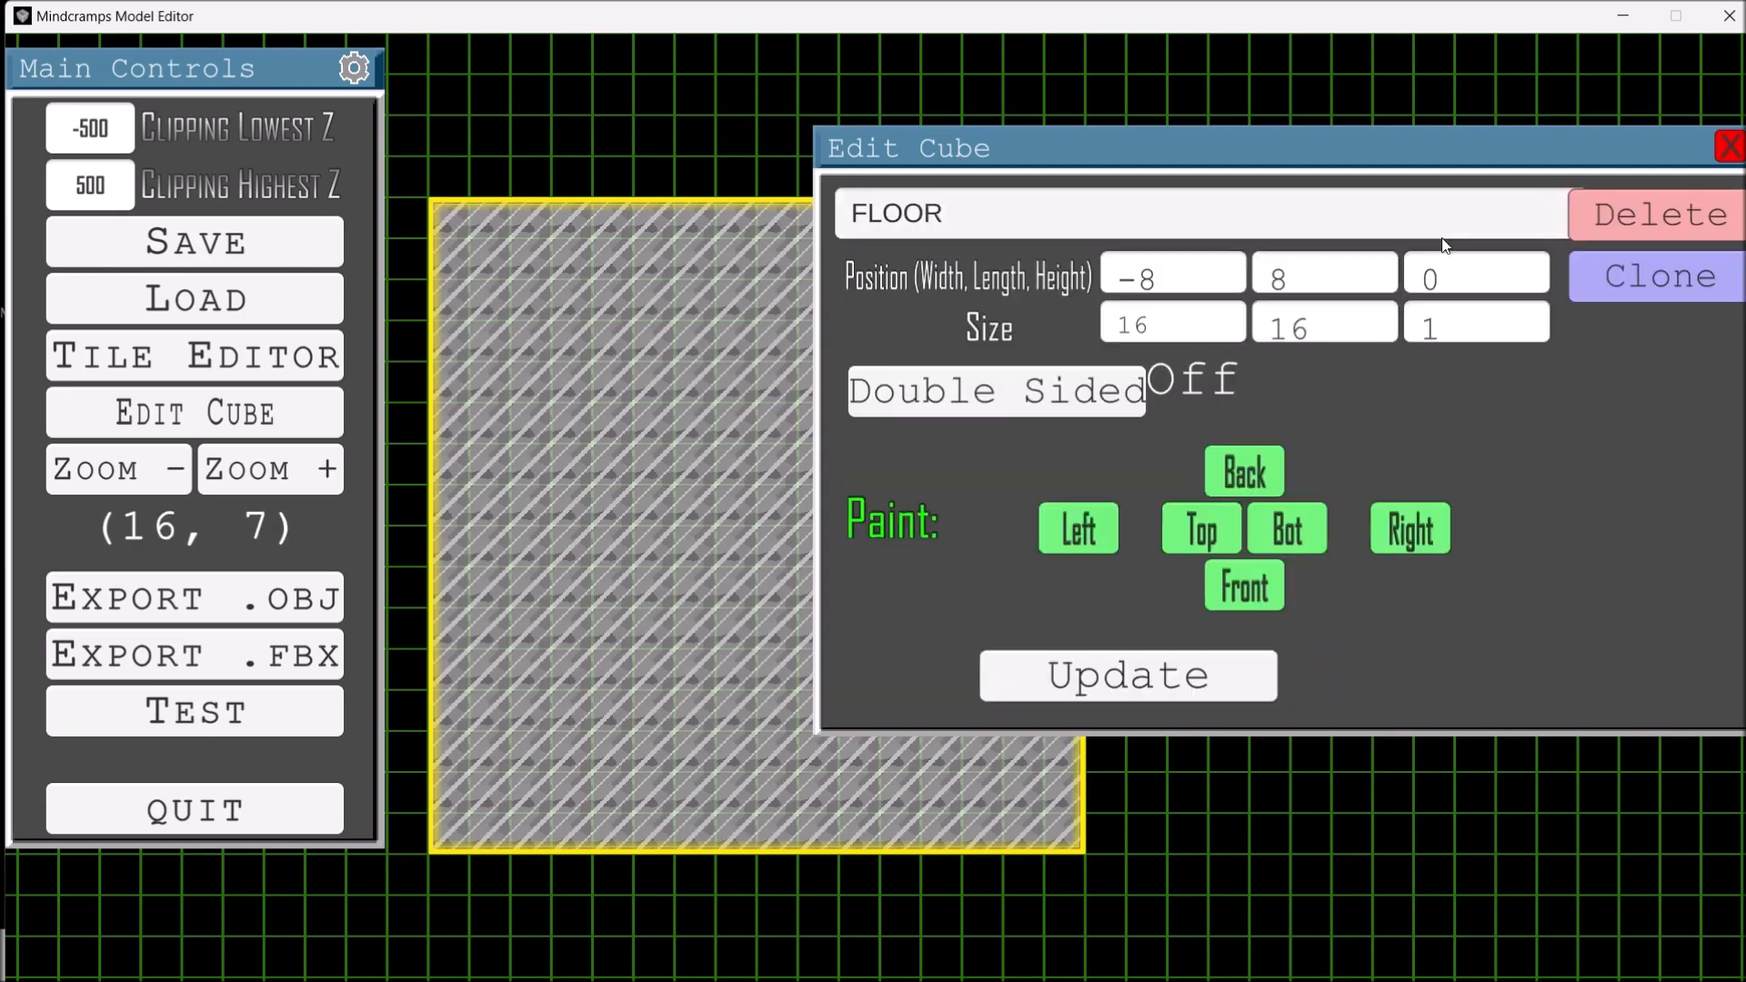
Copy the front face's tile layout onto the floor cube's back face and apply it.
{"action": "left_click", "coordinate": [1253, 470]}
{"action": "left_click", "coordinate": [1530, 216]}
{"action": "left_click", "coordinate": [1233, 591]}
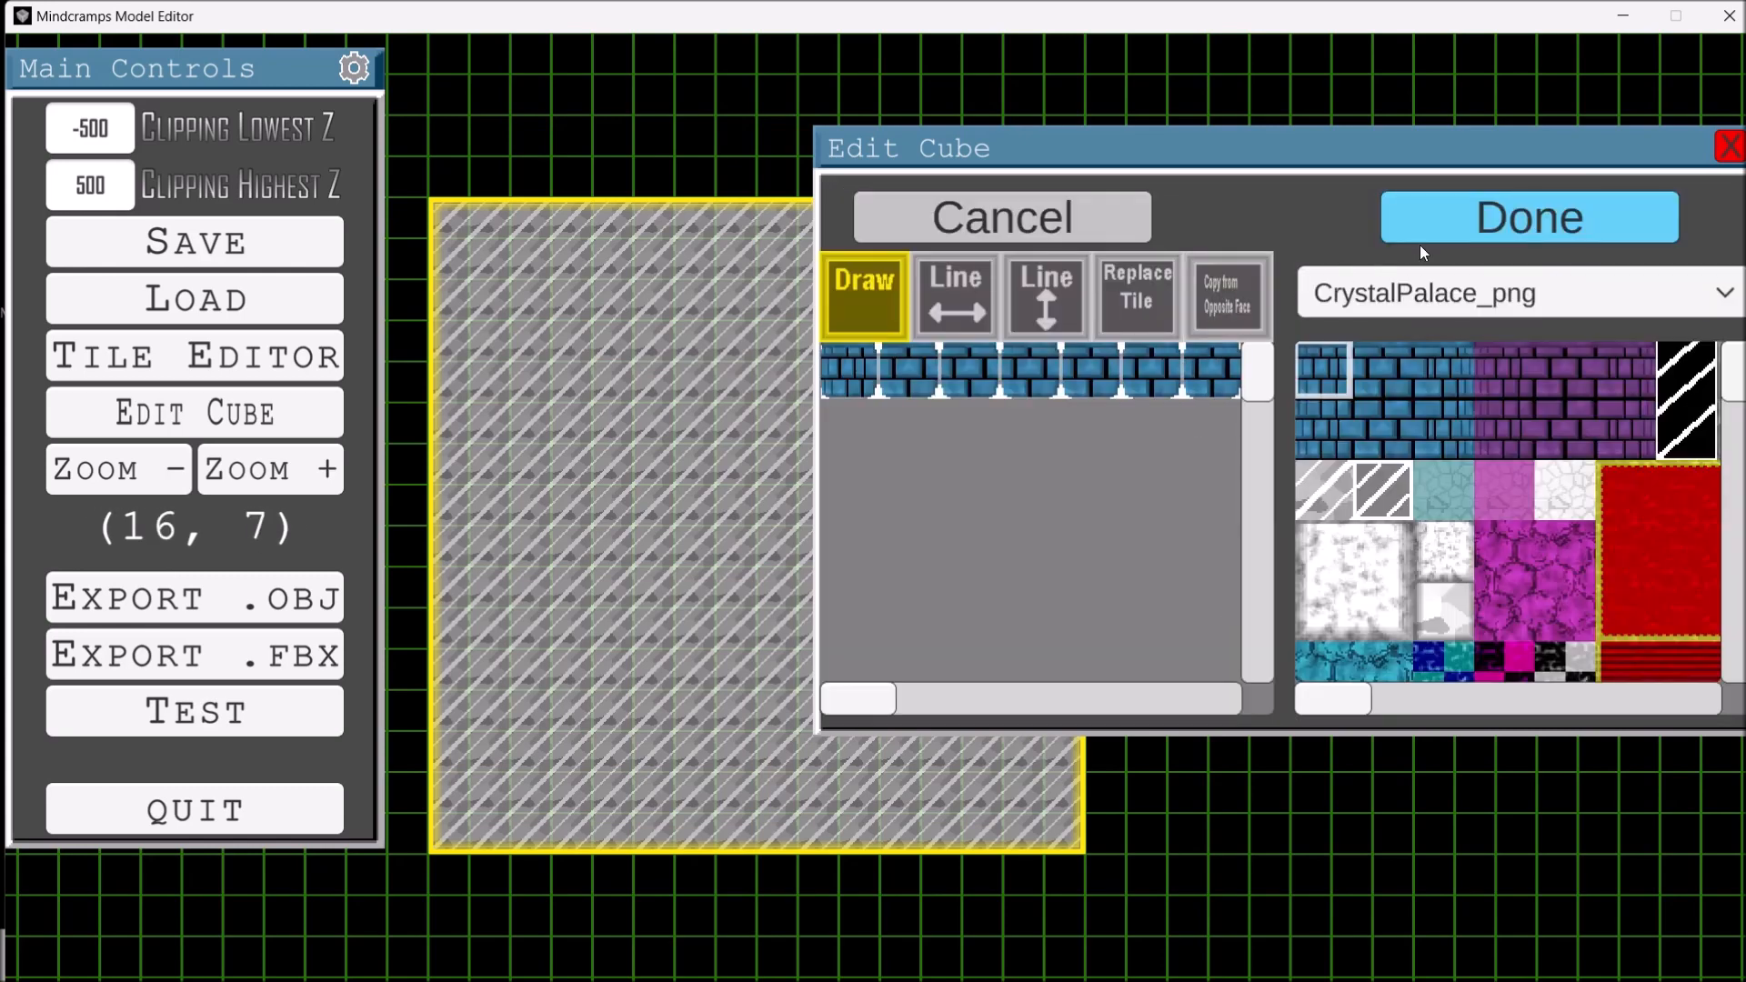
{"action": "left_click", "coordinate": [1420, 234]}
{"action": "left_click", "coordinate": [1219, 582]}
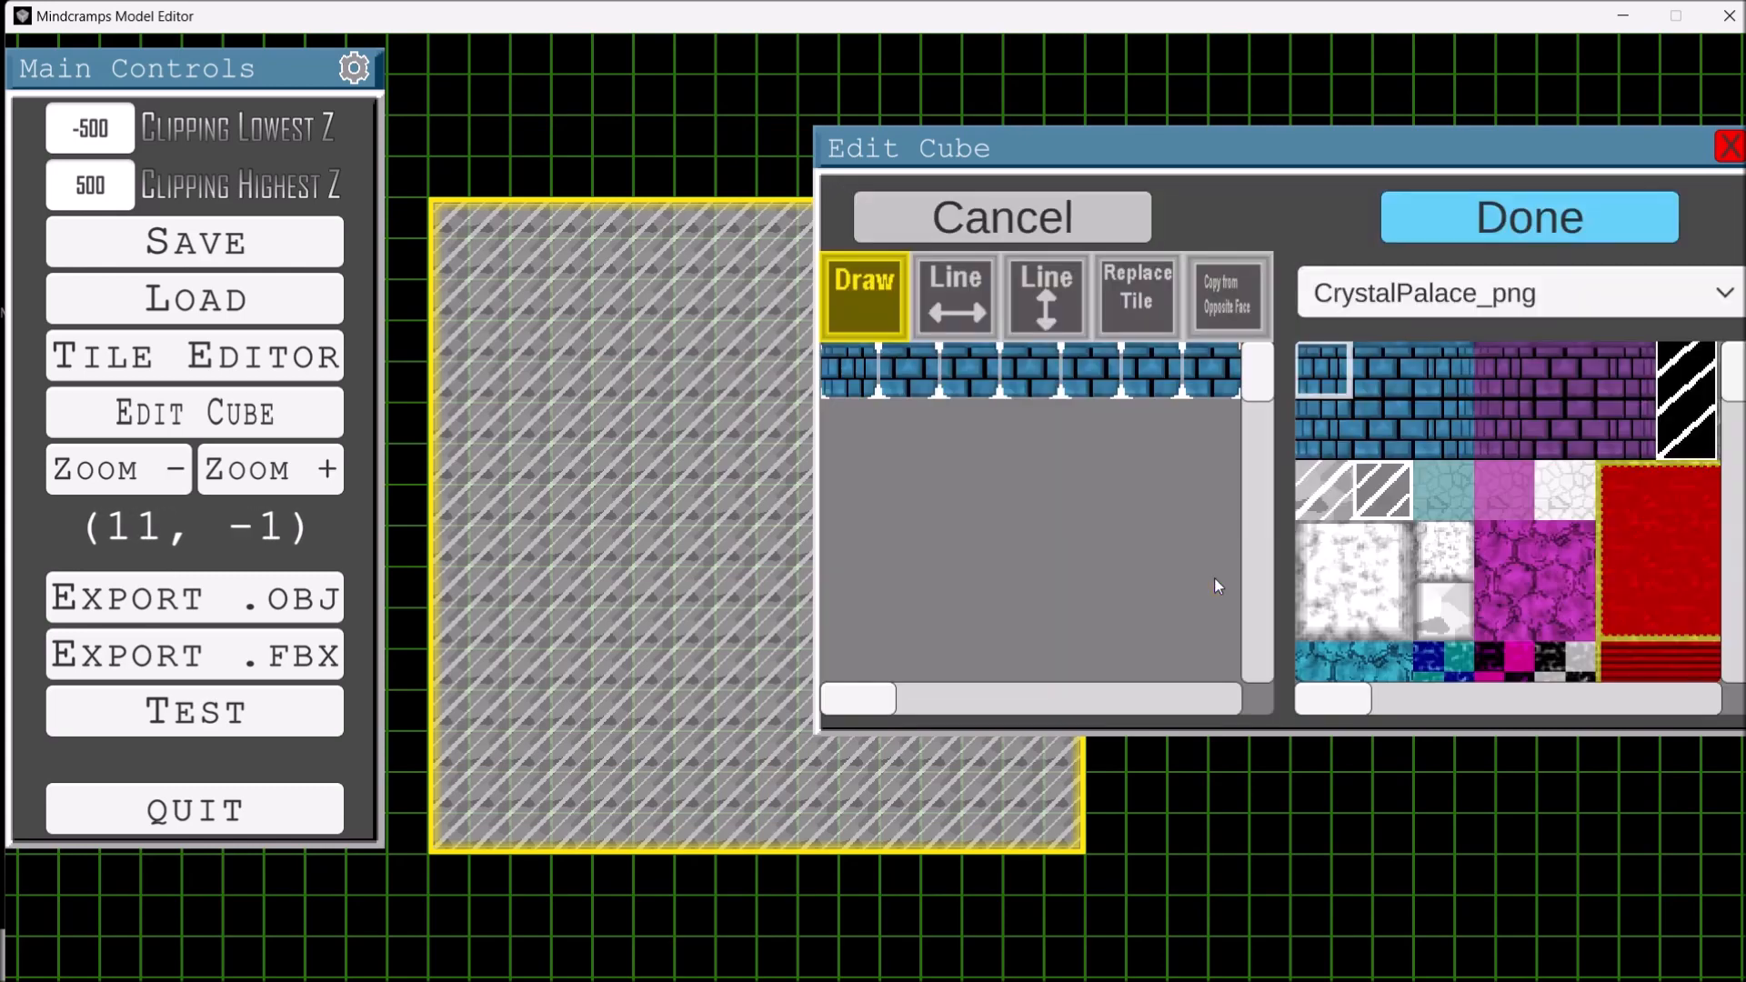
{"action": "left_click", "coordinate": [1530, 216]}
{"action": "left_click", "coordinate": [1254, 471]}
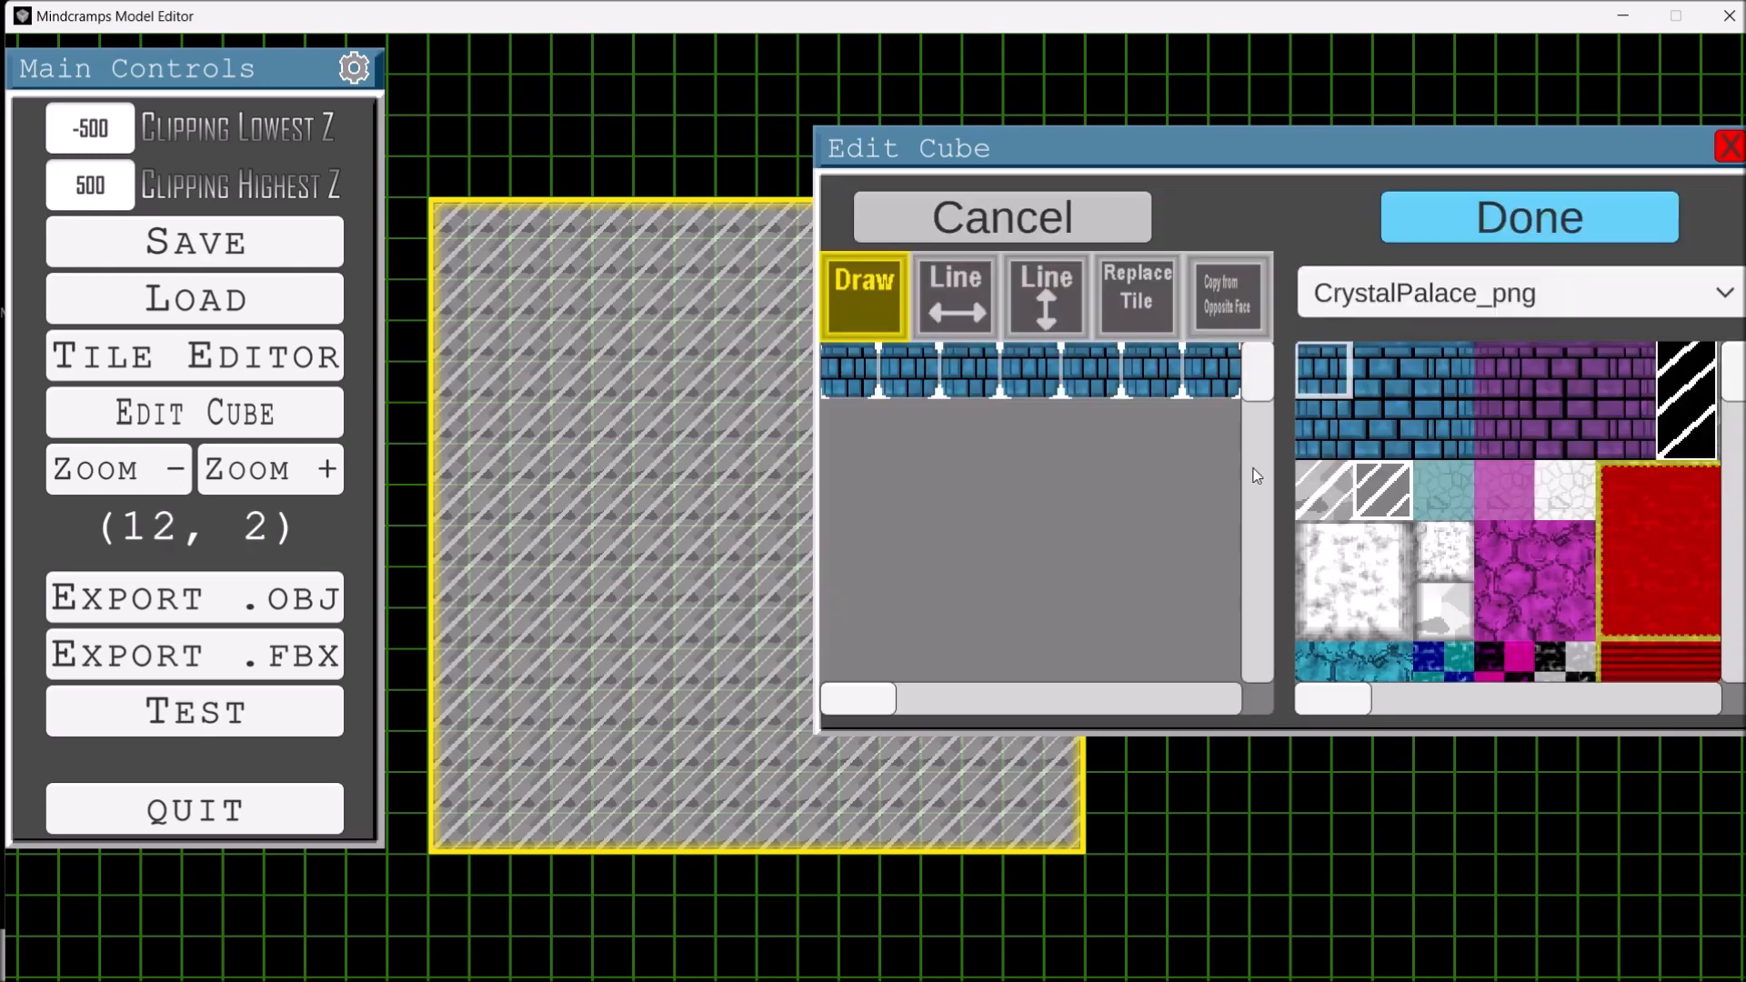
{"action": "left_click", "coordinate": [1216, 309]}
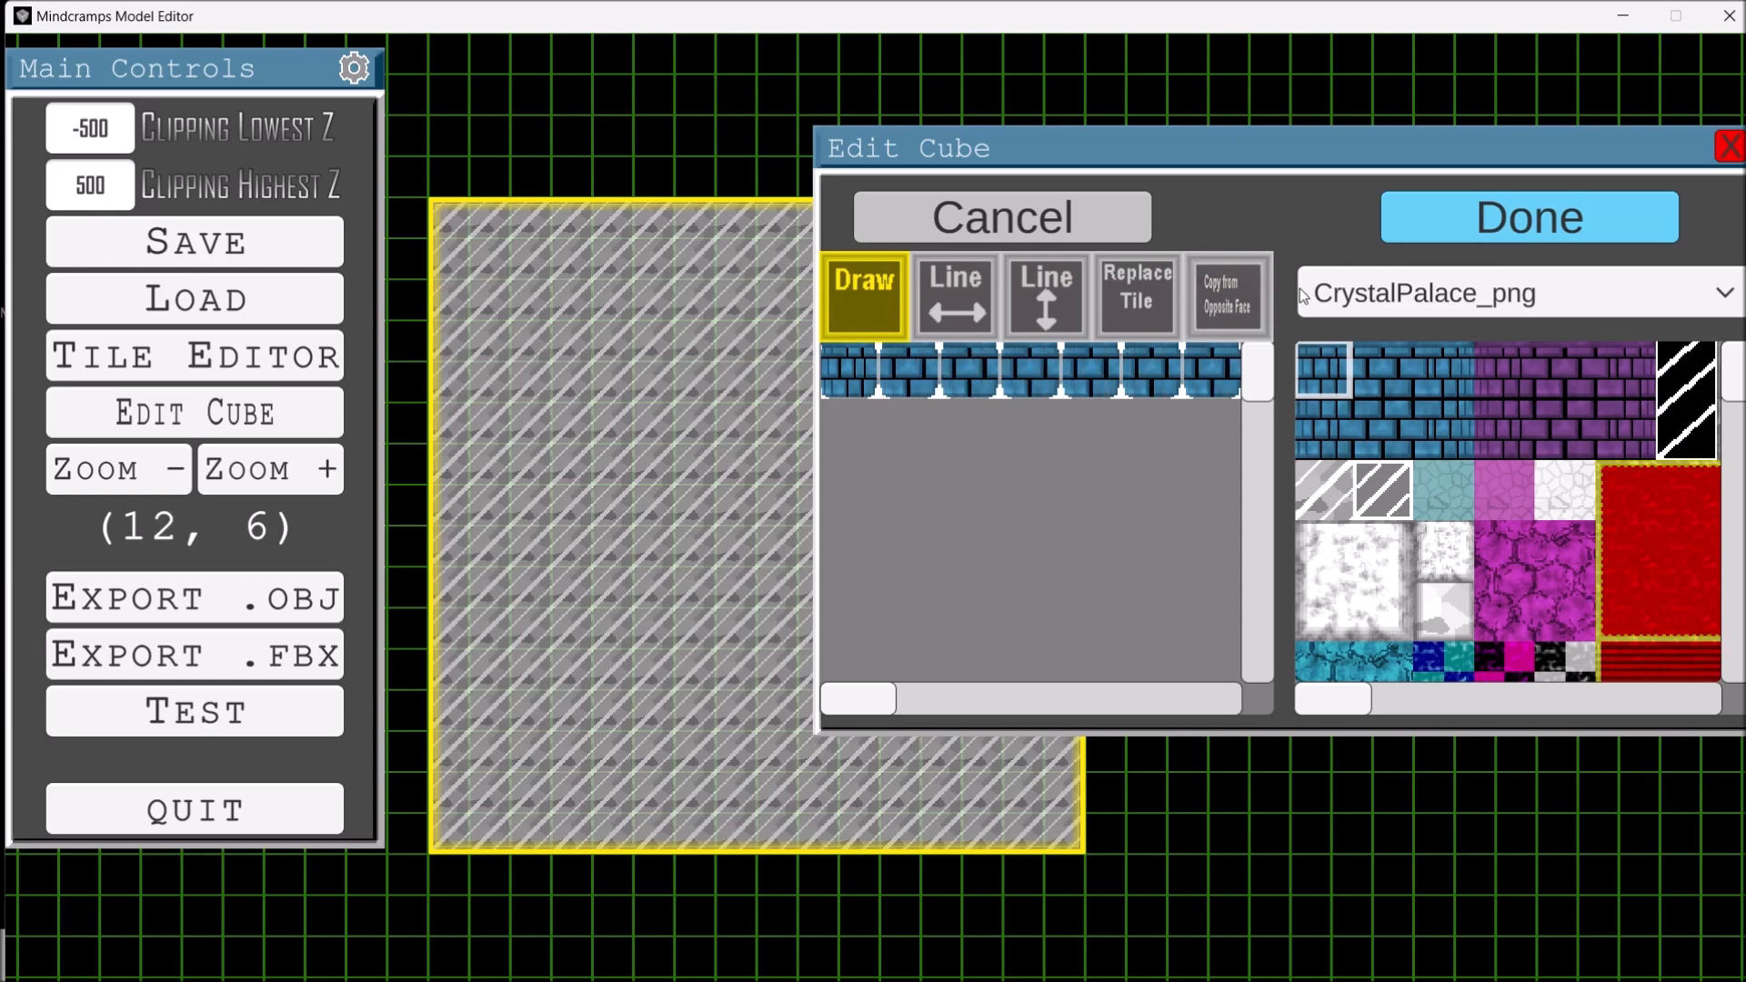
{"action": "left_click", "coordinate": [1531, 216]}
Fill the floor cube's left face with the middle blue brick tile using a horizontal line.
{"action": "left_click", "coordinate": [1040, 527]}
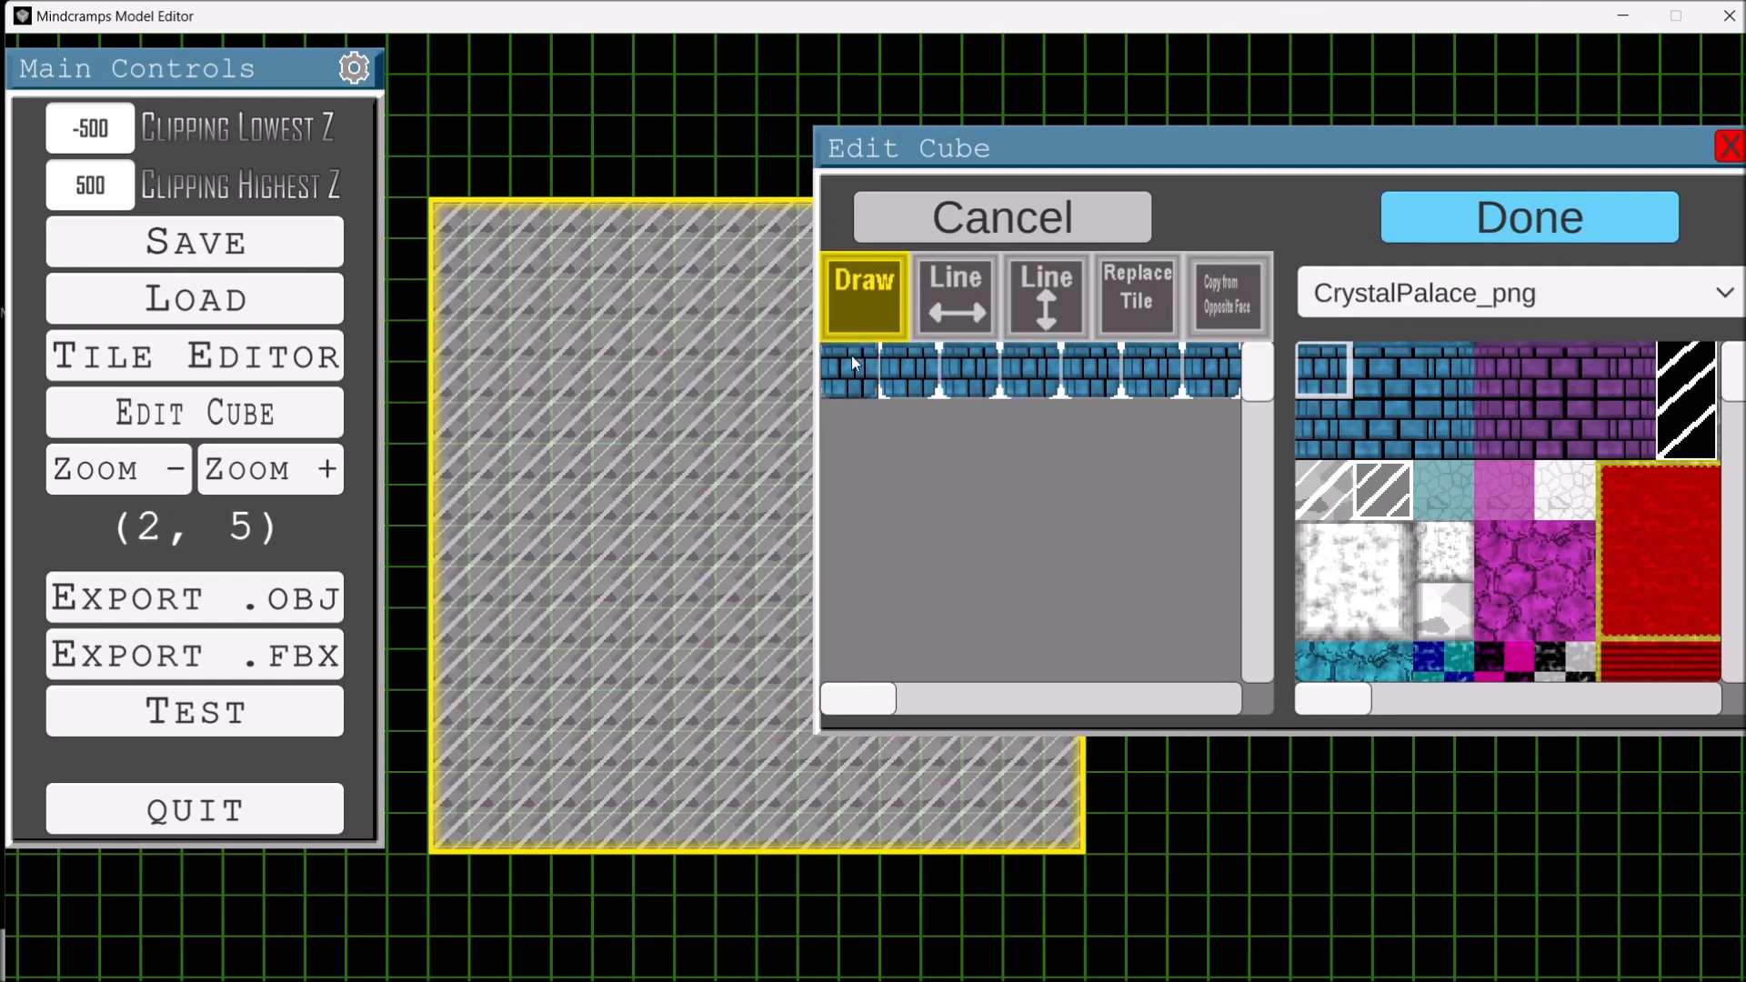
{"action": "left_click", "coordinate": [1405, 389]}
{"action": "left_click", "coordinate": [934, 373]}
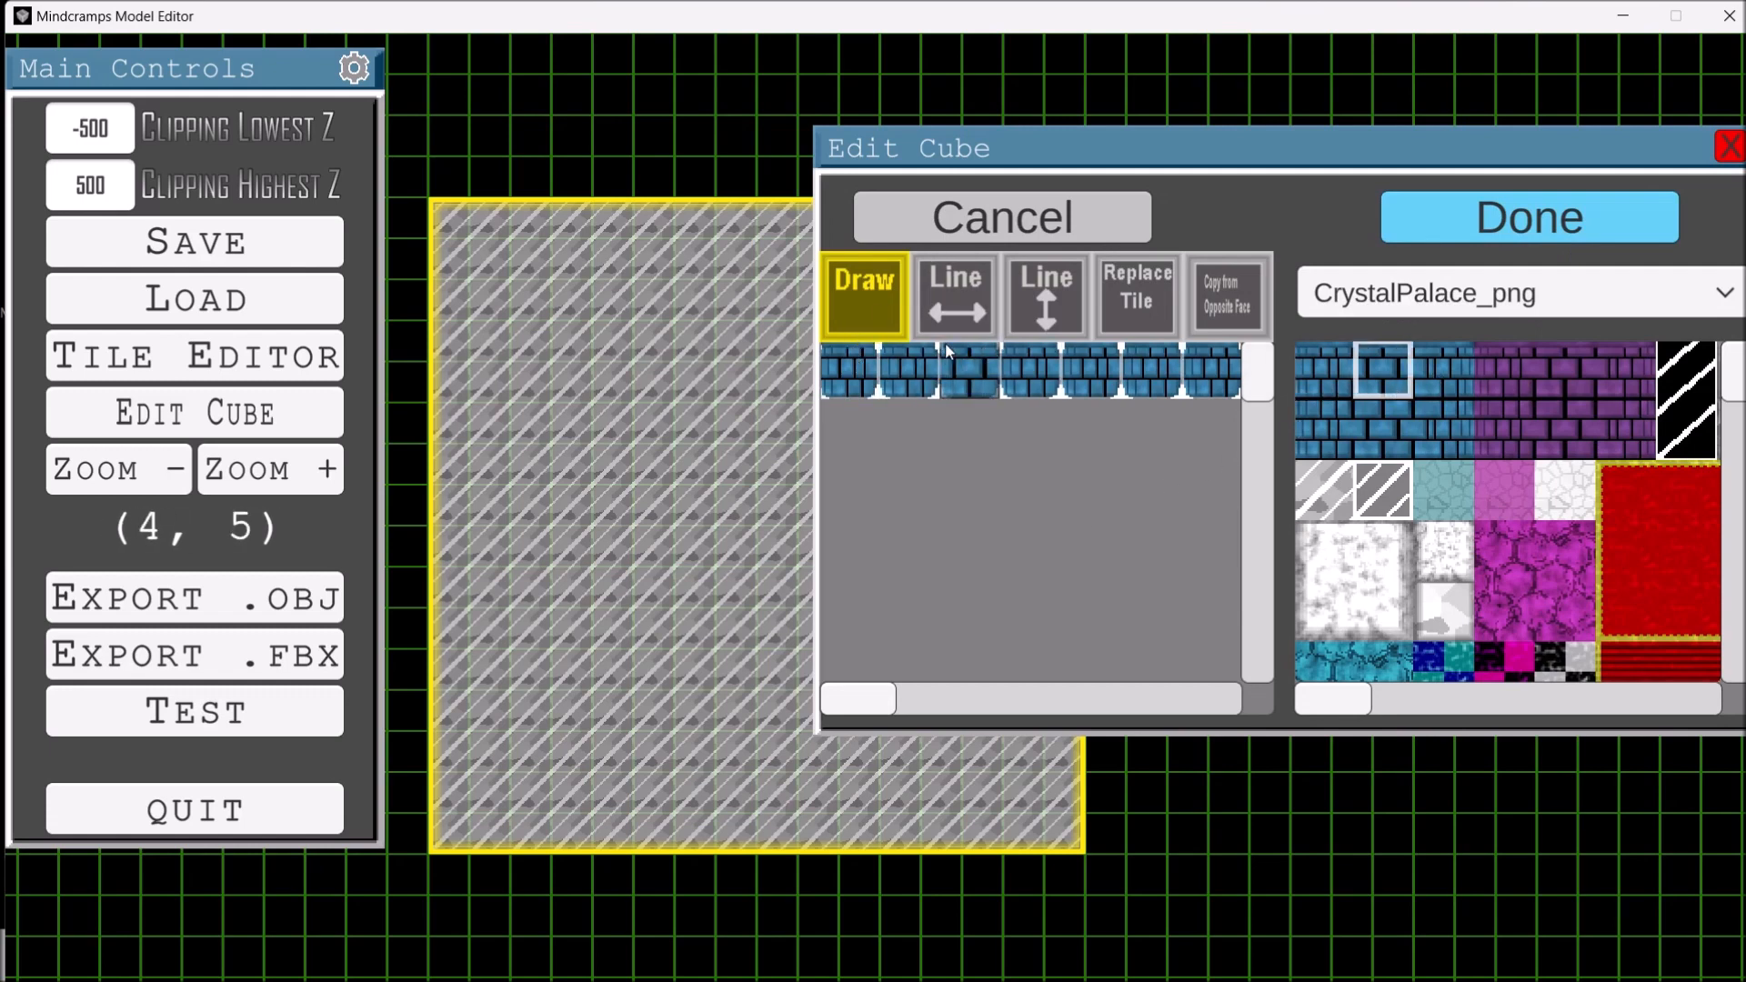
{"action": "left_click", "coordinate": [969, 308]}
{"action": "left_click", "coordinate": [896, 369]}
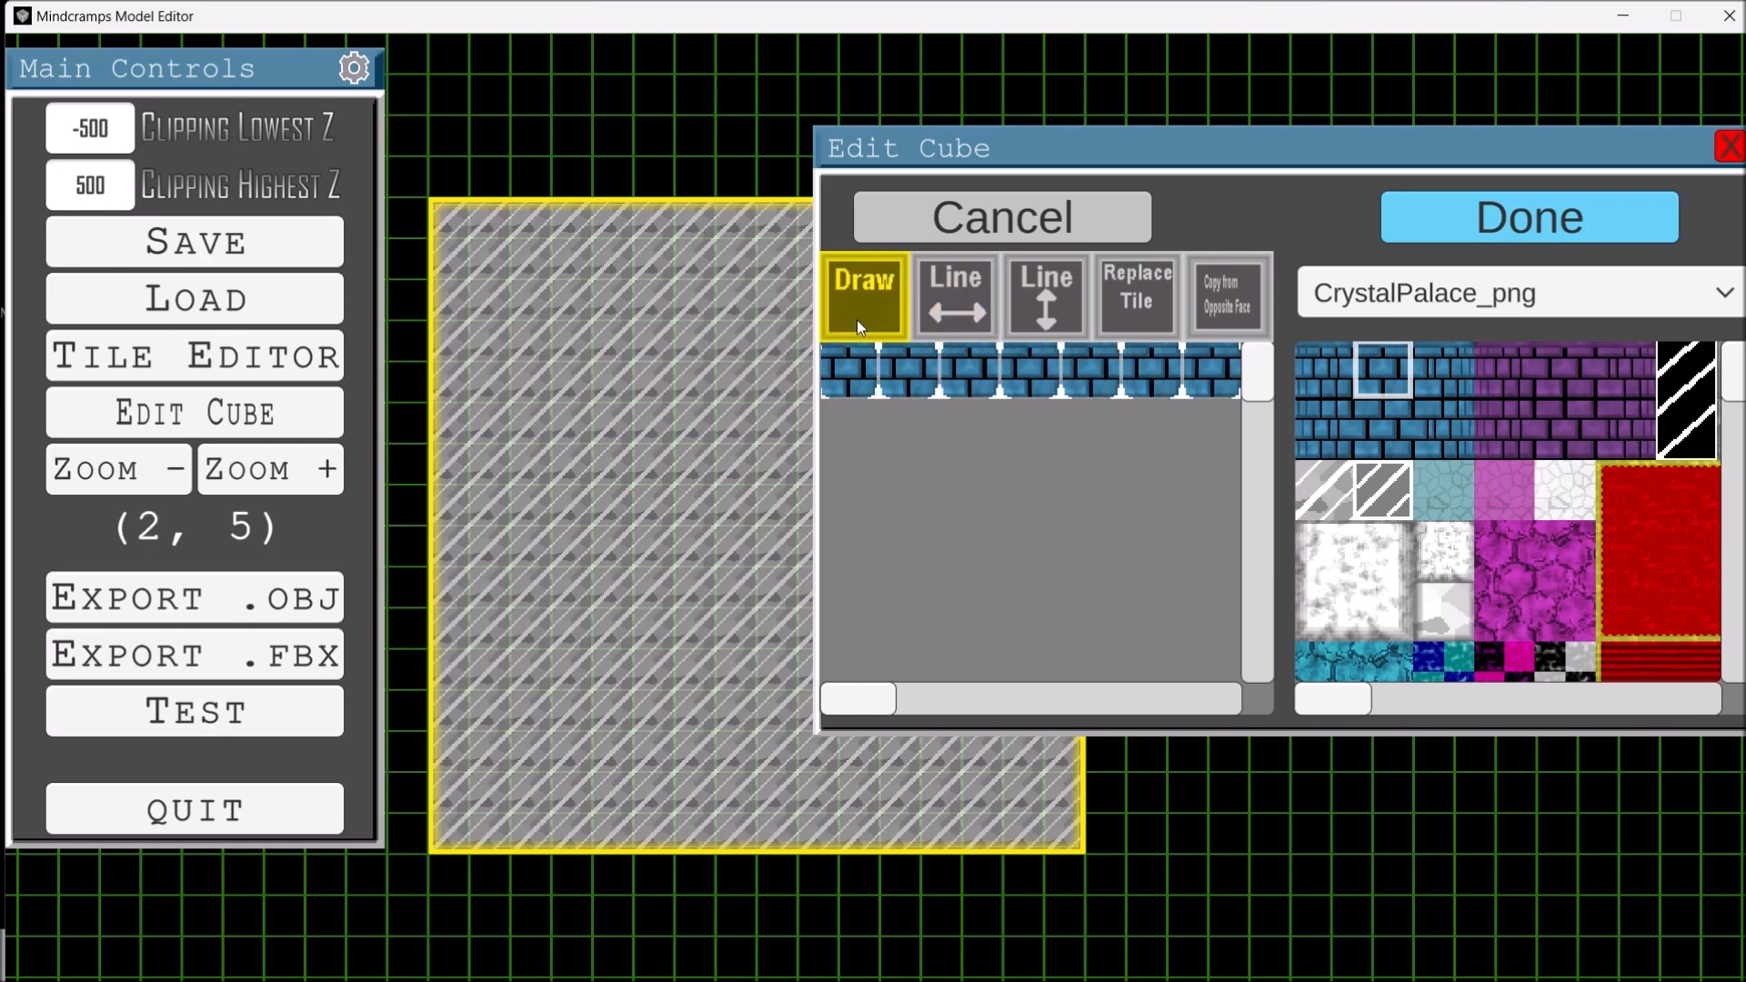
Draw the left-edge and right-edge blue brick tiles at the two ends of the floor's left face and apply the painting.
{"action": "left_click", "coordinate": [861, 329]}
{"action": "left_click", "coordinate": [1324, 369]}
{"action": "left_click", "coordinate": [875, 373]}
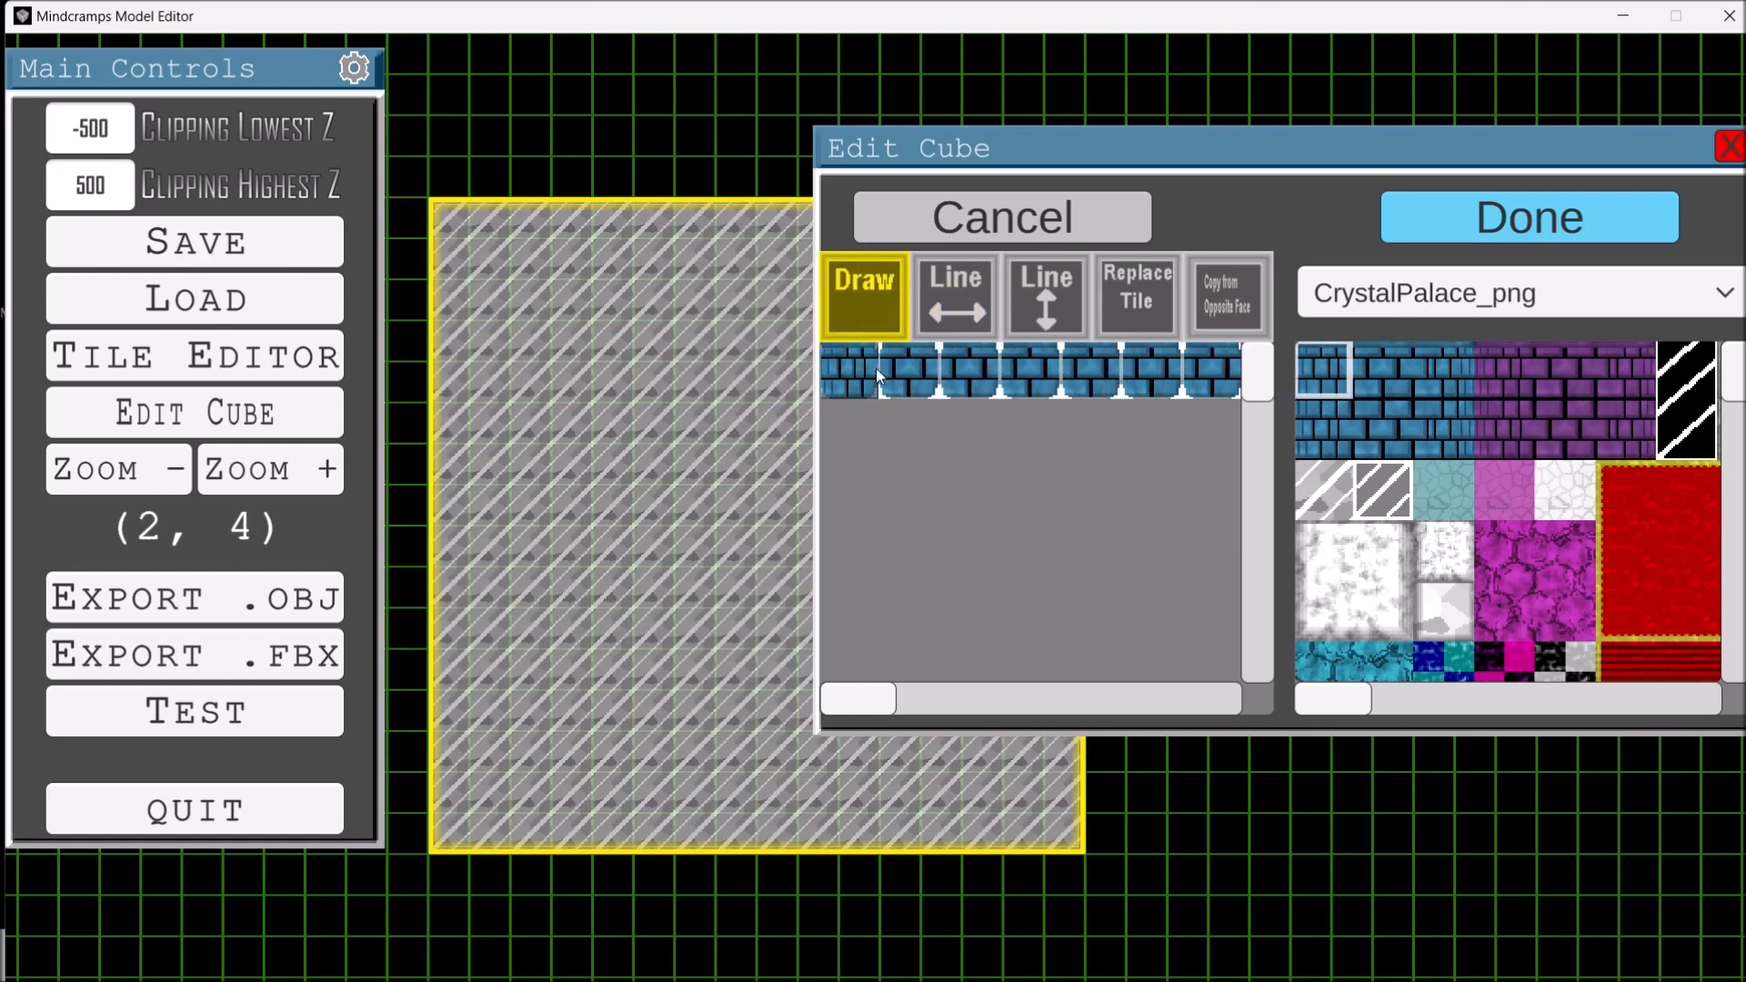
{"action": "left_click_drag", "start_coordinate": [1138, 378], "coordinate": [928, 400]}
{"action": "left_click_drag", "start_coordinate": [1104, 401], "coordinate": [928, 401]}
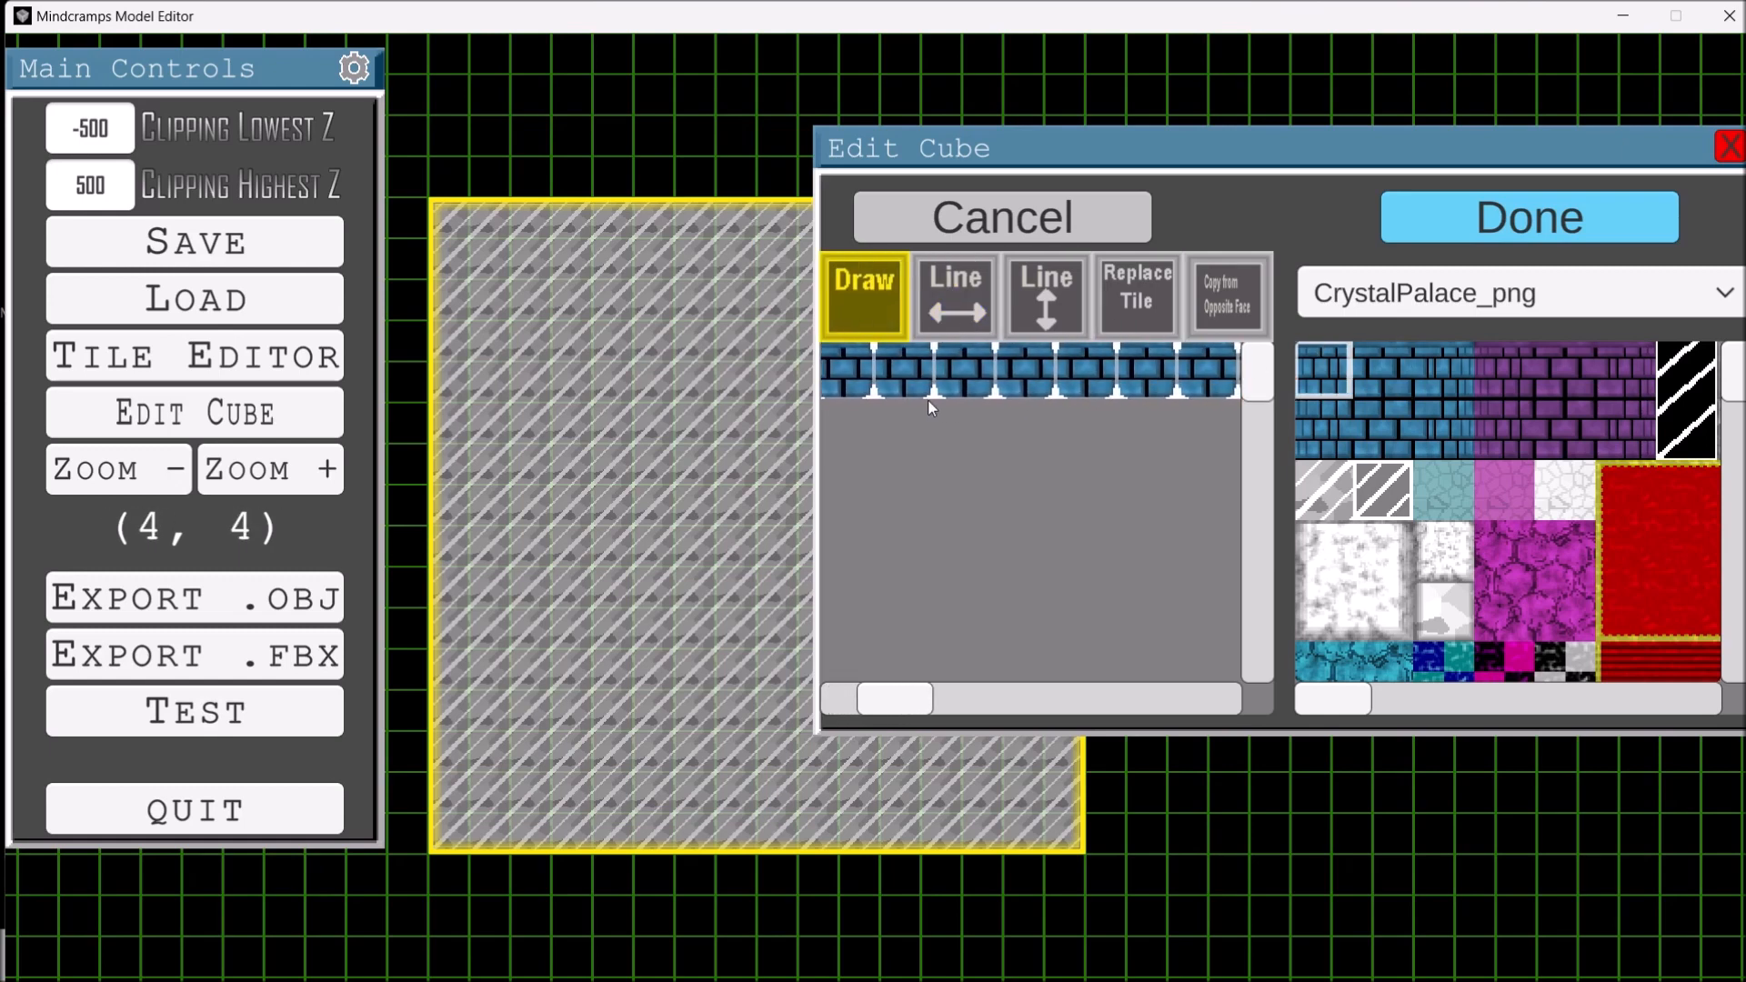
{"action": "left_click_drag", "start_coordinate": [1104, 380], "coordinate": [896, 399]}
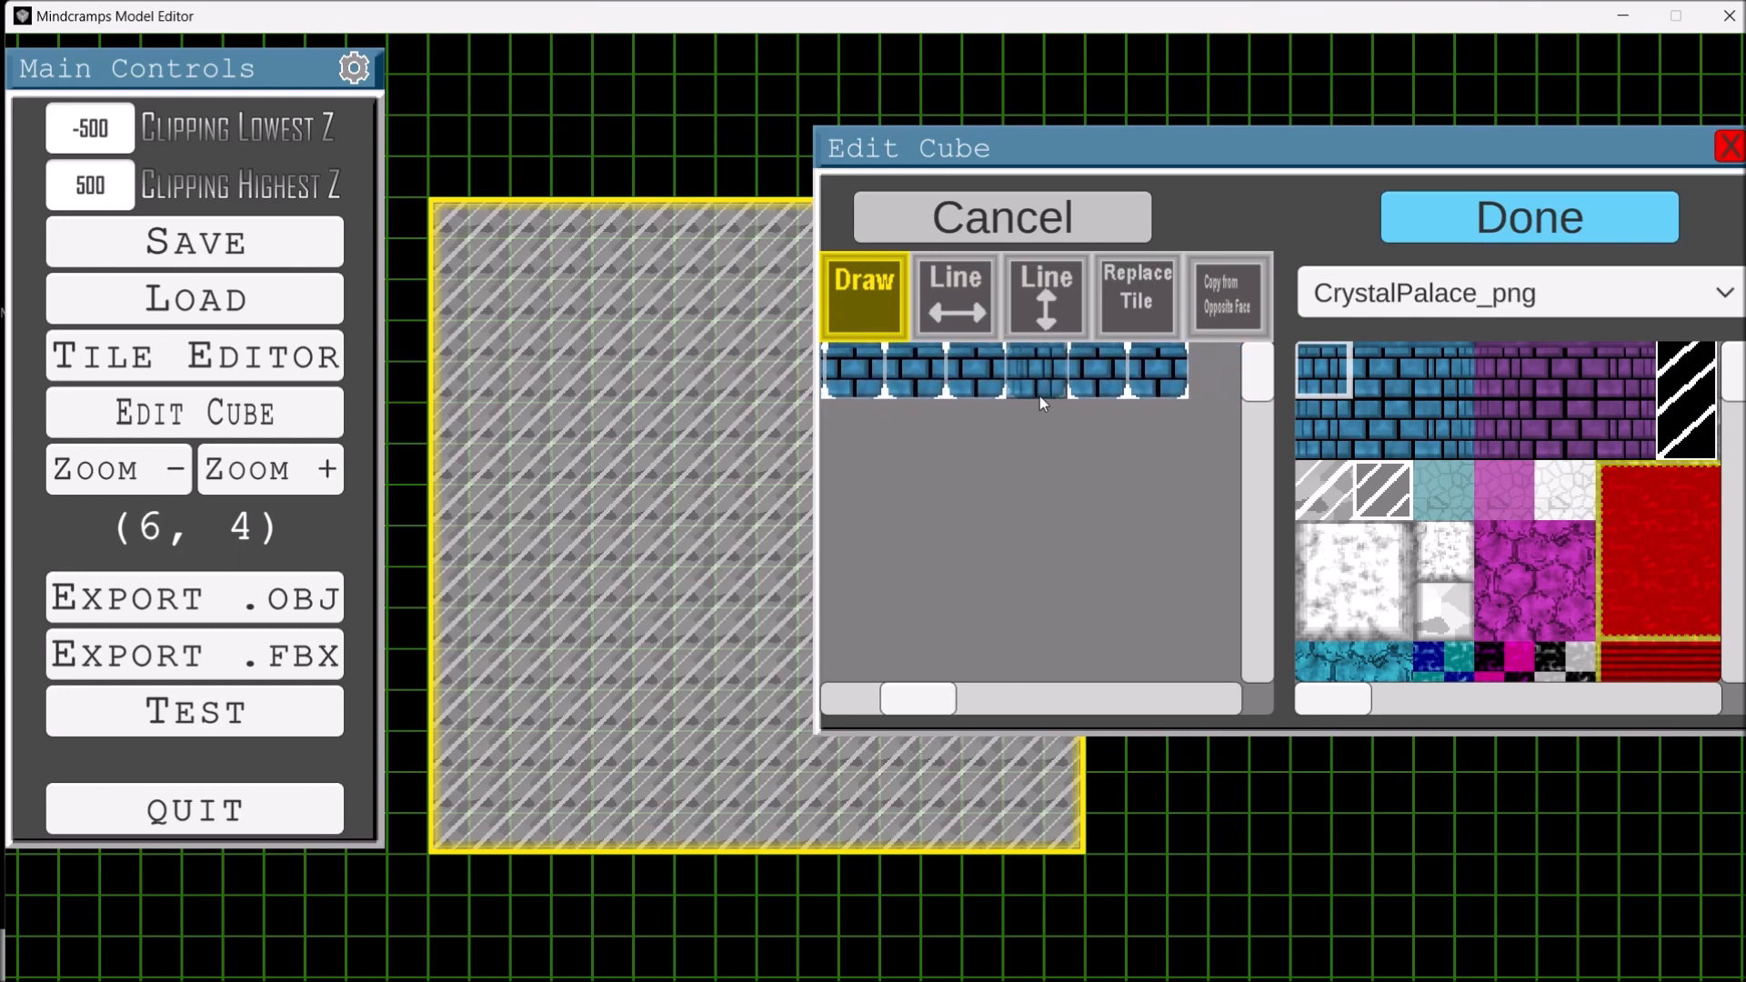
{"action": "left_click", "coordinate": [1435, 377]}
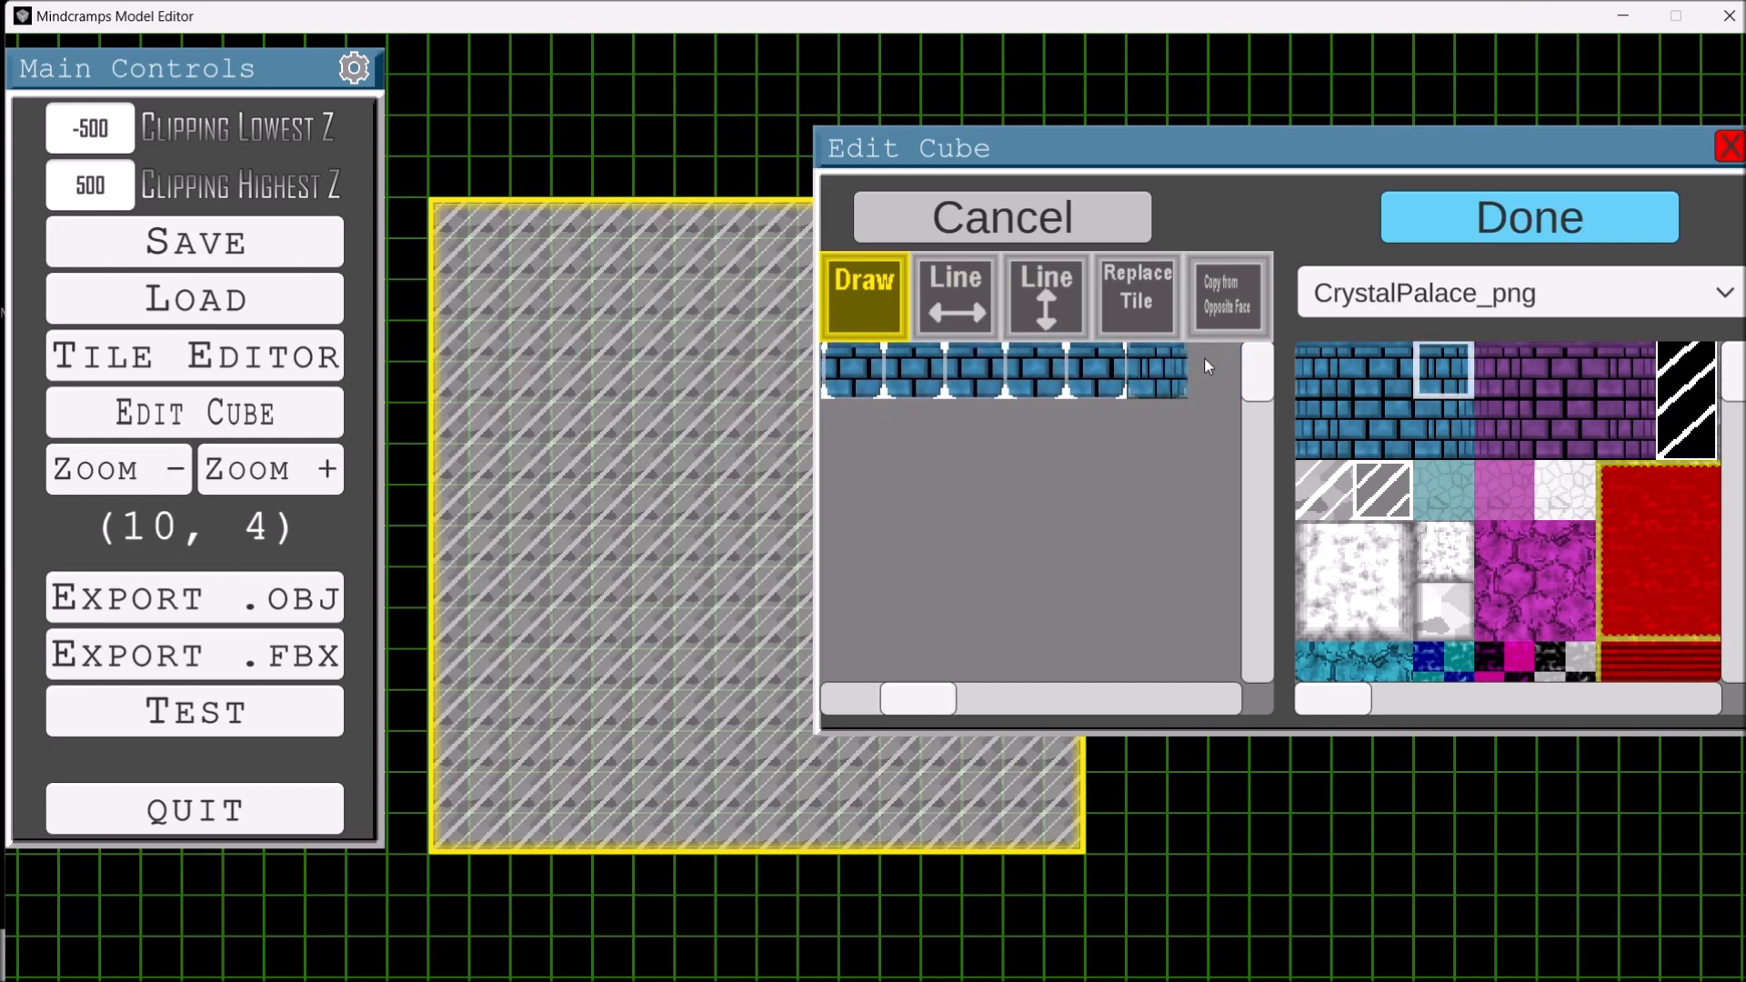
{"action": "left_click", "coordinate": [955, 298]}
{"action": "left_click", "coordinate": [886, 304]}
{"action": "left_click", "coordinate": [1444, 228]}
Copy the left face's tile layout onto the floor cube's right face and apply it.
{"action": "left_click", "coordinate": [1399, 542]}
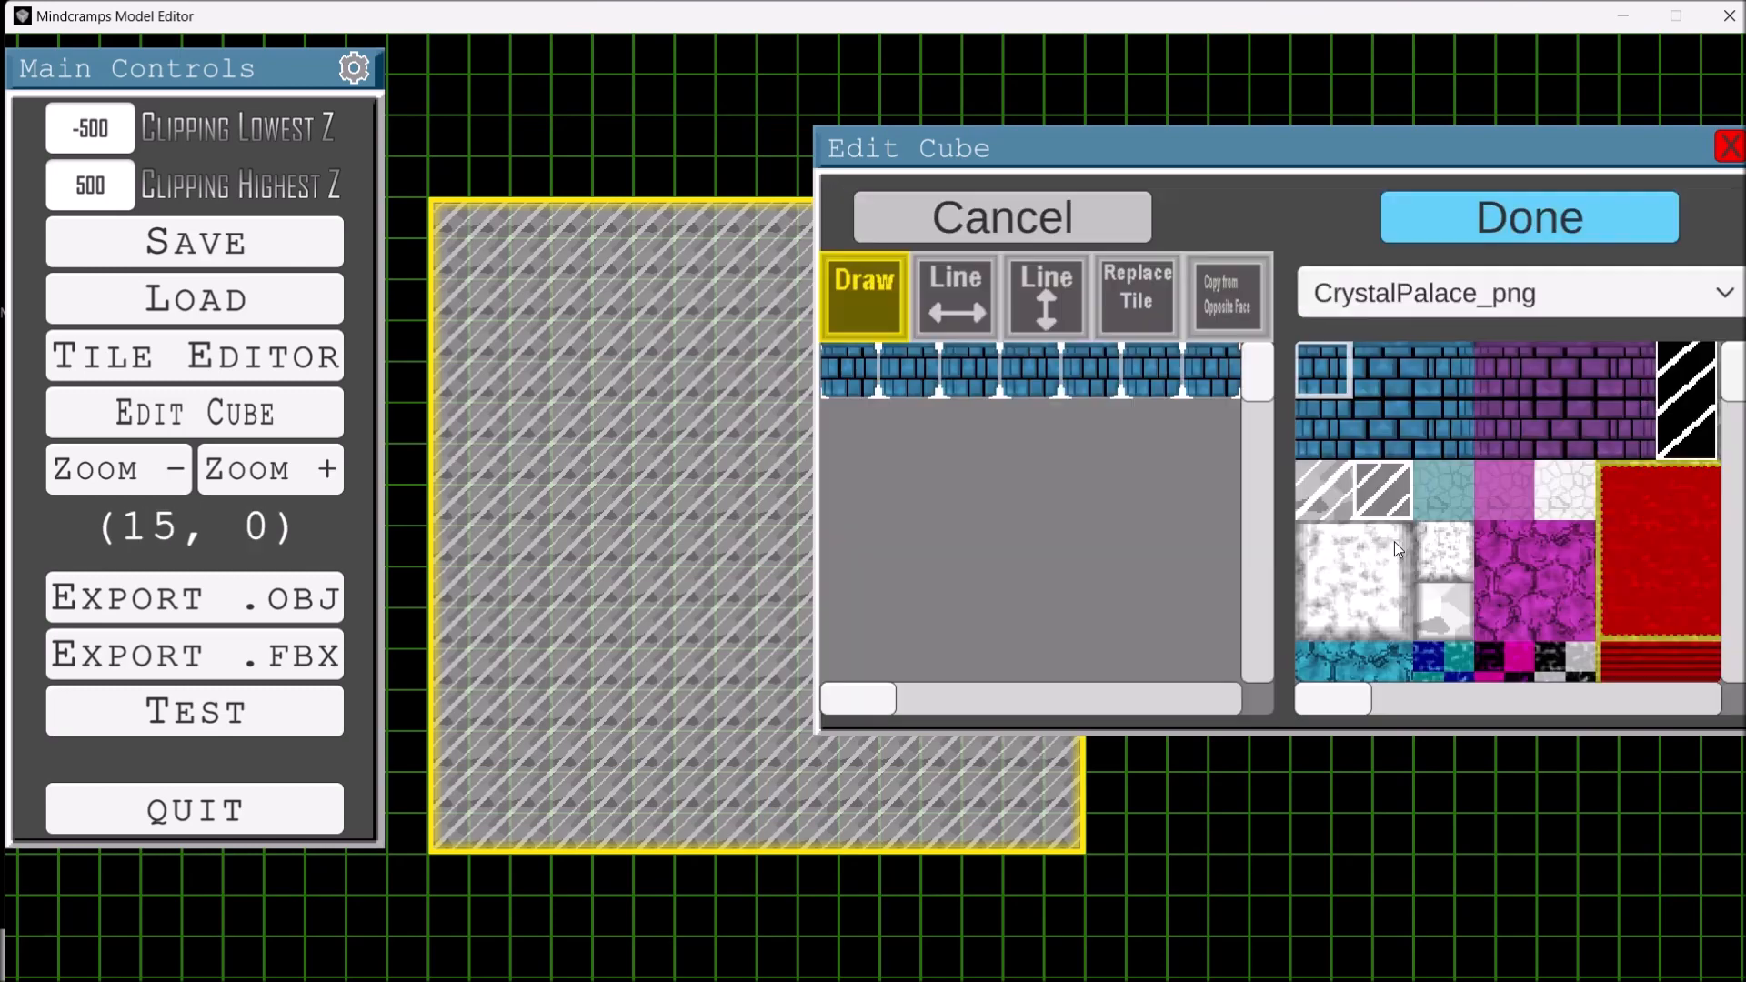
{"action": "left_click", "coordinate": [1258, 319]}
{"action": "left_click", "coordinate": [1536, 214]}
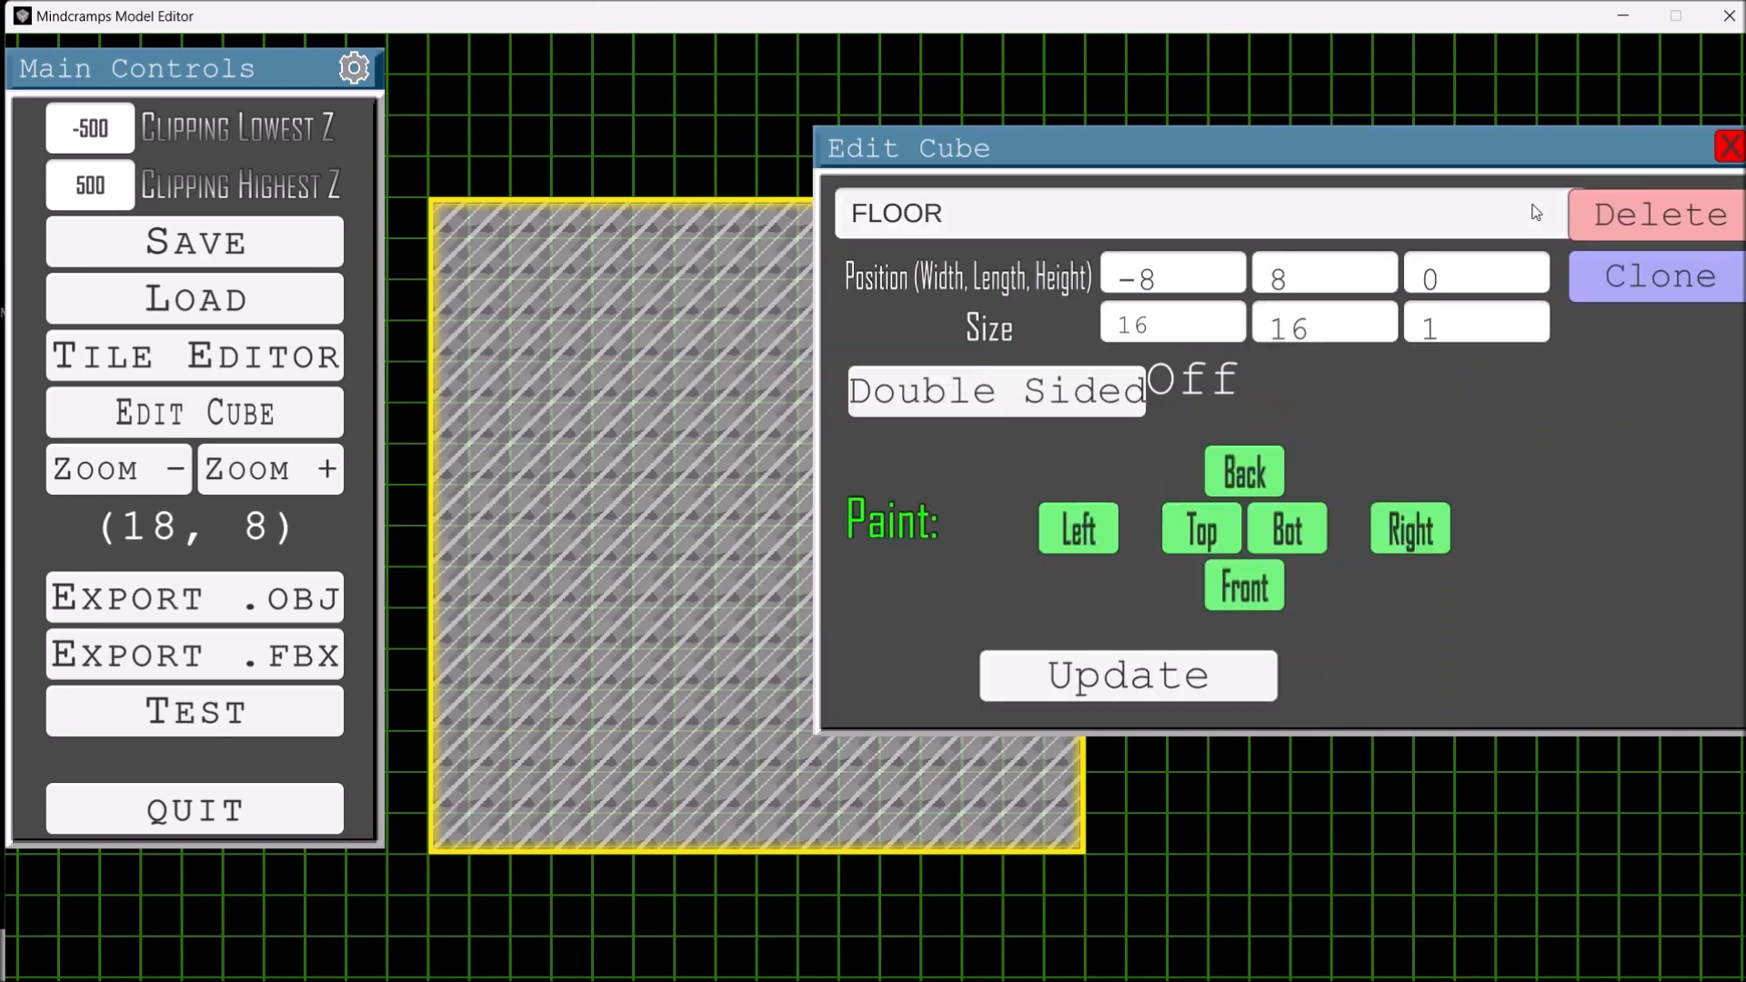
Replace all blue brick tiles on the floor cube's bottom face with the pale grey patchy tile, apply it and close the cube editor.
{"action": "left_click", "coordinate": [1260, 526]}
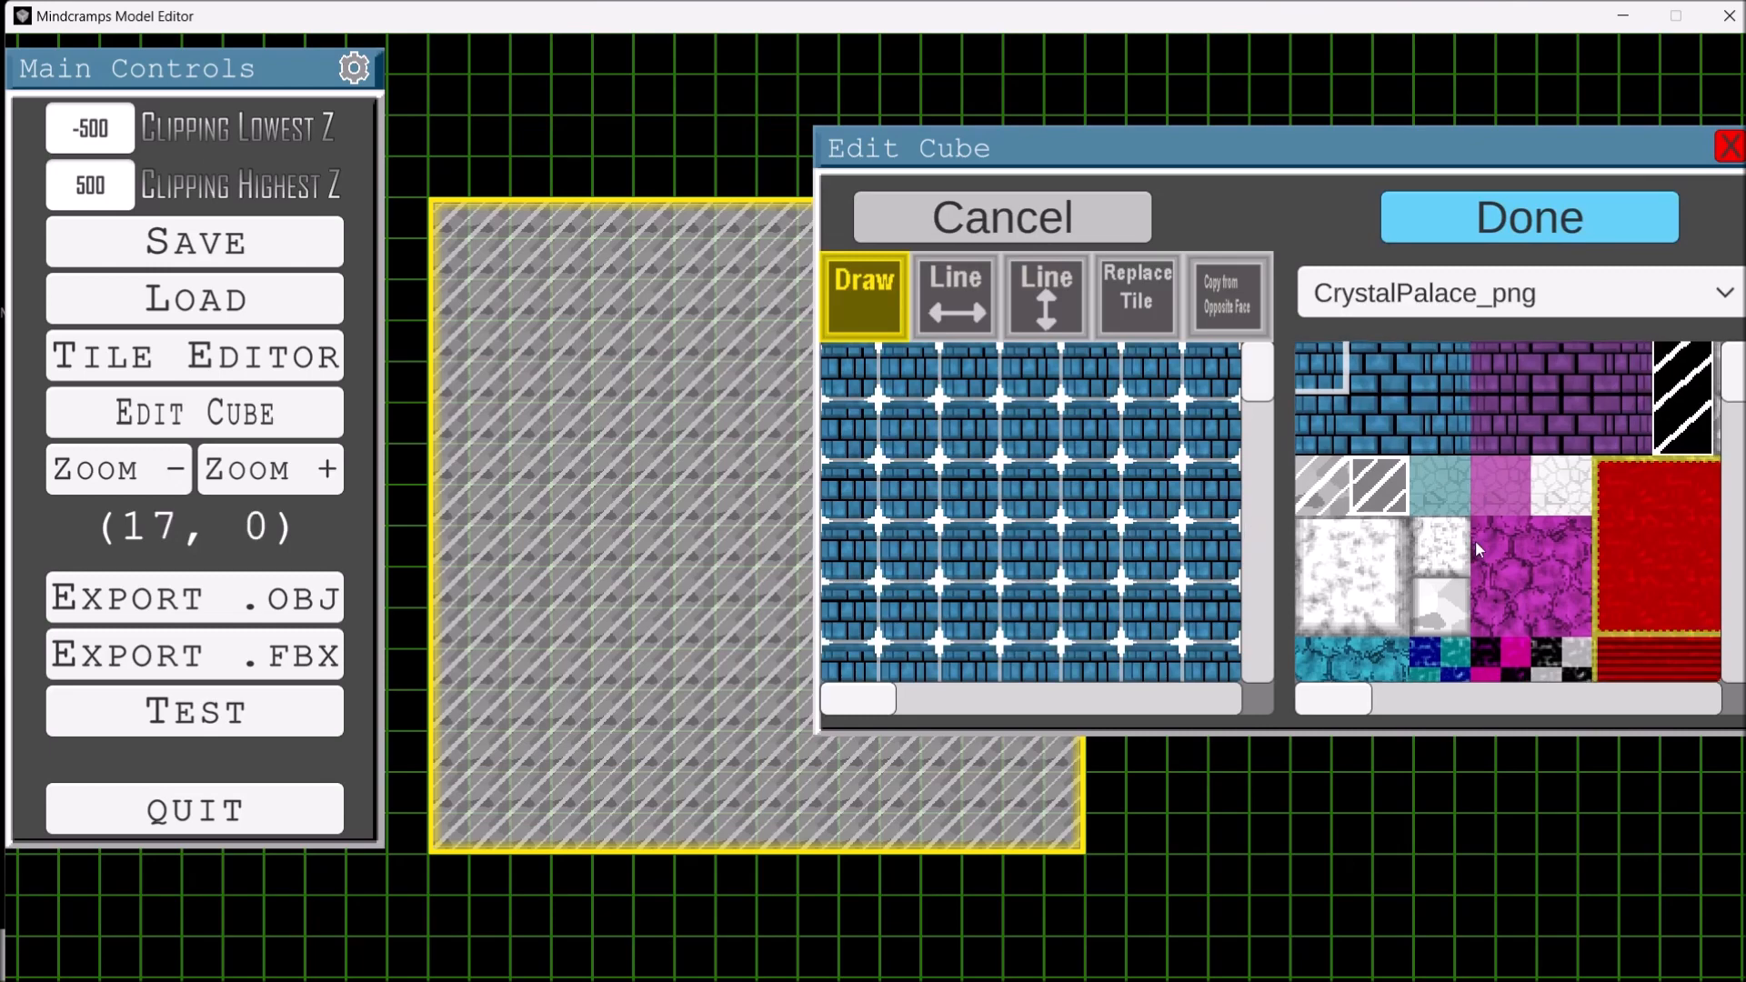
{"action": "left_click_drag", "start_coordinate": [1477, 543], "coordinate": [1463, 515]}
{"action": "left_click", "coordinate": [1432, 558]}
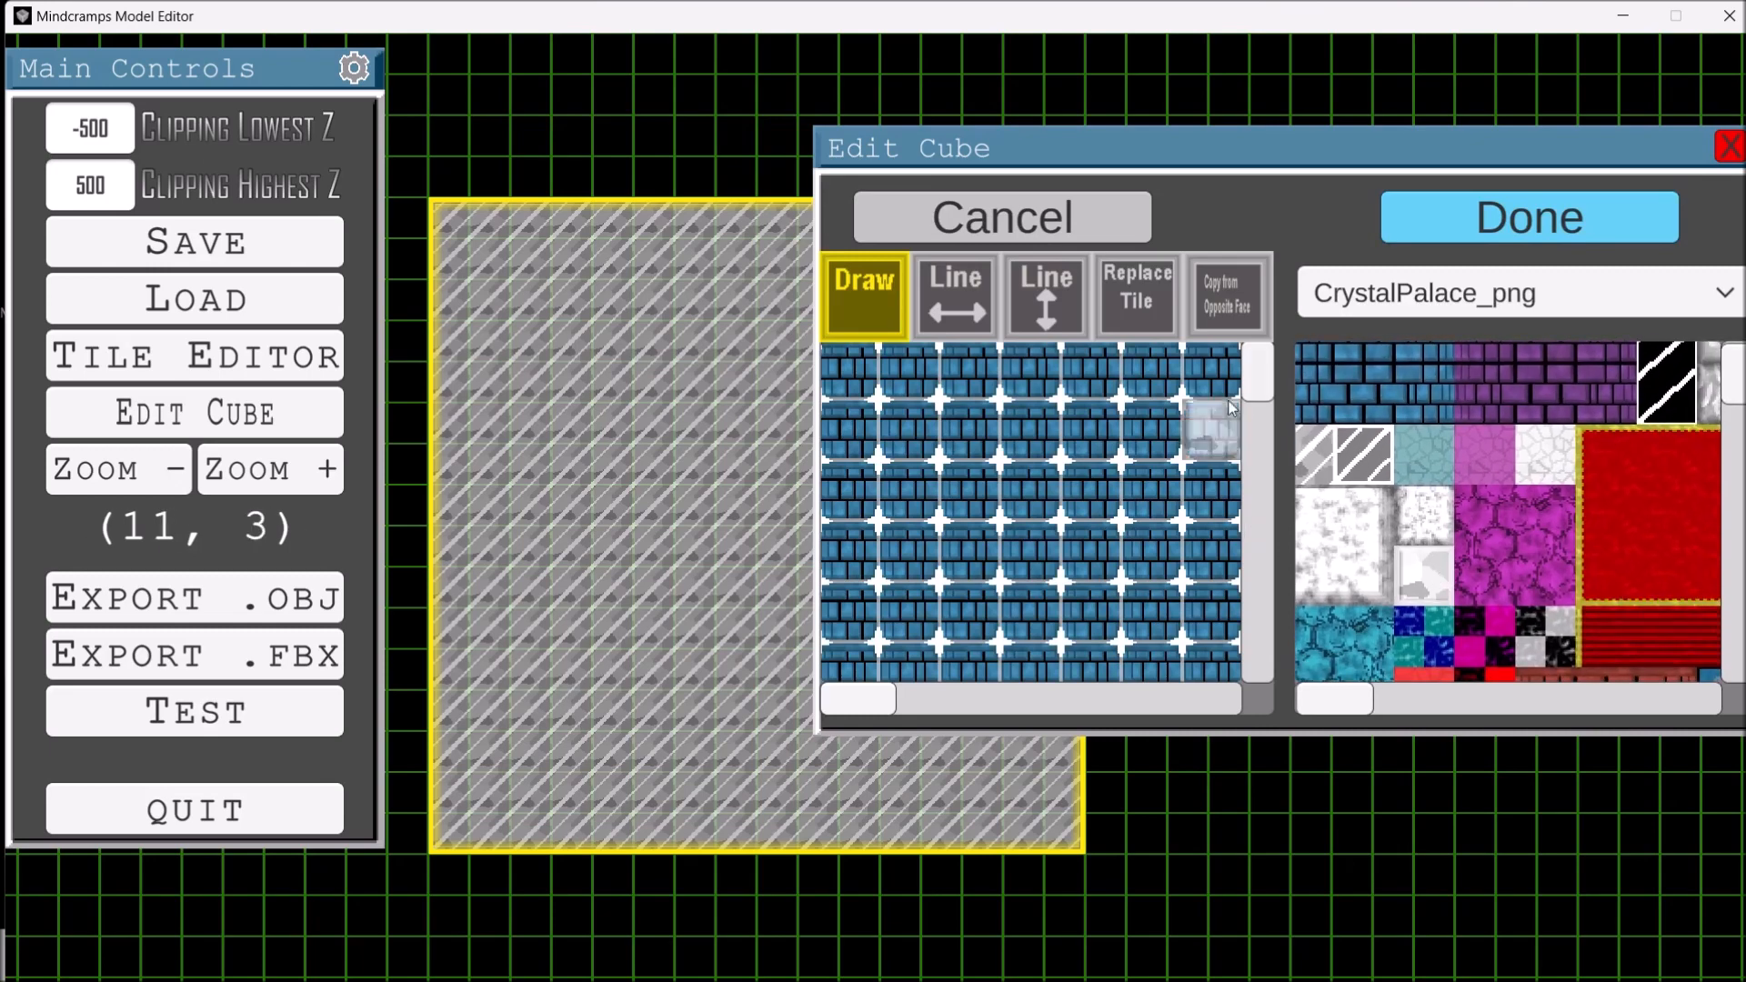
{"action": "left_click", "coordinate": [1157, 319]}
{"action": "left_click", "coordinate": [1468, 214]}
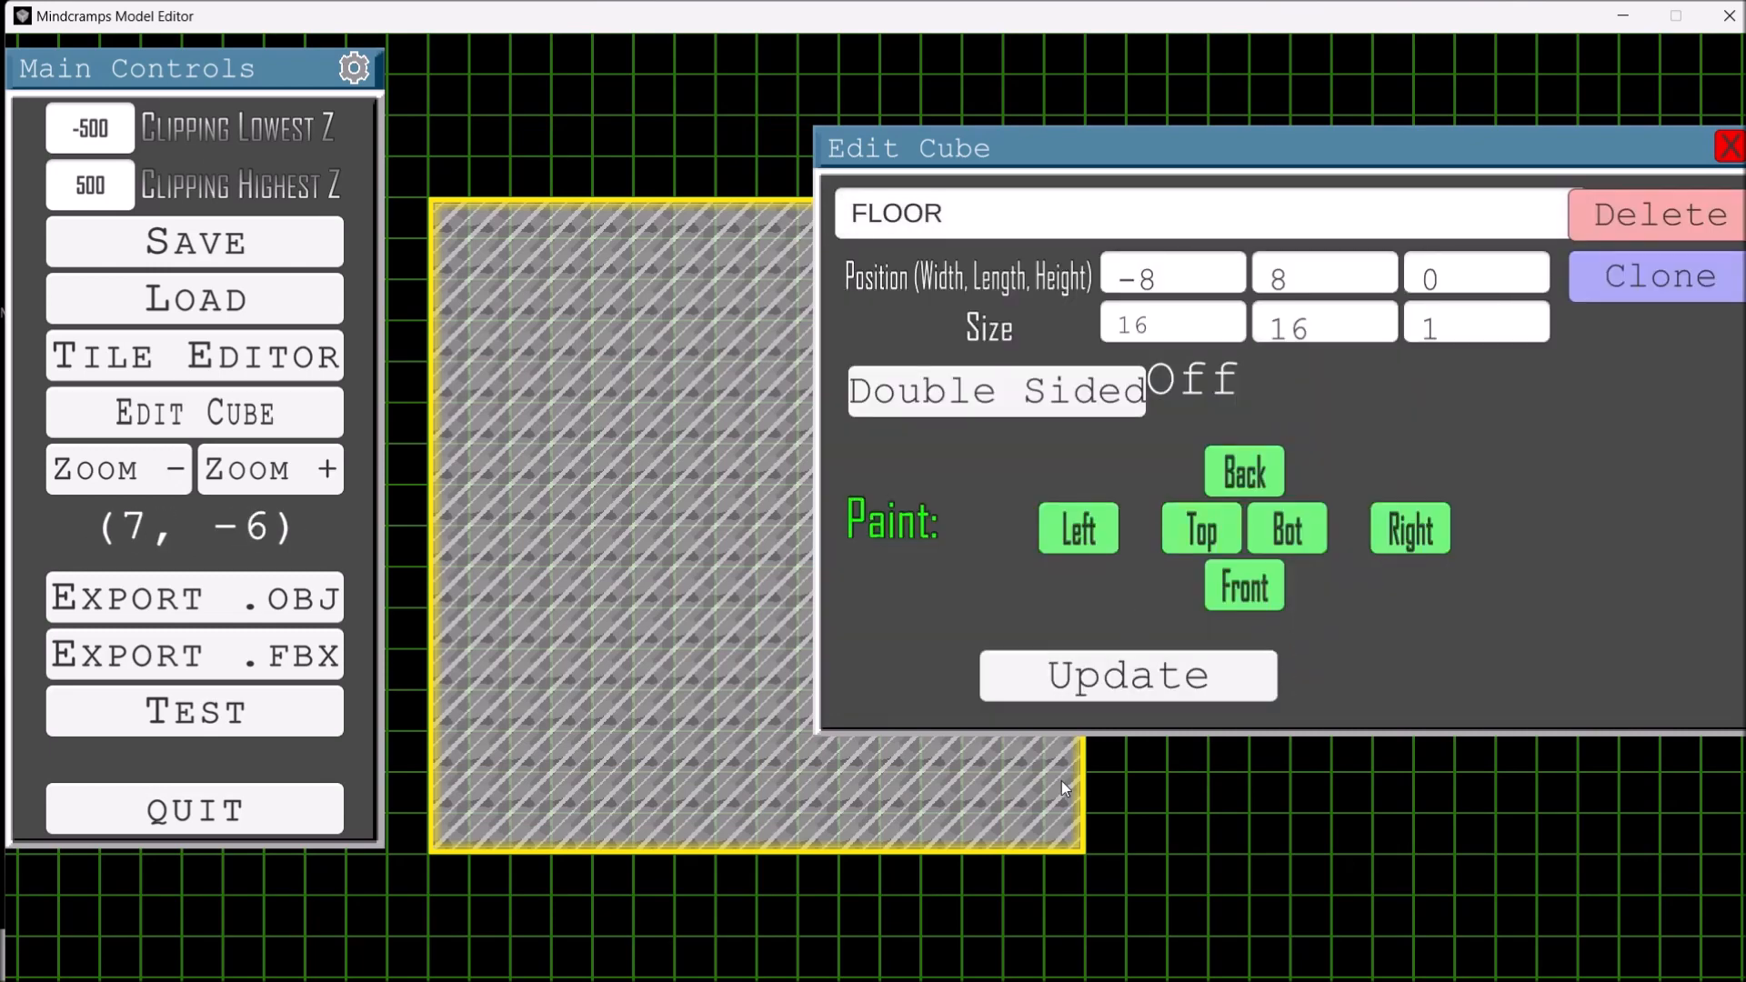
{"action": "left_click", "coordinate": [1187, 132]}
{"action": "left_click_drag", "start_coordinate": [1188, 136], "coordinate": [1052, 171]}
{"action": "left_click", "coordinate": [1544, 174]}
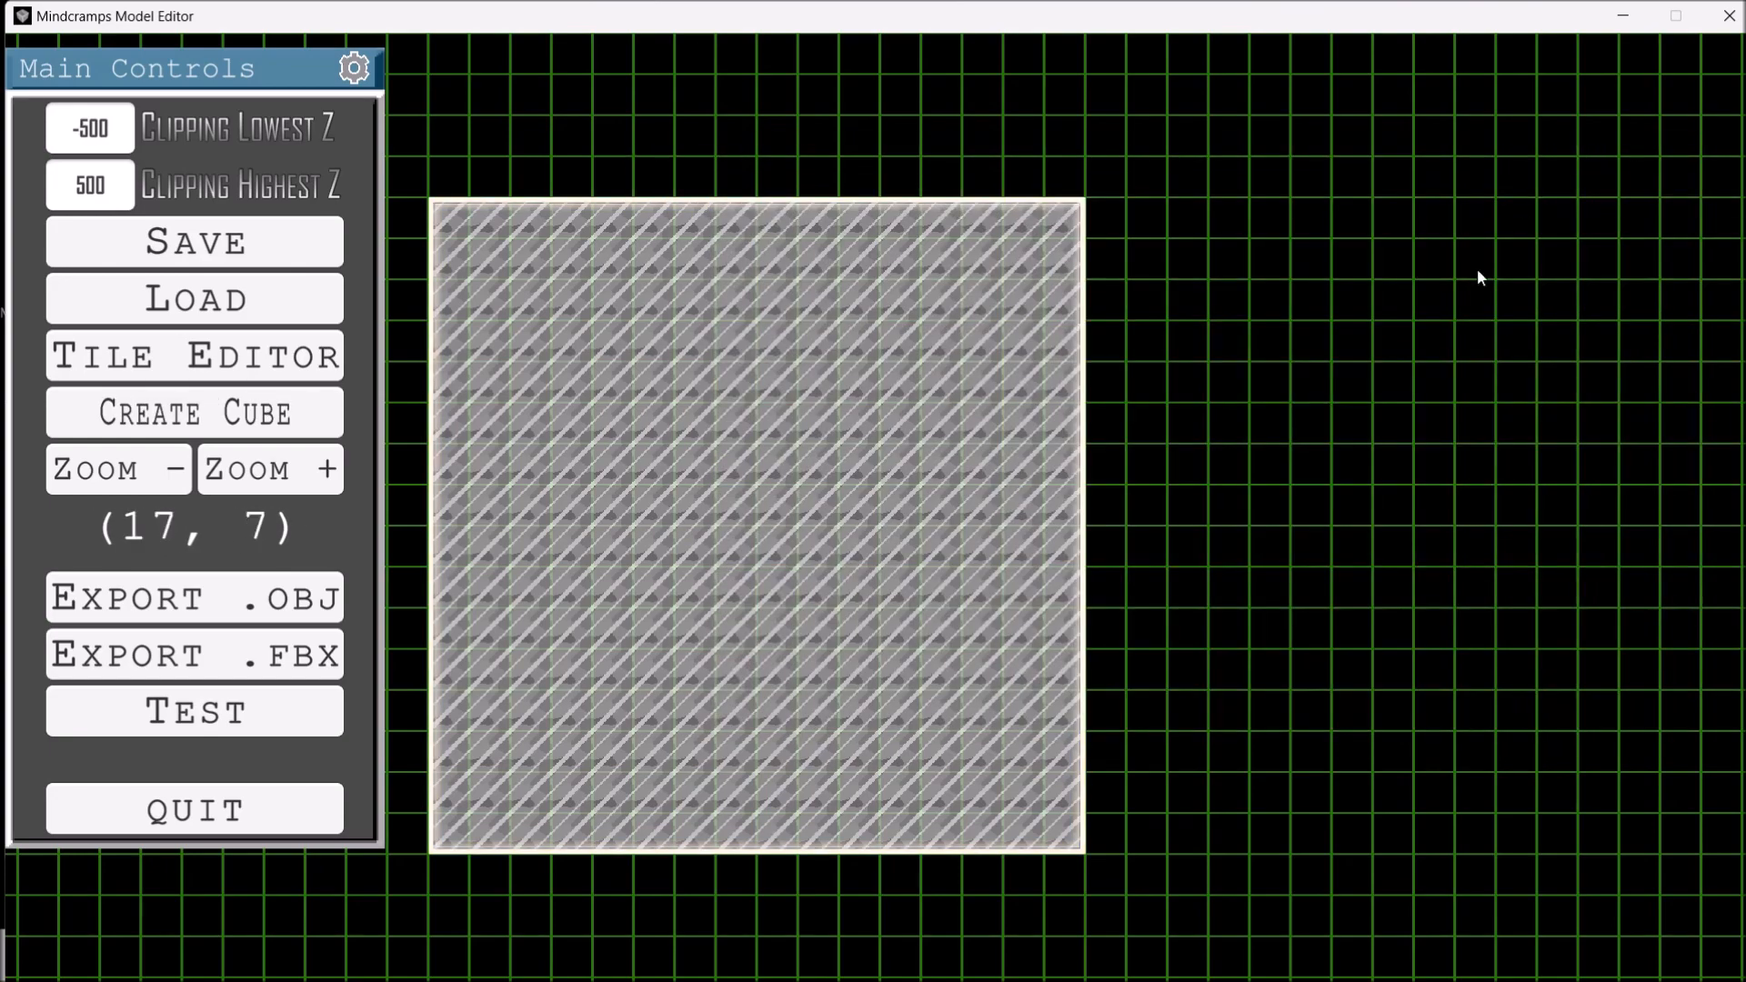
Start saving the map and browse to the folder C:/blender/Laptop Temp/Tutorial.
{"action": "key", "text": "a"}
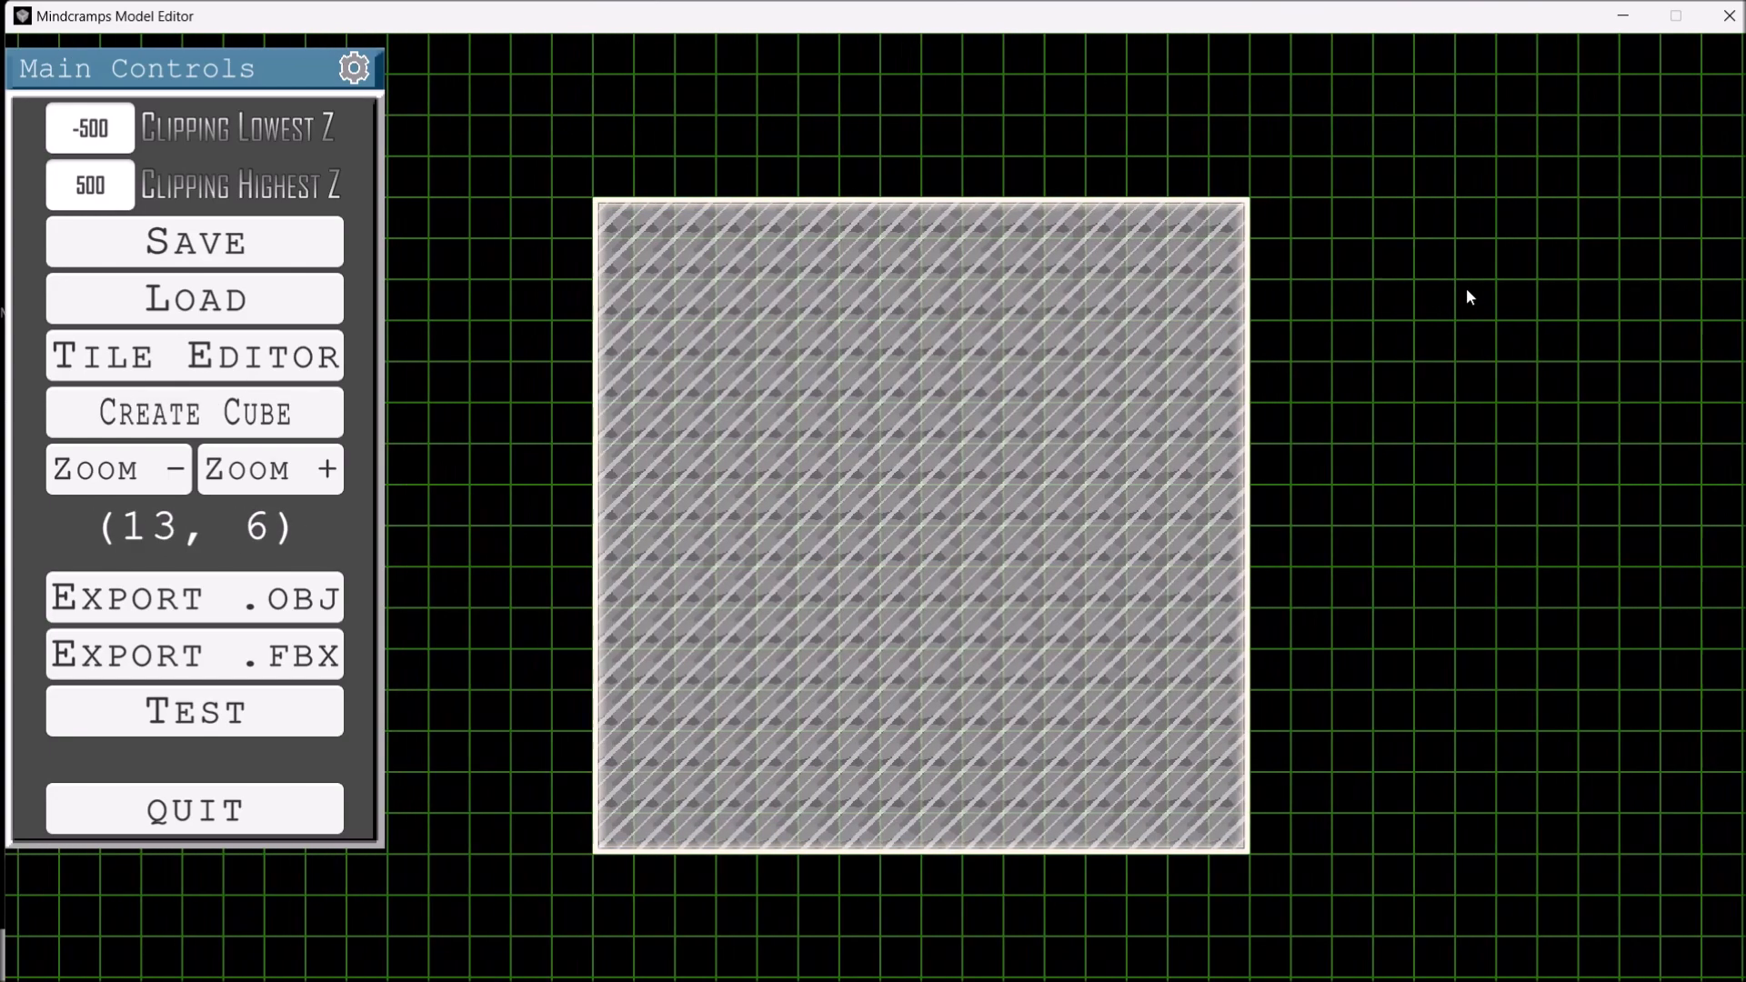
{"action": "left_click", "coordinate": [82, 253]}
{"action": "left_click", "coordinate": [102, 136]}
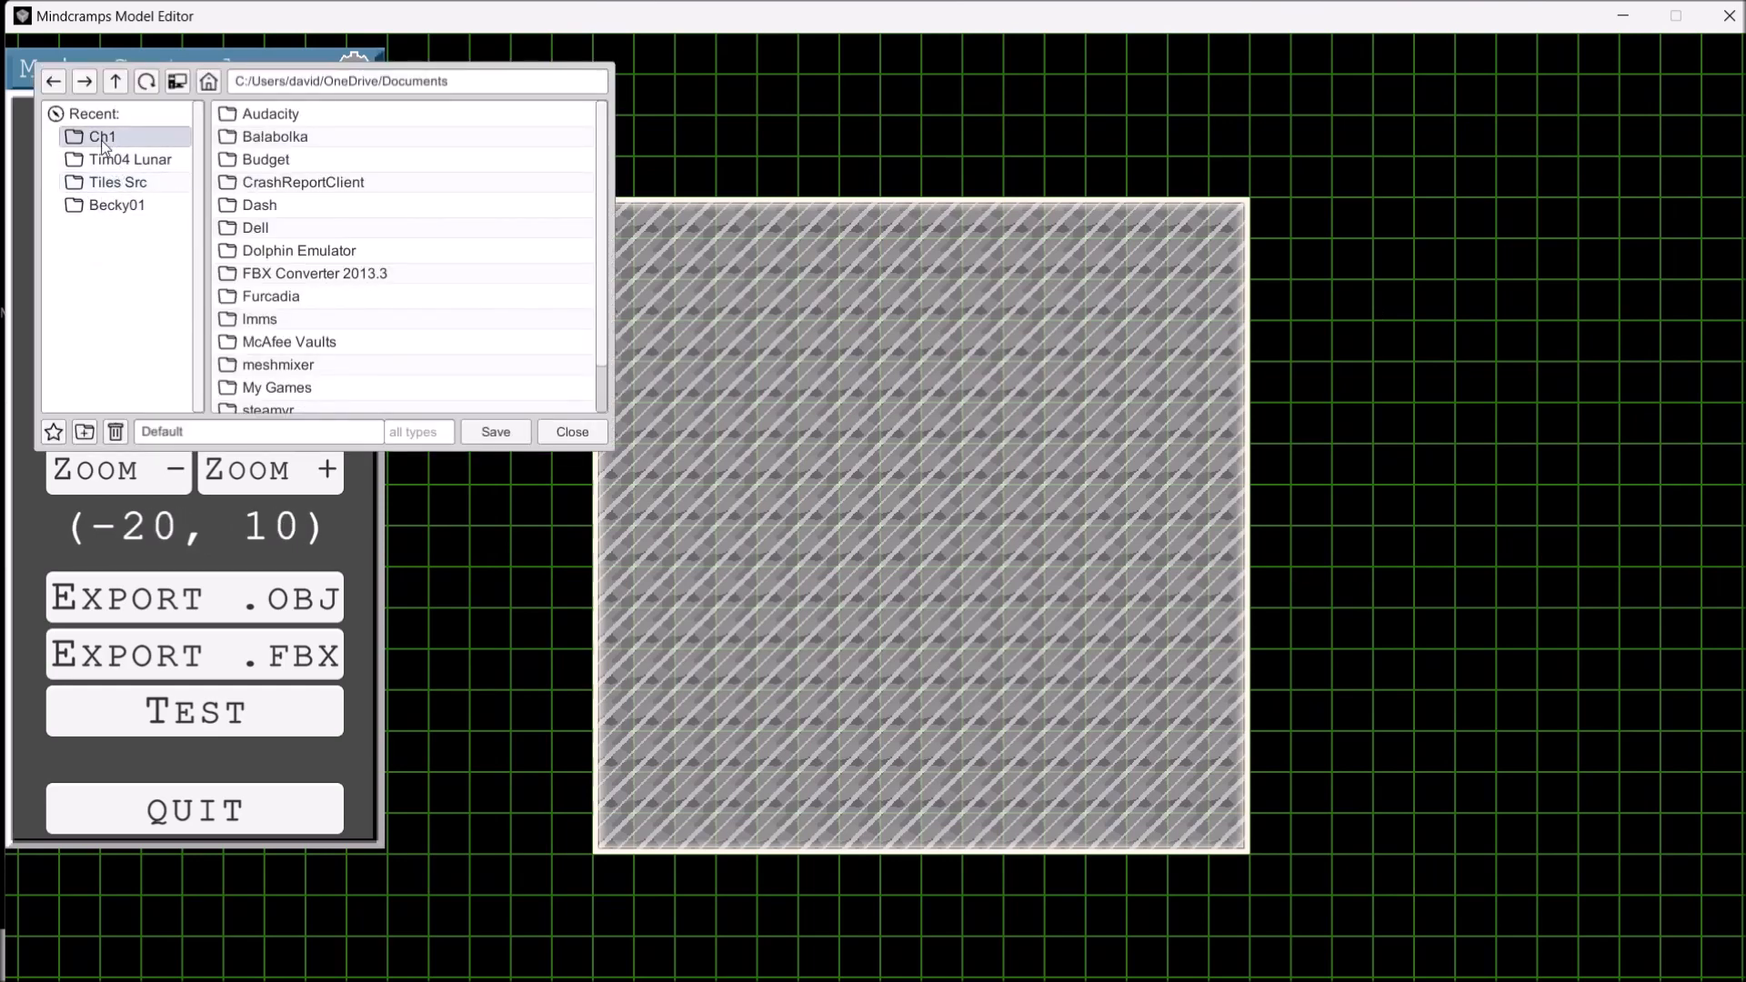
{"action": "left_click", "coordinate": [118, 88]}
{"action": "left_click", "coordinate": [118, 87]}
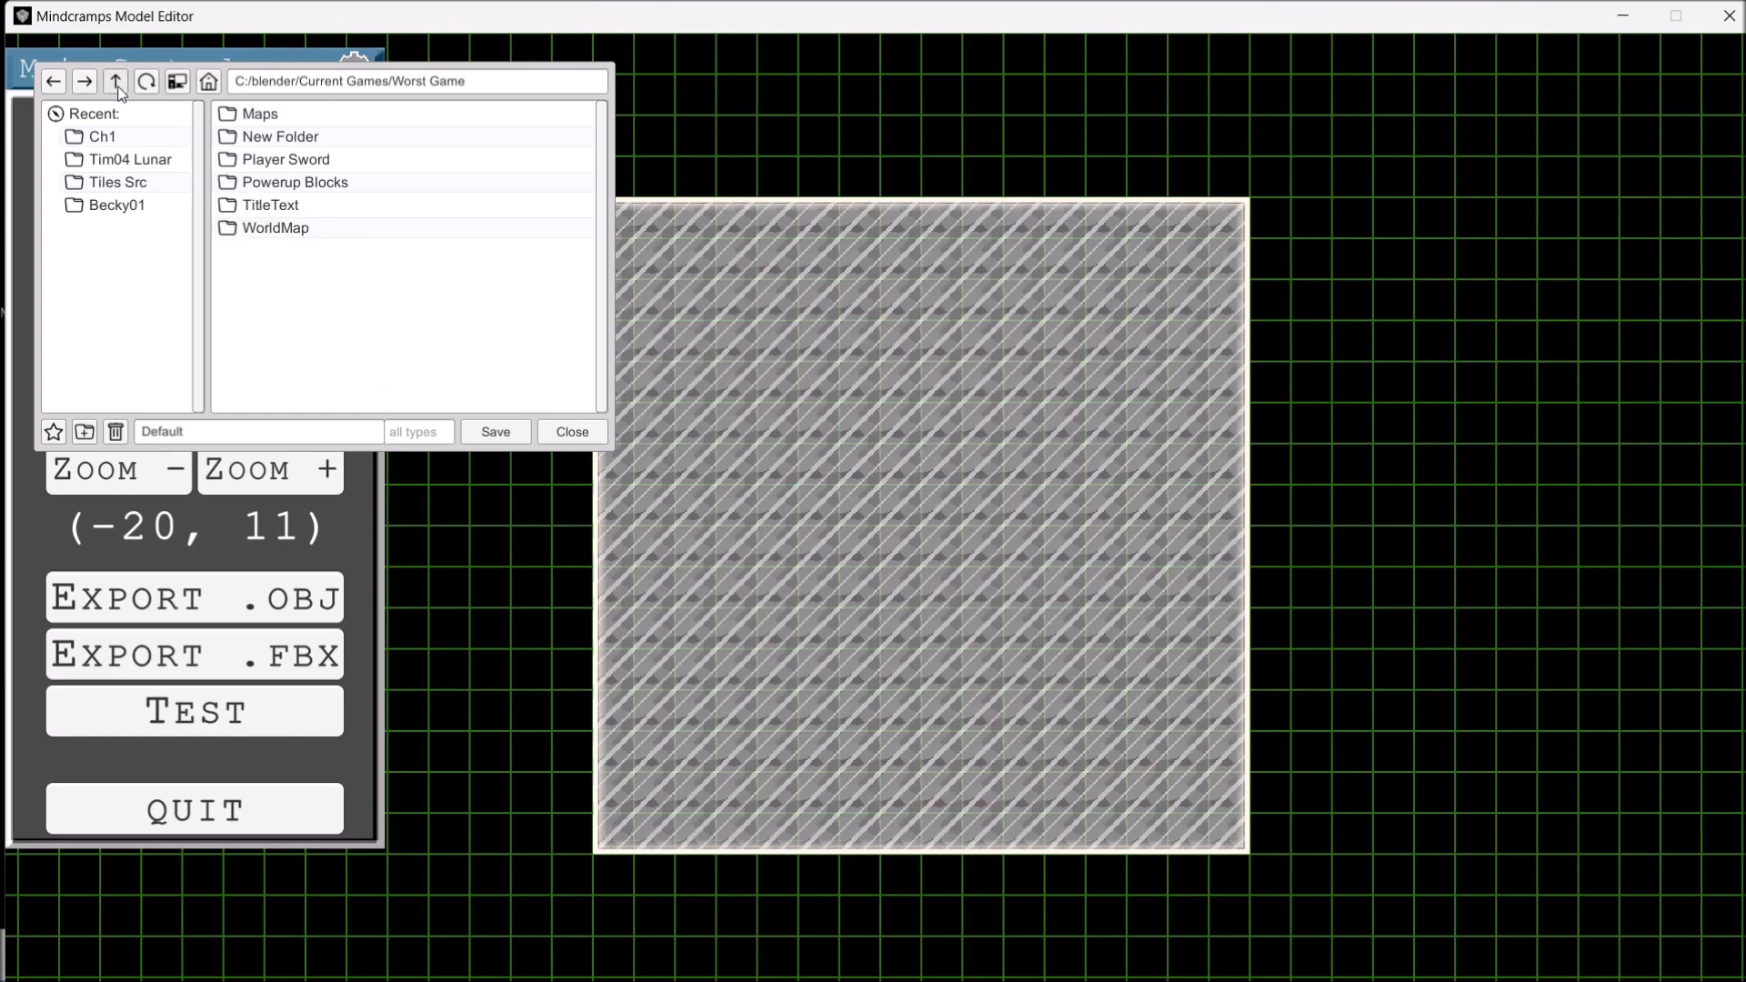
{"action": "left_click", "coordinate": [116, 84]}
{"action": "left_click", "coordinate": [116, 84]}
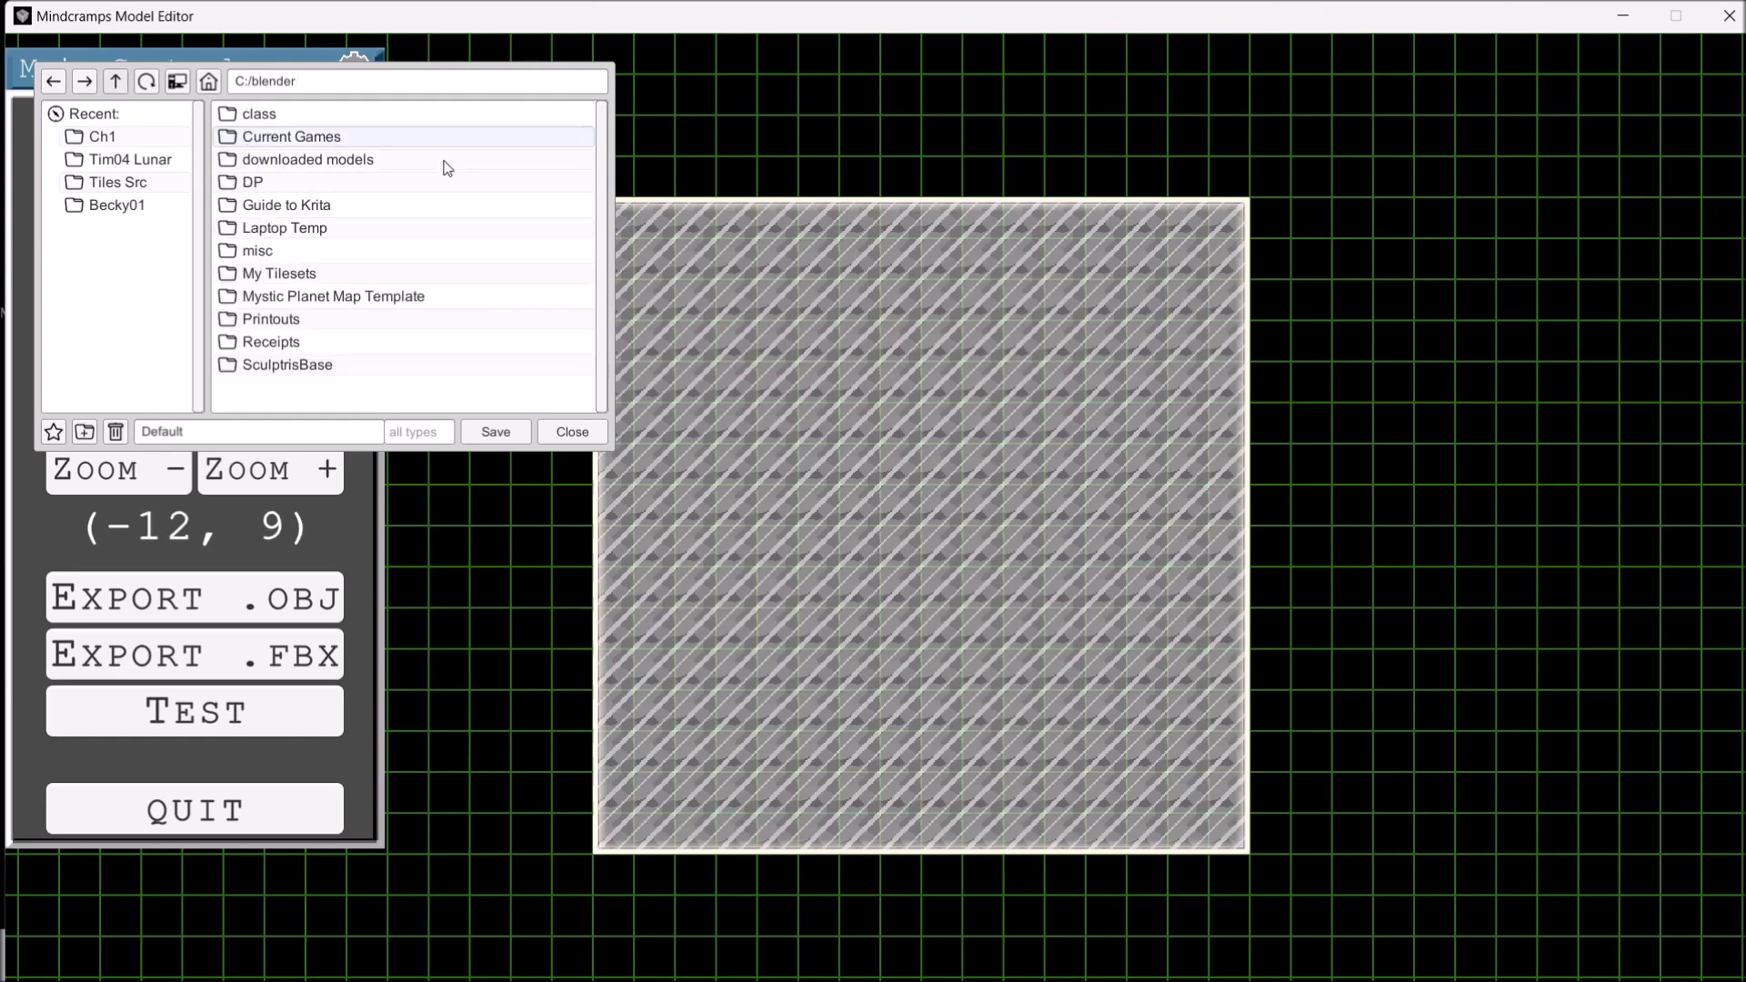
{"action": "double_click", "coordinate": [315, 232]}
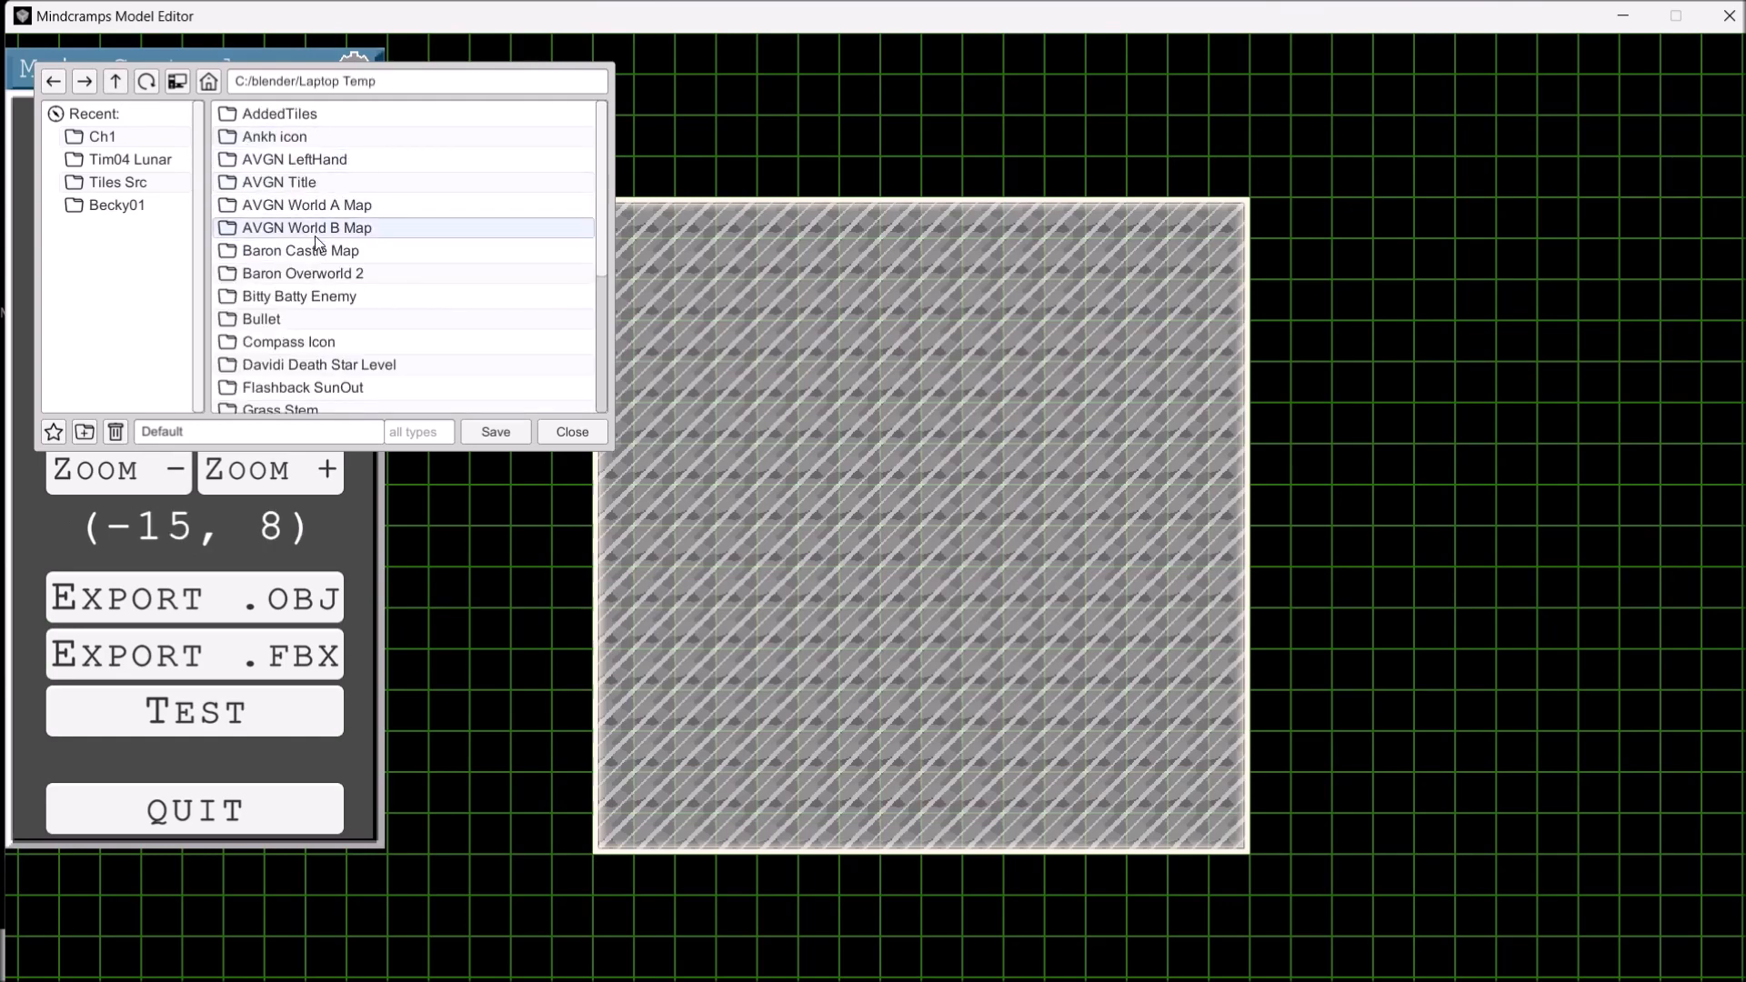
{"action": "scroll", "coordinate": [309, 243], "scroll_direction": "down", "scroll_amount": 1}
{"action": "scroll", "coordinate": [310, 297], "scroll_direction": "down", "scroll_amount": 1}
{"action": "scroll", "coordinate": [309, 293], "scroll_direction": "up", "scroll_amount": 2}
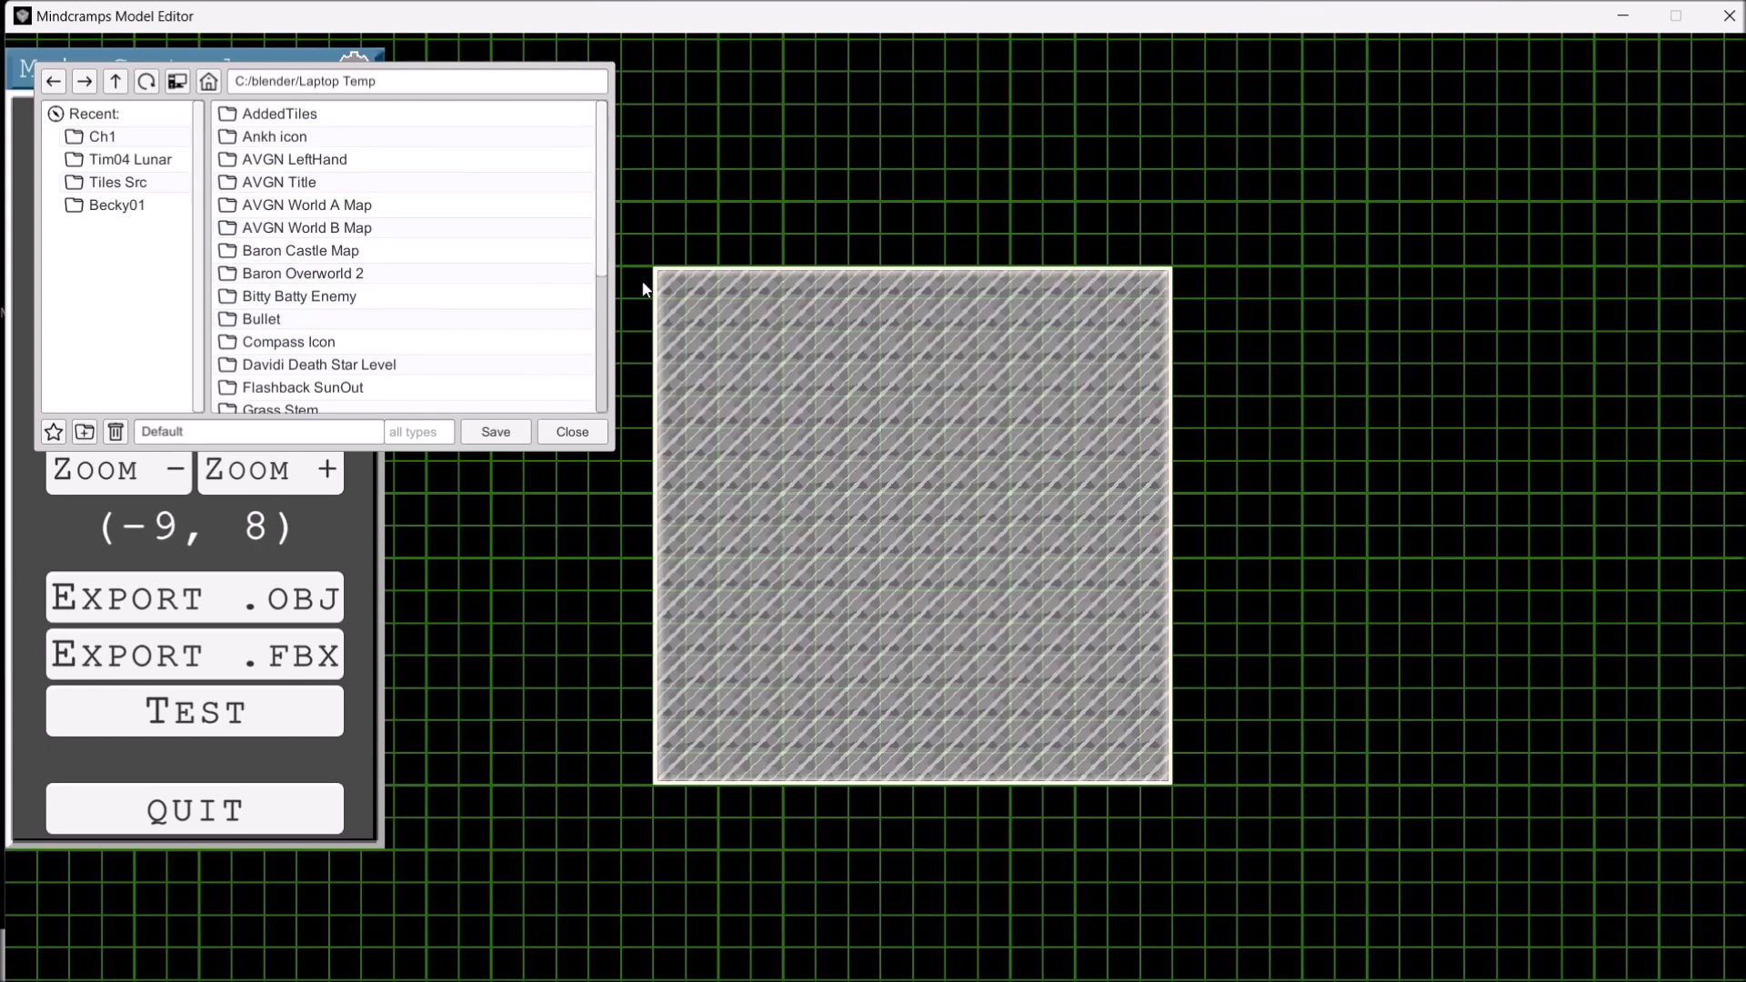
{"action": "left_click_drag", "start_coordinate": [602, 253], "coordinate": [602, 401]}
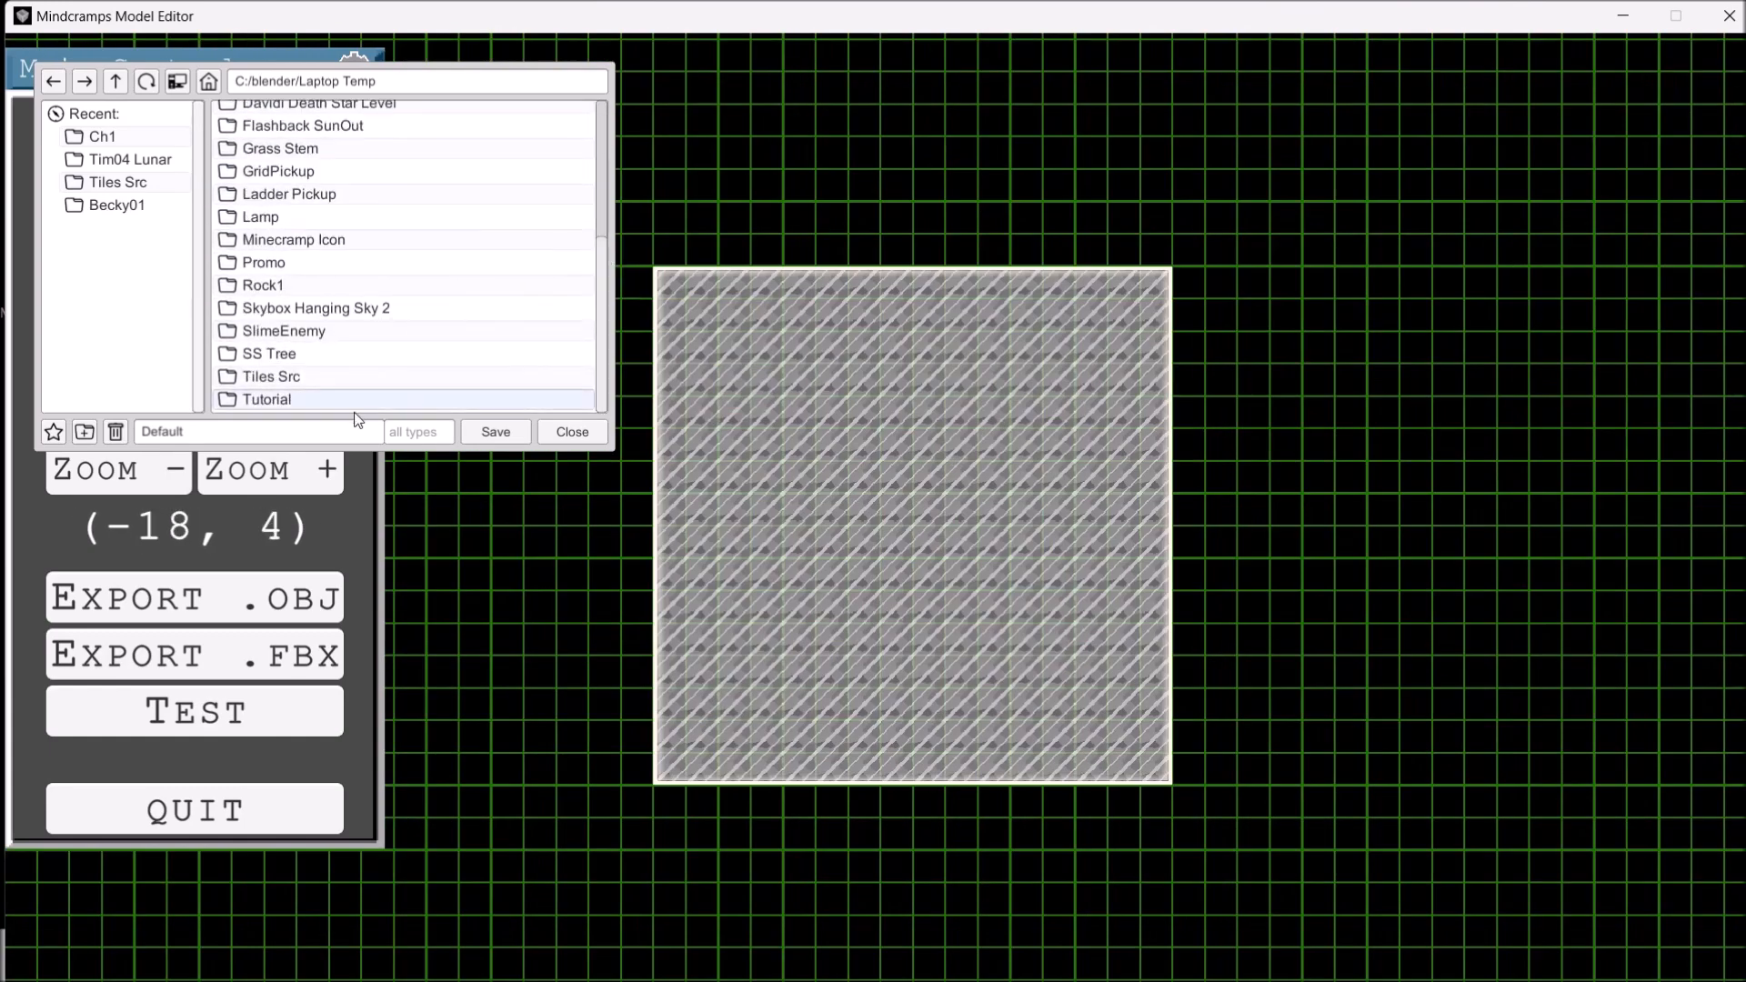
{"action": "double_click", "coordinate": [267, 399]}
Name the map file Tutorial and save it in the Tutorial folder.
{"action": "double_click", "coordinate": [271, 431]}
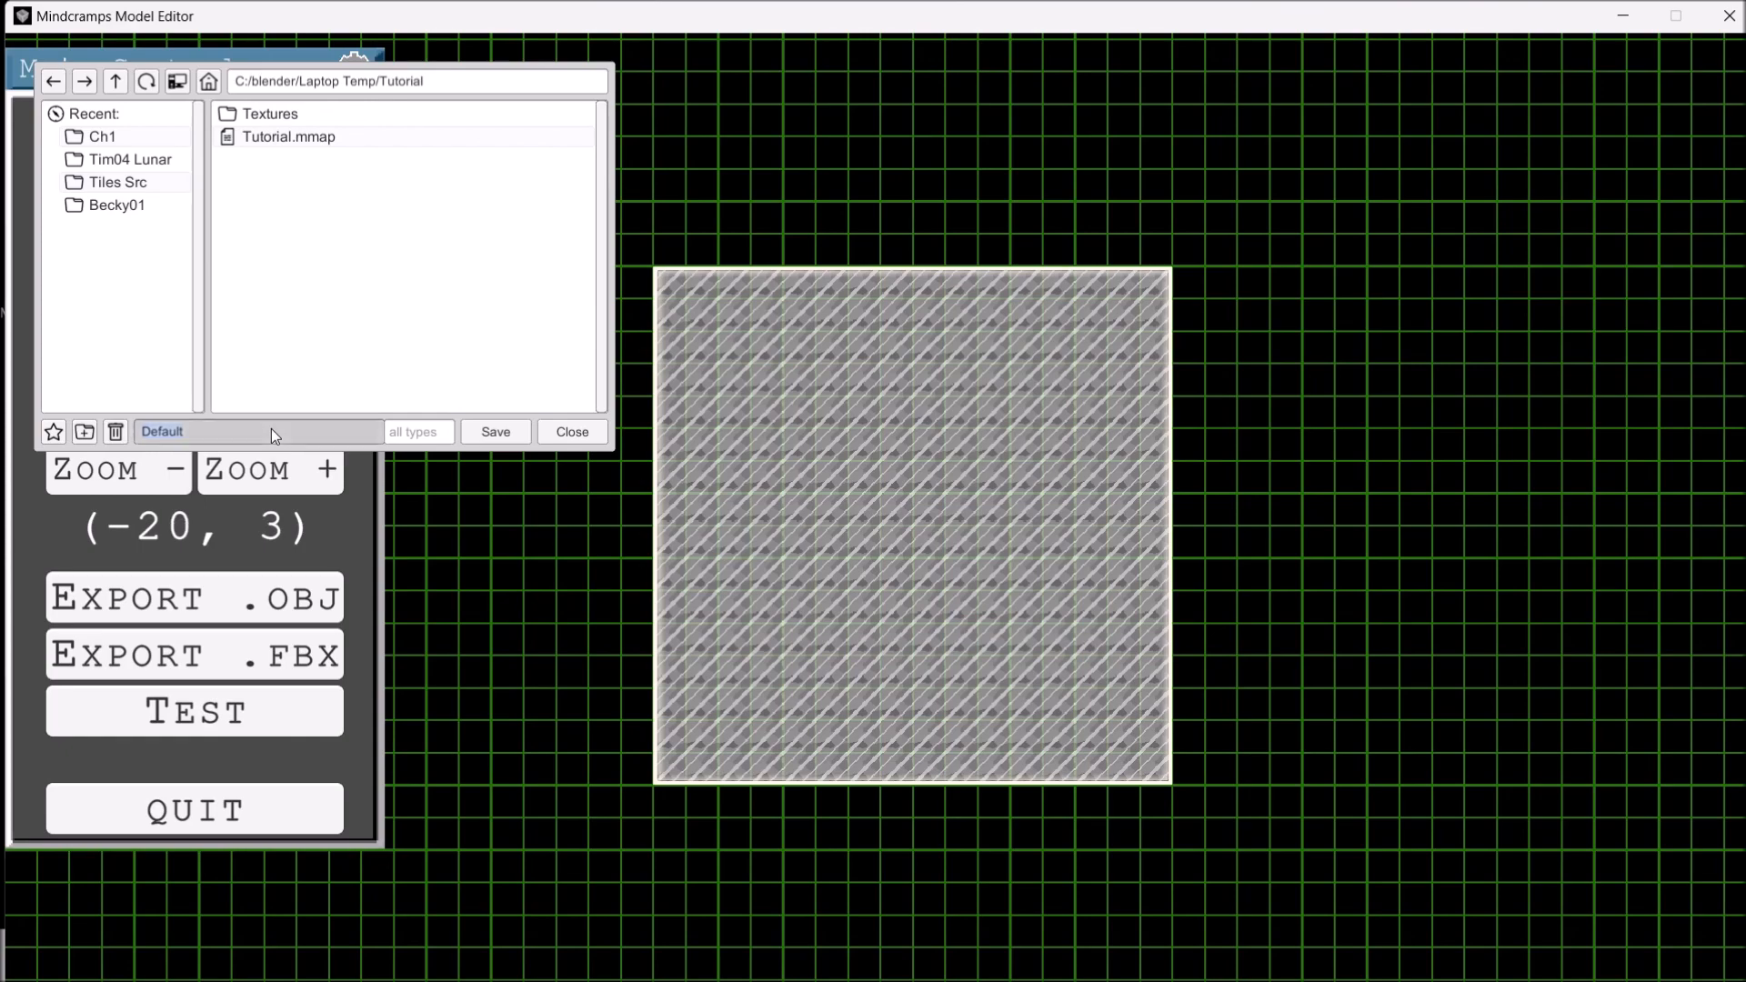
{"action": "type", "text": "Tutorial"}
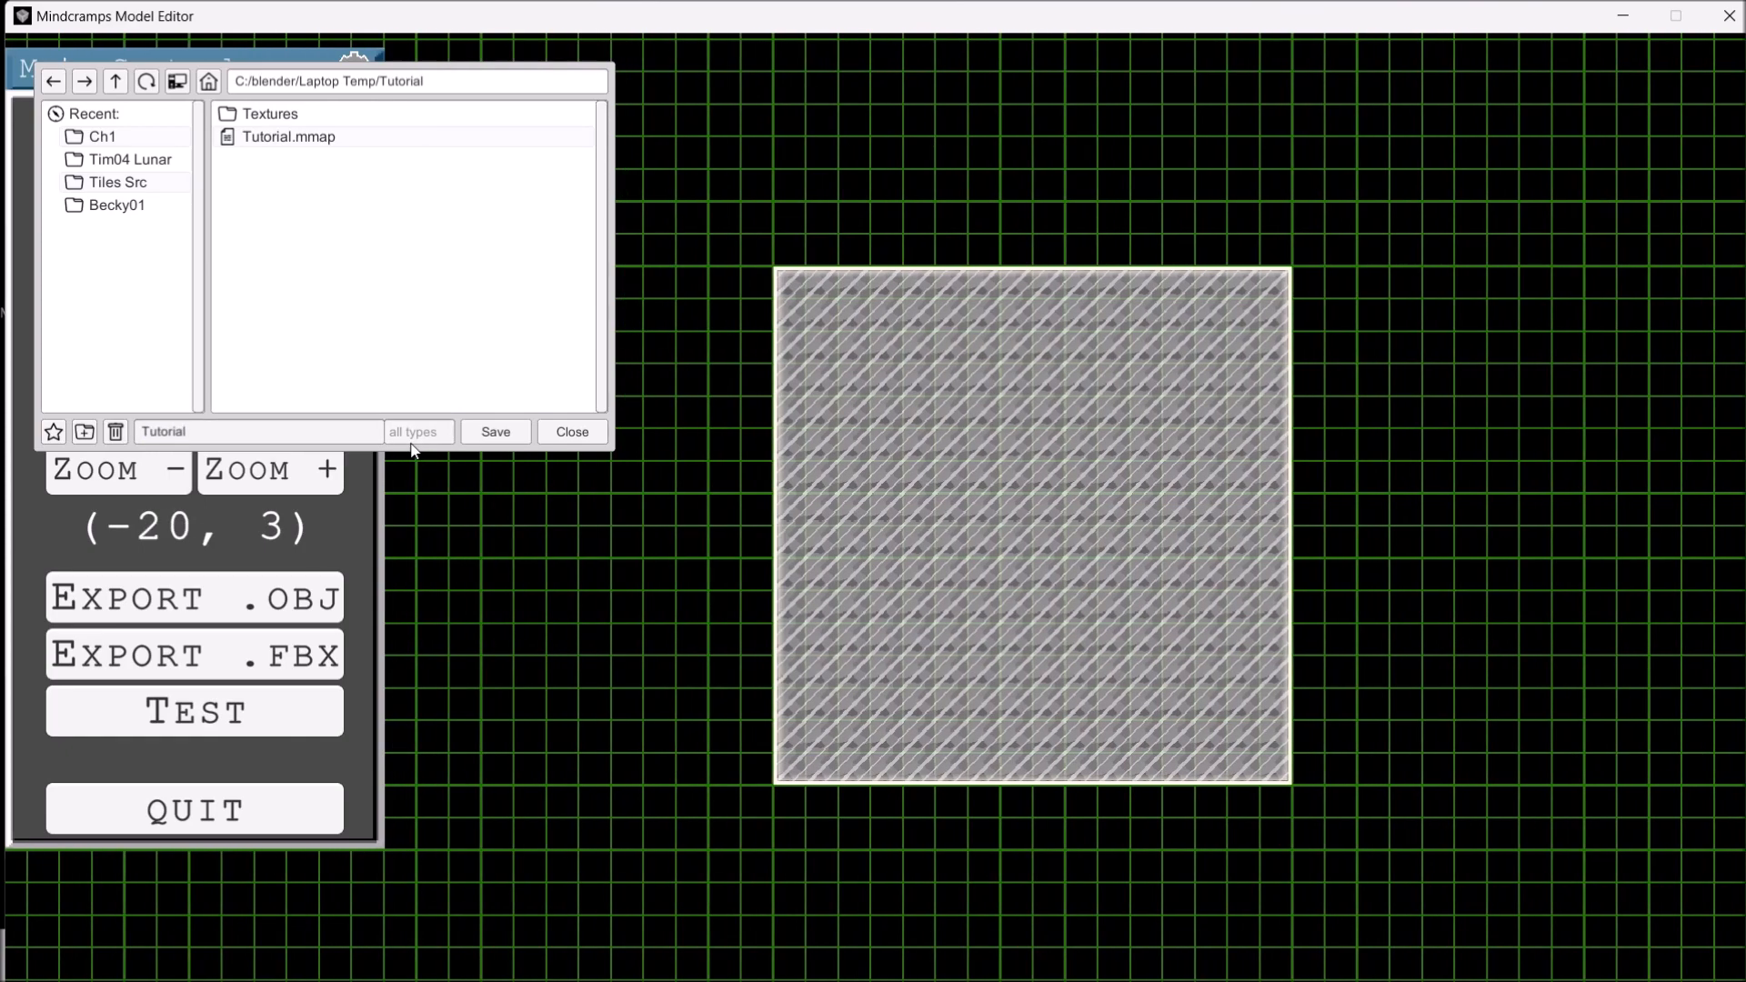
{"action": "left_click", "coordinate": [496, 432]}
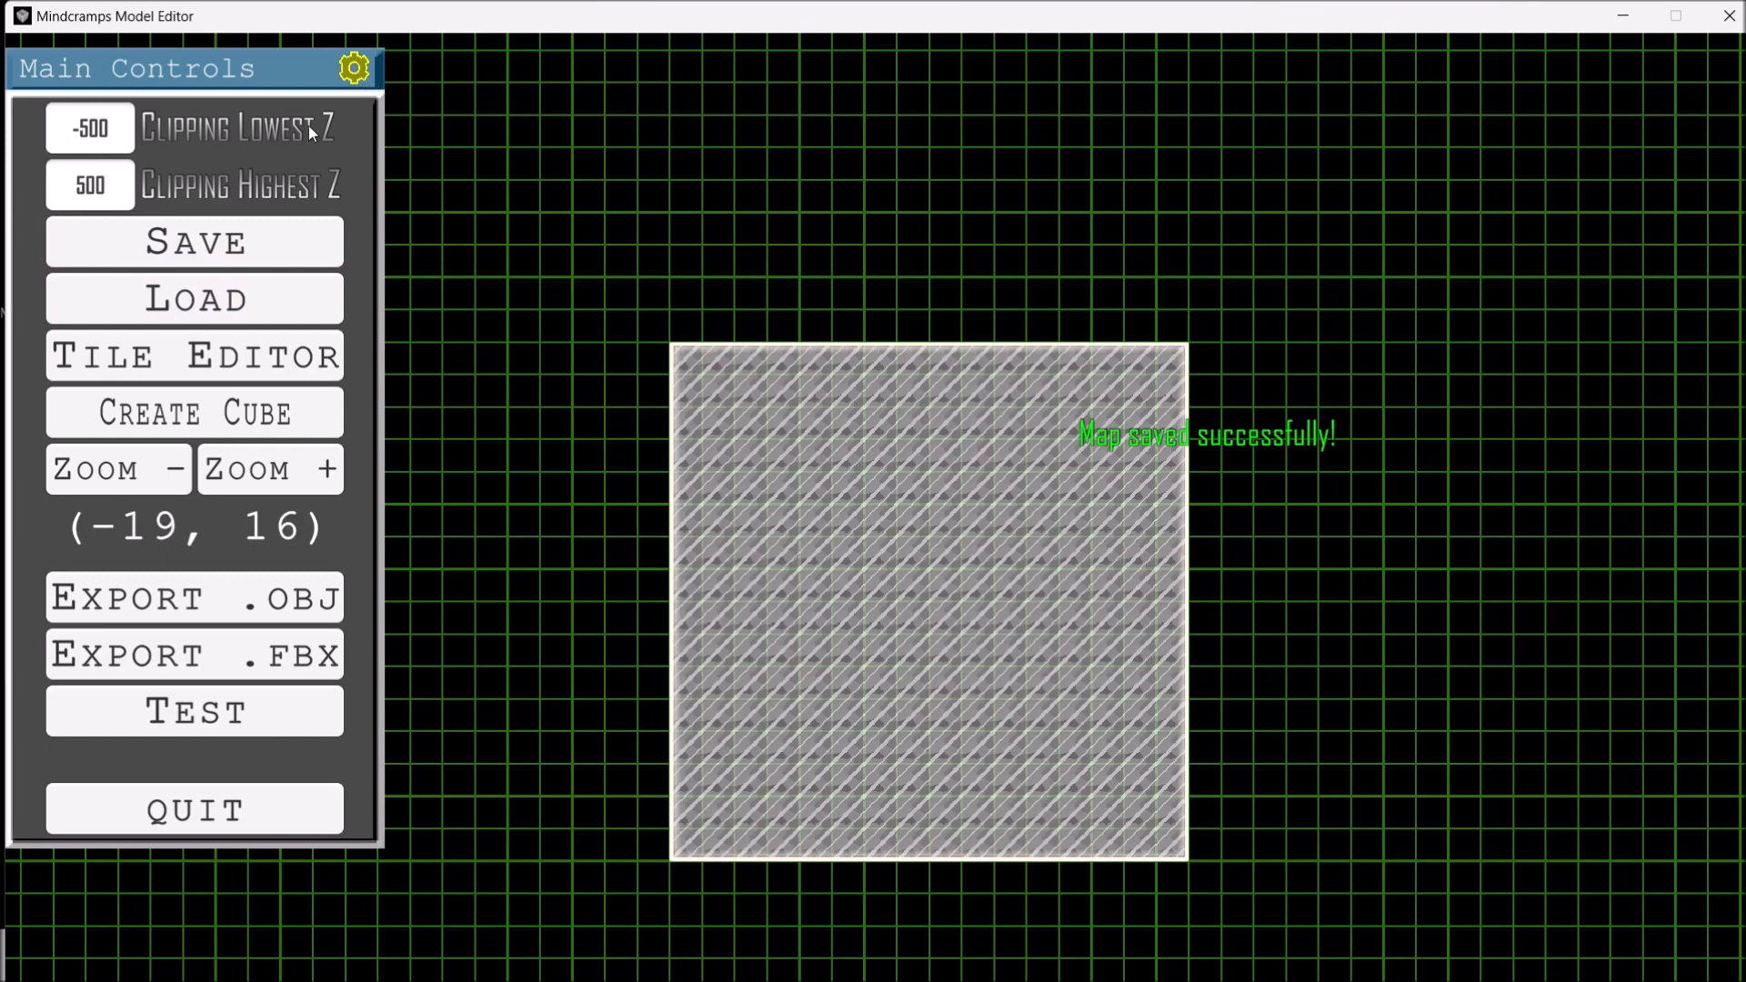
Create a 16 × 1 wall cube along the floor's back edge with height 4 and elevation 1.
{"action": "left_click", "coordinate": [194, 413]}
{"action": "left_click", "coordinate": [717, 218]}
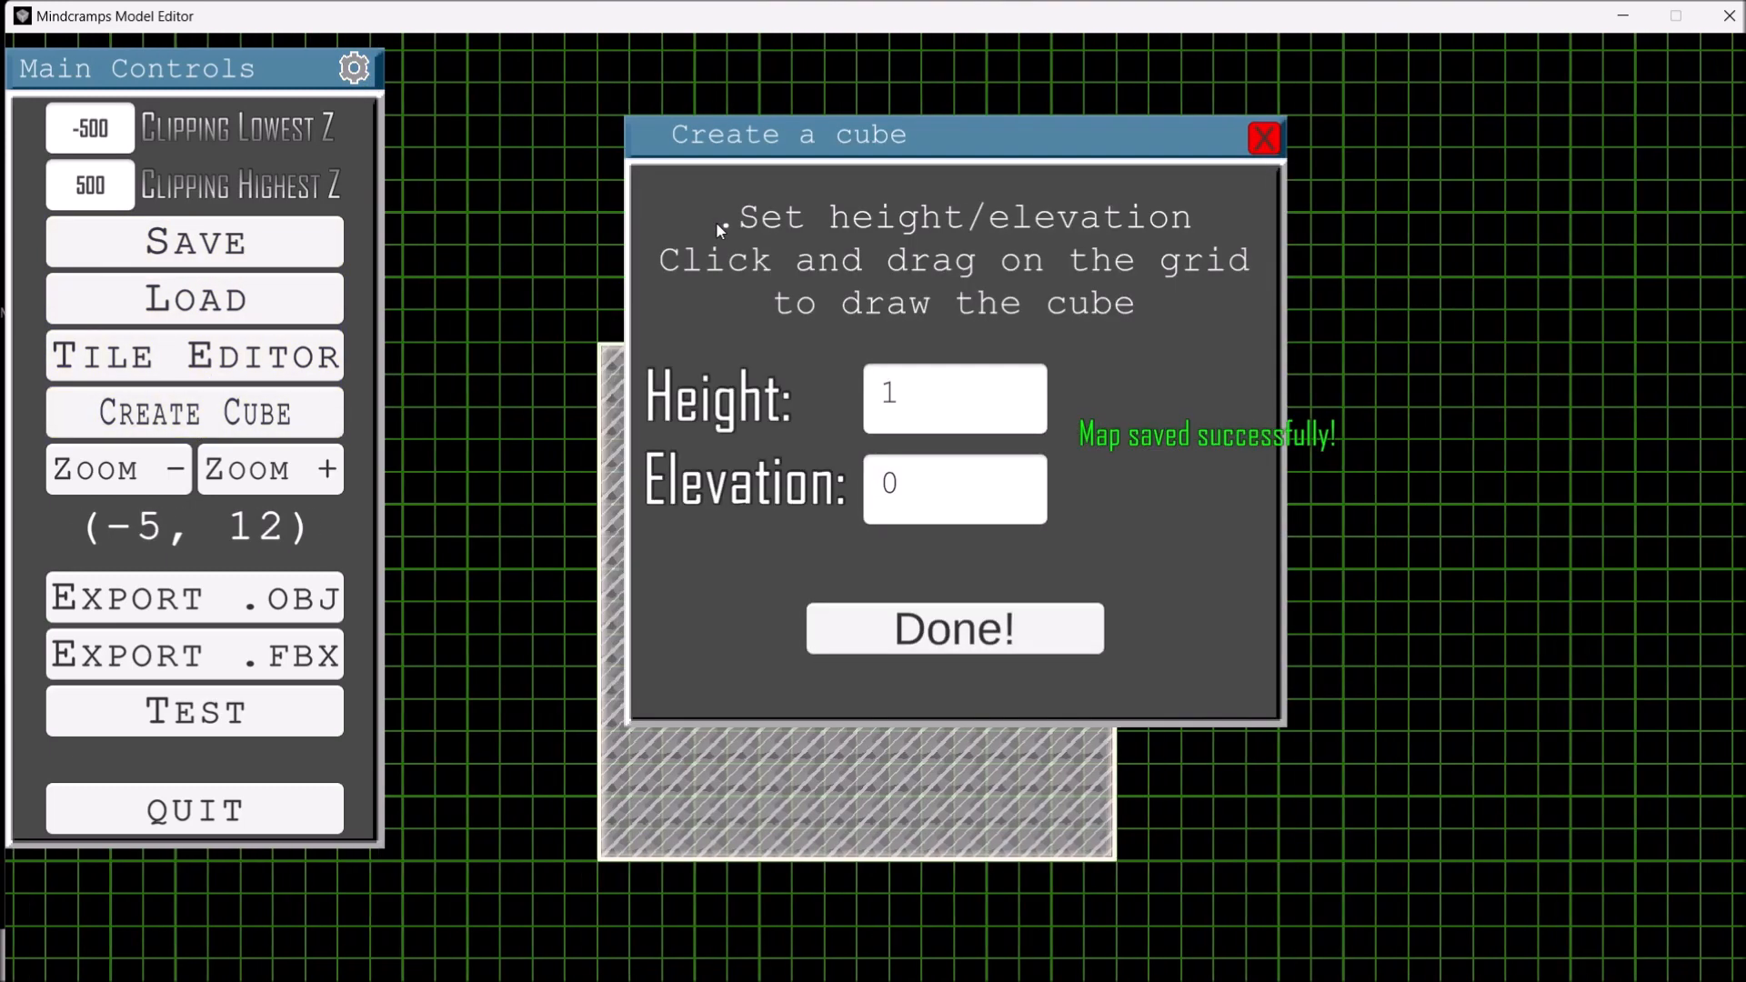
{"action": "left_click", "coordinate": [939, 501]}
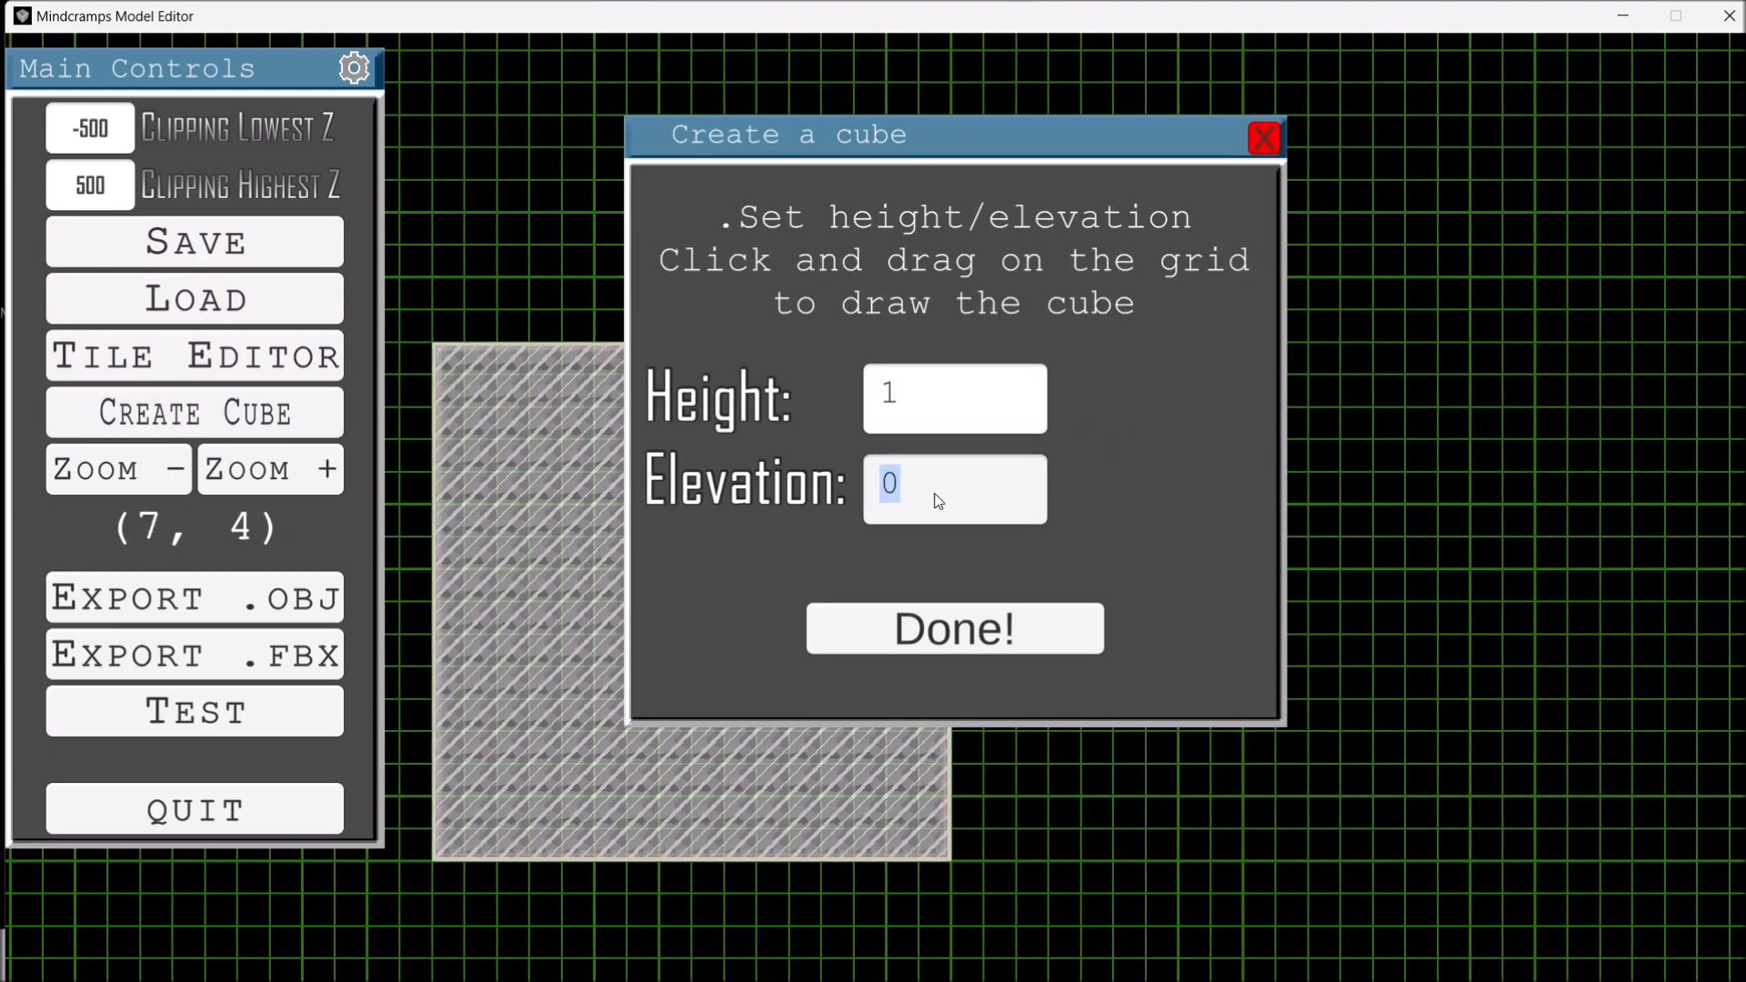
{"action": "type", "text": "1"}
{"action": "left_click", "coordinate": [940, 395]}
{"action": "type", "text": "4"}
{"action": "key", "text": "d"}
{"action": "left_click_drag", "start_coordinate": [446, 357], "coordinate": [549, 360]}
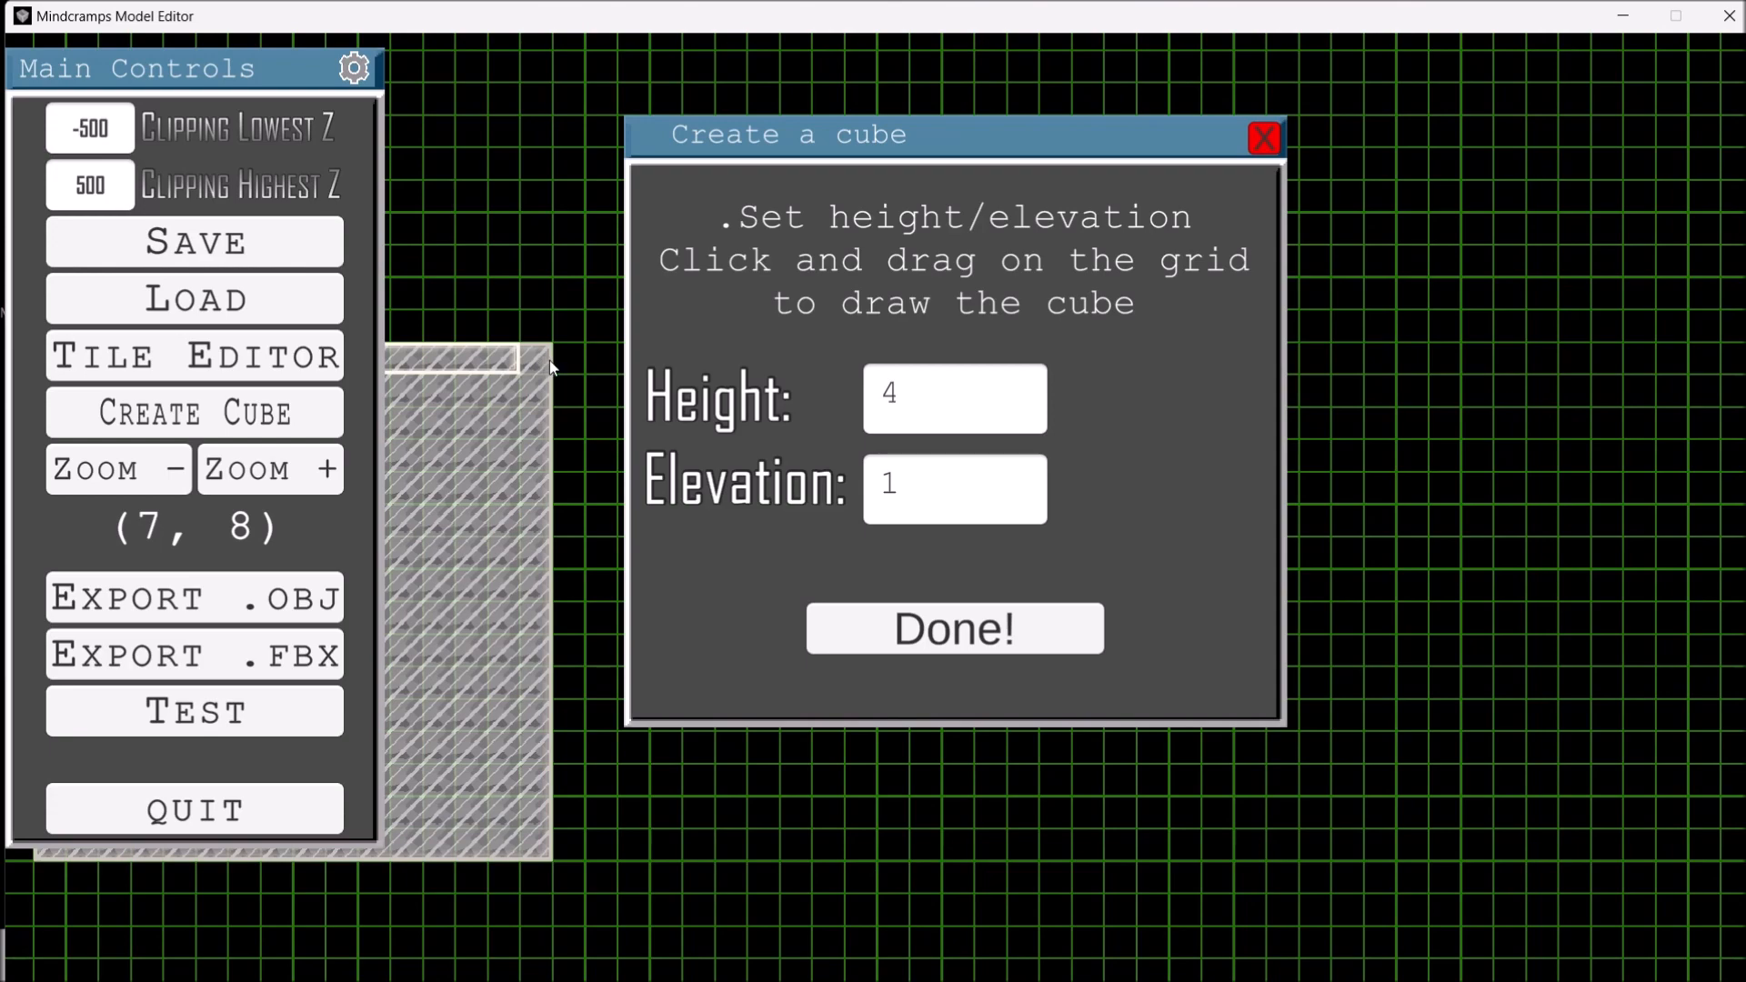
{"action": "left_click", "coordinate": [955, 627]}
Fill the new wall cube's top face with the lower-row middle blue brick tile using a horizontal line and apply it.
{"action": "key", "text": "a"}
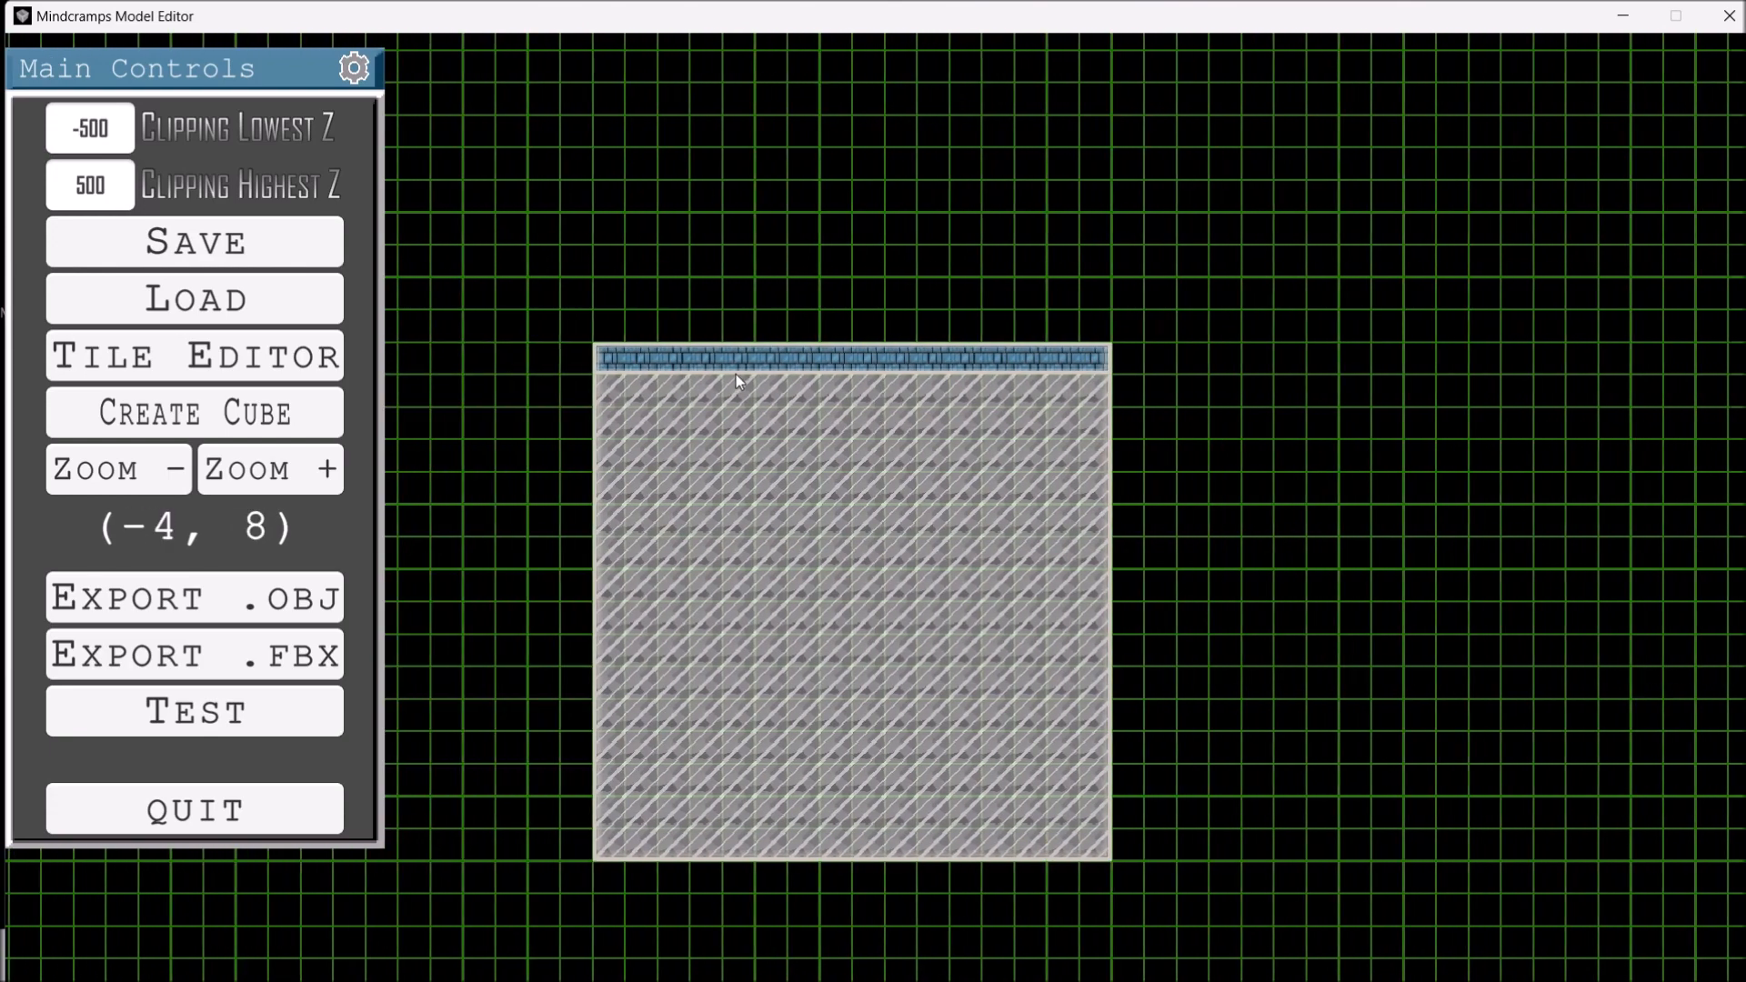
{"action": "left_click", "coordinate": [768, 353]}
{"action": "left_click", "coordinate": [760, 360]}
{"action": "left_click", "coordinate": [286, 423]}
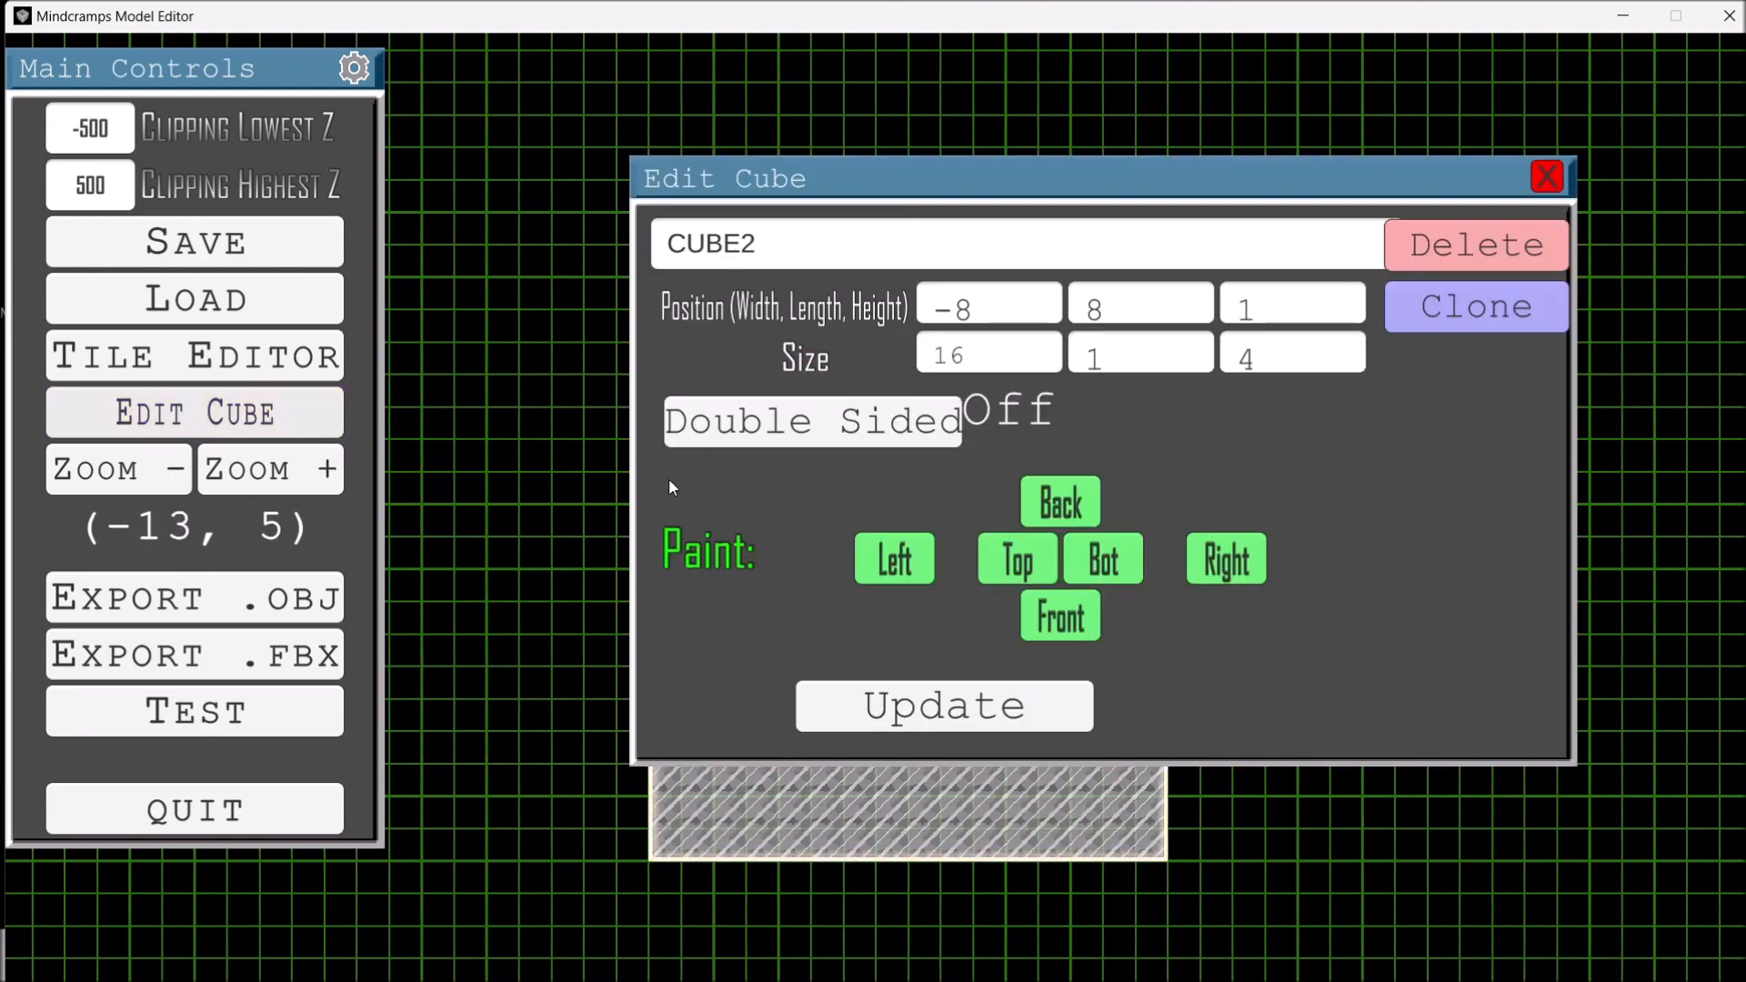
{"action": "left_click", "coordinate": [1034, 570]}
{"action": "left_click_drag", "start_coordinate": [1343, 525], "coordinate": [1417, 477]}
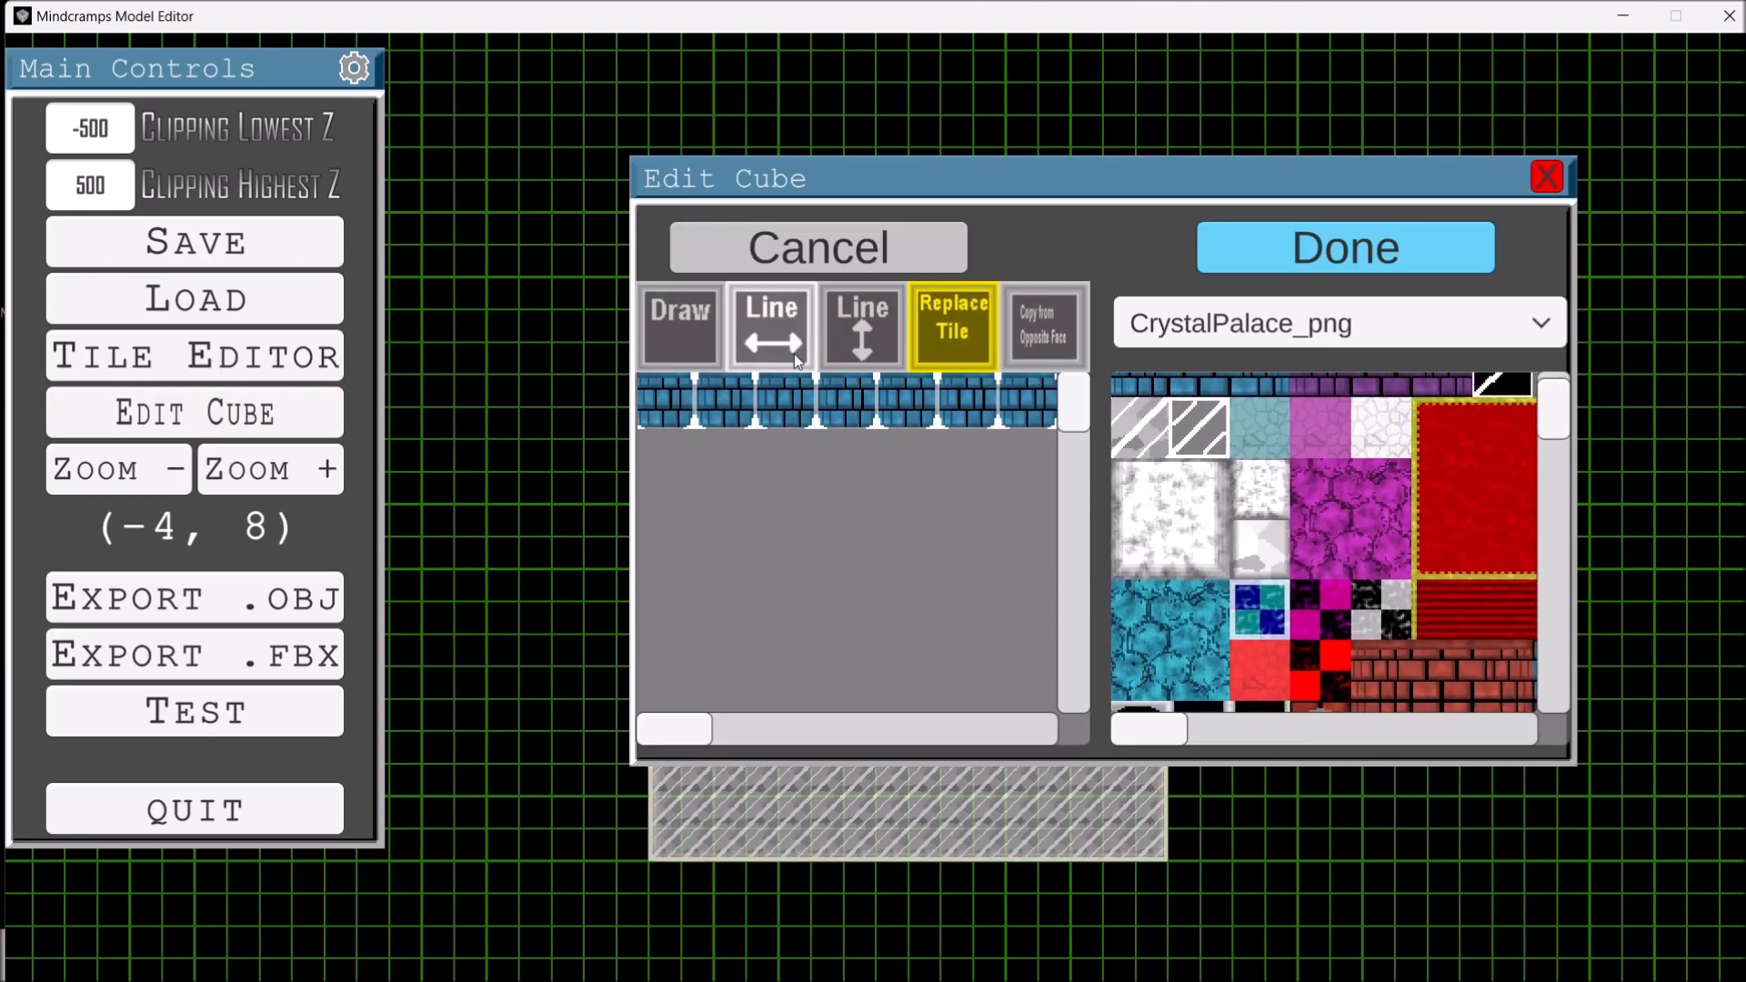
{"action": "scroll", "coordinate": [1214, 523], "scroll_direction": "up", "scroll_amount": 3}
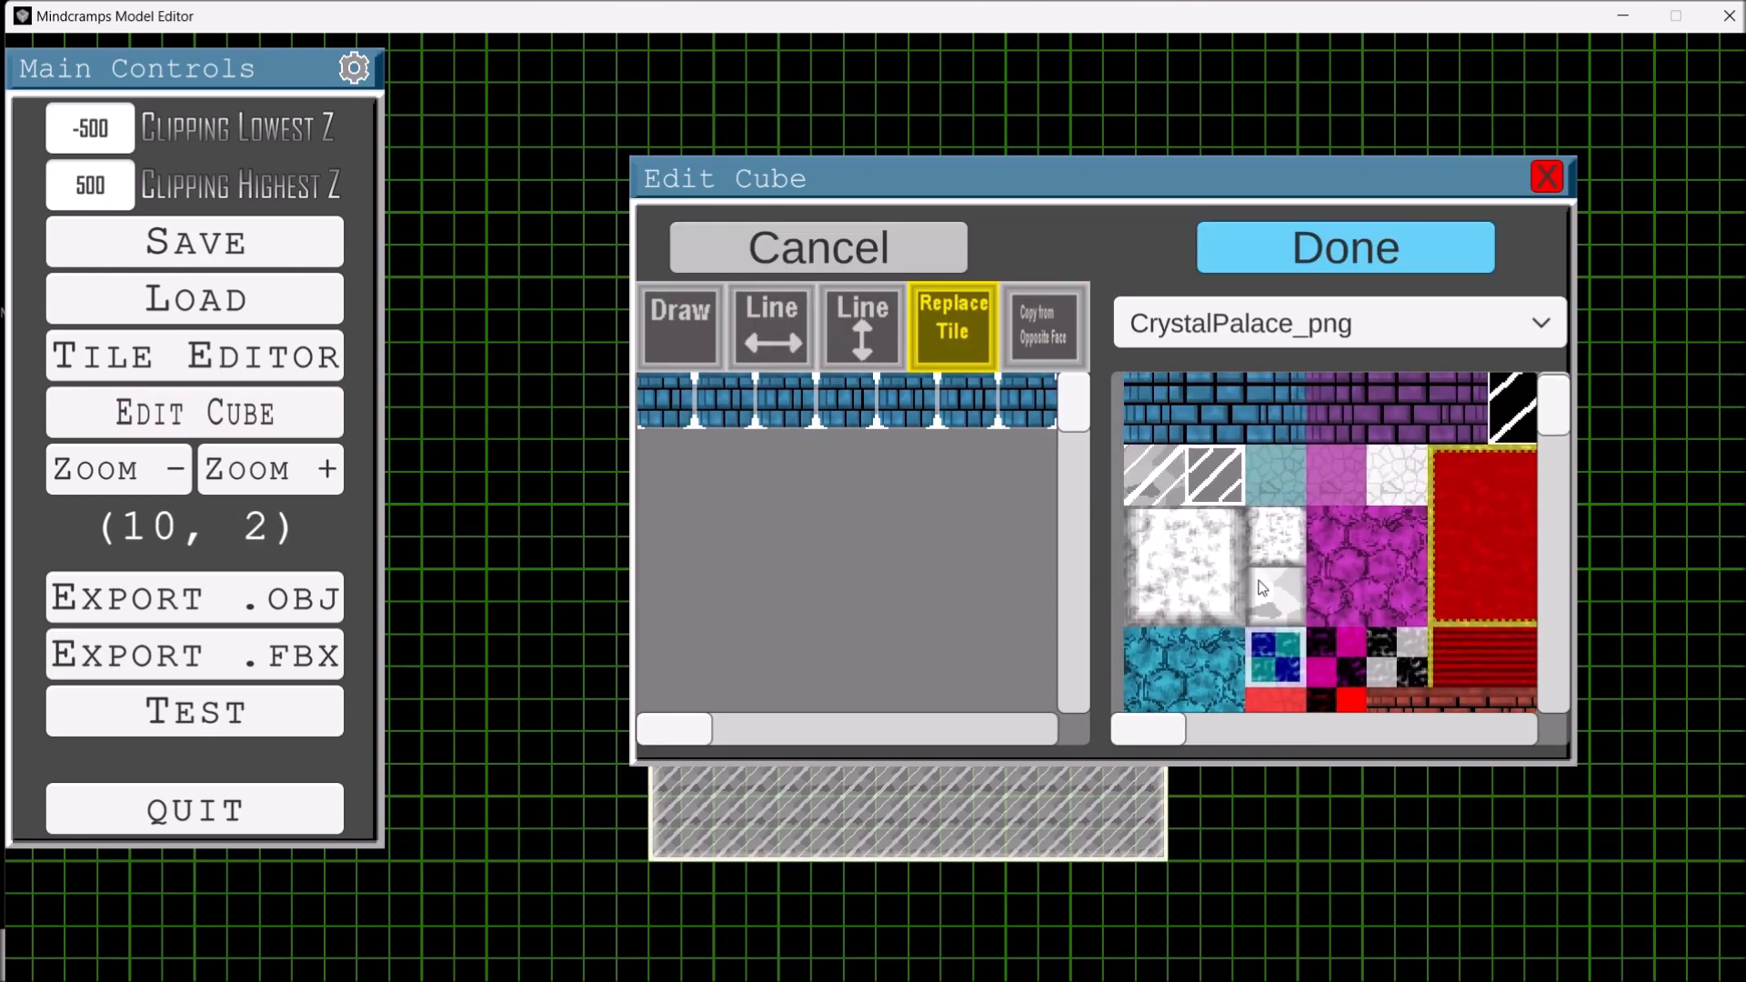
{"action": "left_click", "coordinate": [800, 327]}
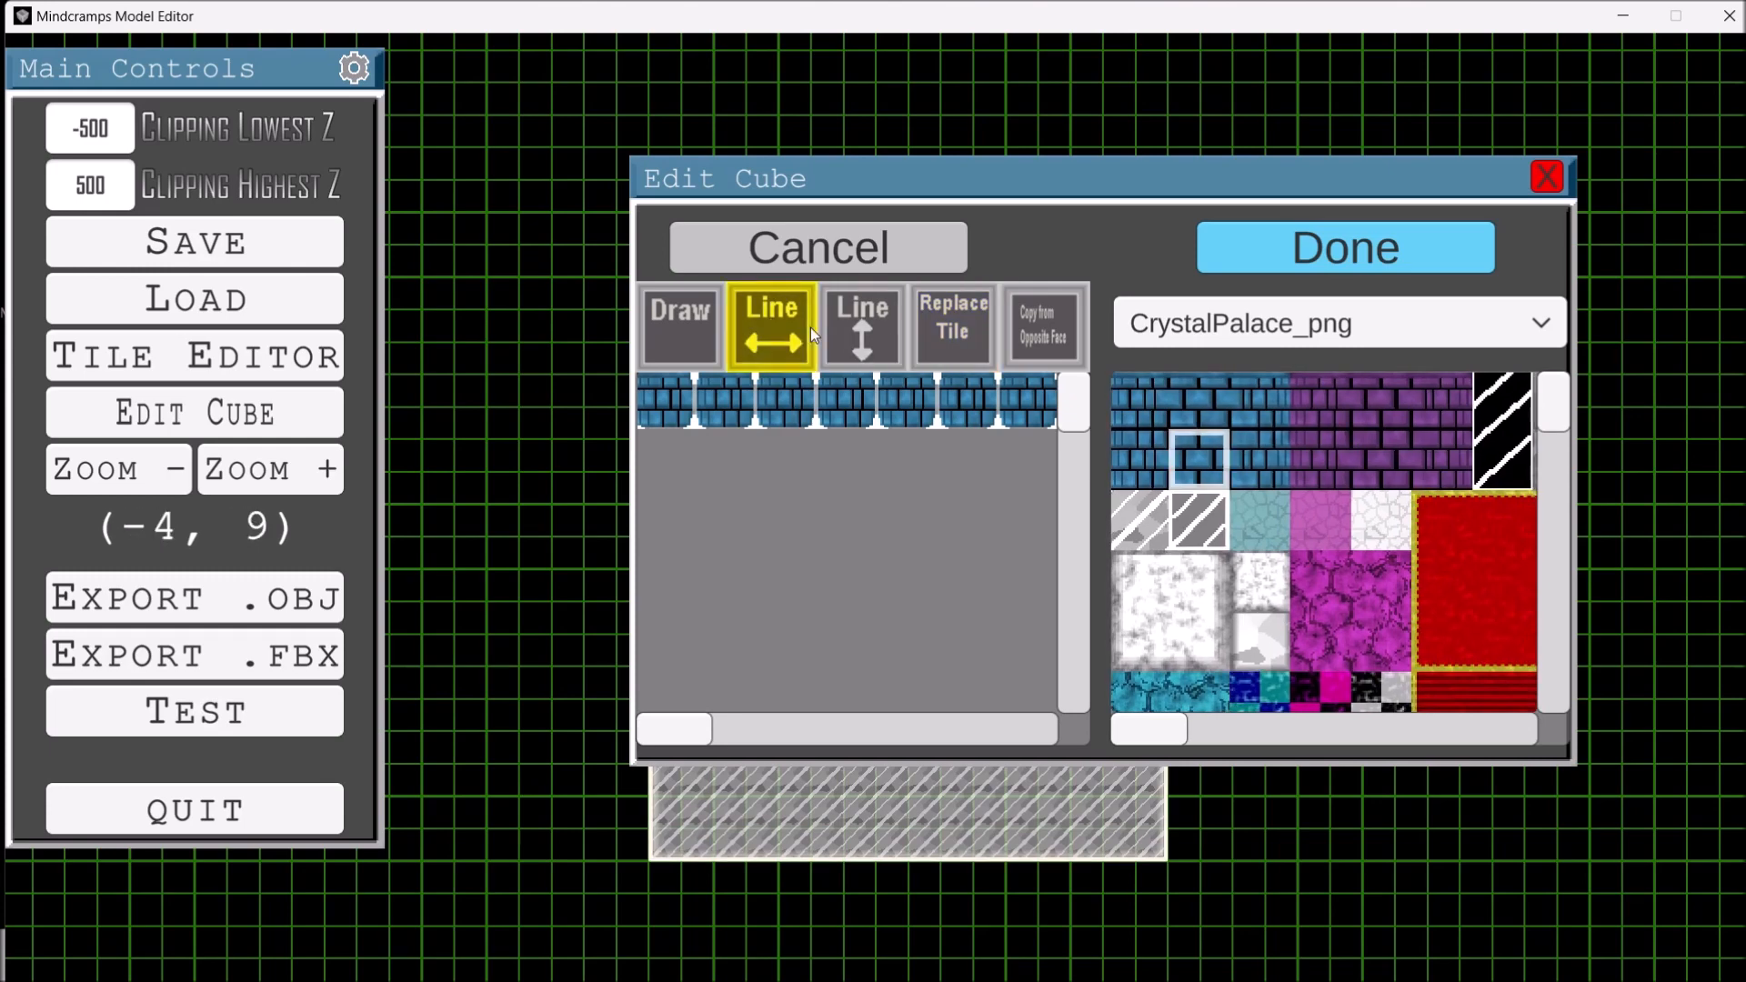
{"action": "left_click", "coordinate": [786, 405]}
{"action": "left_click", "coordinate": [1308, 259]}
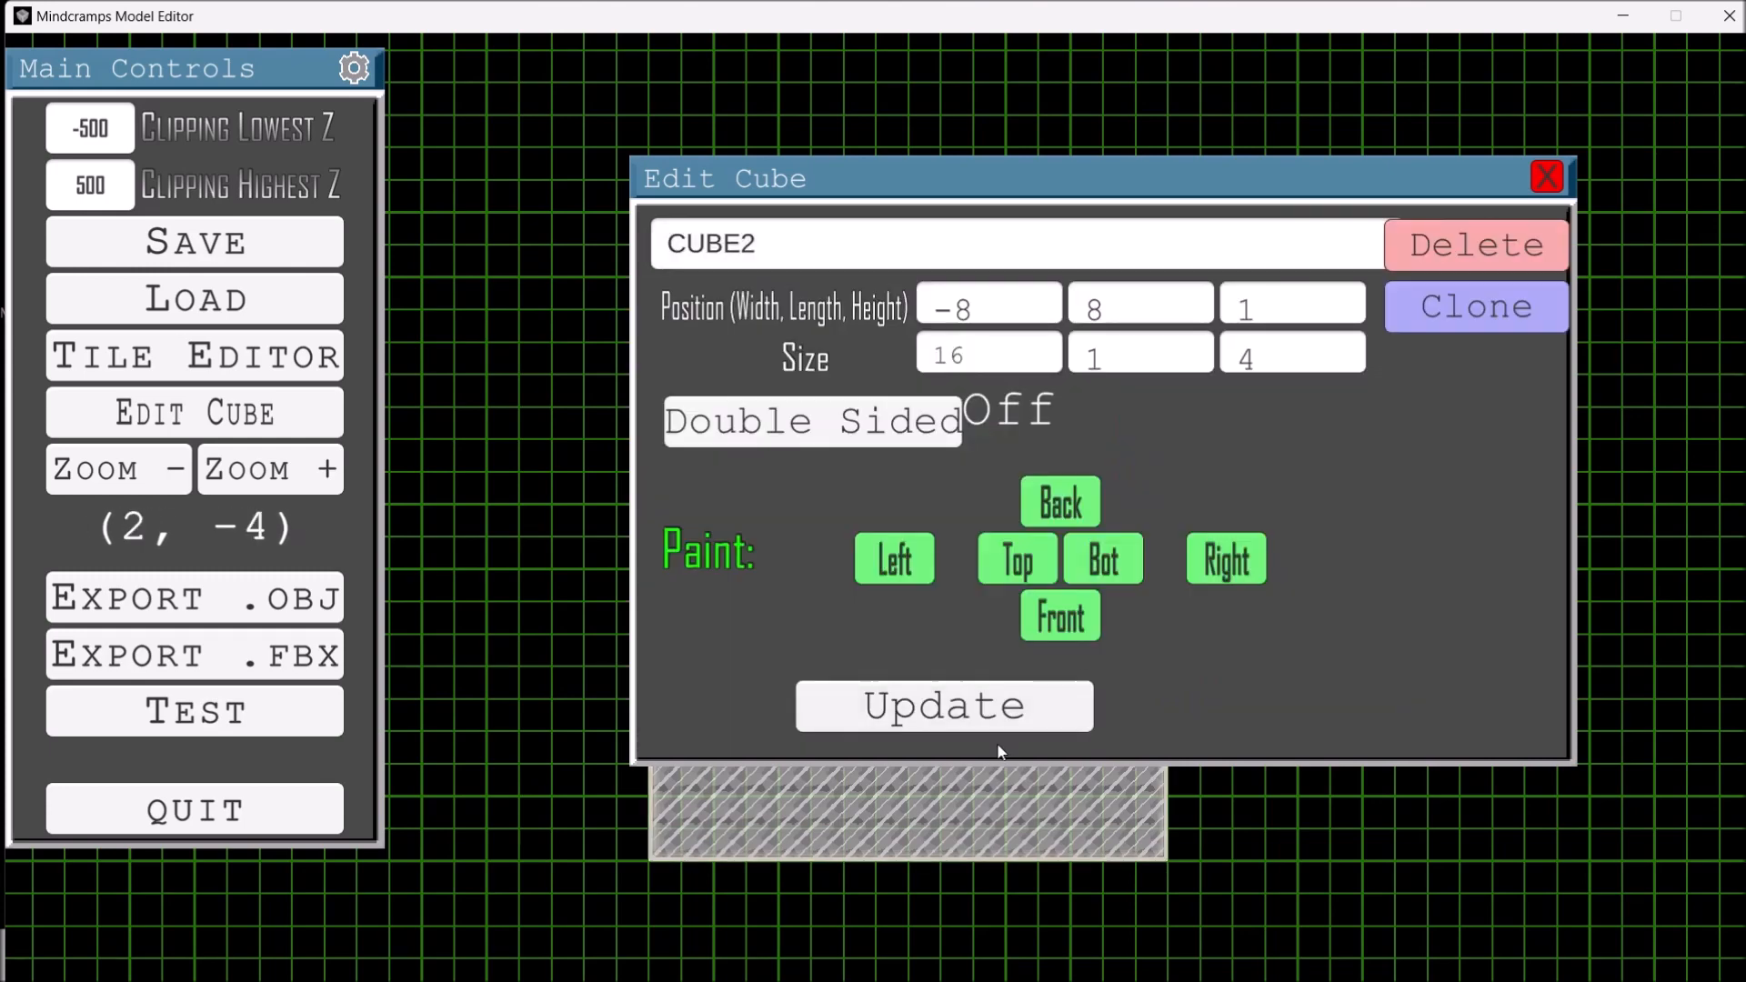
Fill the wall's front face with horizontal lines: lower middle blue brick tile in the three lower rows, upper middle tile in the top row.
{"action": "left_click", "coordinate": [1078, 629]}
{"action": "left_click", "coordinate": [1182, 455]}
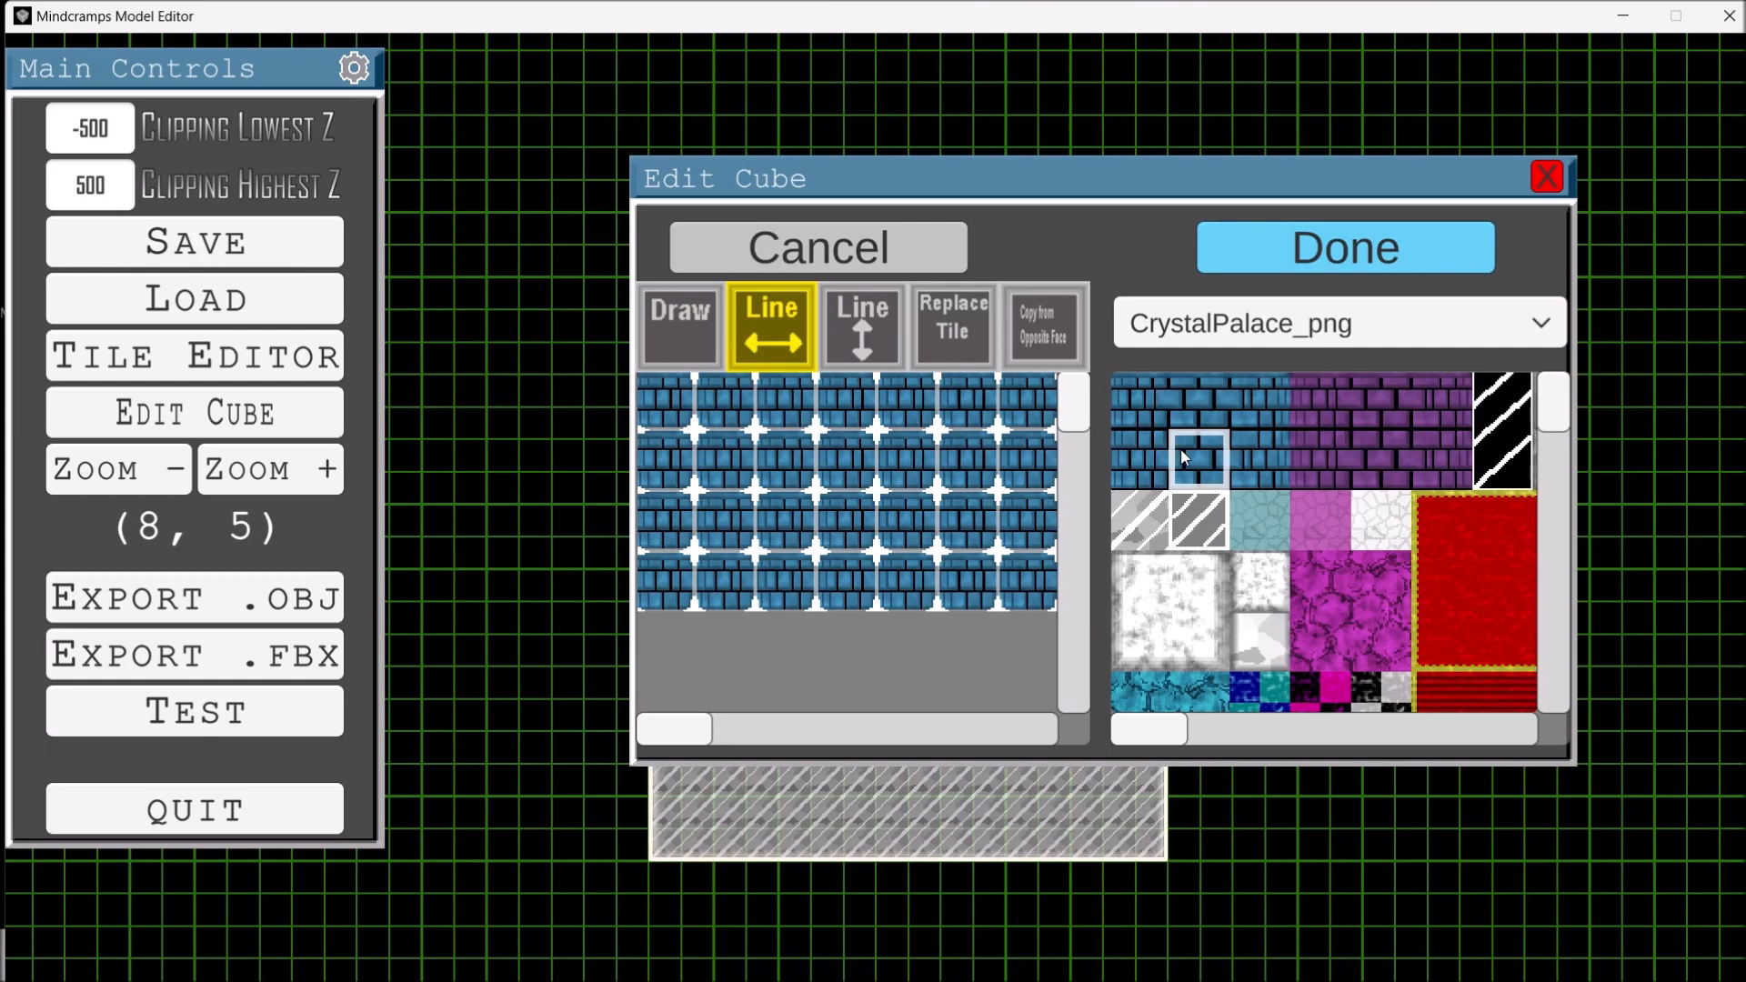
{"action": "left_click", "coordinate": [889, 579]}
{"action": "left_click", "coordinate": [889, 522]}
{"action": "left_click", "coordinate": [888, 471]}
{"action": "left_click", "coordinate": [1182, 408]}
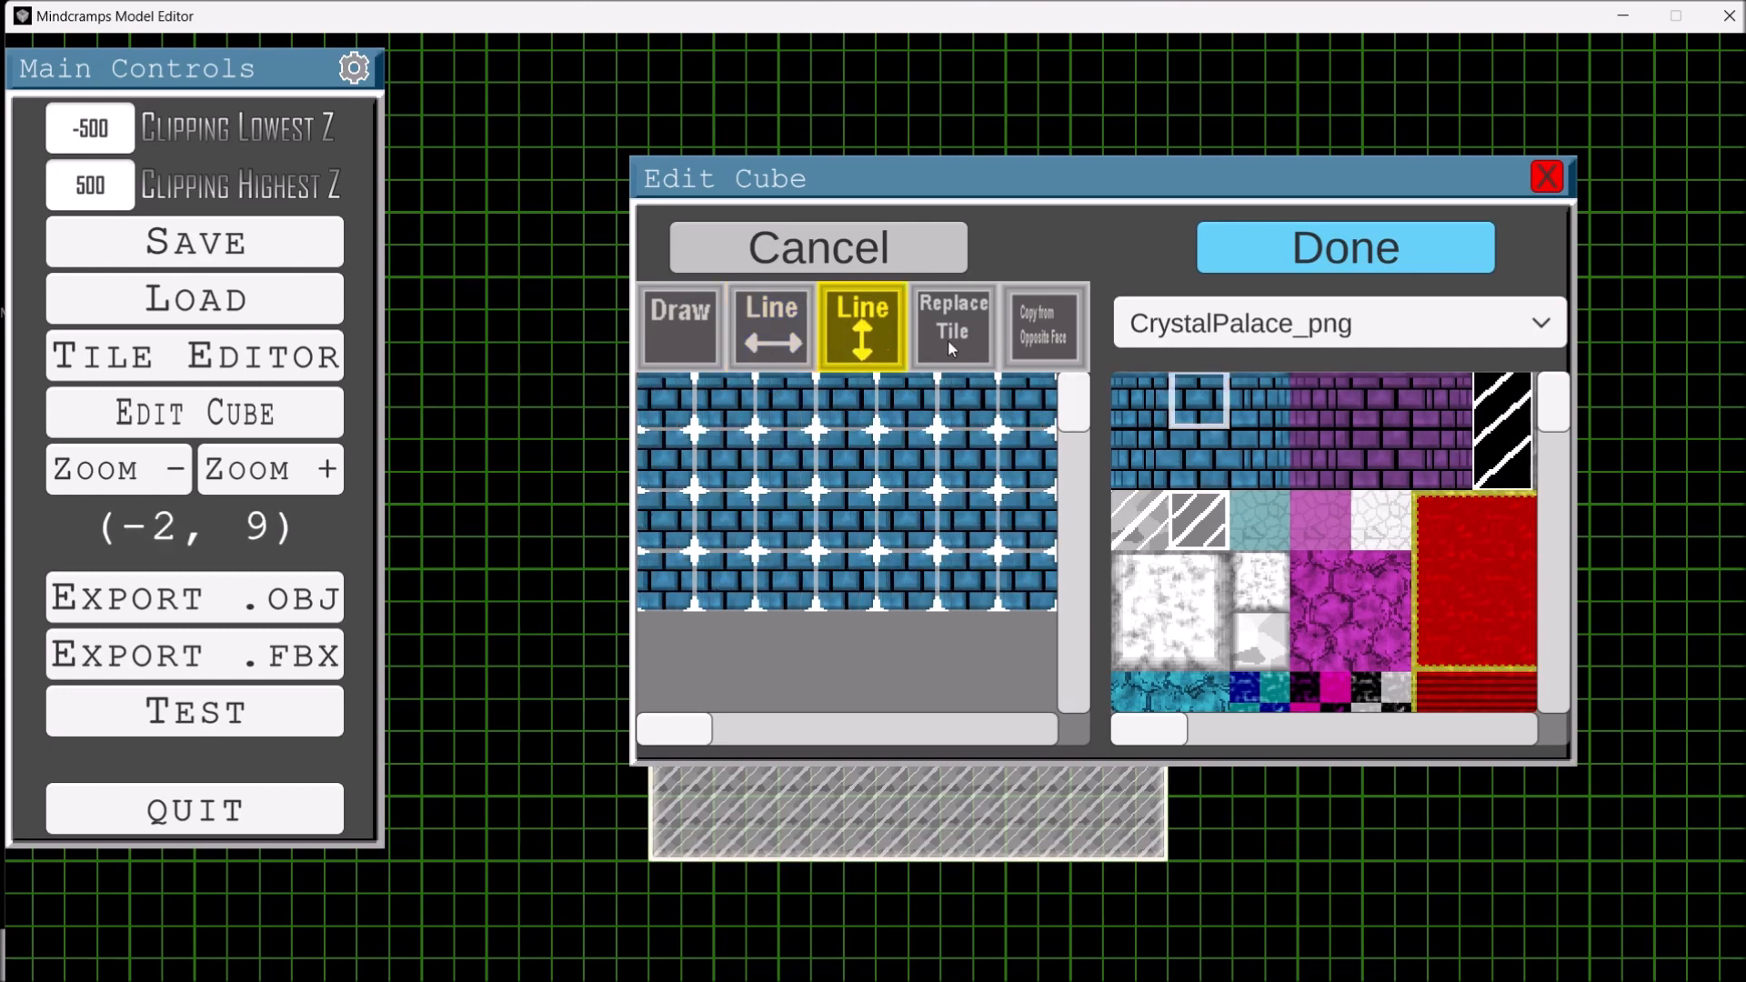
Paint the front face's first and last columns with the left- and right-edge blue brick tiles, then copy the front face onto the back face.
{"action": "left_click", "coordinate": [642, 397]}
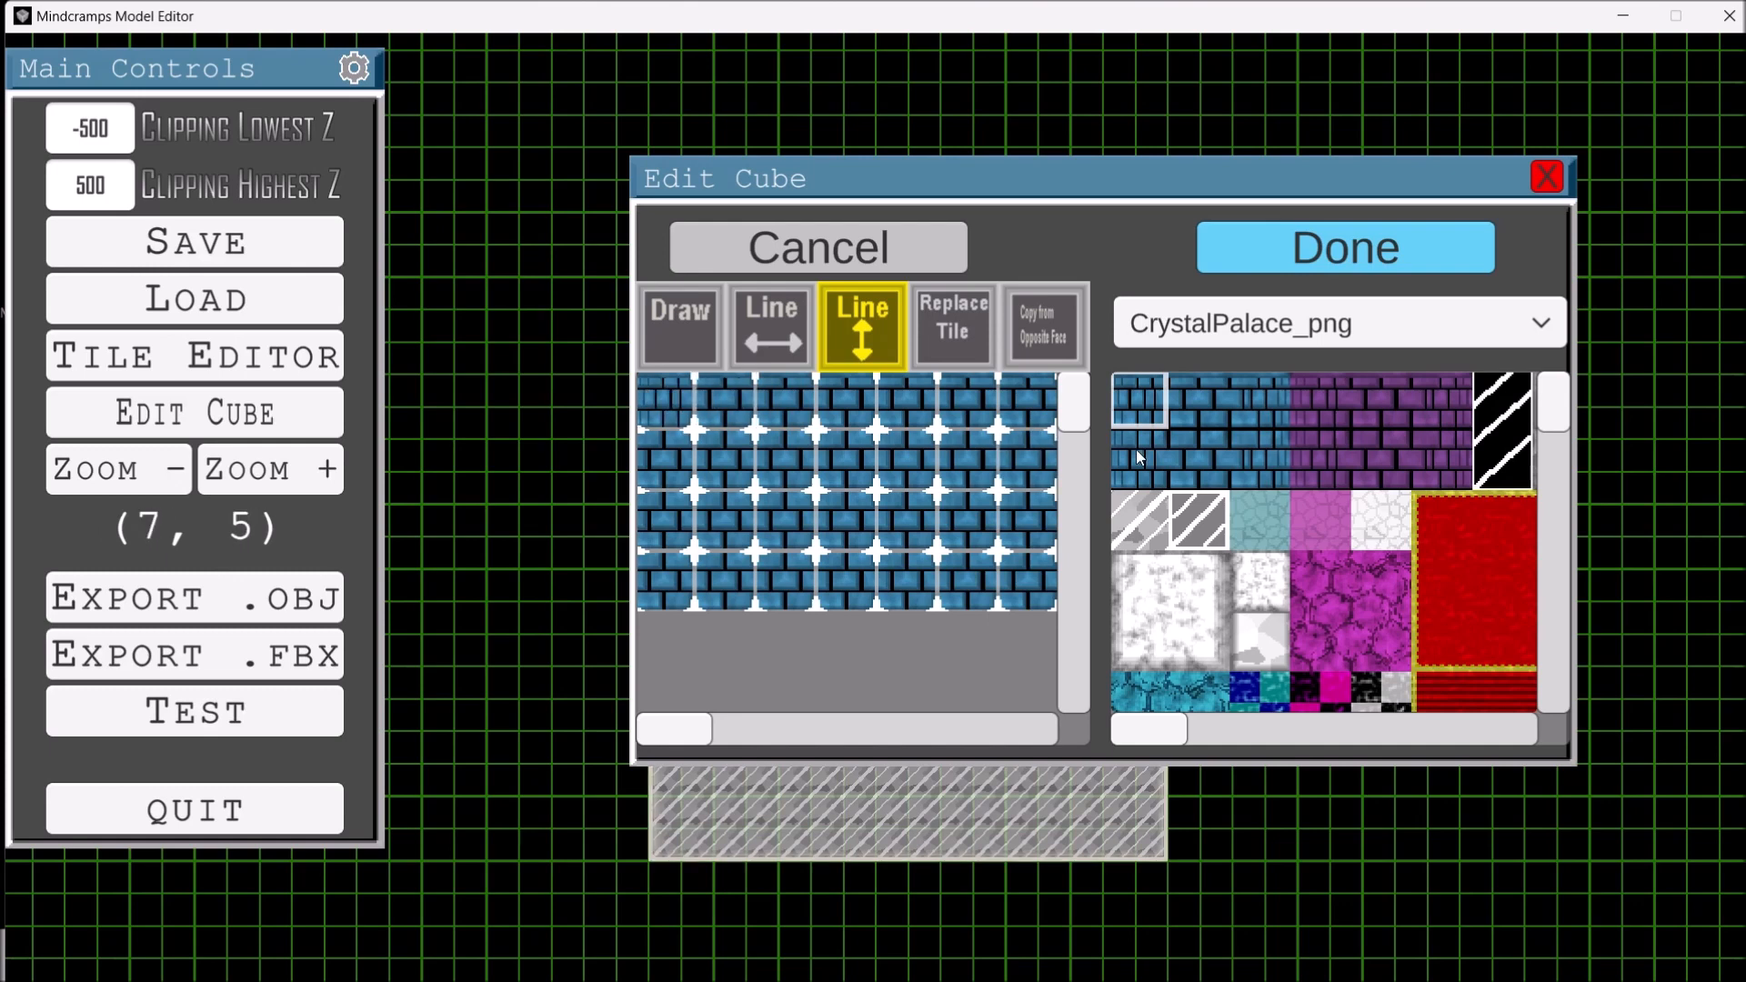
{"action": "left_click", "coordinate": [1137, 449]}
{"action": "left_click", "coordinate": [641, 518]}
{"action": "left_click_drag", "start_coordinate": [769, 520], "coordinate": [722, 543]}
{"action": "left_click", "coordinate": [1261, 413]}
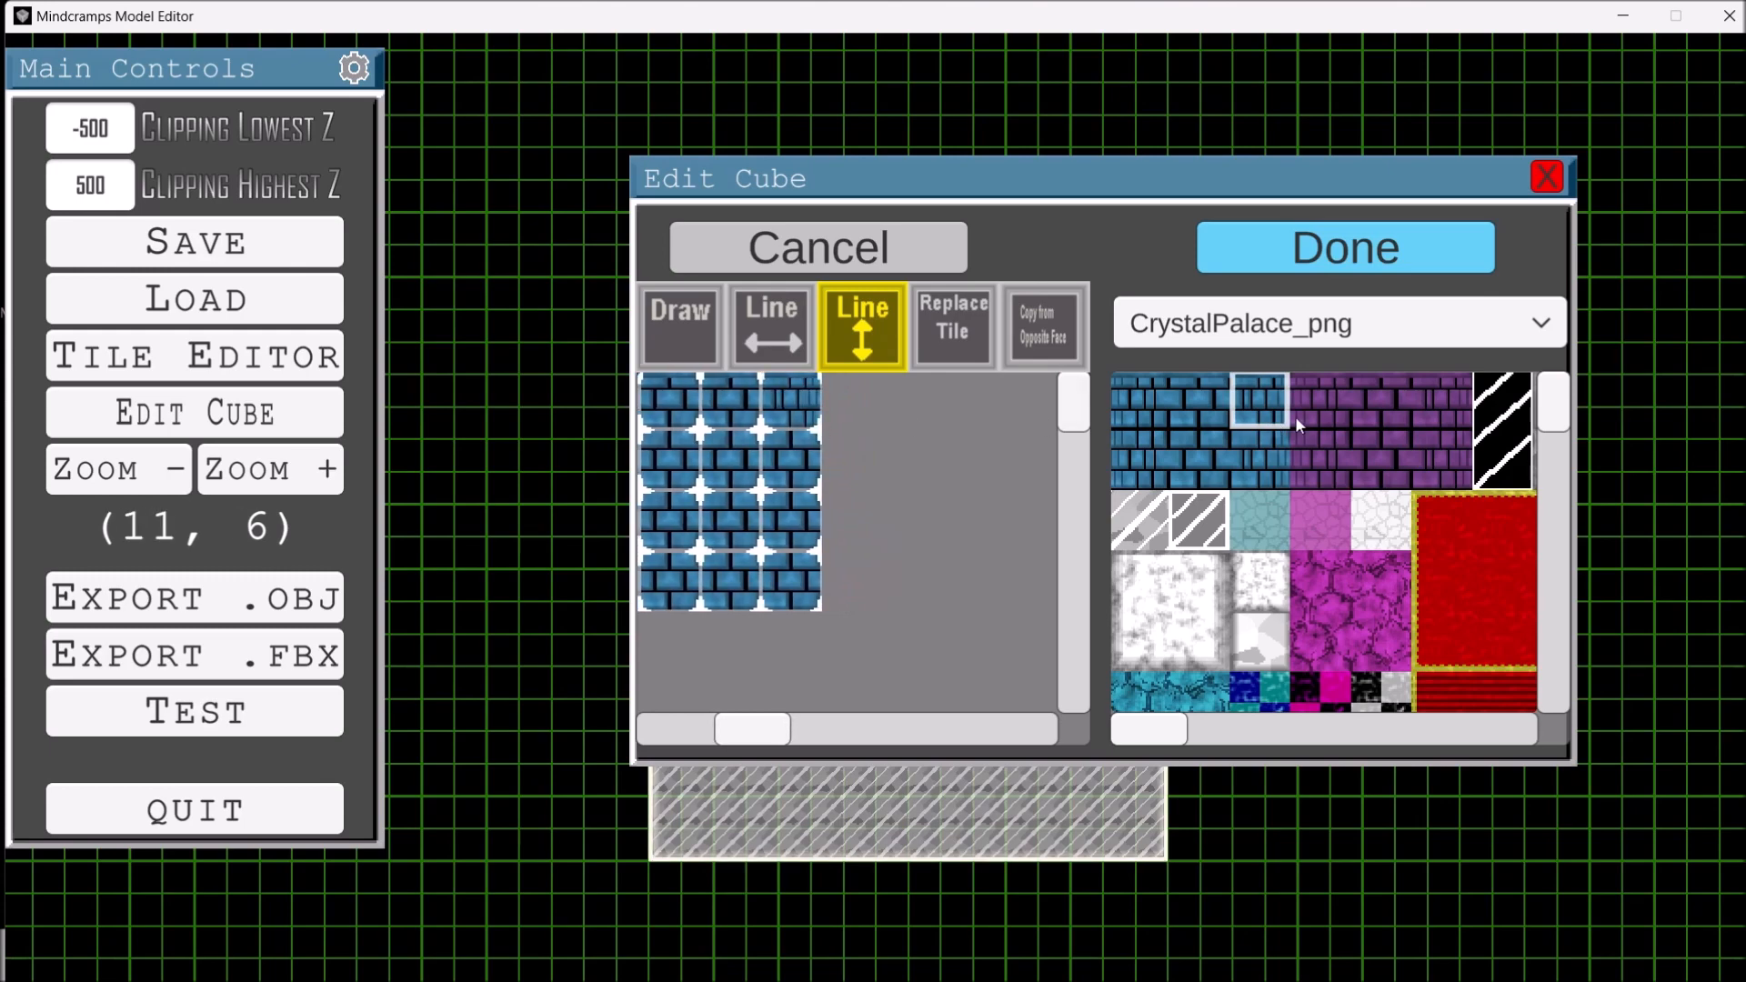
{"action": "left_click", "coordinate": [1265, 455]}
{"action": "left_click", "coordinate": [758, 547]}
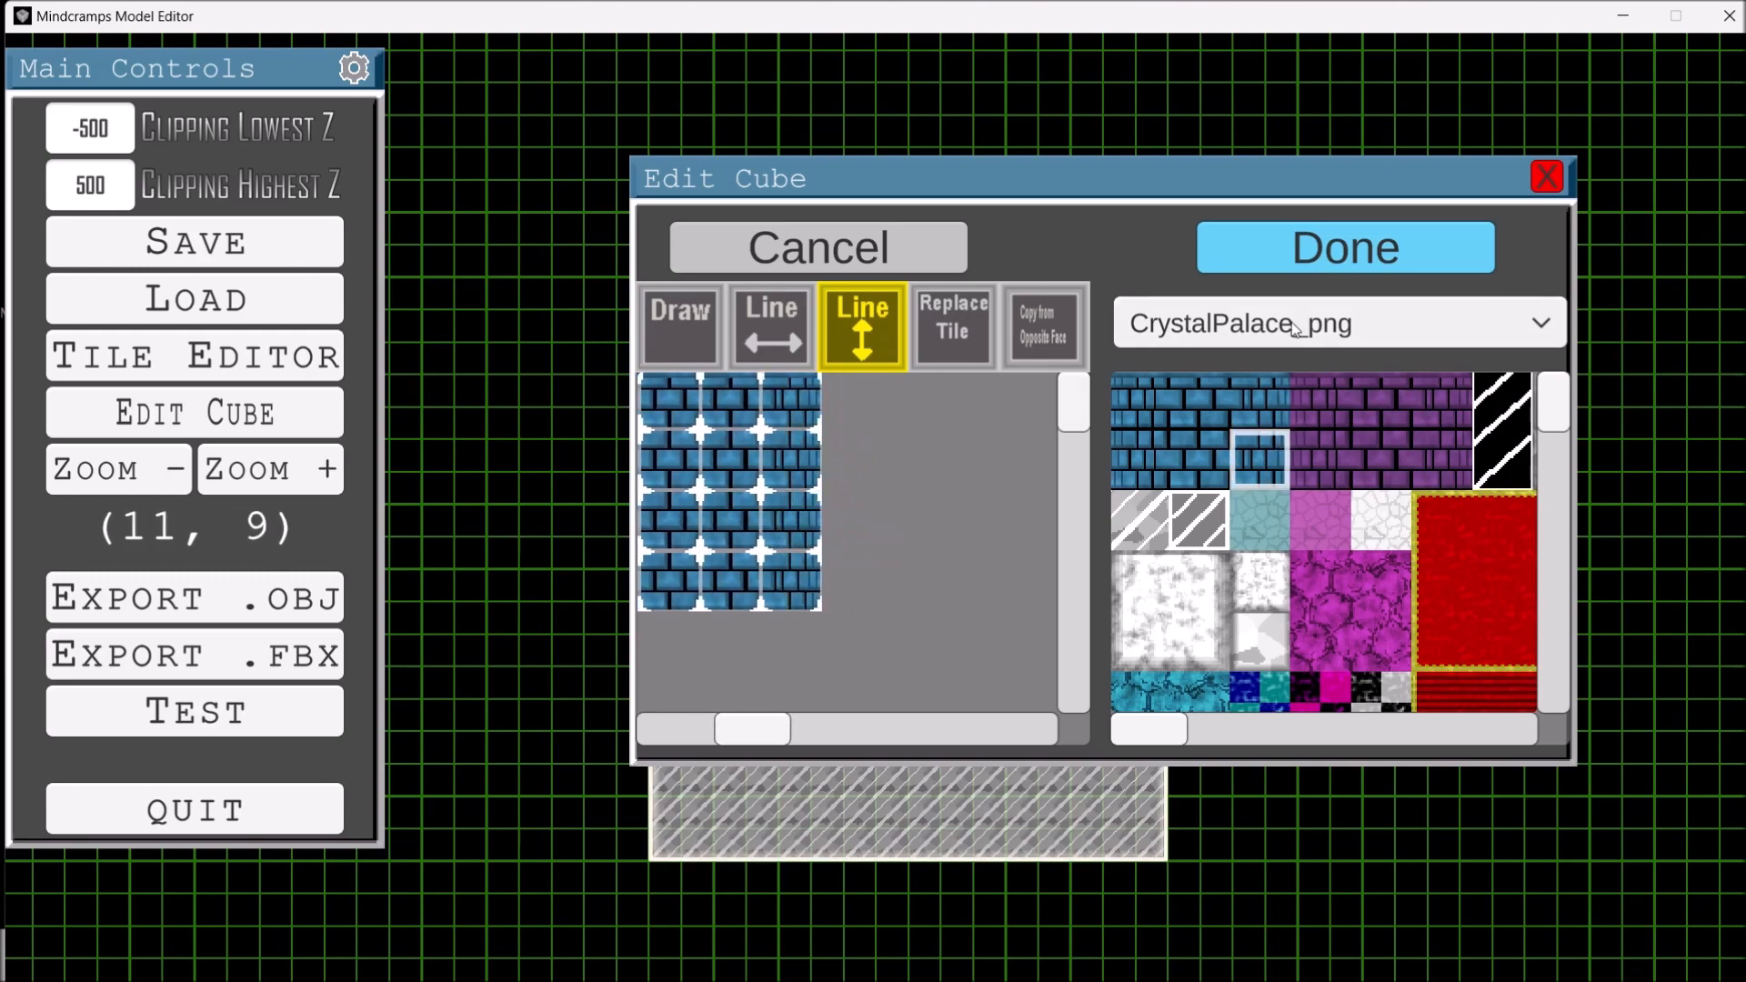
{"action": "left_click", "coordinate": [1347, 247]}
{"action": "left_click", "coordinate": [1054, 496]}
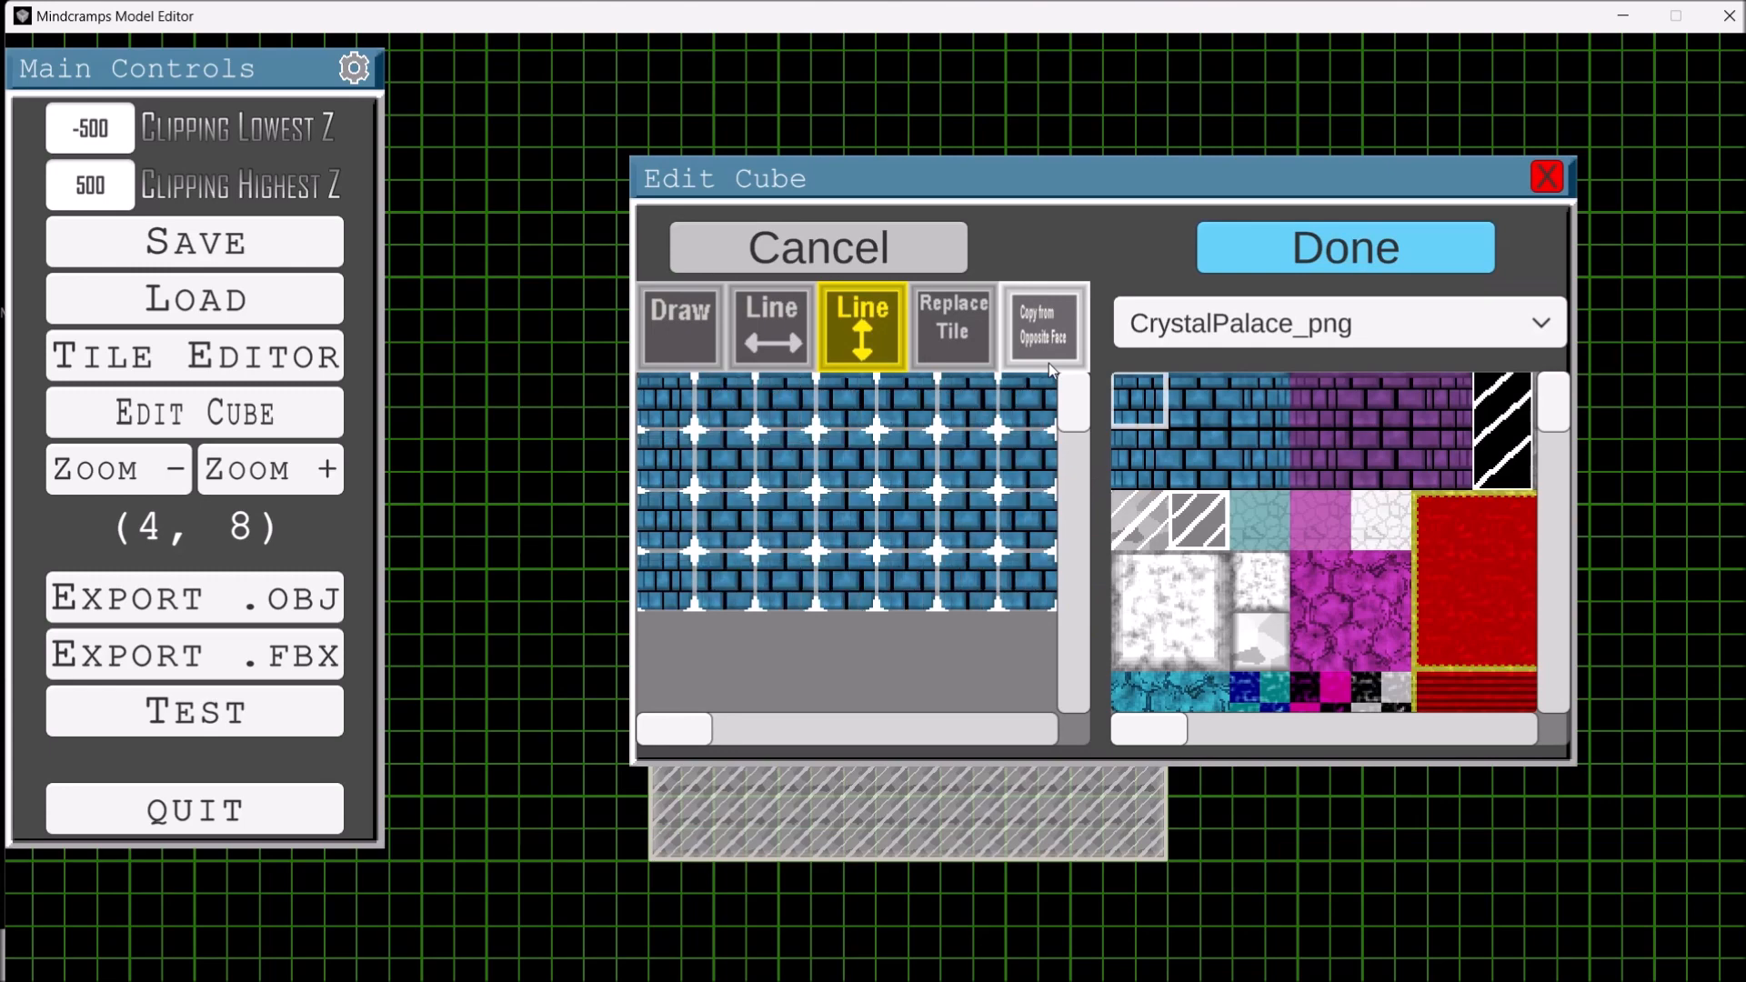
{"action": "left_click", "coordinate": [1332, 263]}
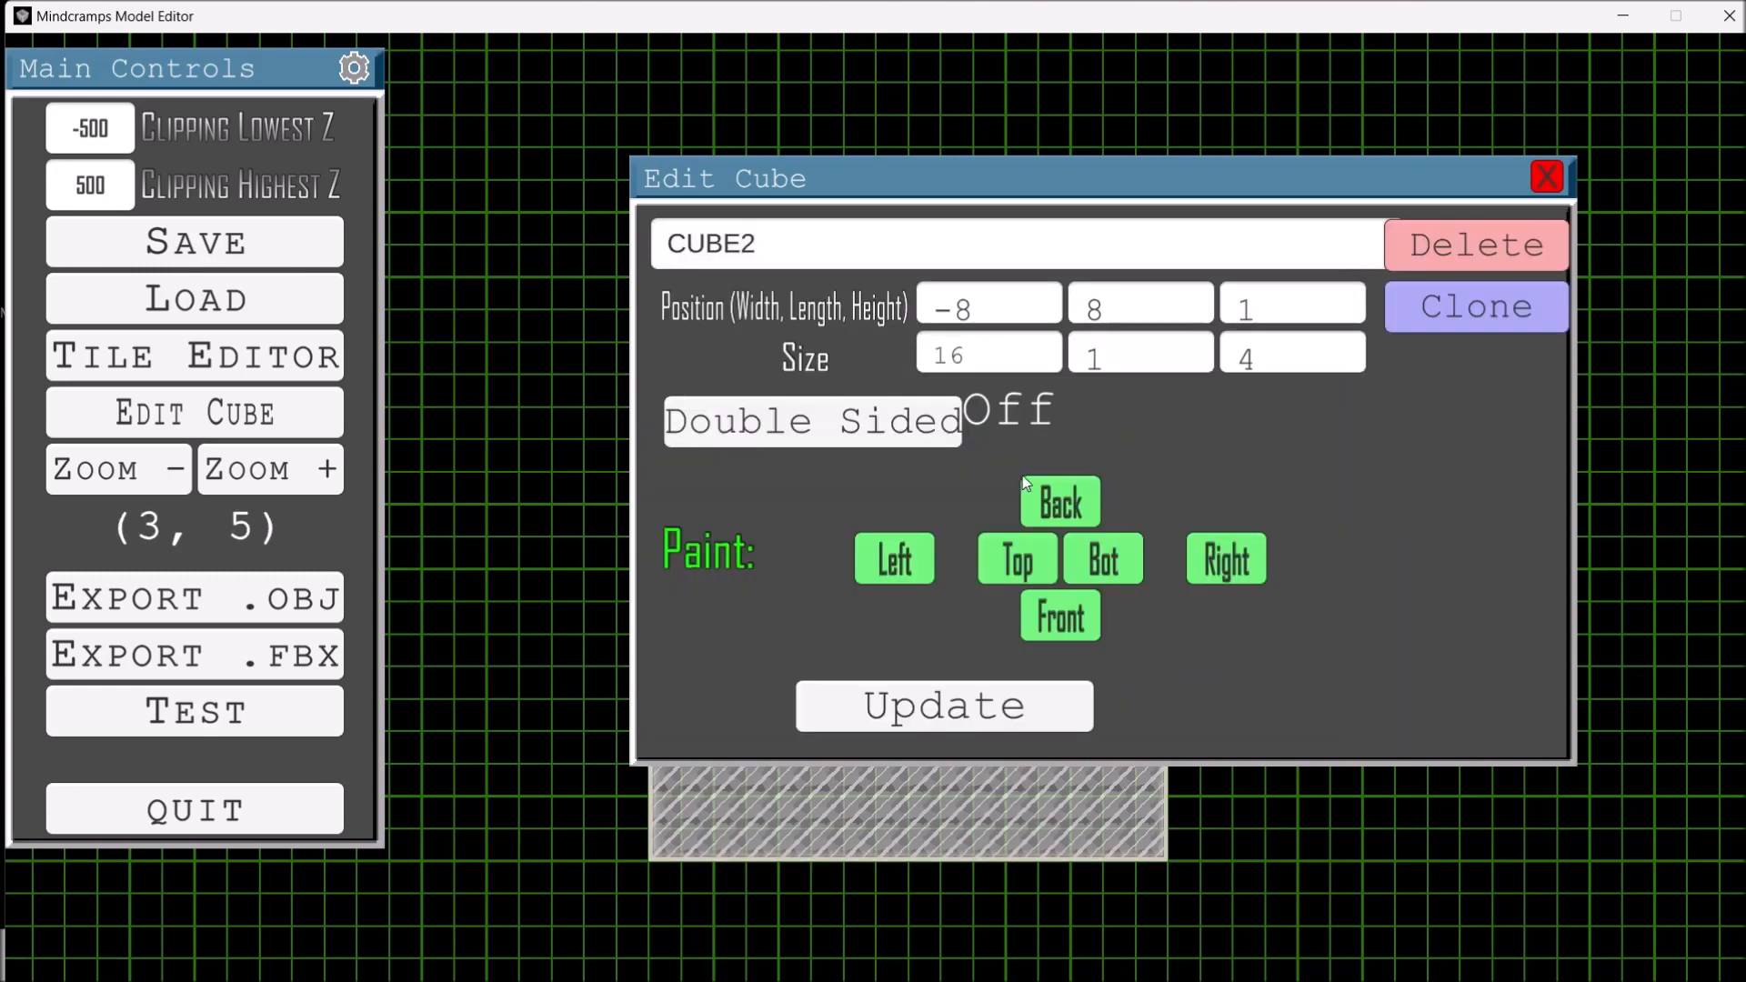
Fill the wall's left and right end faces with blue brick tiles using vertical lines, applying each face.
{"action": "left_click", "coordinate": [914, 559]}
{"action": "left_click", "coordinate": [1199, 460]}
{"action": "left_click", "coordinate": [675, 468]}
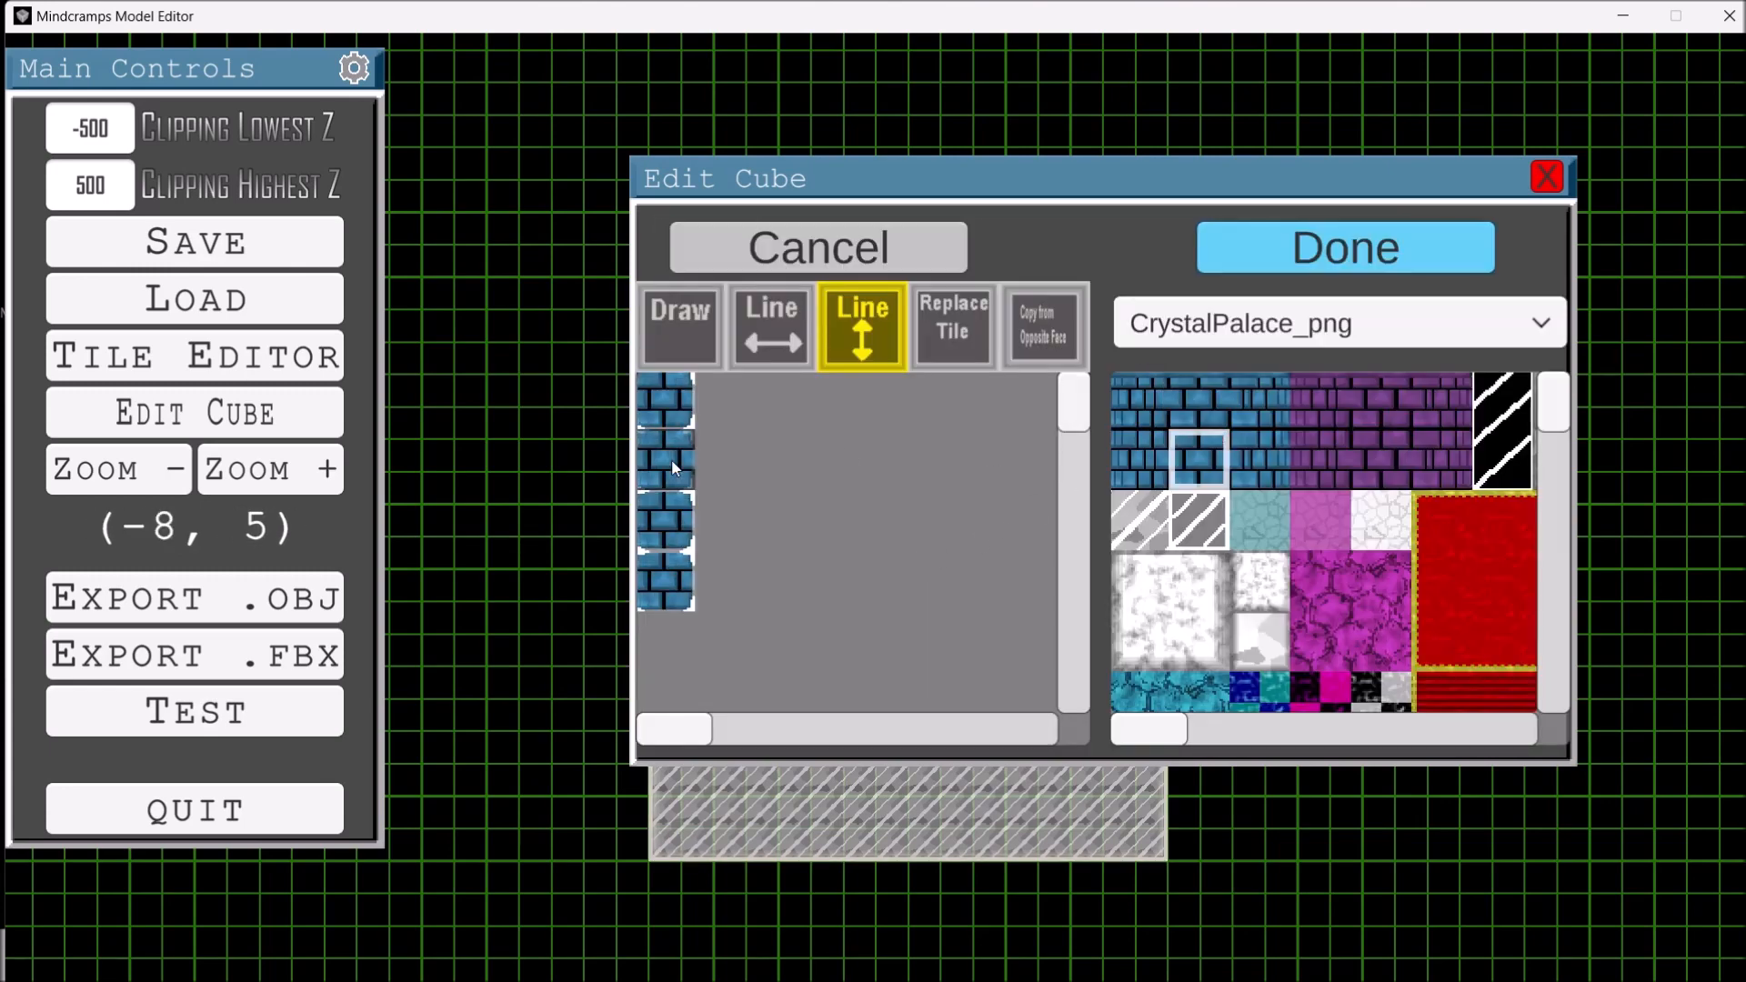
{"action": "left_click", "coordinate": [1295, 256]}
{"action": "left_click", "coordinate": [1193, 570]}
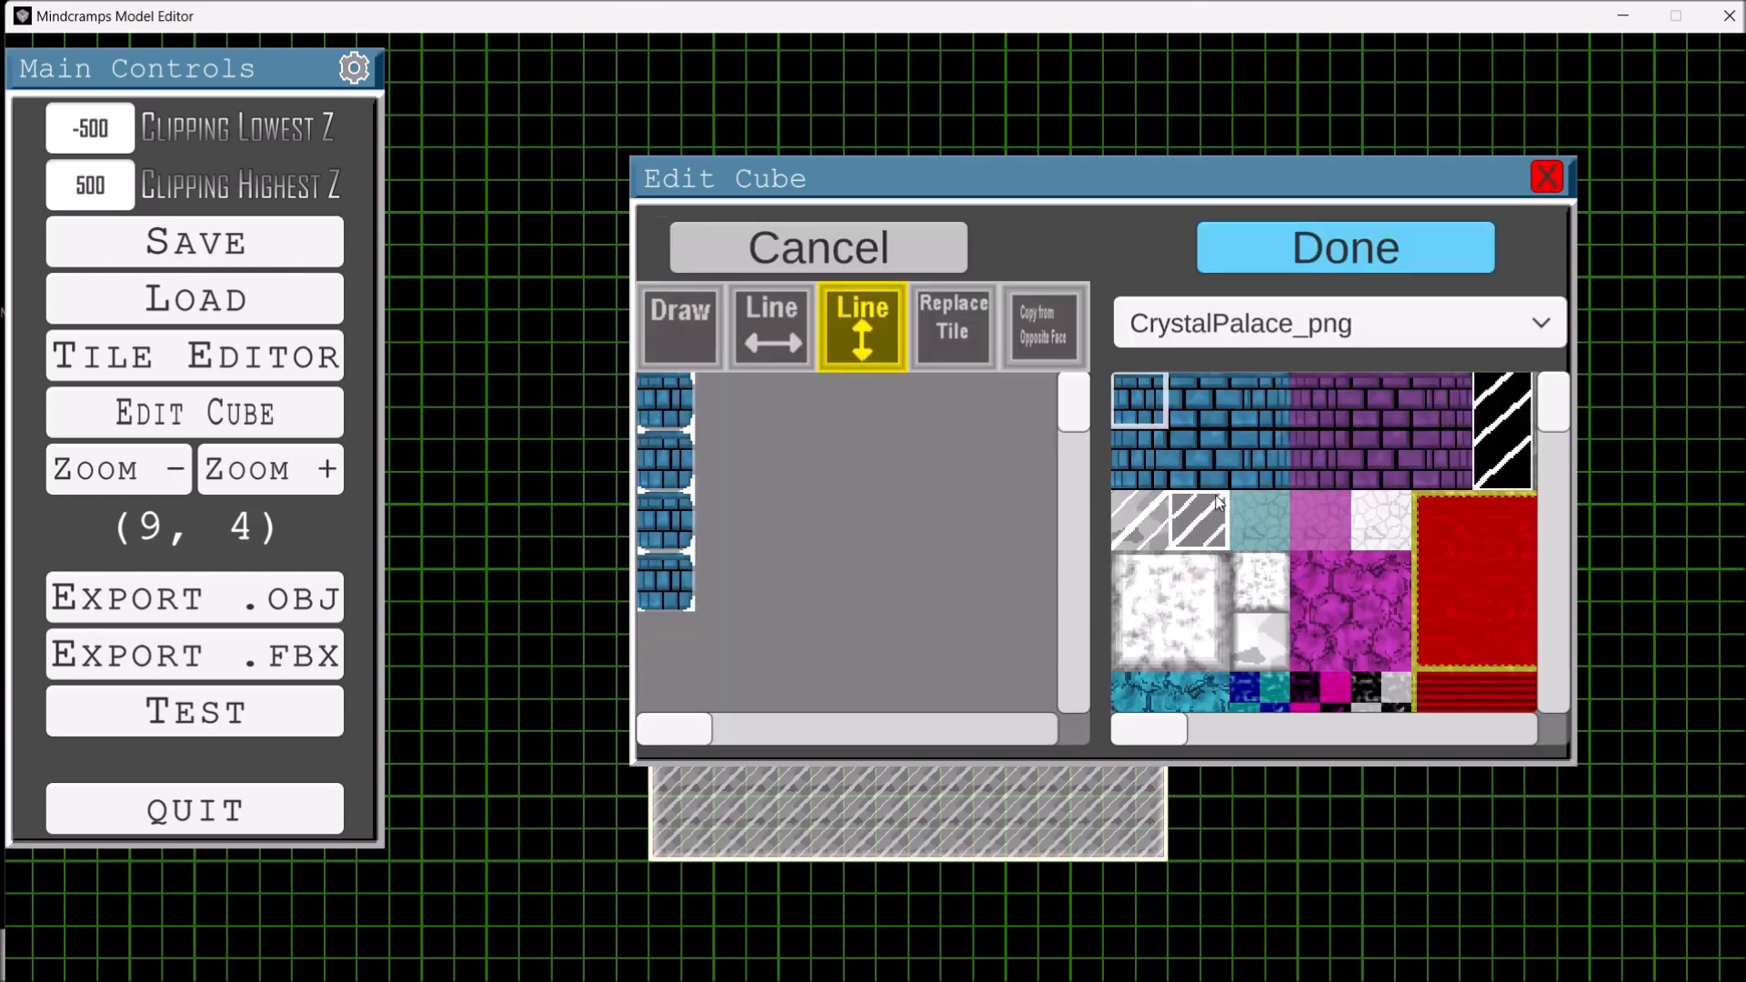
{"action": "left_click", "coordinate": [664, 482]}
{"action": "left_click", "coordinate": [1256, 266]}
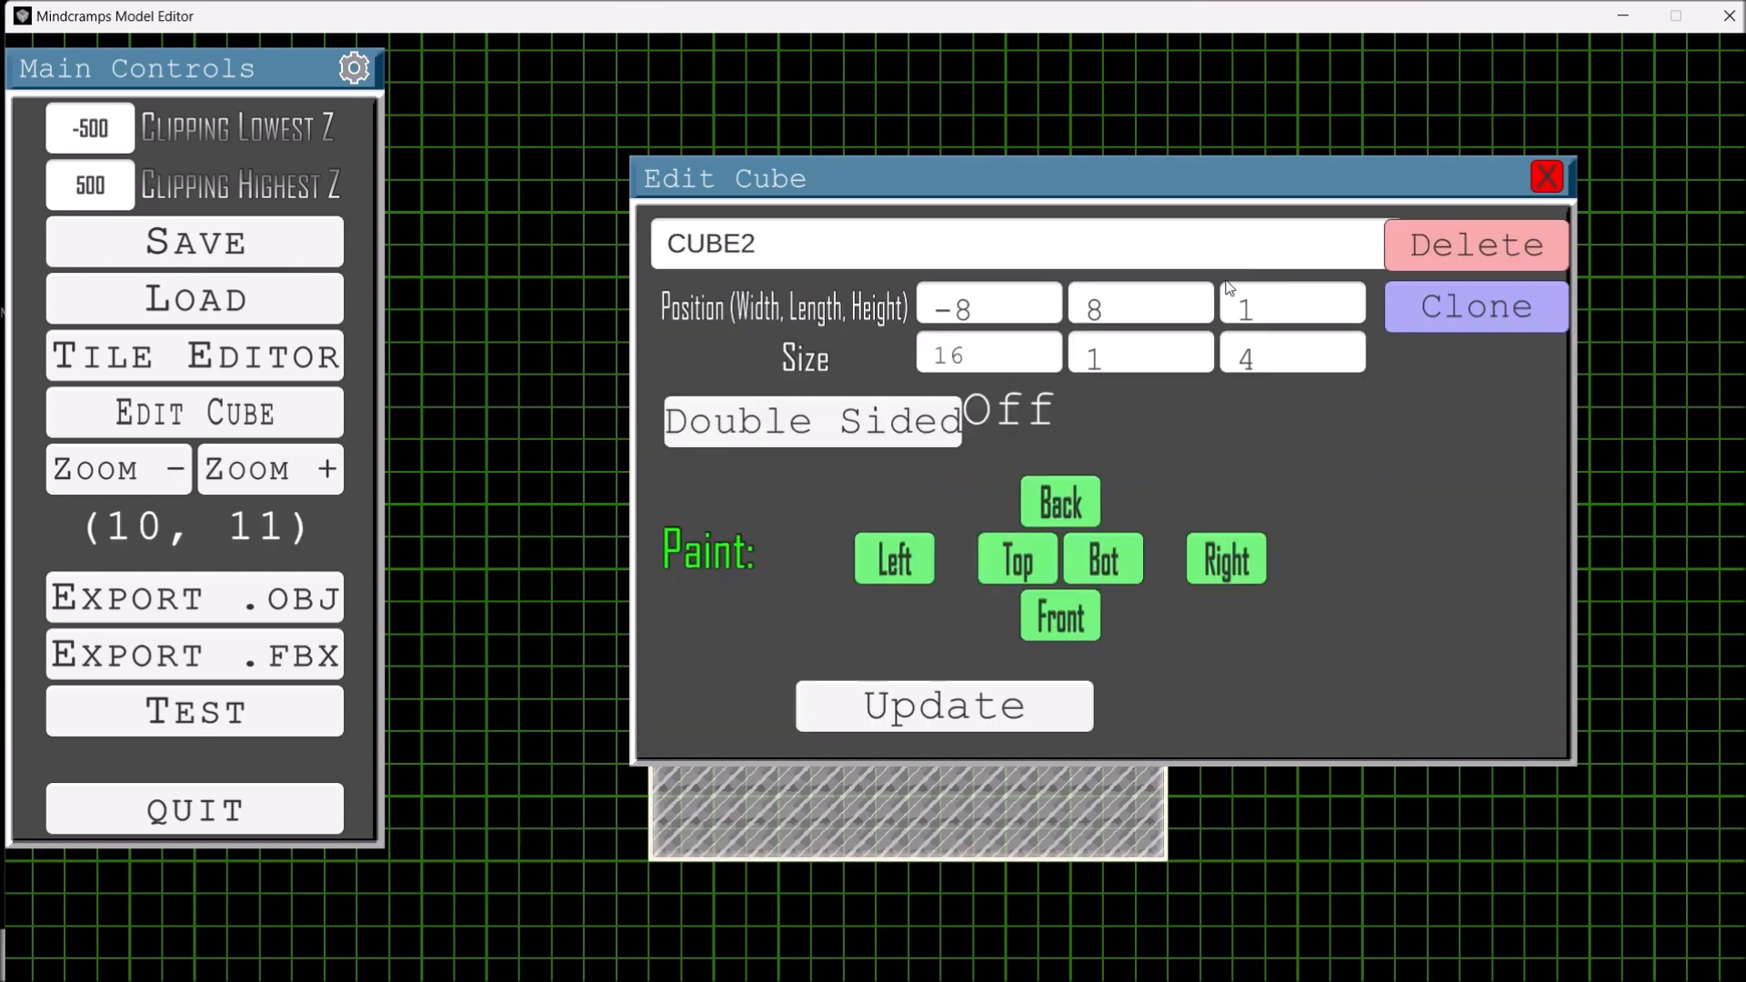
Draw one blue arched-opening tile in the second row of the wall's front face, three columns from its right end, and apply it.
{"action": "left_click", "coordinate": [1064, 624]}
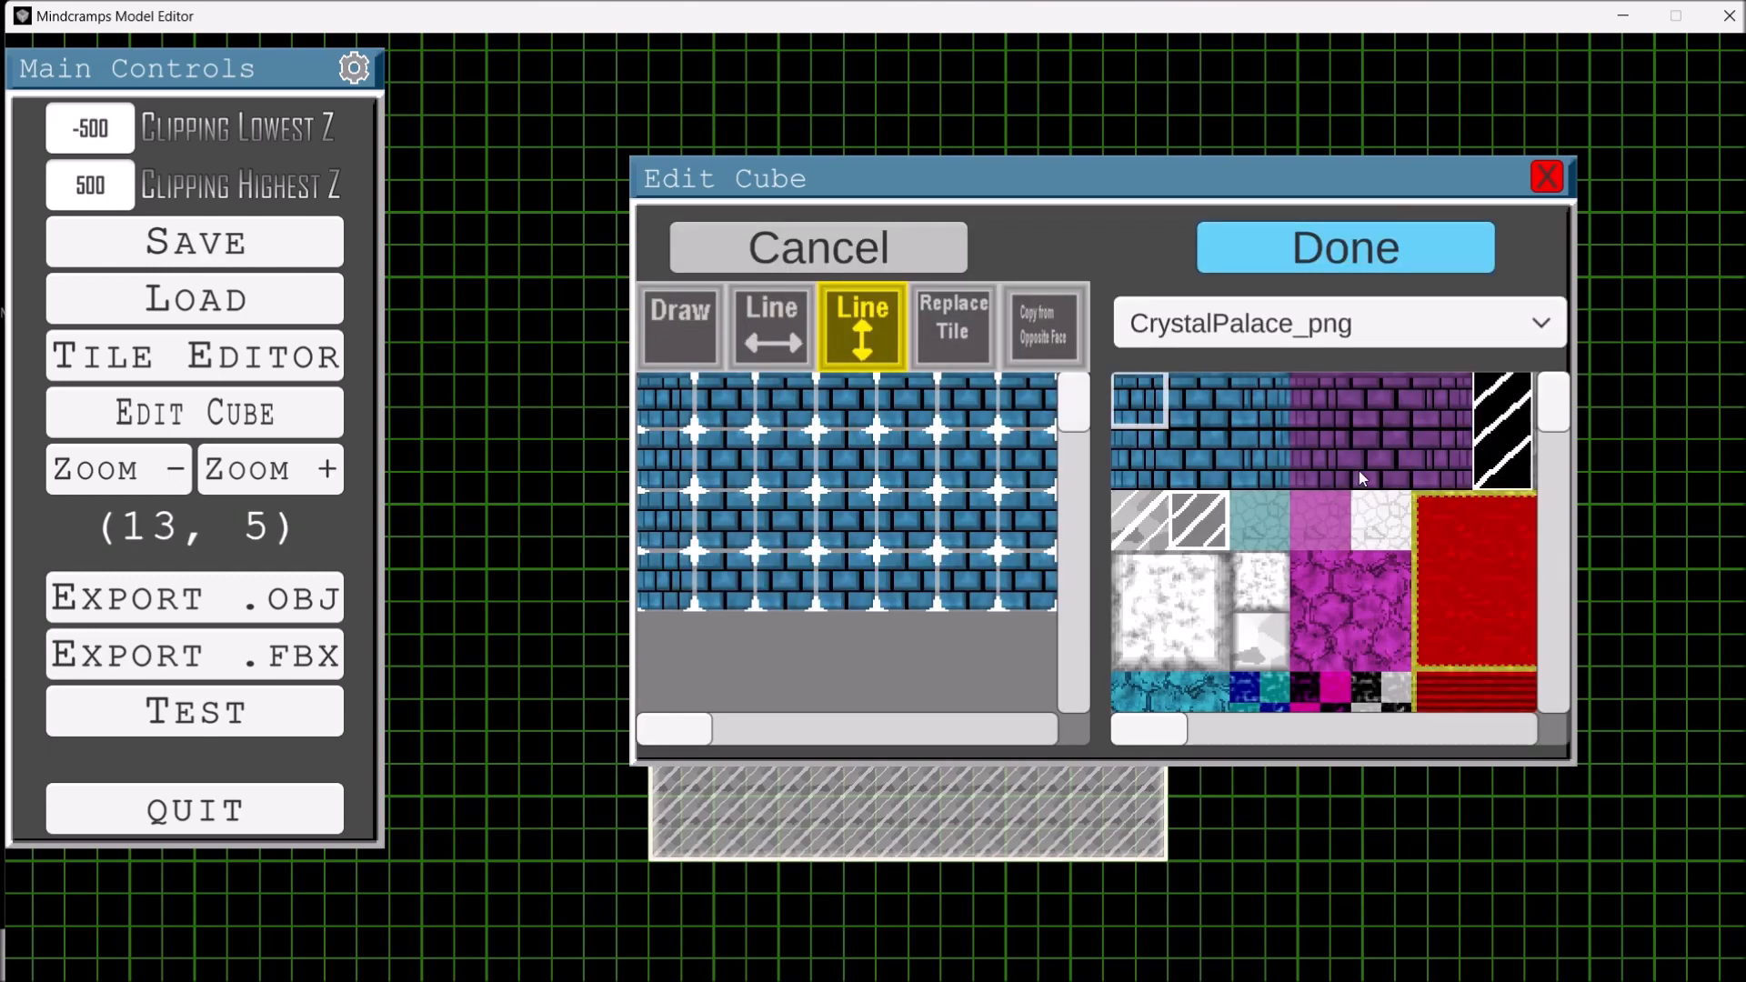
{"action": "left_click_drag", "start_coordinate": [1486, 471], "coordinate": [1381, 335]}
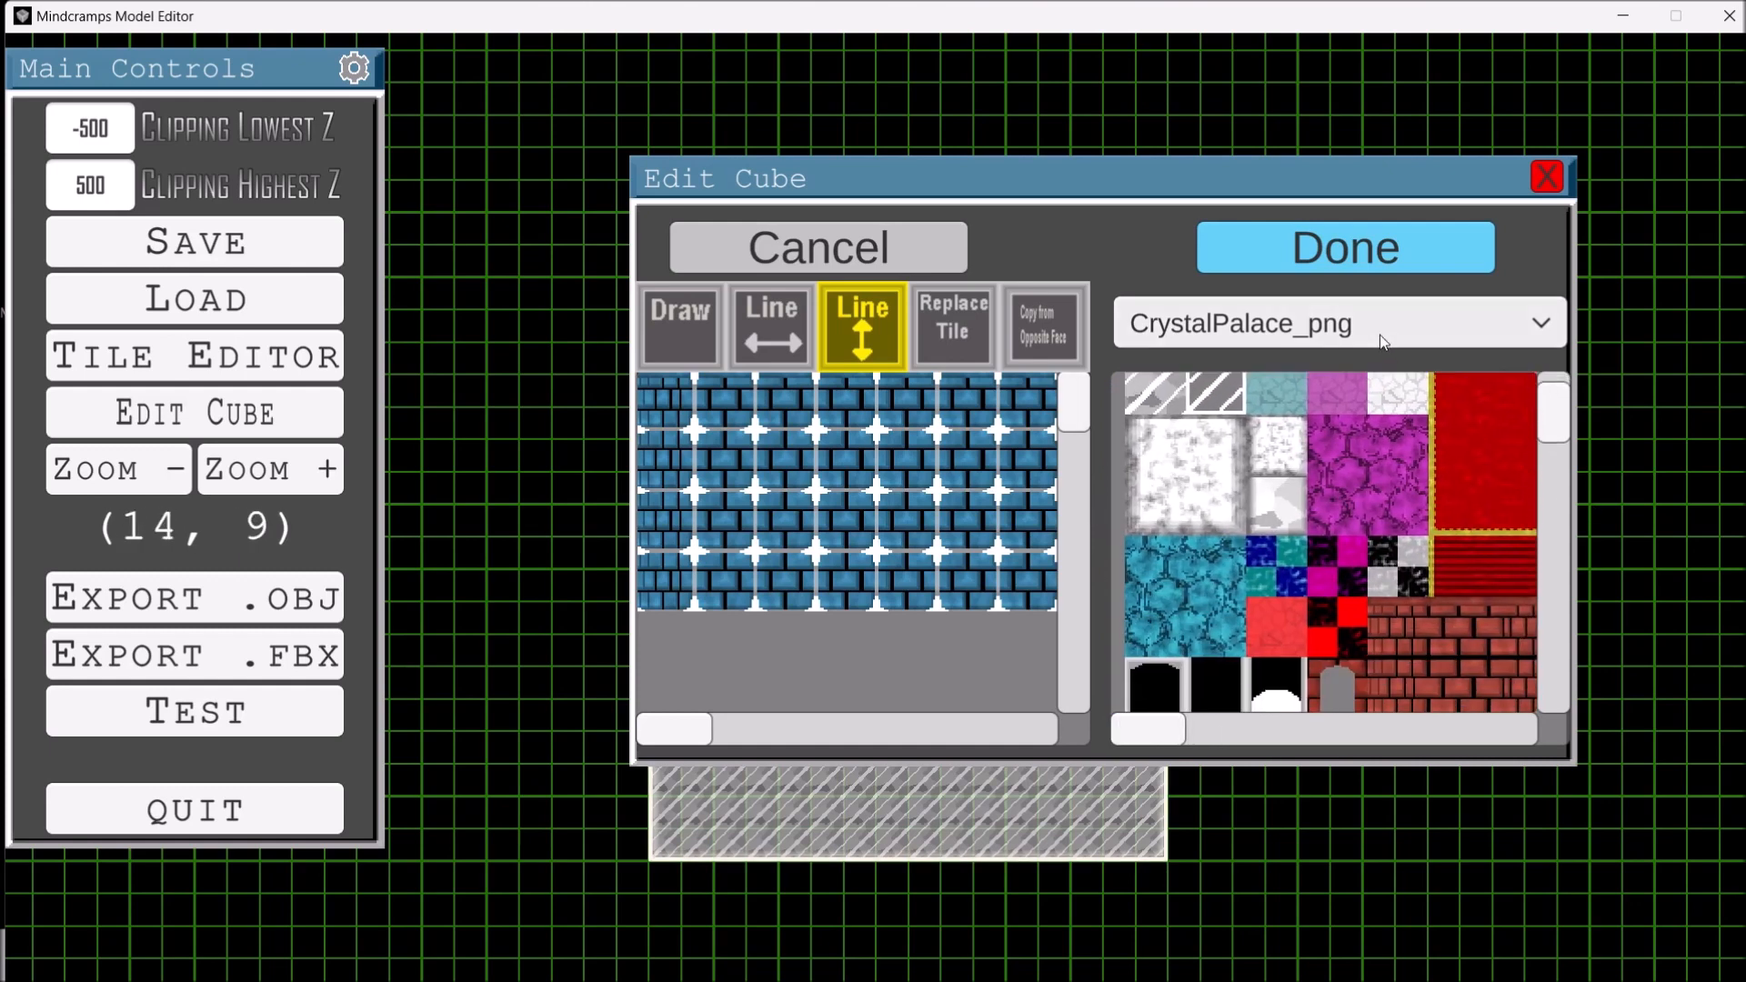
{"action": "left_click_drag", "start_coordinate": [1355, 487], "coordinate": [1161, 530]}
{"action": "left_click", "coordinate": [1363, 606]}
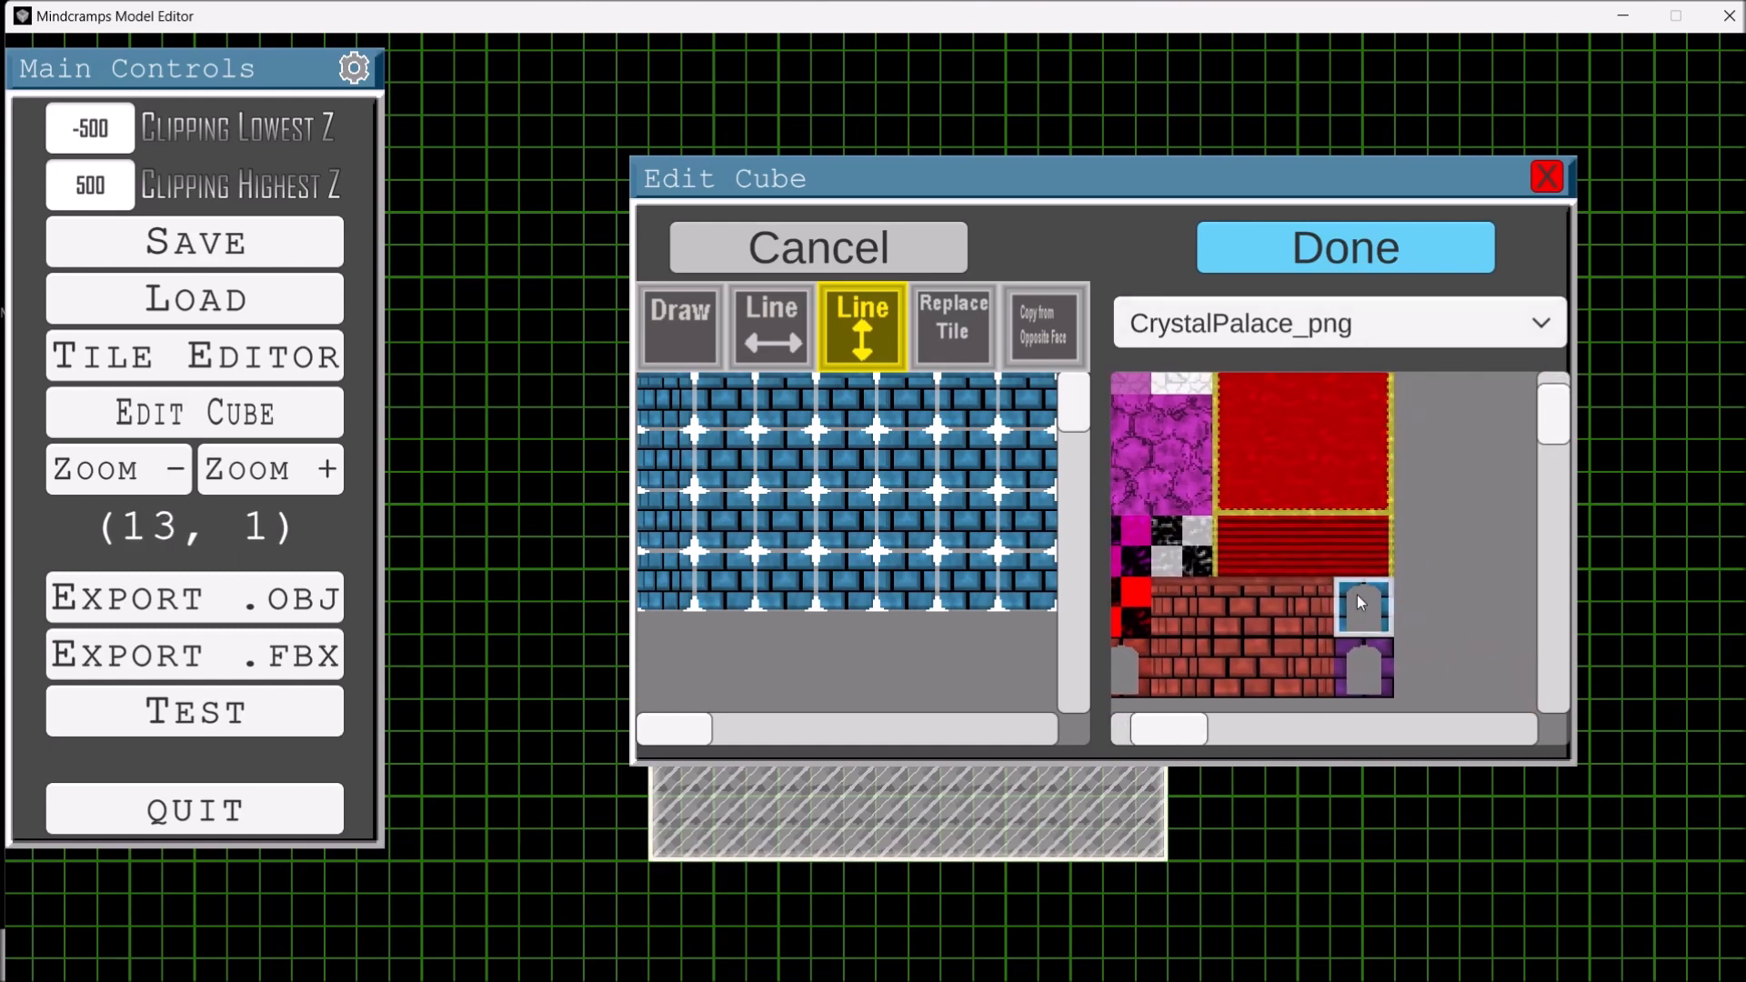
{"action": "left_click", "coordinate": [710, 351]}
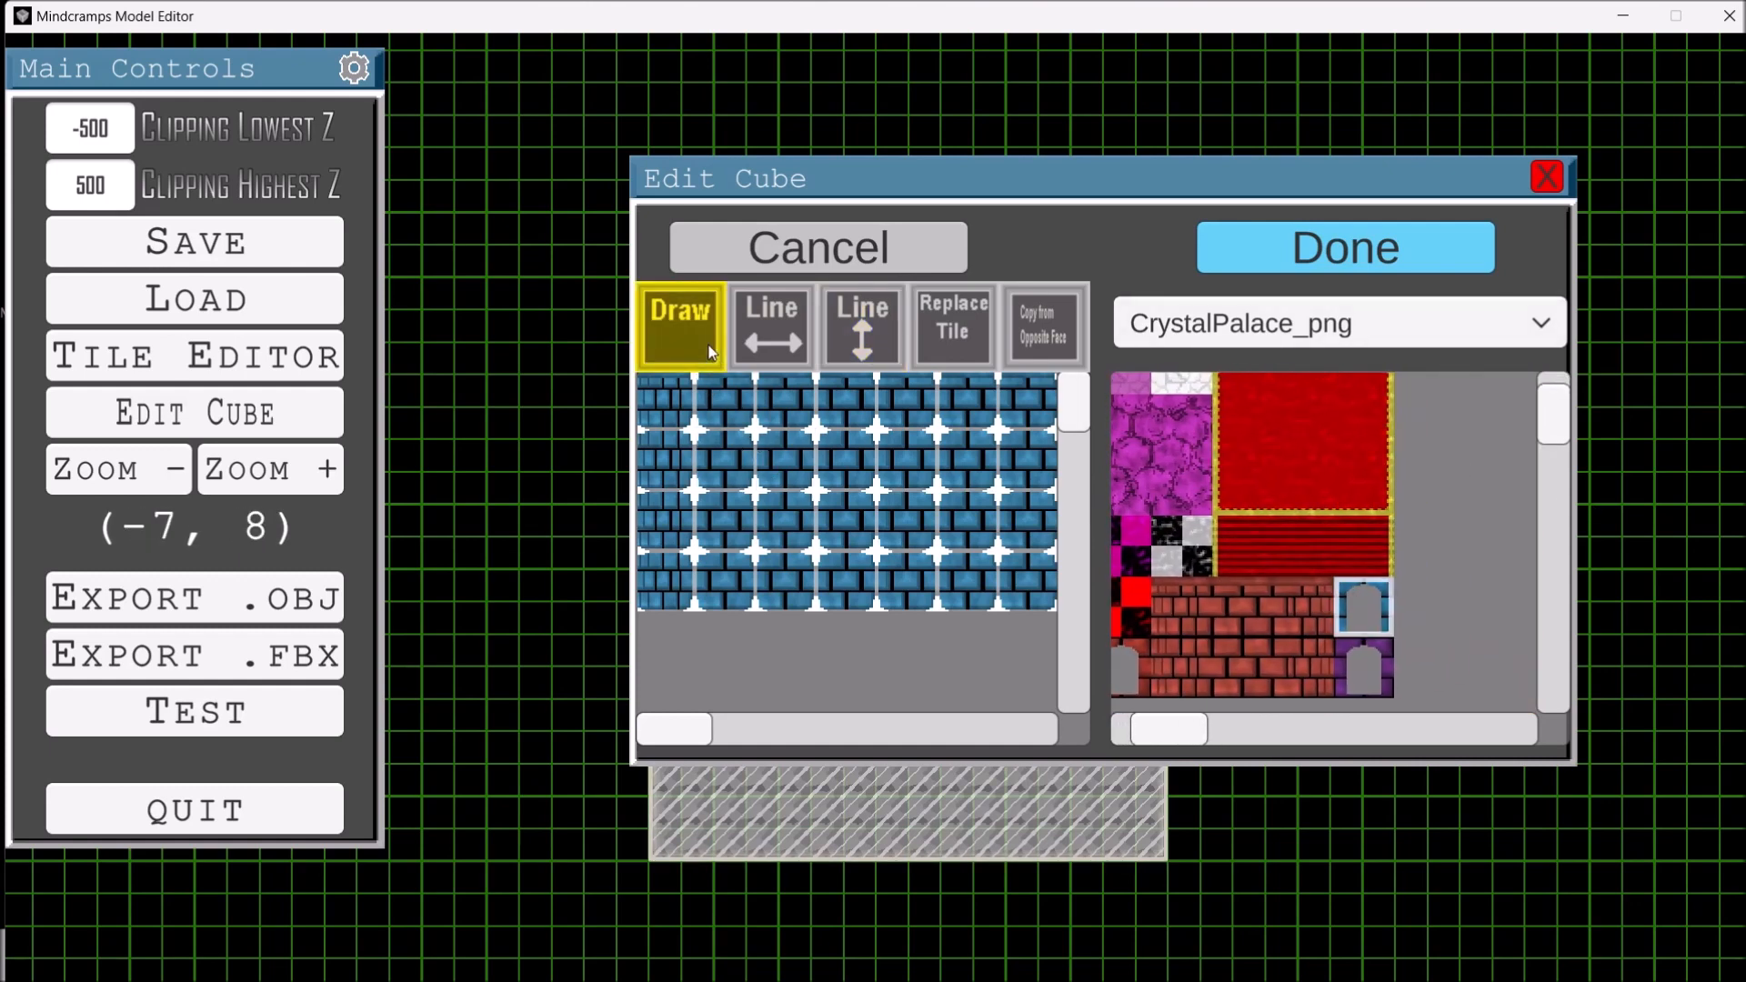
{"action": "left_click_drag", "start_coordinate": [918, 487], "coordinate": [647, 515]}
{"action": "mouse_move", "coordinate": [901, 514]}
{"action": "left_mouse_down"}
{"action": "mouse_move", "coordinate": [700, 520]}
{"action": "mouse_move", "coordinate": [769, 517]}
{"action": "mouse_move", "coordinate": [753, 510]}
{"action": "left_mouse_up"}
{"action": "left_click", "coordinate": [866, 482]}
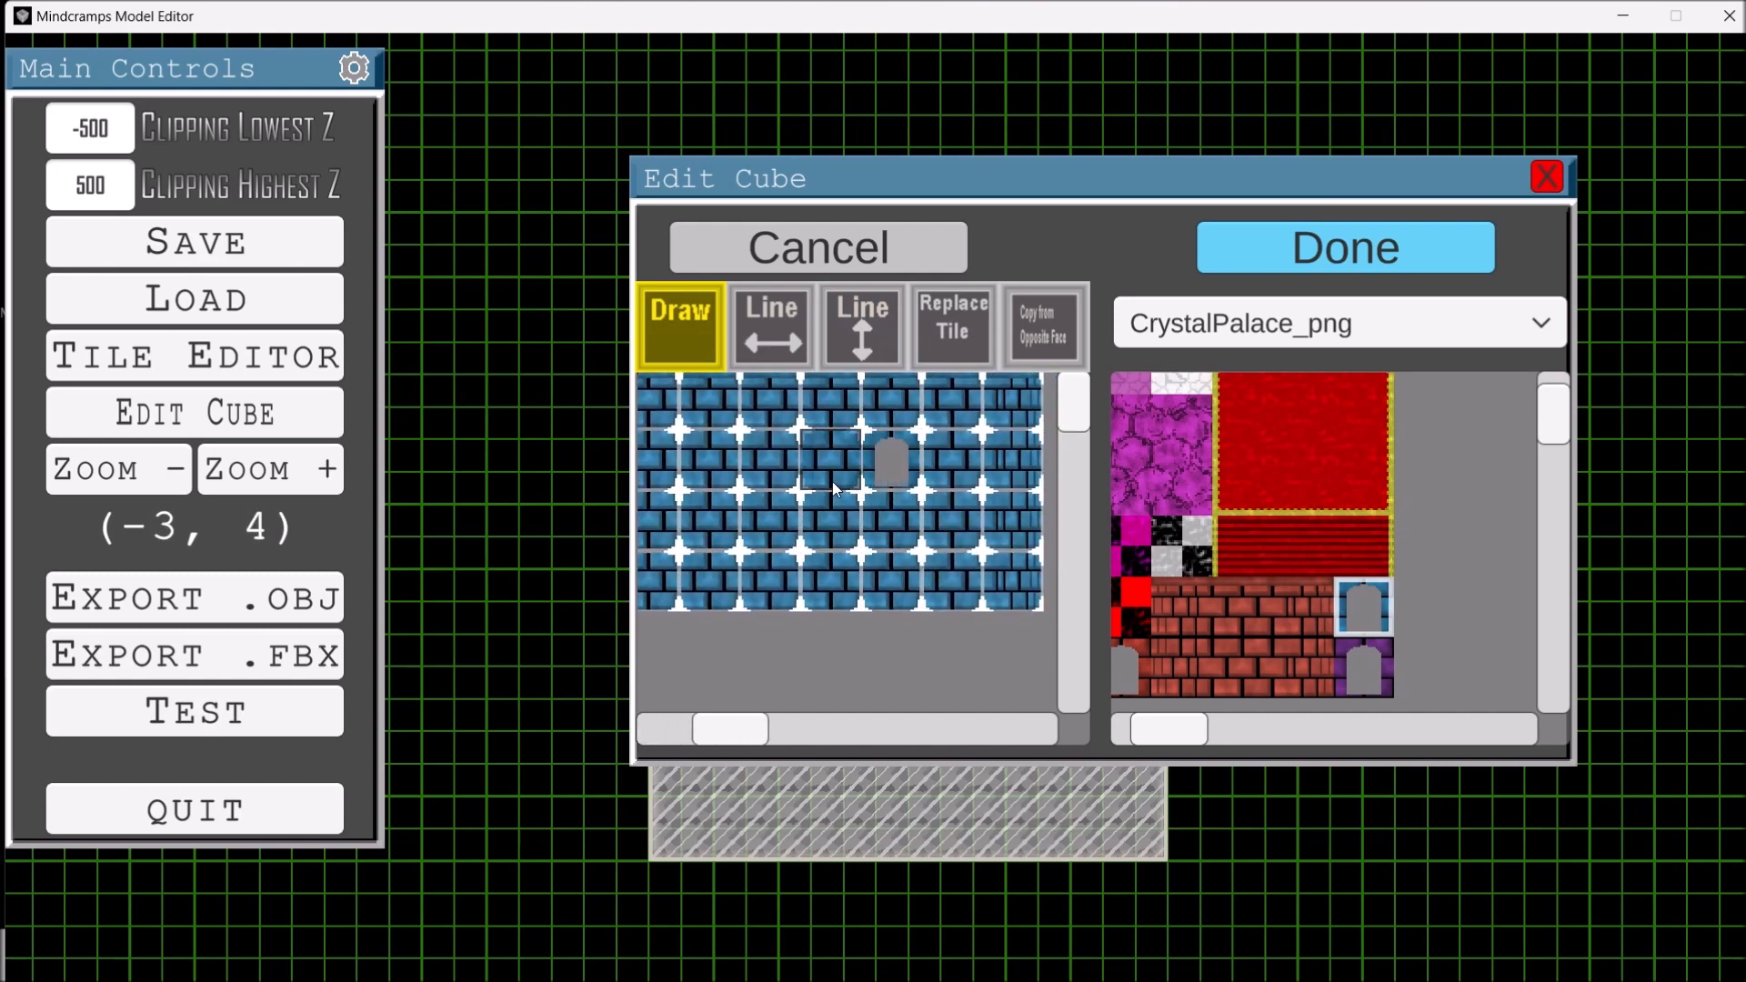
{"action": "left_click", "coordinate": [1295, 265]}
Draw the same blue arched-opening tile in the second row of the wall's back face and apply it.
{"action": "left_click", "coordinate": [1037, 508]}
{"action": "left_click", "coordinate": [786, 460]}
{"action": "left_click", "coordinate": [1324, 269]}
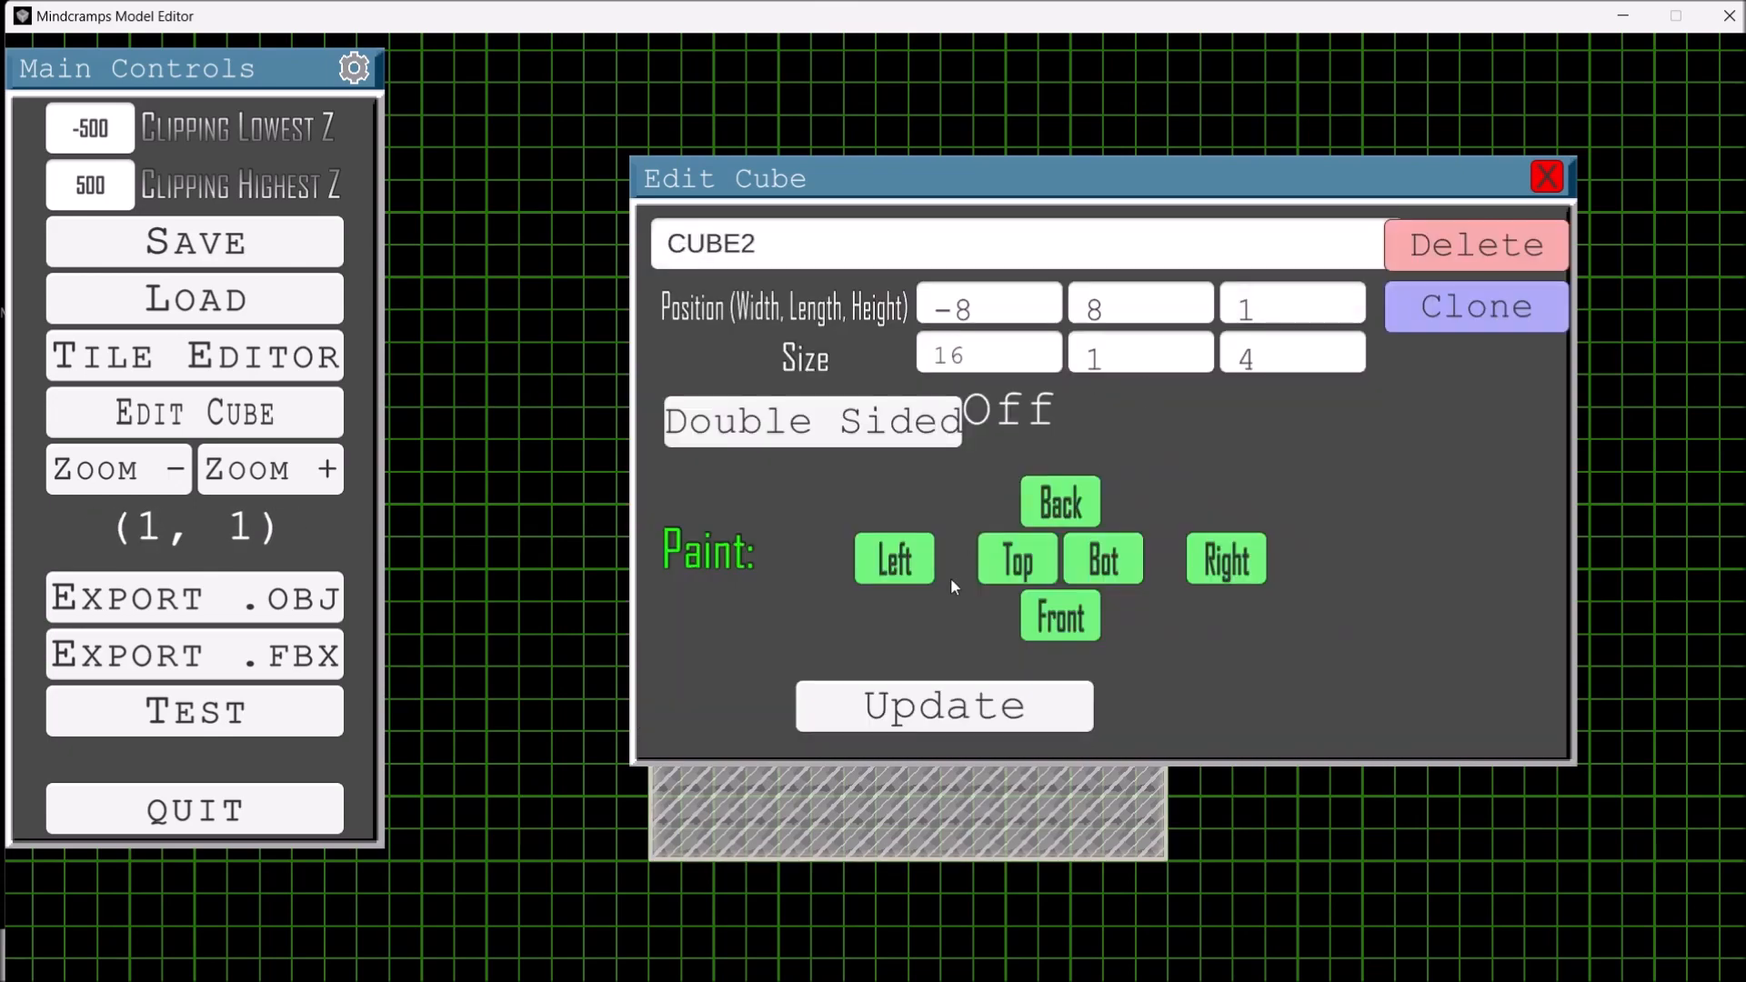
Rename the wall cube Wall 1 and update it.
{"action": "left_click", "coordinate": [976, 258]}
{"action": "type", "text": "Wall 1"}
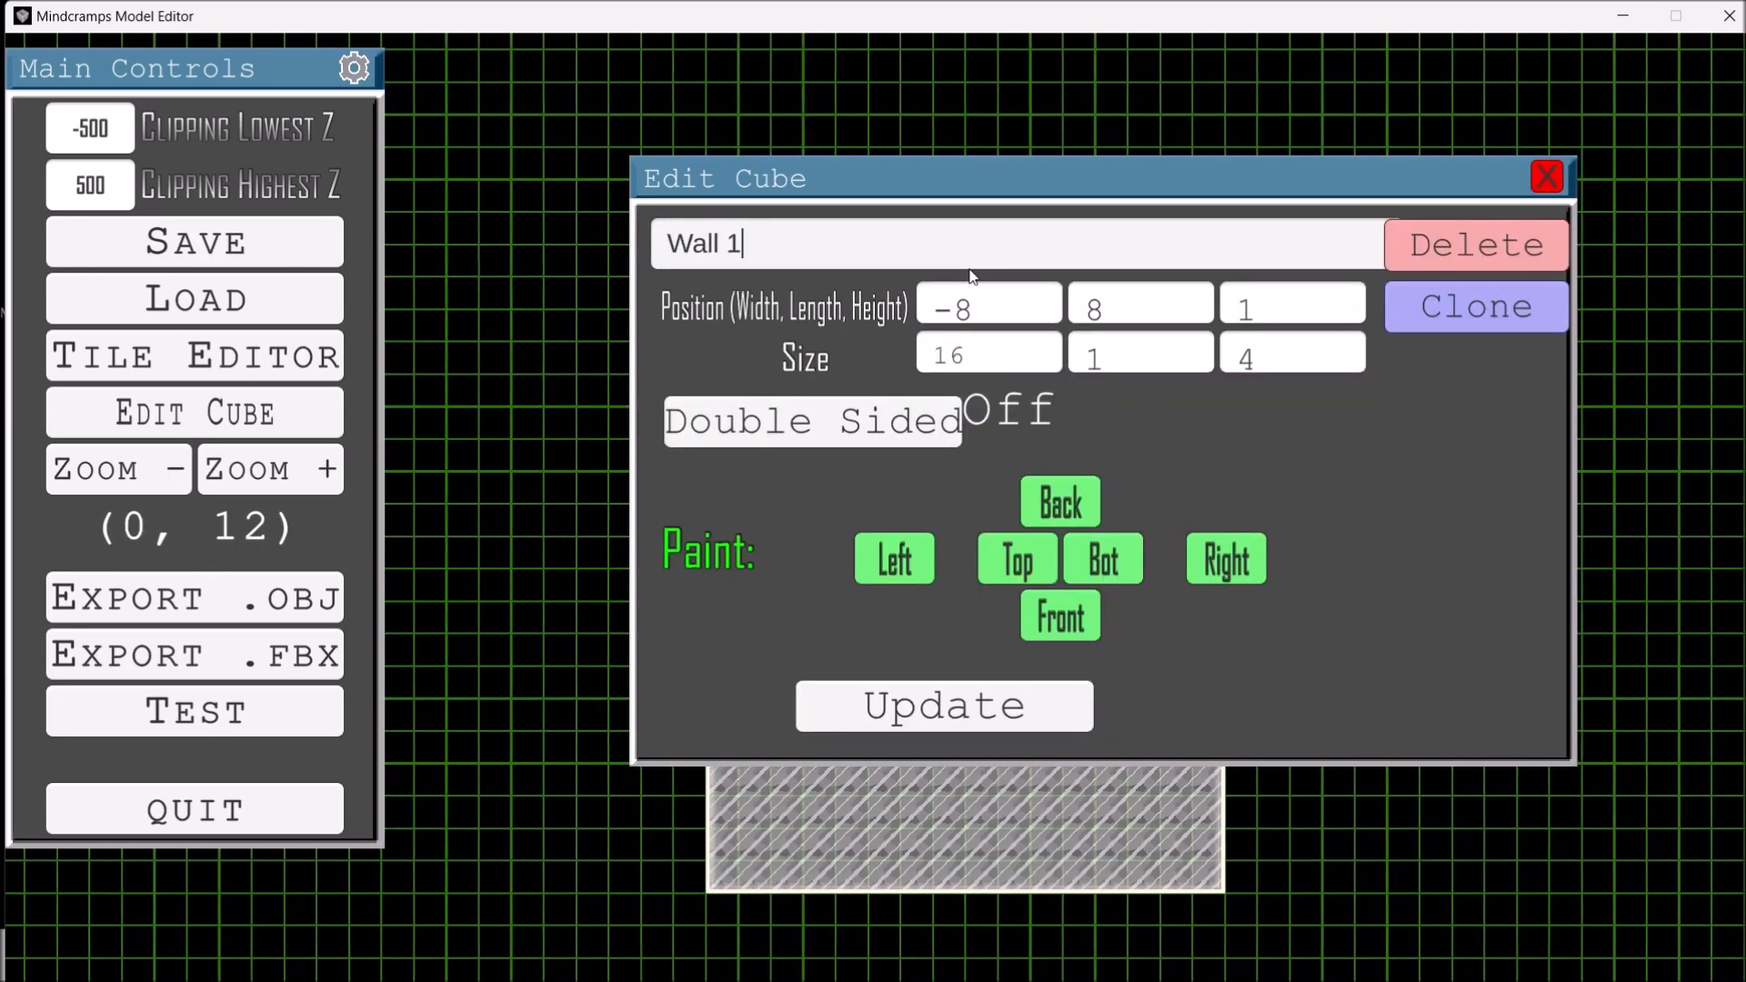
{"action": "left_click", "coordinate": [962, 706]}
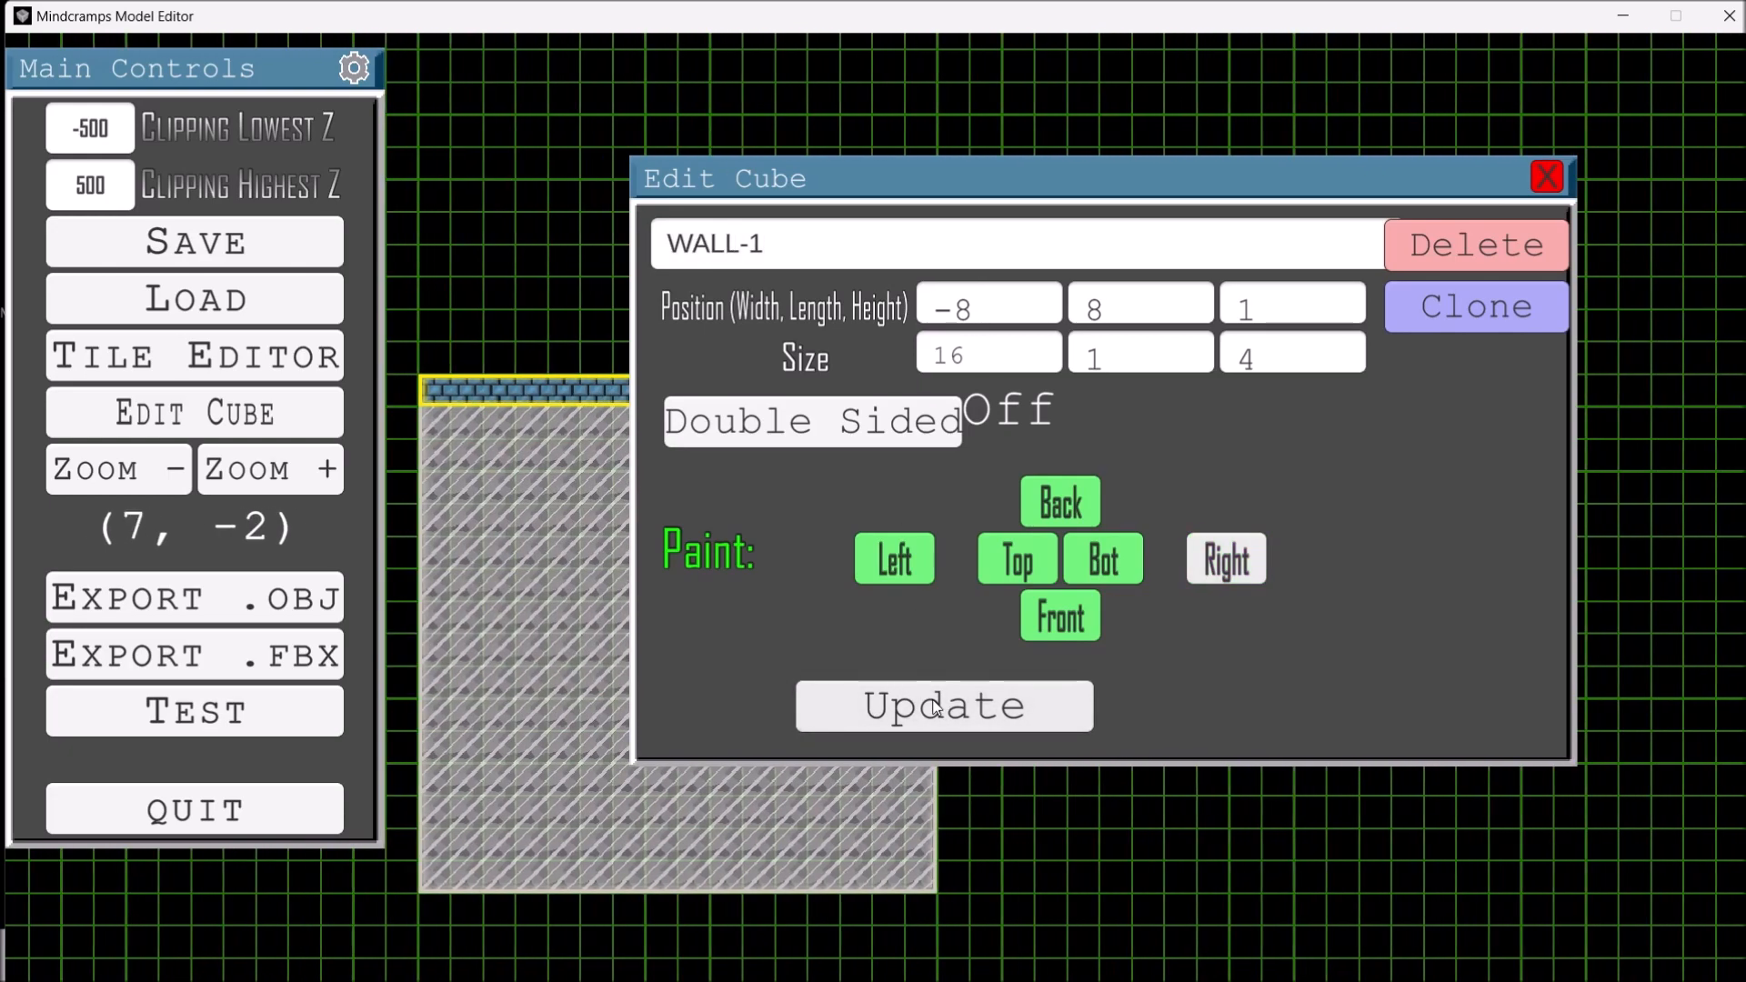
Clone the wall to position -8, -7, 1 along the floor's opposite edge.
{"action": "left_click", "coordinate": [1449, 313]}
{"action": "left_click", "coordinate": [1141, 306]}
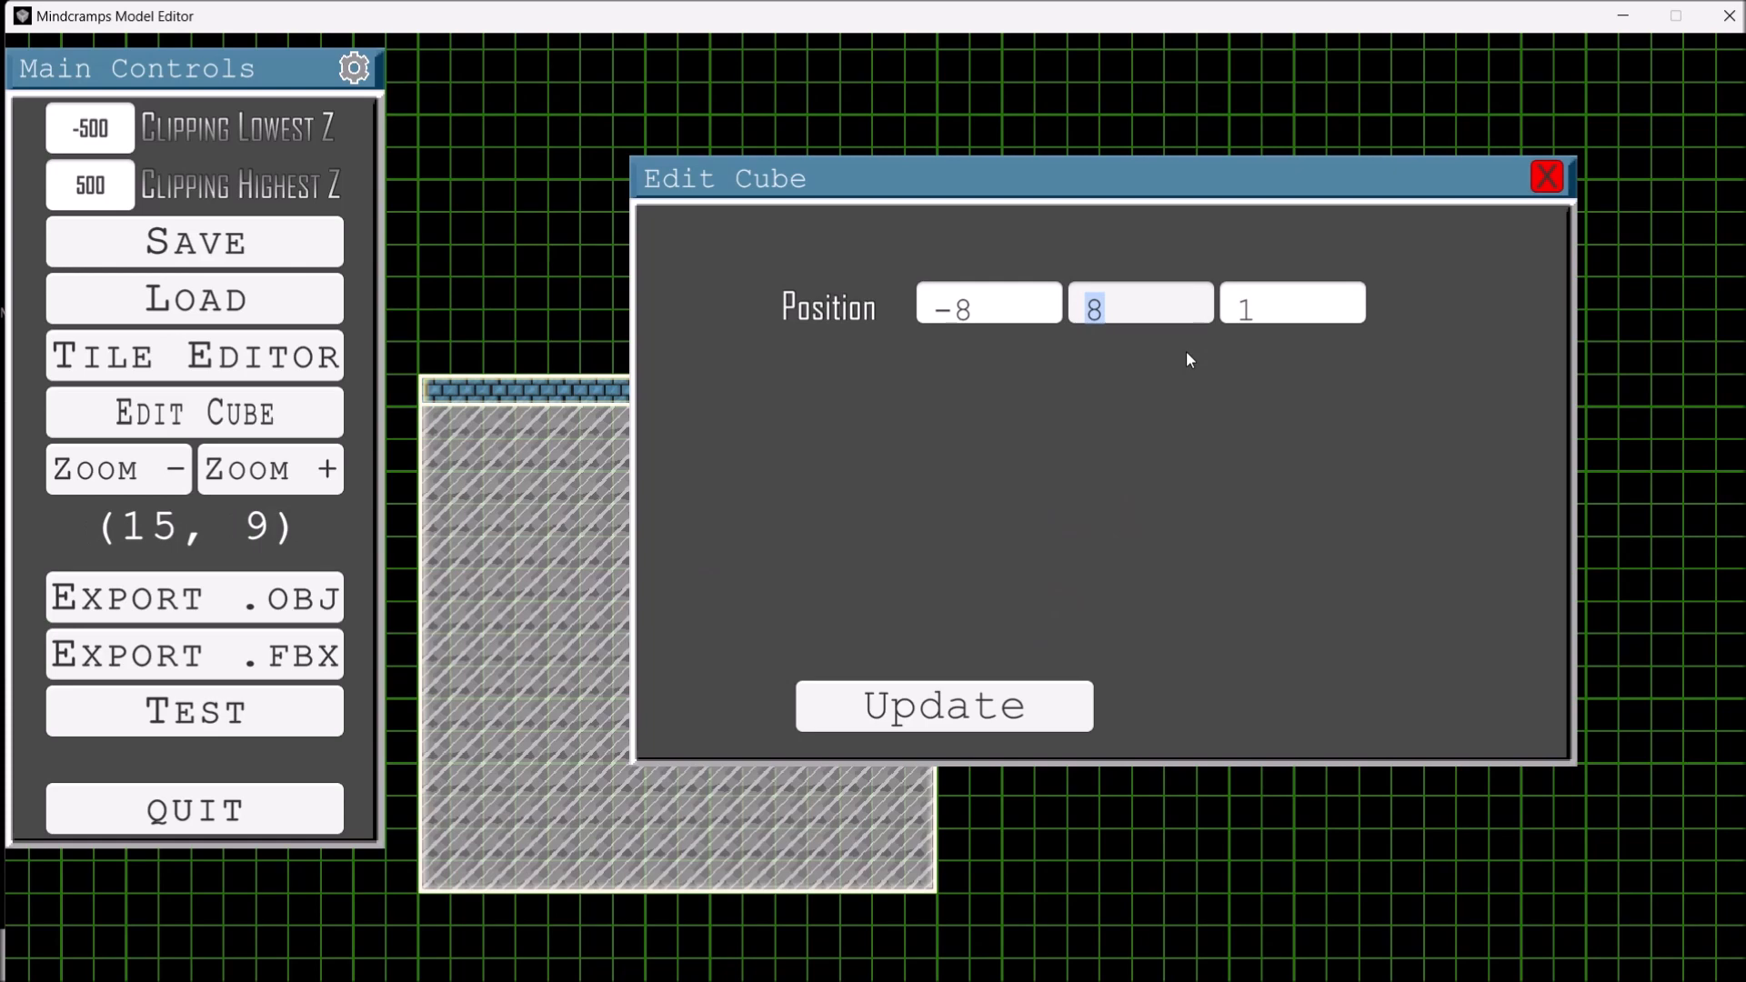
{"action": "type", "text": "-8"}
{"action": "key", "text": "BackSpace"}
{"action": "type", "text": "7"}
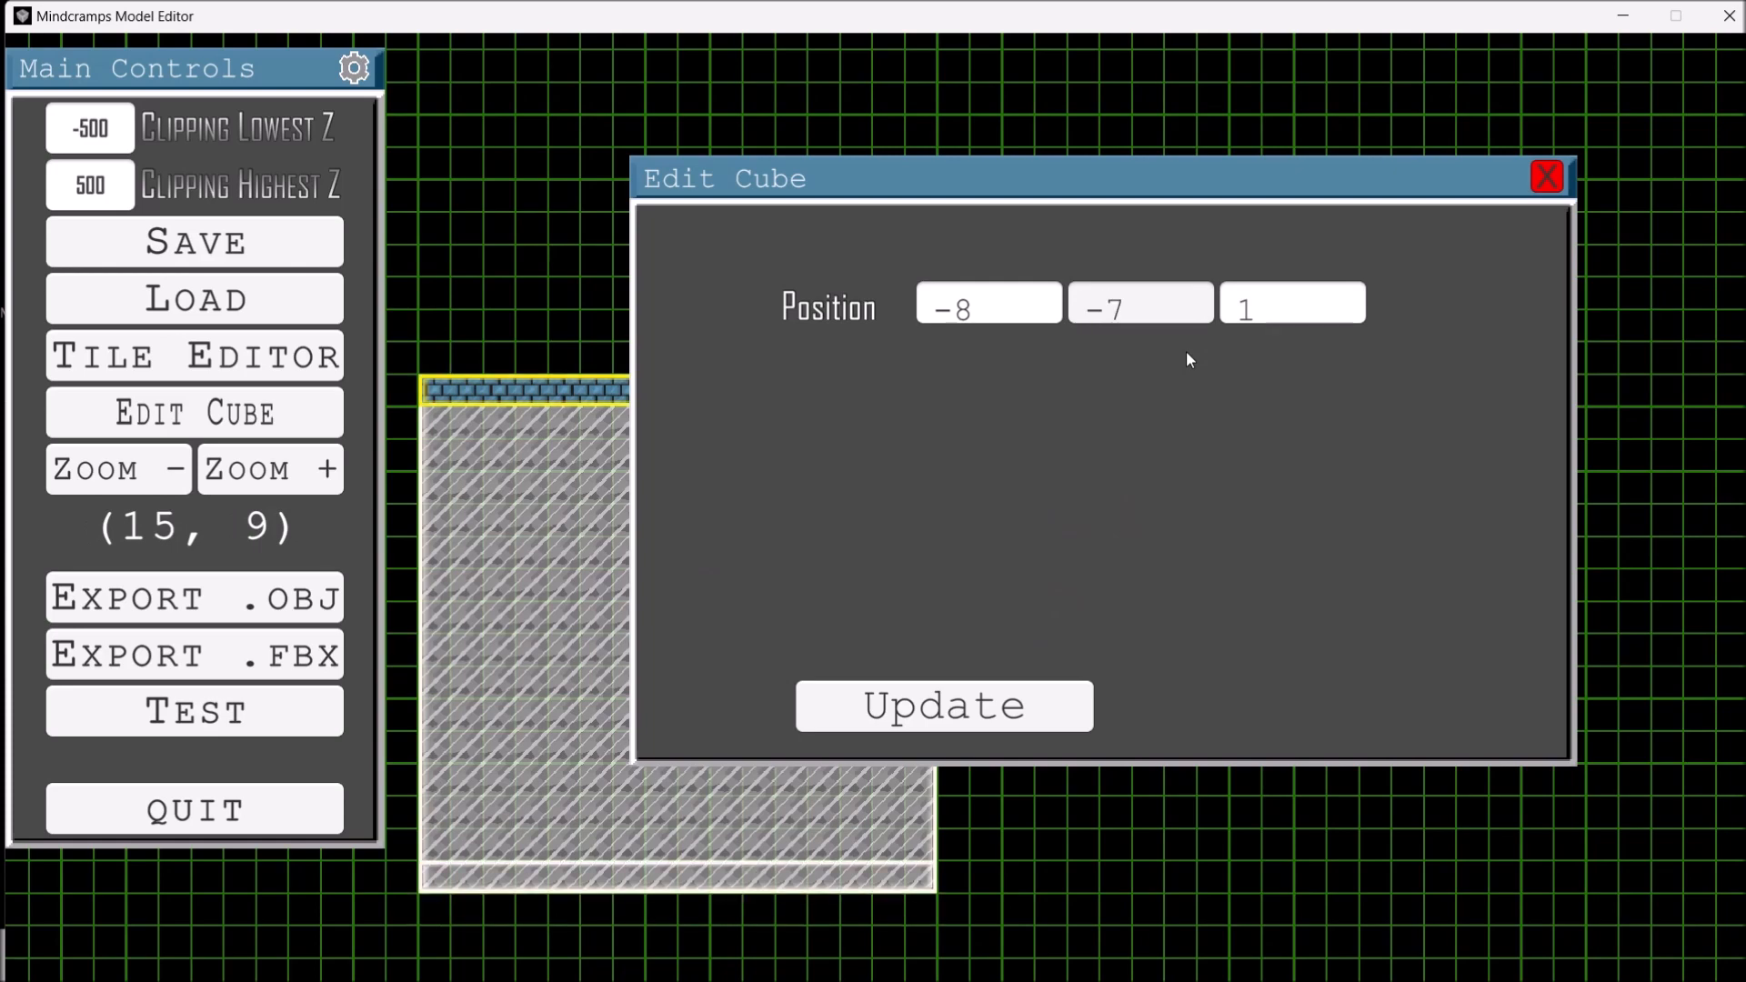
{"action": "left_click", "coordinate": [952, 726]}
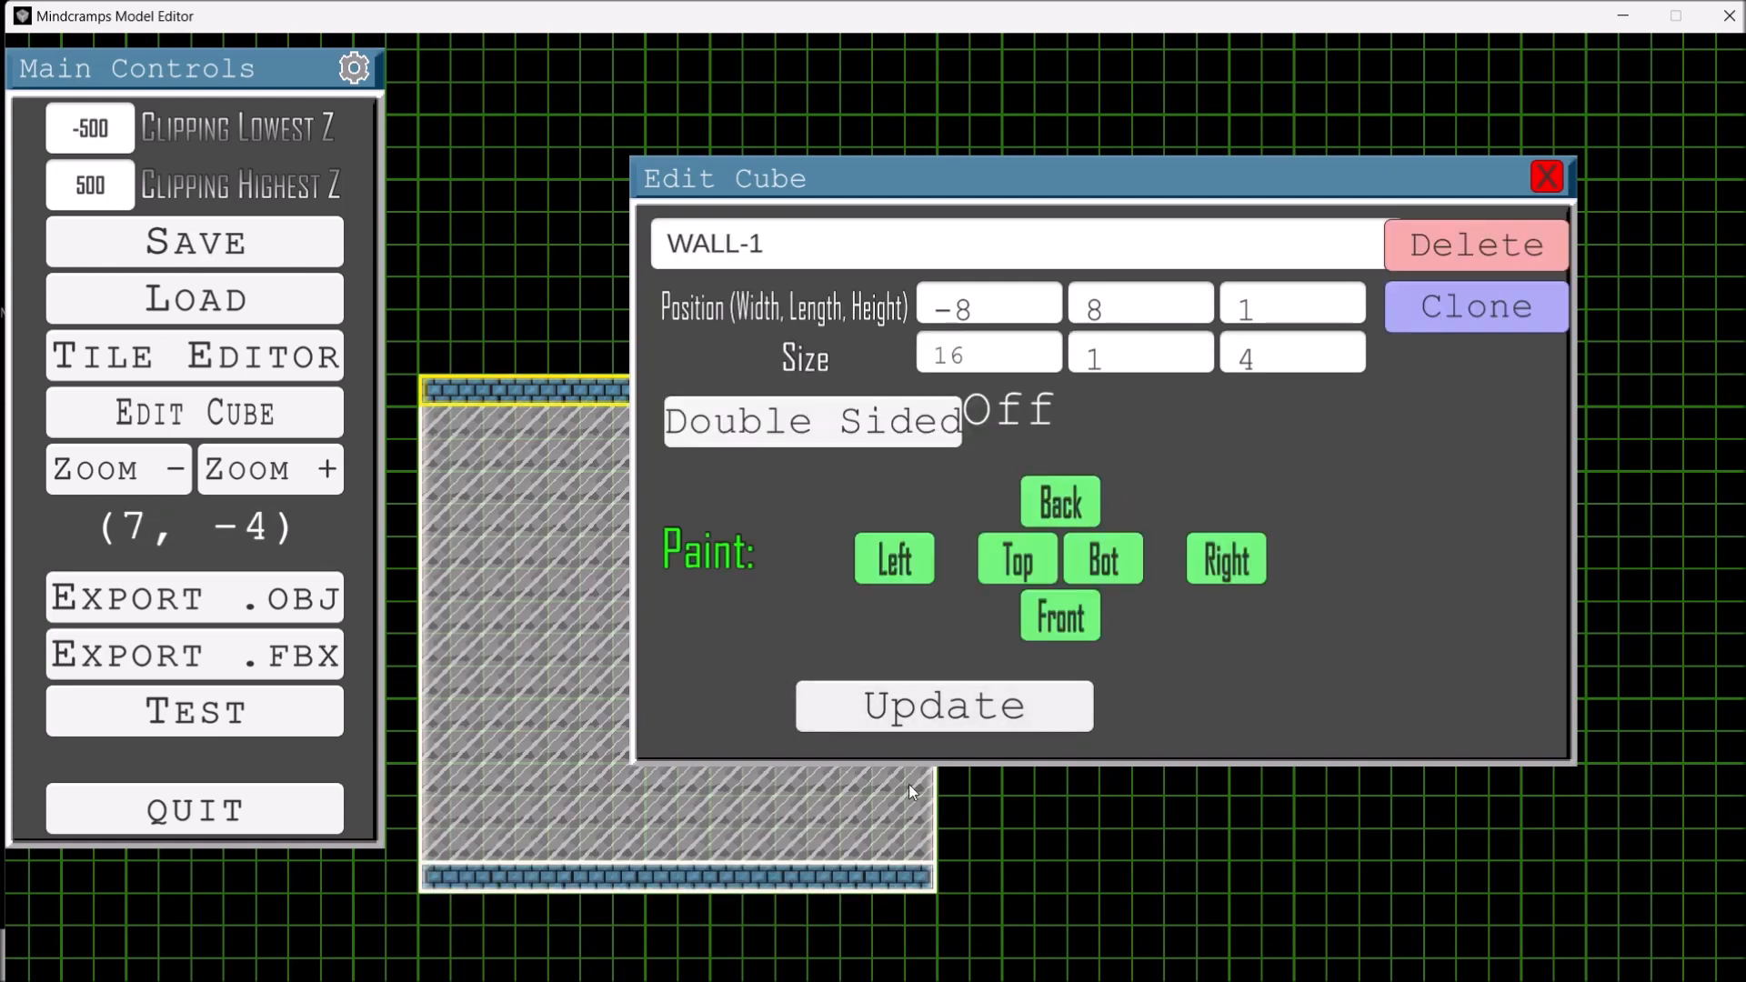
Rename the cloned wall WALL-2, update it and close the cube editor.
{"action": "left_click", "coordinate": [784, 874]}
{"action": "left_click", "coordinate": [781, 875]}
{"action": "left_click", "coordinate": [850, 255]}
{"action": "key", "text": "Home"}
{"action": "key", "text": "Right"}
{"action": "key", "text": "BackSpace"}
{"action": "type", "text": "W"}
{"action": "key", "text": "Right"}
{"action": "key", "text": "Right"}
{"action": "key", "text": "Right"}
{"action": "key", "text": "Right"}
{"action": "key", "text": "Right"}
{"action": "key", "text": "Right"}
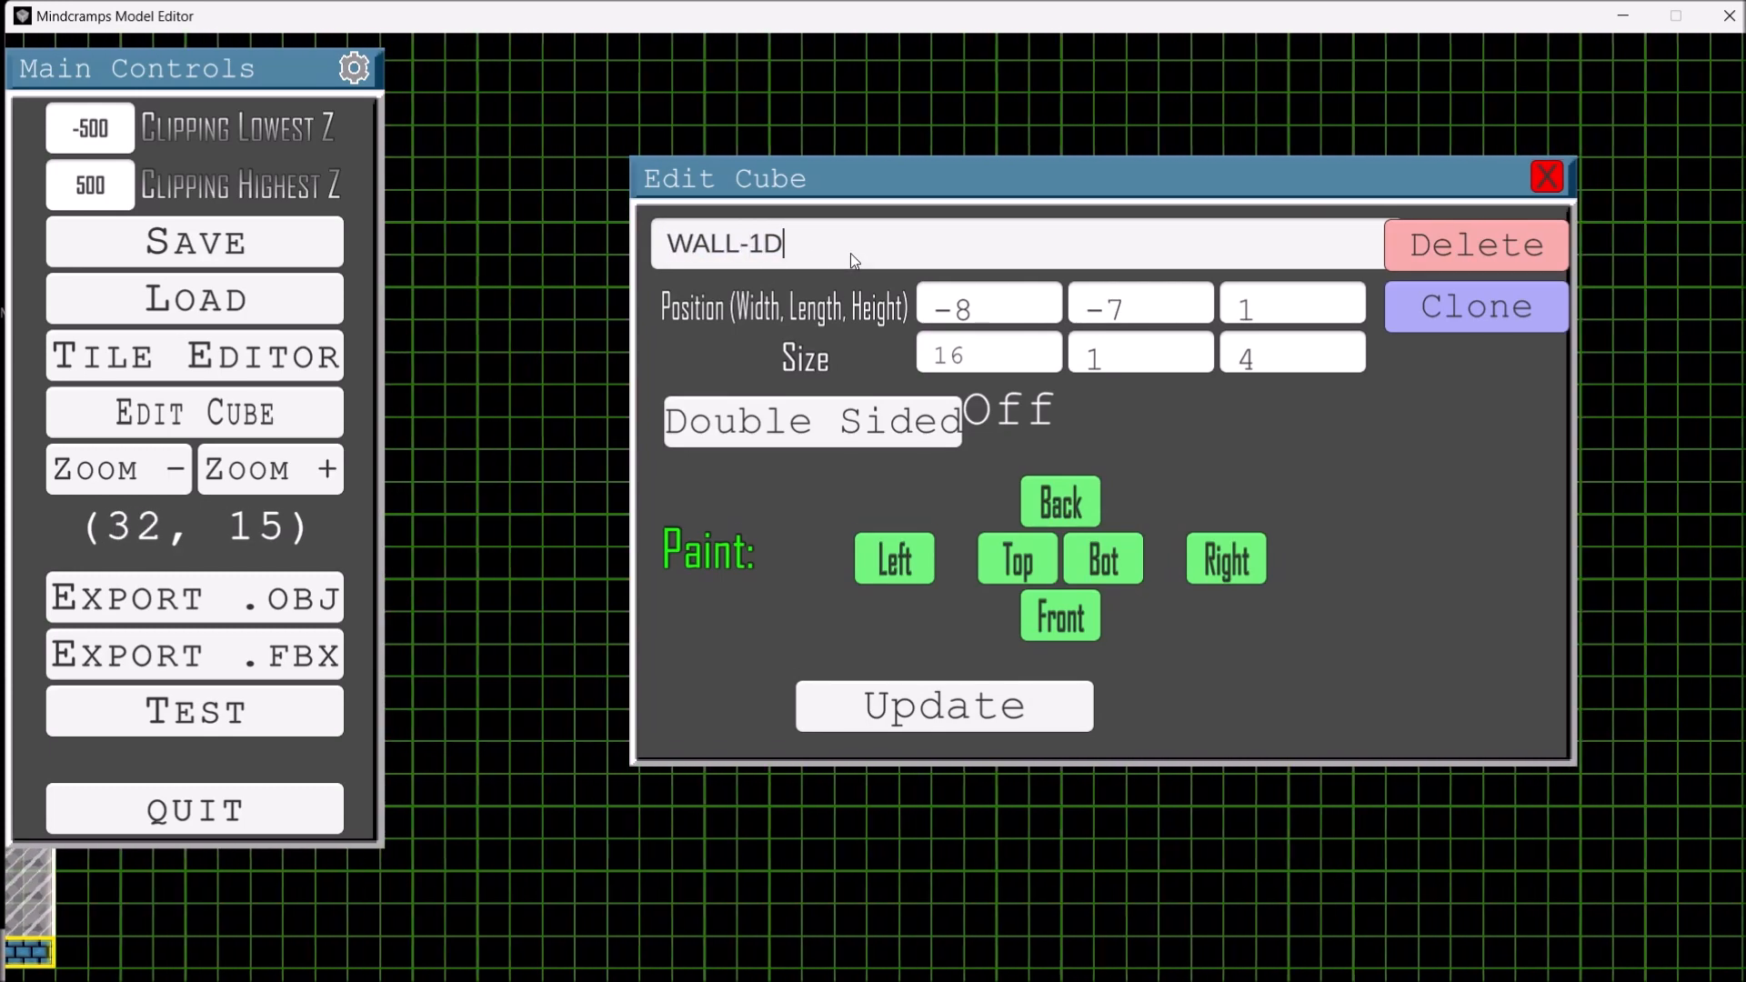
{"action": "key", "text": "BackSpace"}
{"action": "key", "text": "BackSpace"}
{"action": "type", "text": "2aa"}
{"action": "key", "text": "BackSpace"}
{"action": "key", "text": "BackSpace"}
{"action": "left_click", "coordinate": [904, 714]}
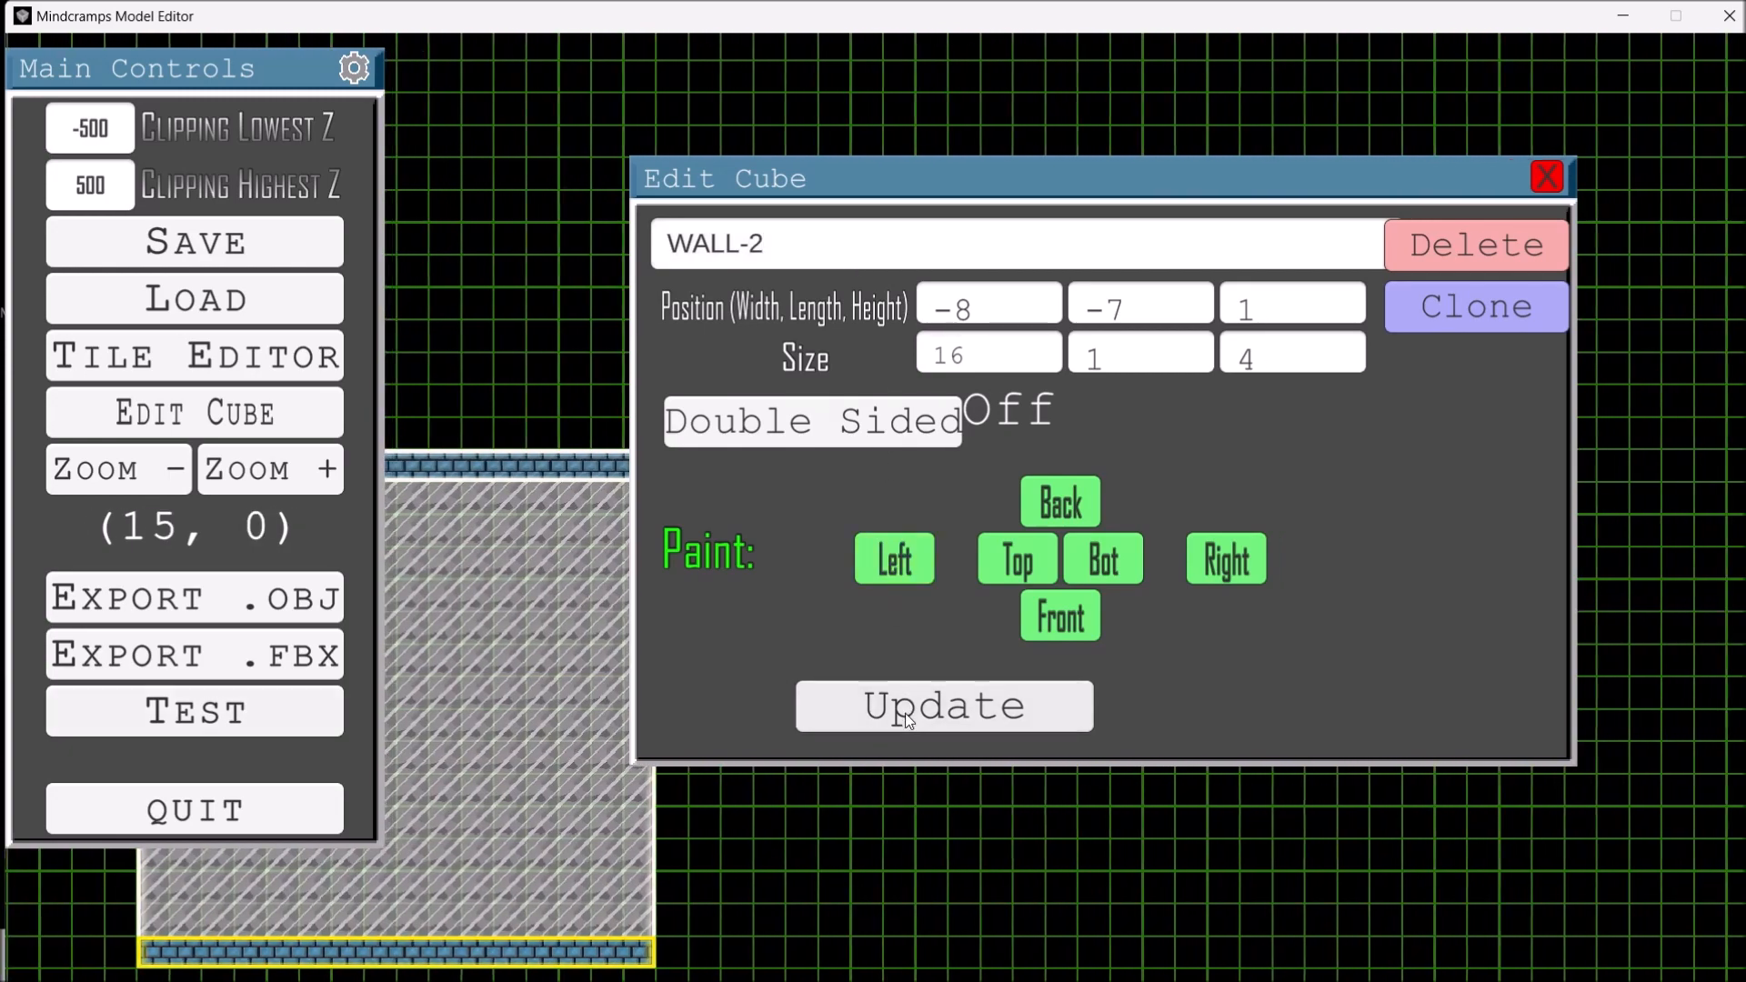
{"action": "left_click", "coordinate": [1549, 177]}
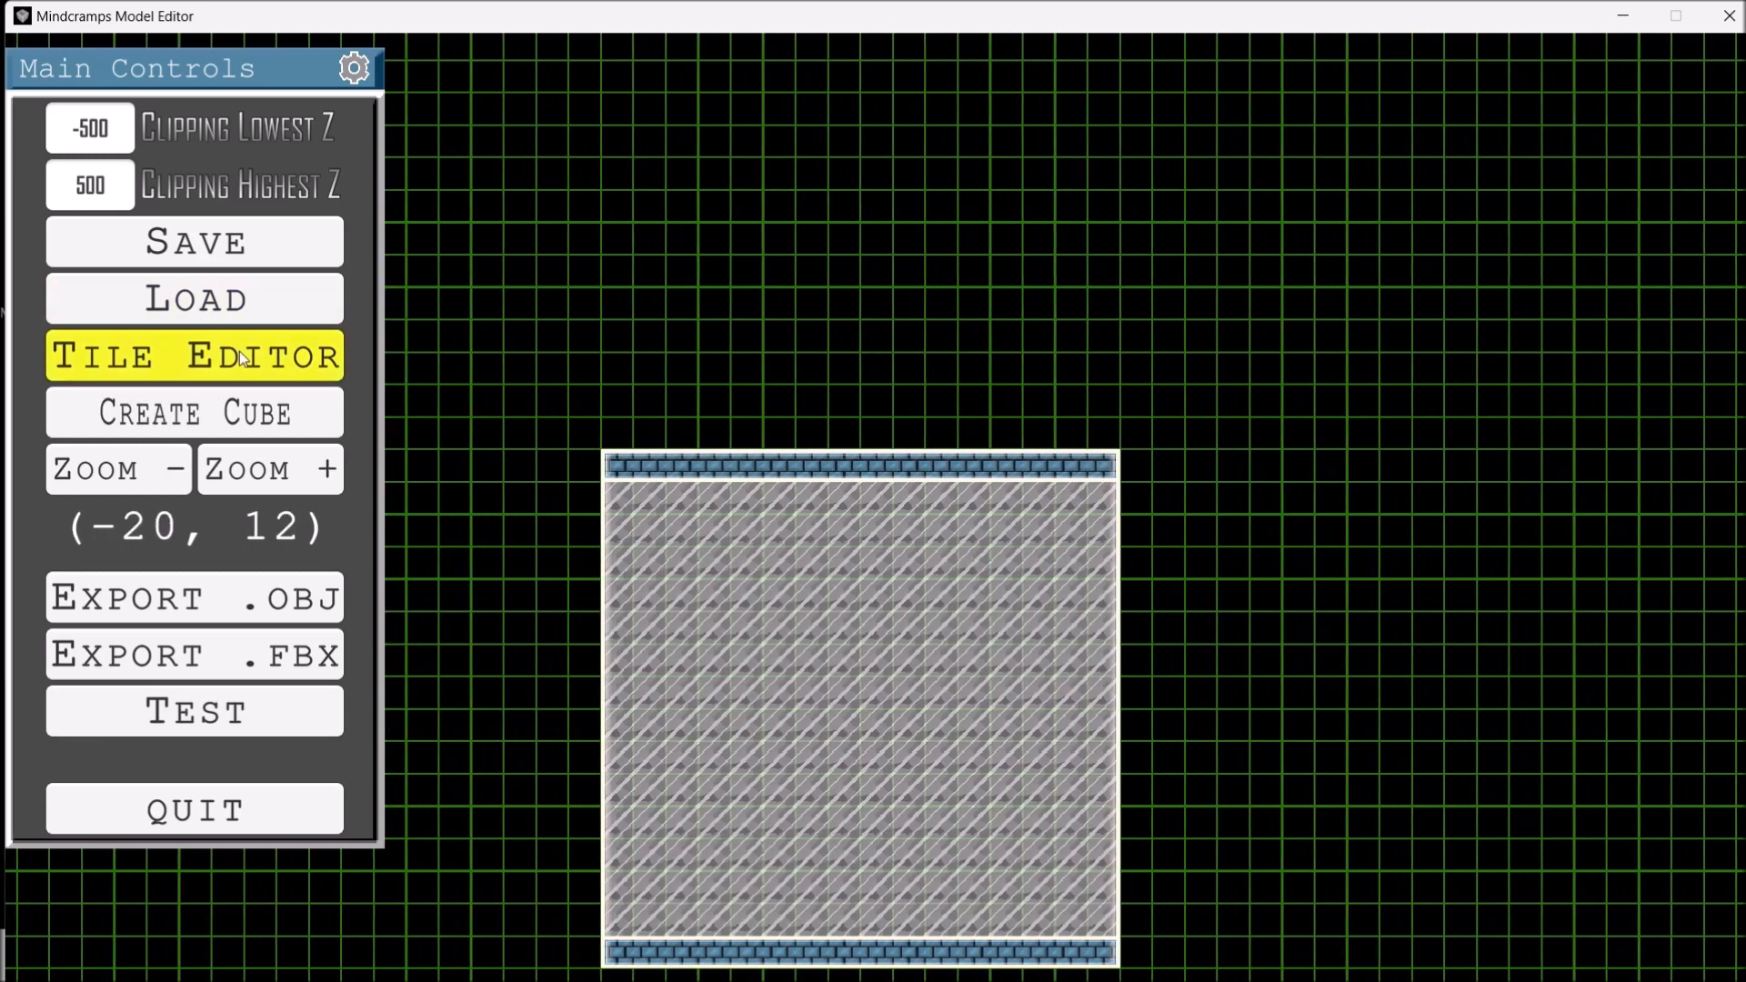
Create a 16 × 16 cube covering the whole floor area with height 1 and elevation 5.
{"action": "left_click", "coordinate": [194, 413]}
{"action": "left_click", "coordinate": [790, 186]}
{"action": "left_click", "coordinate": [941, 487]}
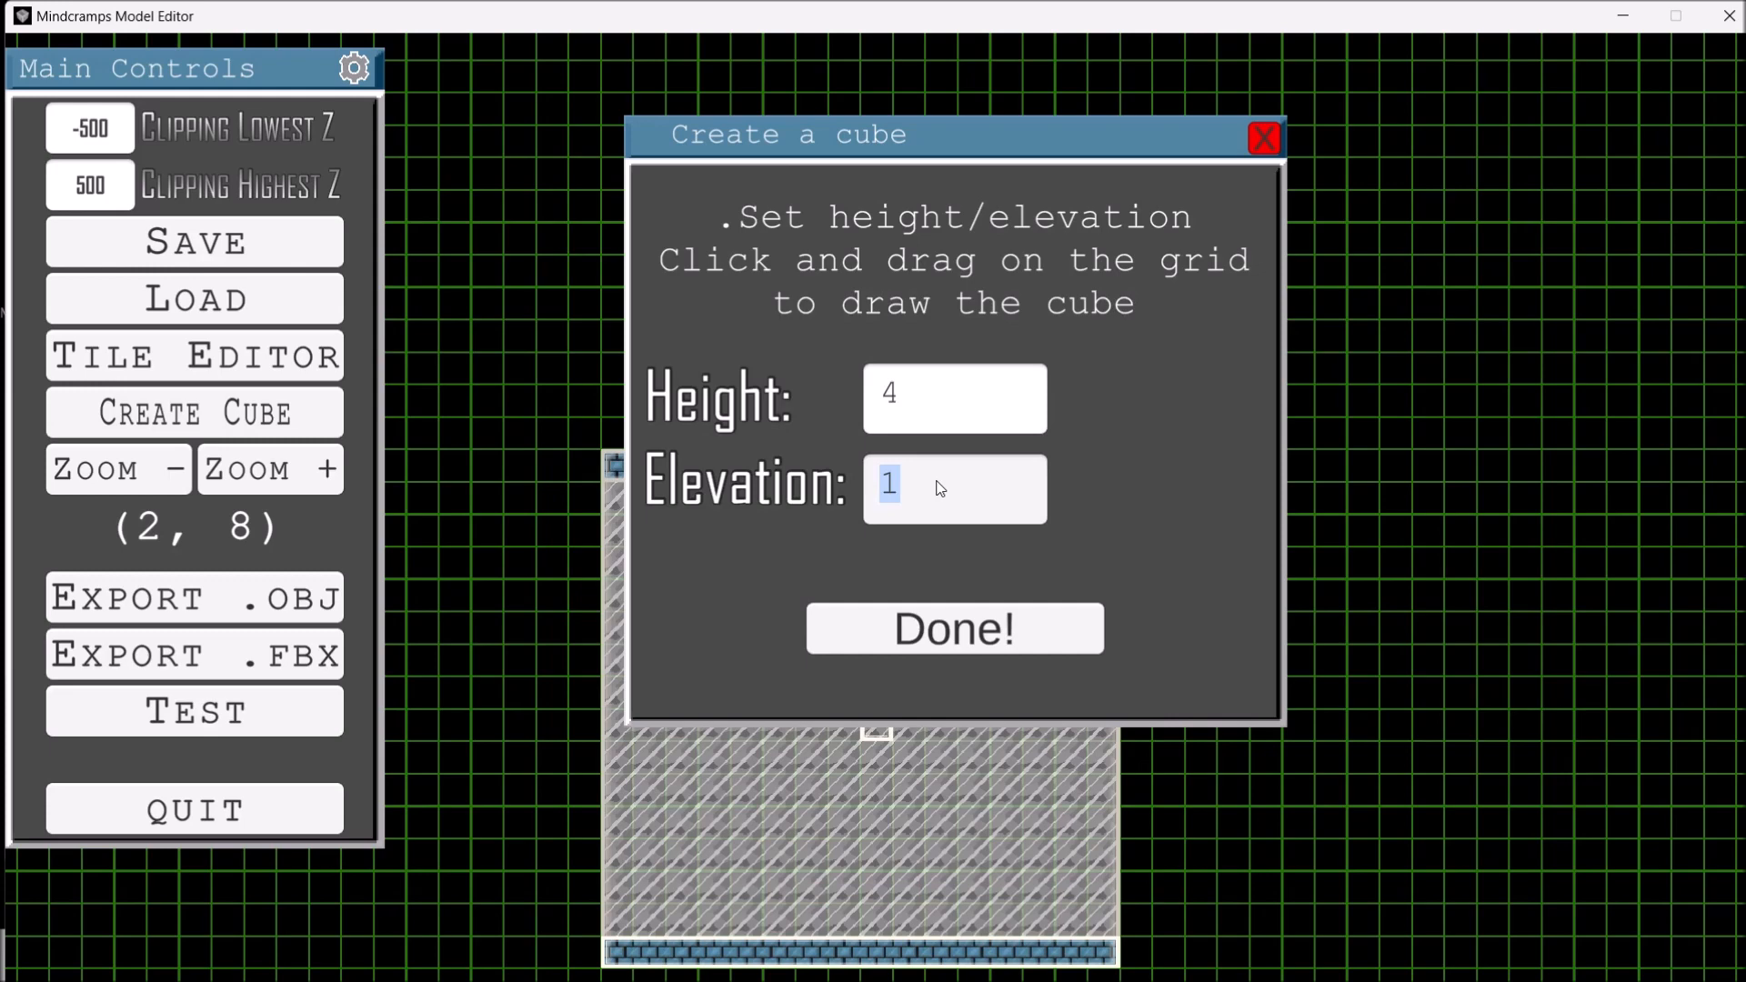
{"action": "left_click", "coordinate": [937, 428]}
{"action": "type", "text": "1"}
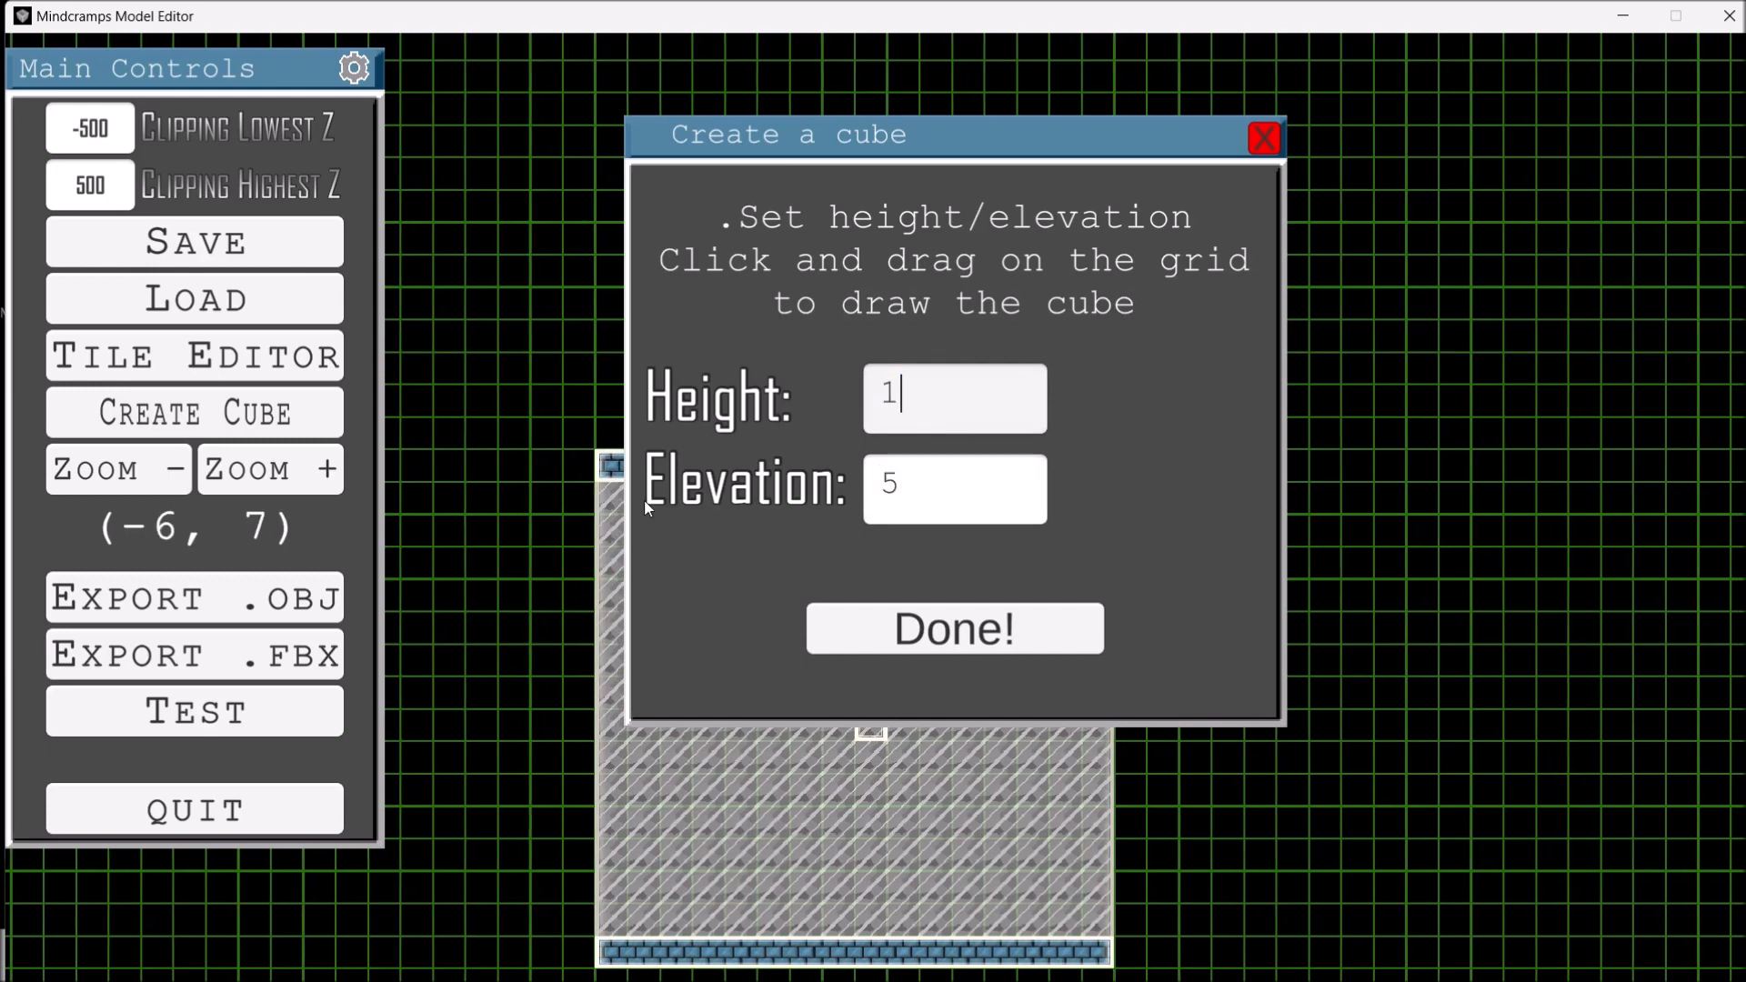
{"action": "left_click_drag", "start_coordinate": [657, 660], "coordinate": [951, 899]}
{"action": "key", "text": "d"}
{"action": "key", "text": "d"}
{"action": "scroll", "coordinate": [564, 570], "scroll_direction": "down", "scroll_amount": 1}
{"action": "left_click_drag", "start_coordinate": [943, 133], "coordinate": [1284, 153]}
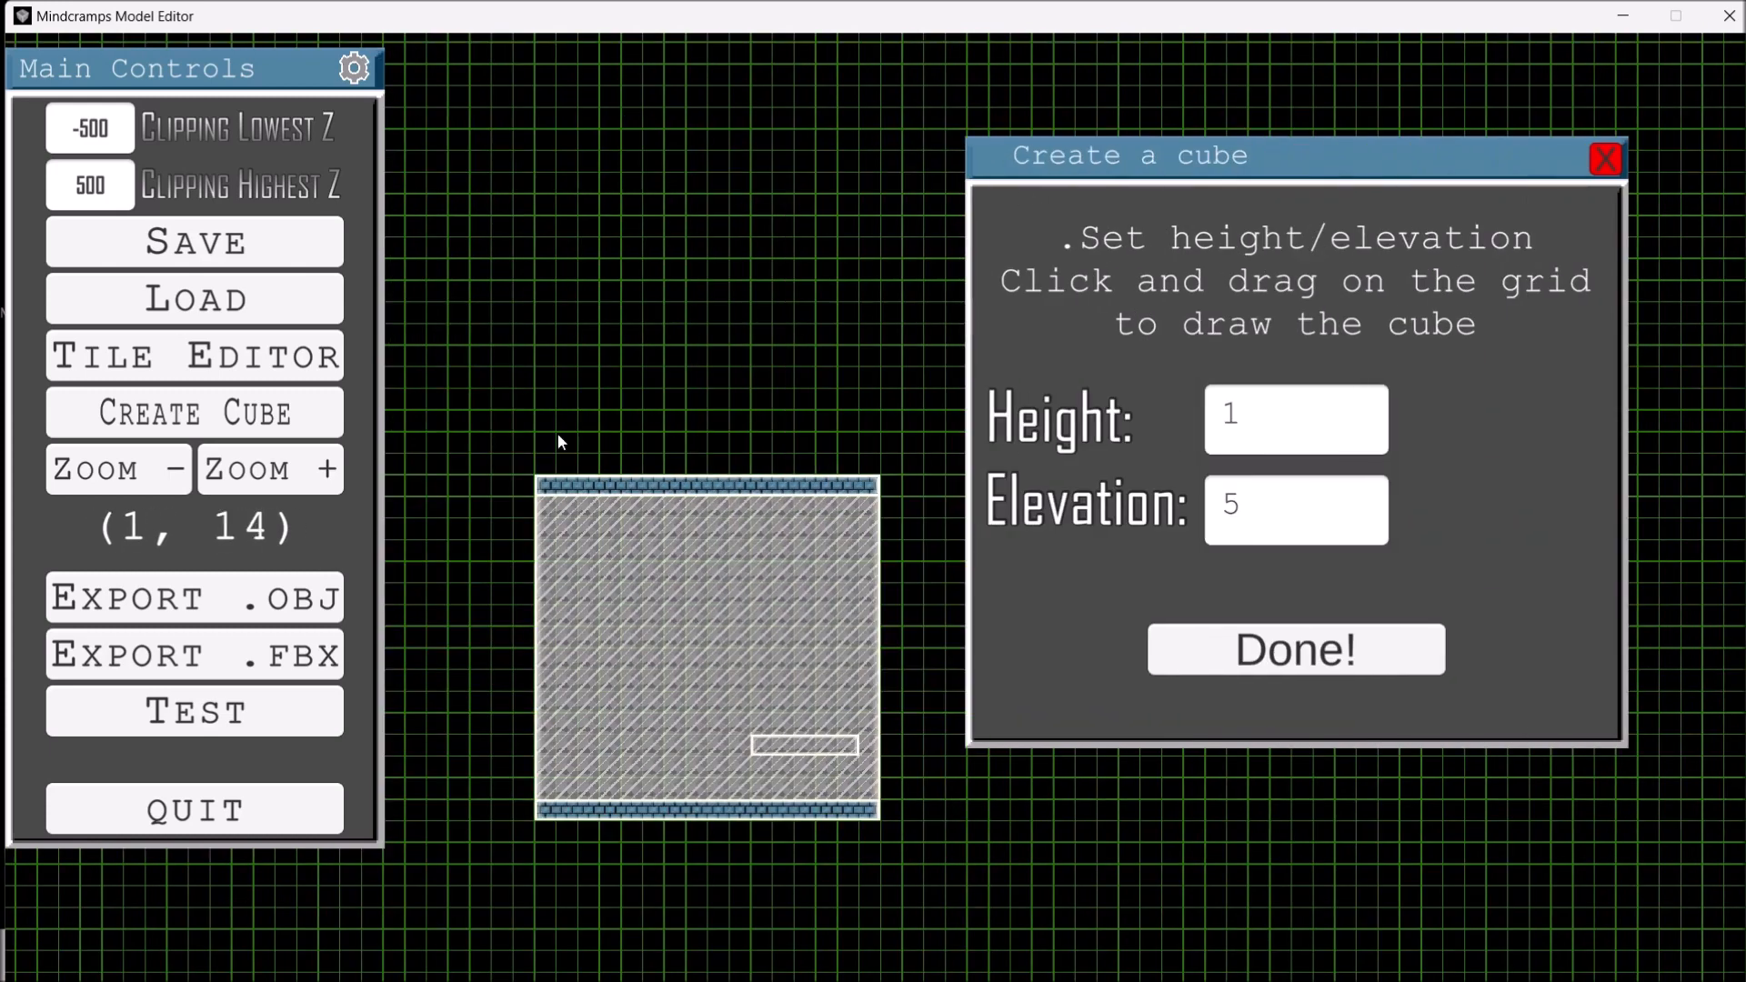
{"action": "mouse_move", "coordinate": [537, 484]}
{"action": "left_mouse_down"}
{"action": "mouse_move", "coordinate": [898, 788]}
{"action": "mouse_move", "coordinate": [896, 822]}
{"action": "left_mouse_up"}
{"action": "left_click", "coordinate": [1379, 664]}
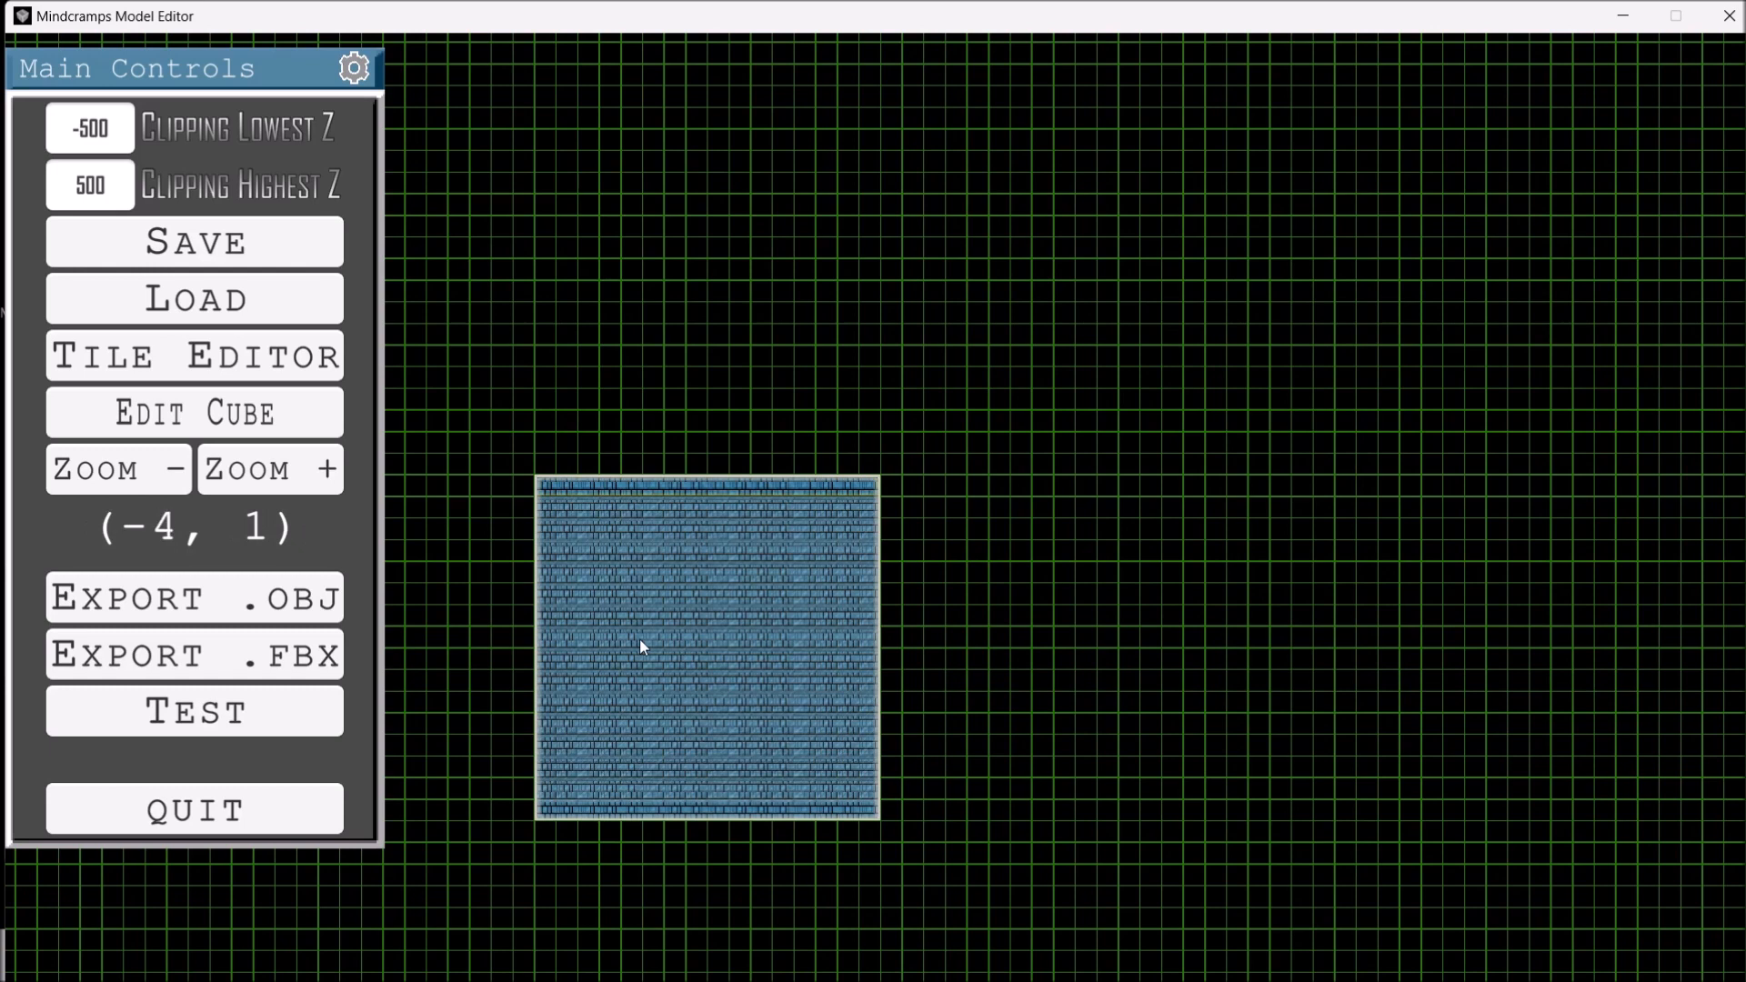
Rename the new 16 × 16 cube Ceiling and update it.
{"action": "left_click", "coordinate": [643, 646]}
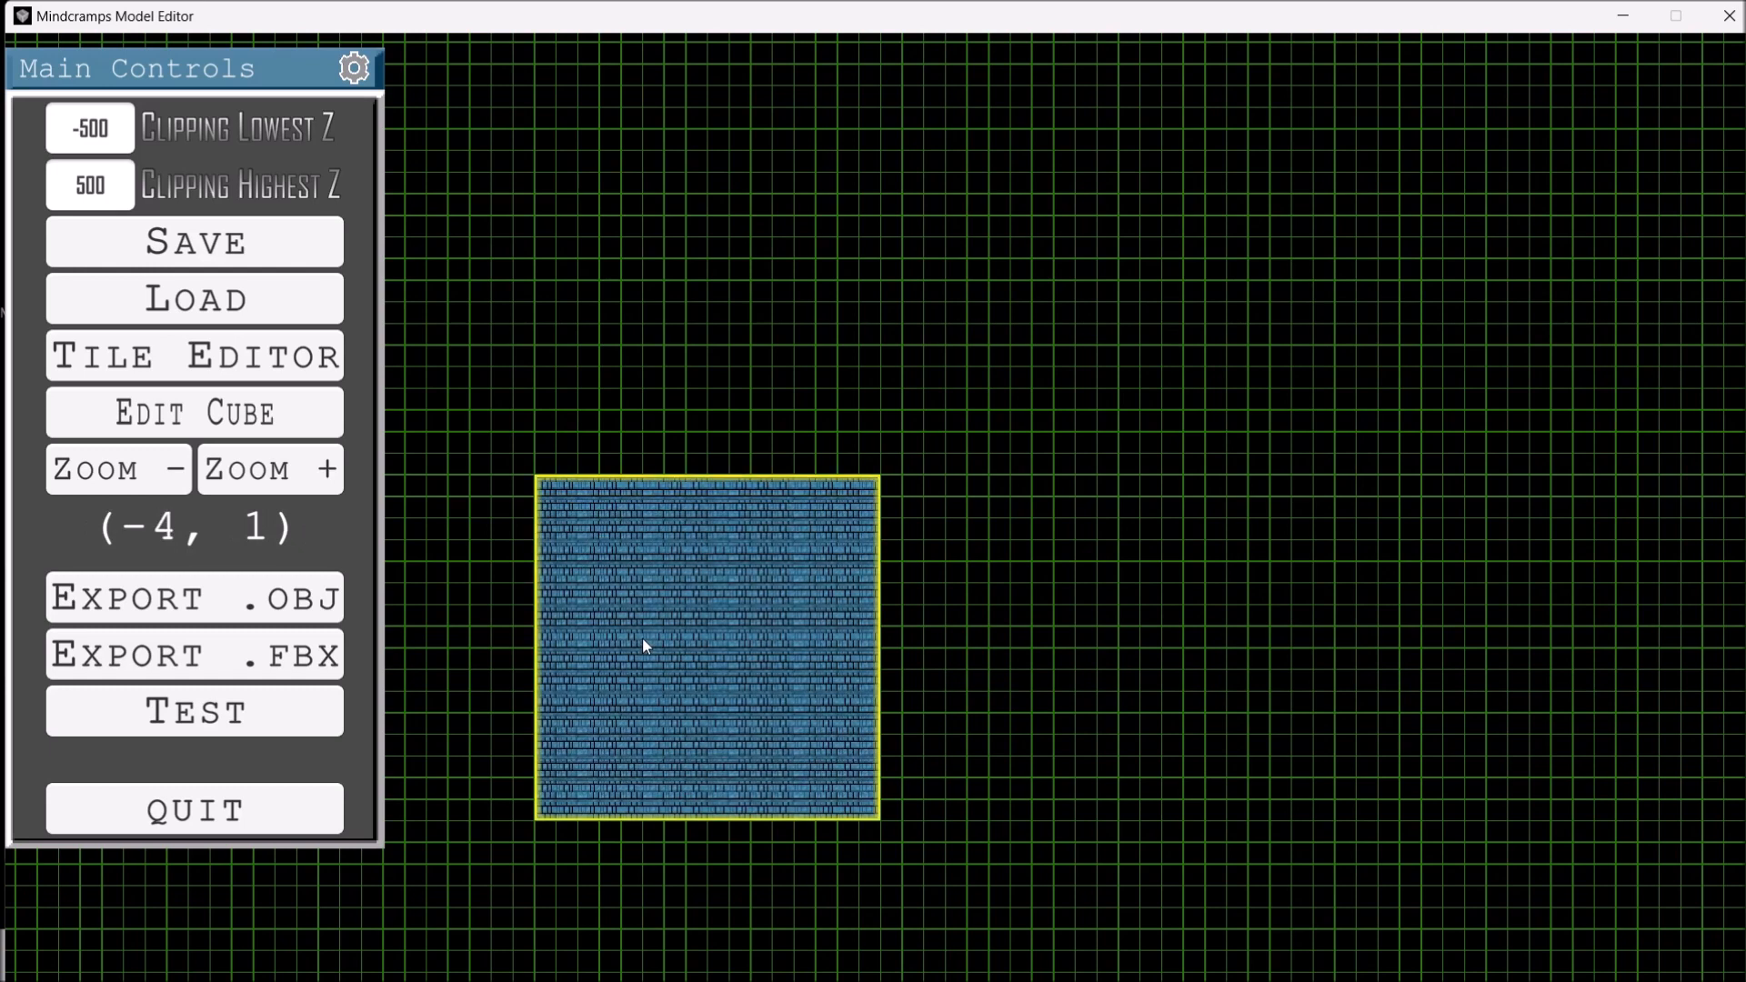
{"action": "left_click", "coordinate": [198, 413]}
{"action": "left_click", "coordinate": [957, 248]}
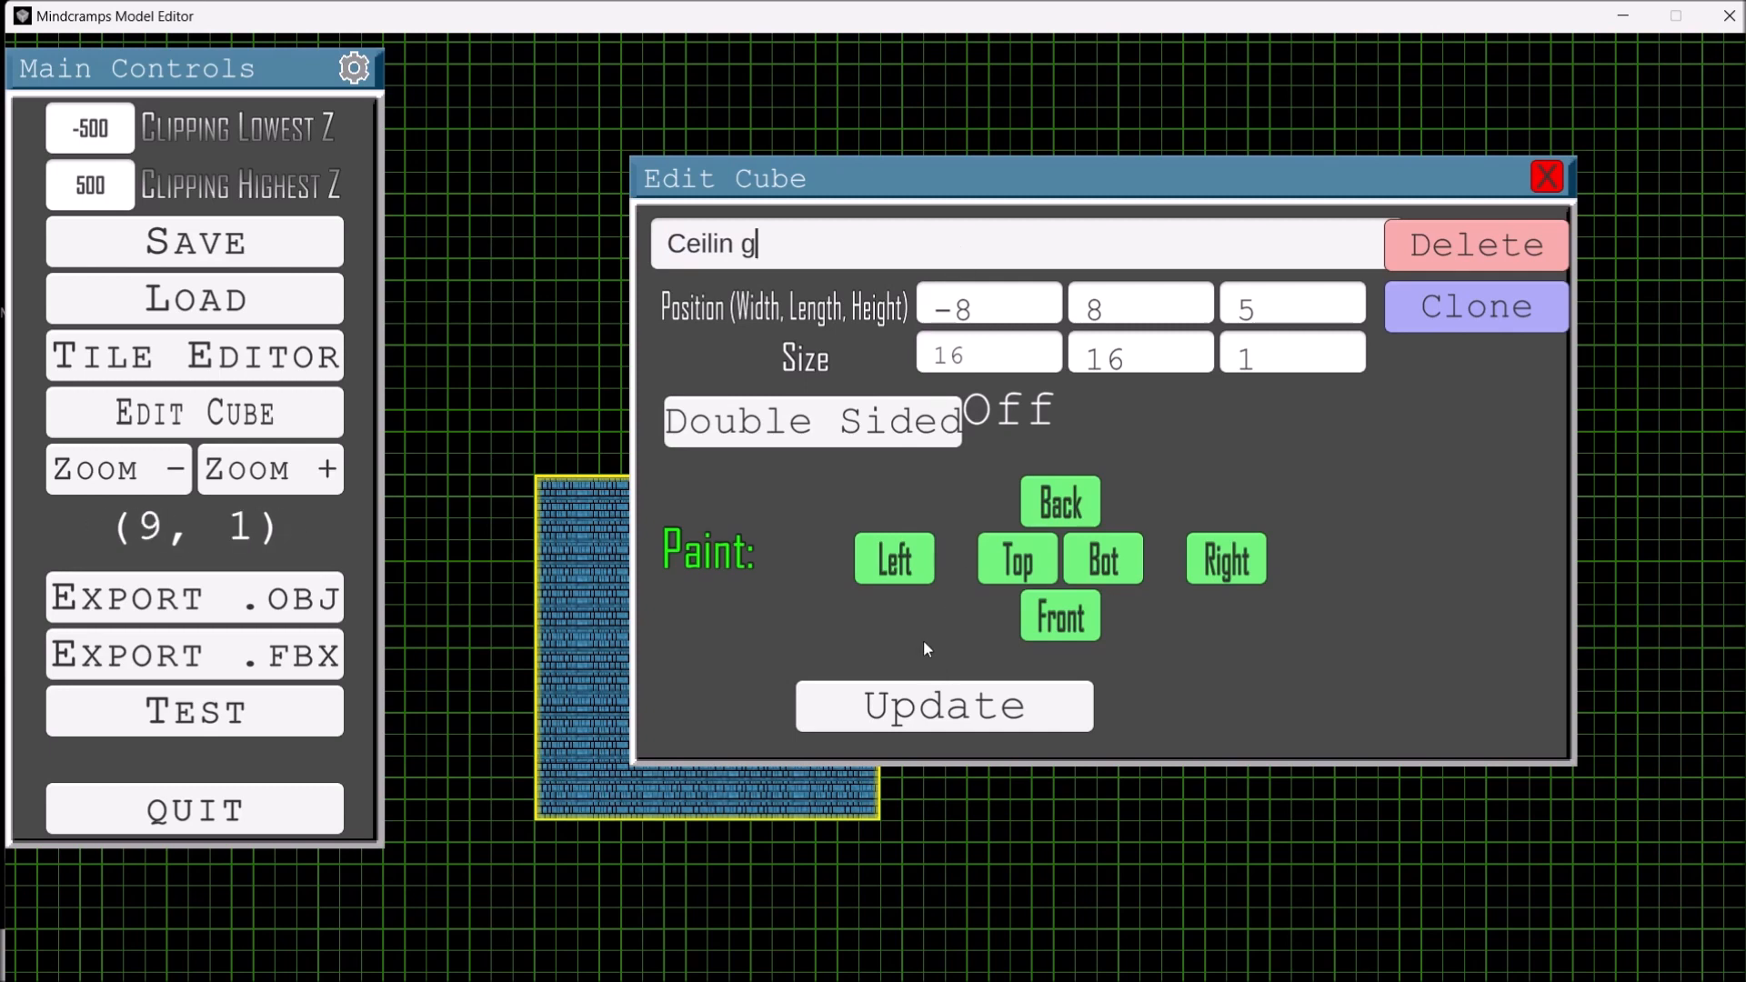
{"action": "left_click", "coordinate": [939, 714]}
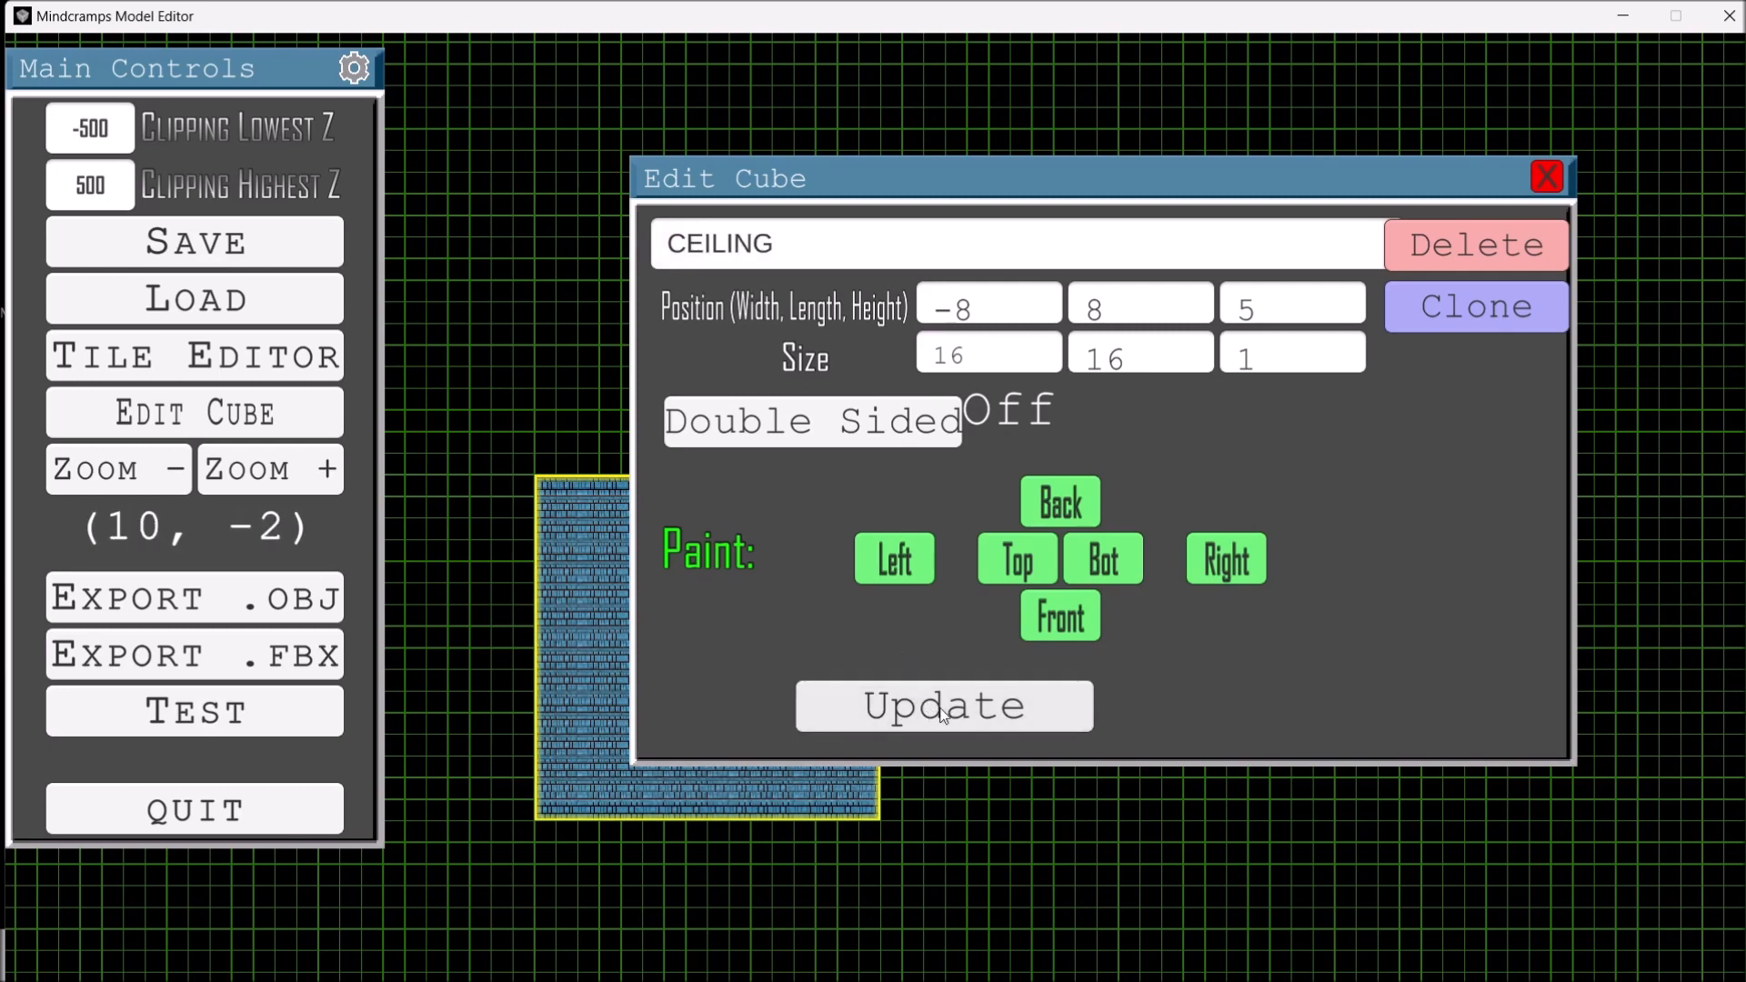
Cover the ceiling's top face with the cyan rock tile from the CrystalPalace tileset and apply it.
{"action": "left_click", "coordinate": [1034, 579]}
{"action": "scroll", "coordinate": [1381, 582], "scroll_direction": "down", "scroll_amount": 4}
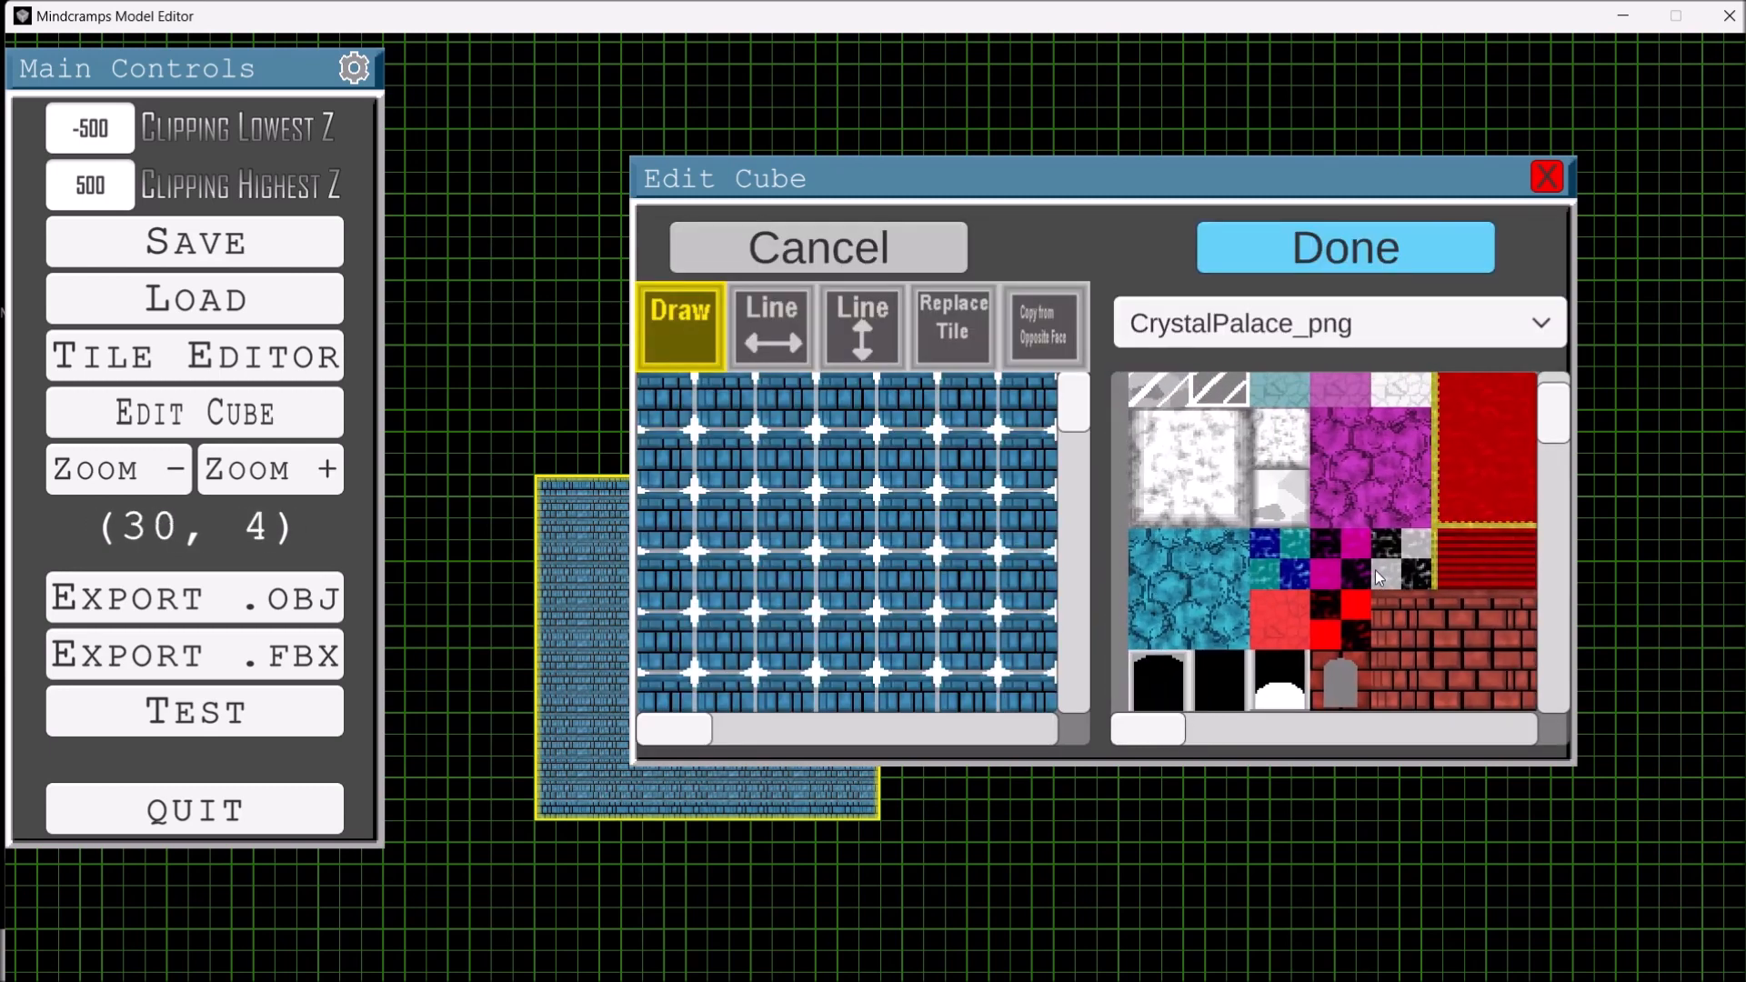
{"action": "left_click", "coordinate": [1208, 639]}
{"action": "mouse_move", "coordinate": [684, 427]}
{"action": "left_mouse_down"}
{"action": "mouse_move", "coordinate": [919, 411]}
{"action": "mouse_move", "coordinate": [701, 414]}
{"action": "mouse_move", "coordinate": [804, 406]}
{"action": "mouse_move", "coordinate": [827, 537]}
{"action": "mouse_move", "coordinate": [966, 544]}
{"action": "mouse_move", "coordinate": [718, 537]}
{"action": "mouse_move", "coordinate": [659, 626]}
{"action": "mouse_move", "coordinate": [932, 572]}
{"action": "mouse_move", "coordinate": [925, 599]}
{"action": "mouse_move", "coordinate": [1005, 602]}
{"action": "mouse_move", "coordinate": [954, 498]}
{"action": "mouse_move", "coordinate": [669, 546]}
{"action": "mouse_move", "coordinate": [755, 386]}
{"action": "mouse_move", "coordinate": [762, 538]}
{"action": "mouse_move", "coordinate": [860, 495]}
{"action": "mouse_move", "coordinate": [691, 564]}
{"action": "mouse_move", "coordinate": [658, 559]}
{"action": "mouse_move", "coordinate": [1001, 545]}
{"action": "mouse_move", "coordinate": [692, 555]}
{"action": "mouse_move", "coordinate": [815, 579]}
{"action": "mouse_move", "coordinate": [718, 489]}
{"action": "mouse_move", "coordinate": [783, 564]}
{"action": "mouse_move", "coordinate": [903, 544]}
{"action": "mouse_move", "coordinate": [676, 578]}
{"action": "left_mouse_up"}
{"action": "left_click", "coordinate": [1273, 252]}
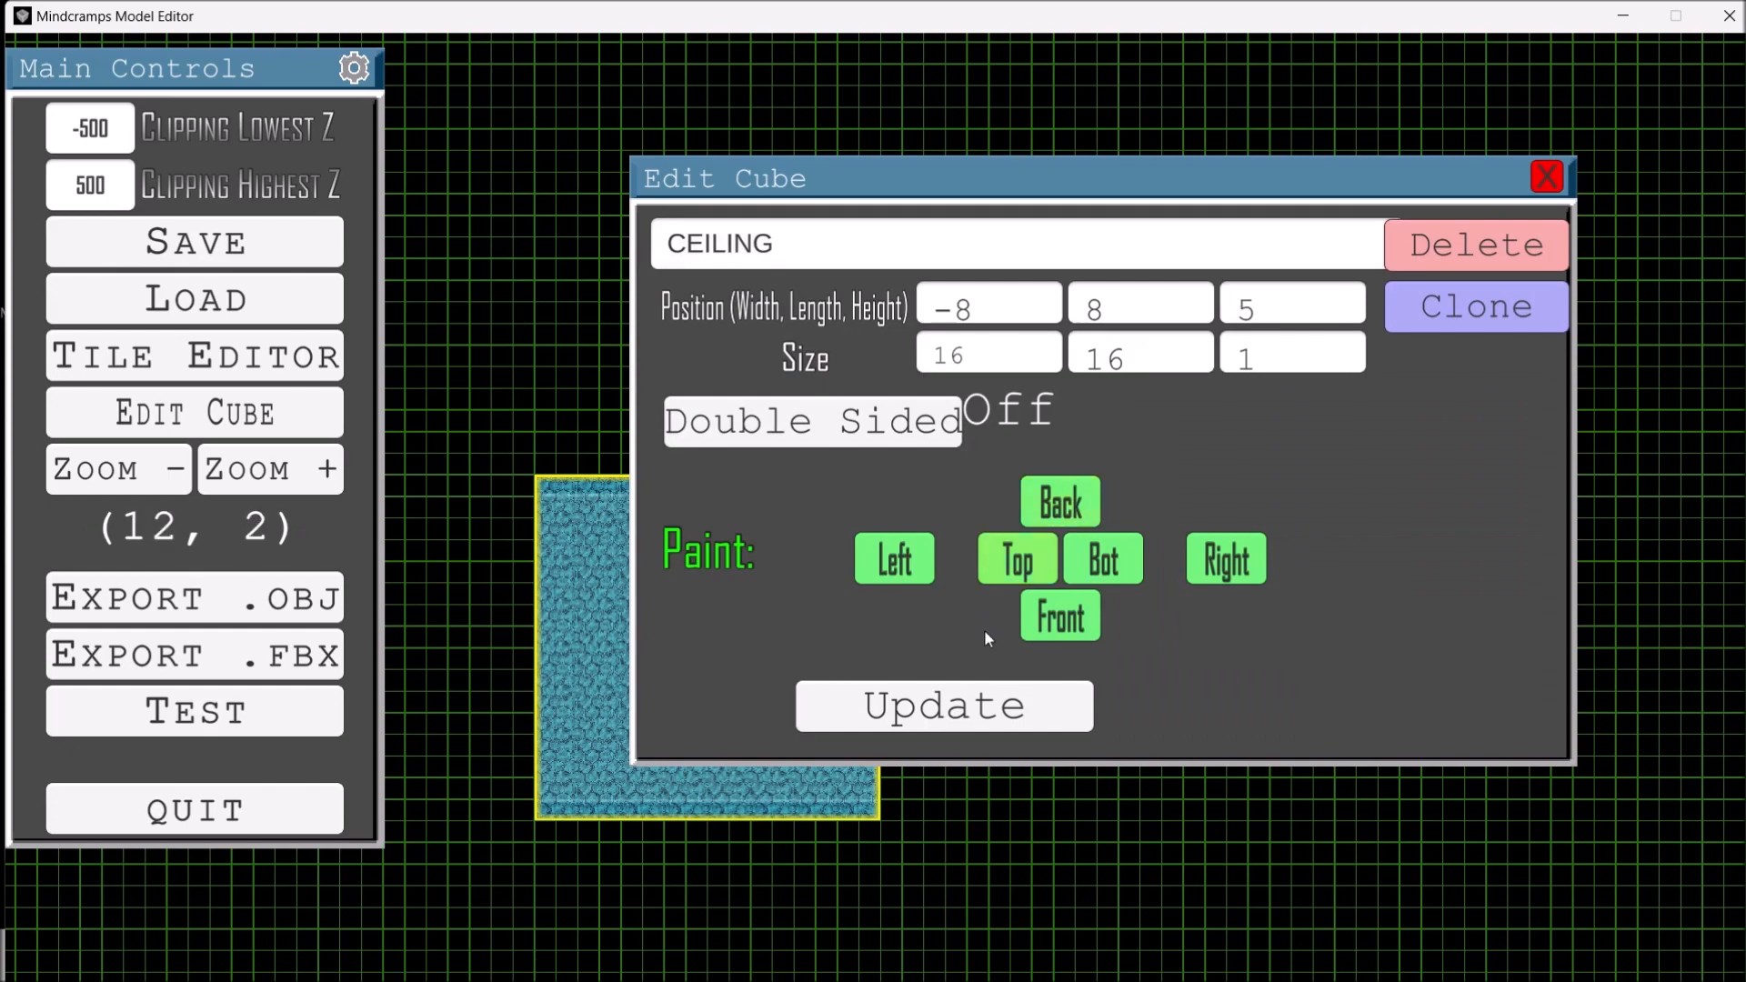
Copy the ceiling's top face tiles onto its bottom face and apply them.
{"action": "left_click", "coordinate": [1191, 569]}
{"action": "left_click", "coordinate": [1043, 326]}
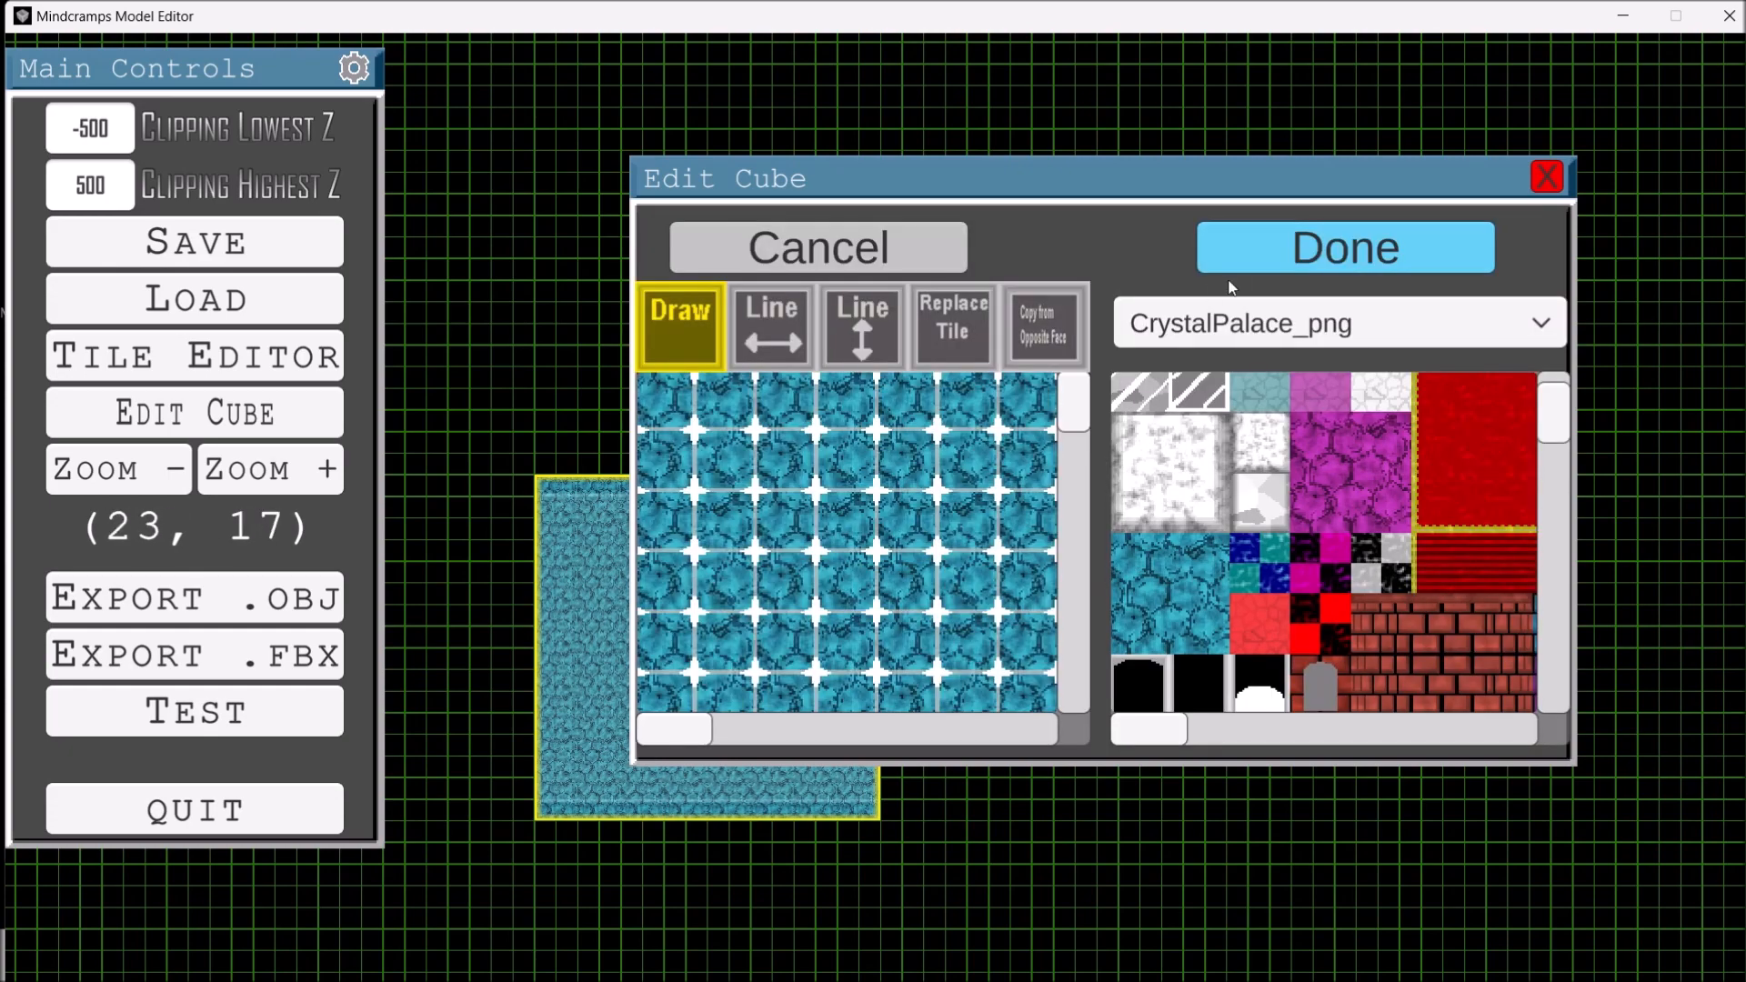
{"action": "left_click", "coordinate": [1245, 271]}
Paint the ceiling's front and back faces with the middle blue brick tile, using a horizontal line on the front.
{"action": "left_click", "coordinate": [1091, 619]}
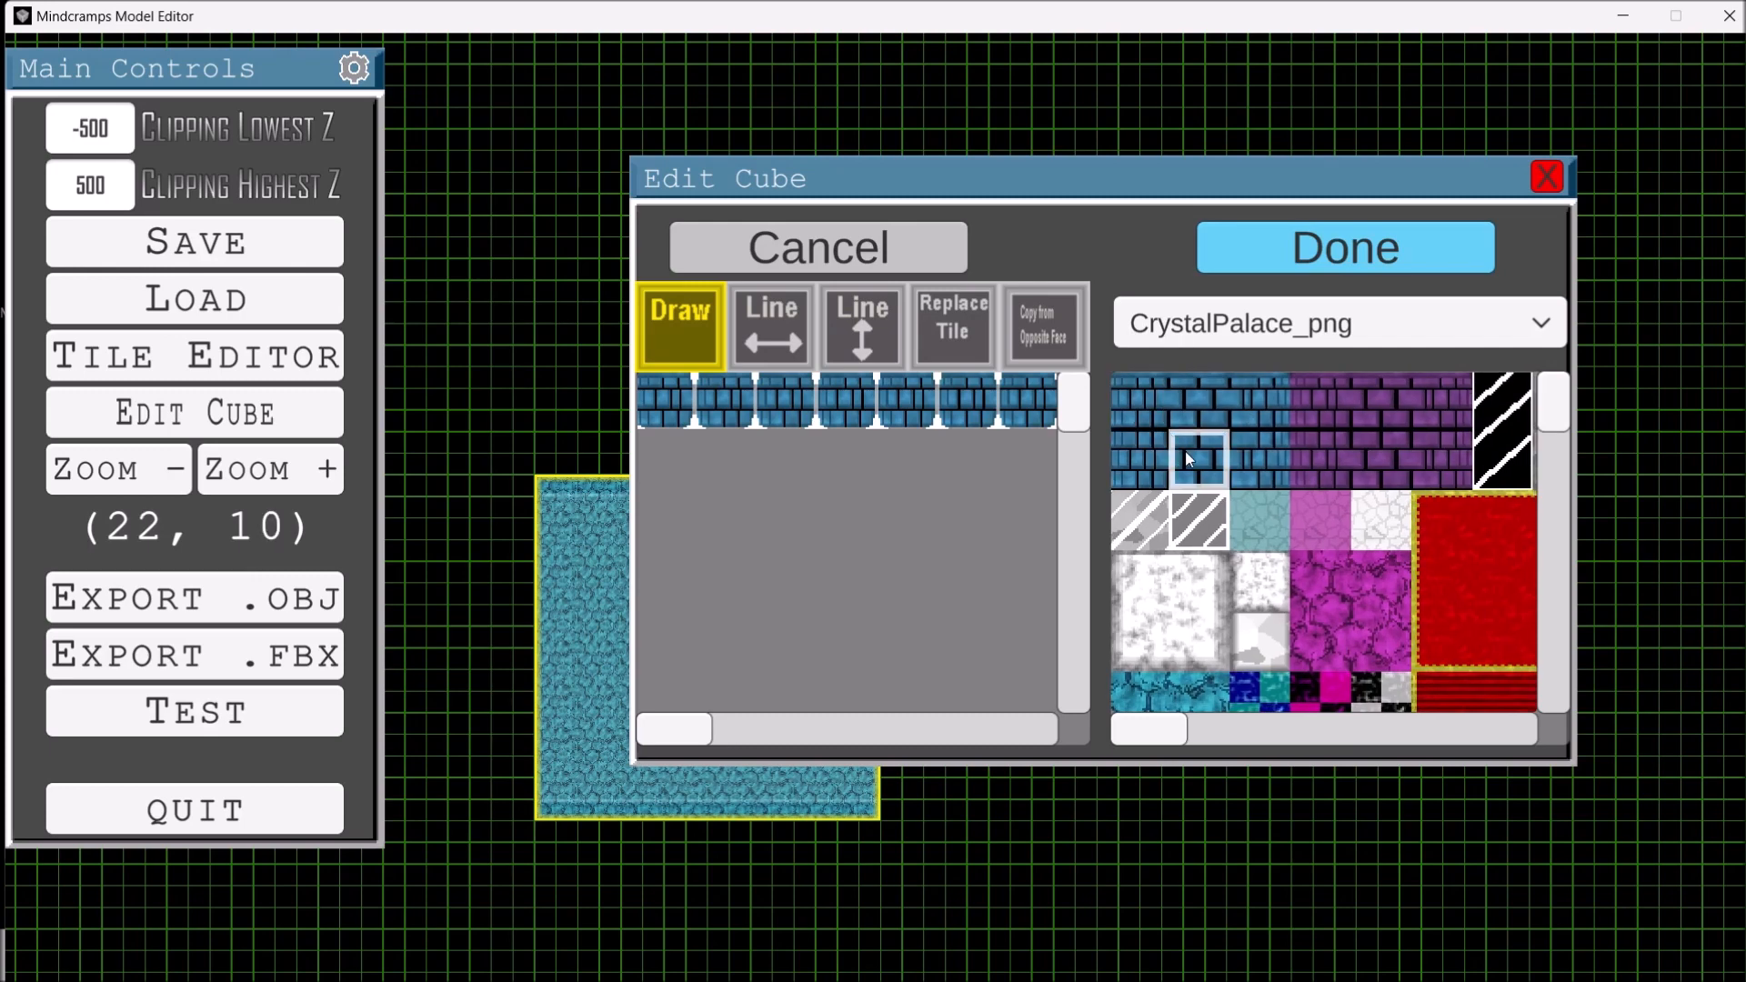
{"action": "left_click", "coordinate": [804, 348]}
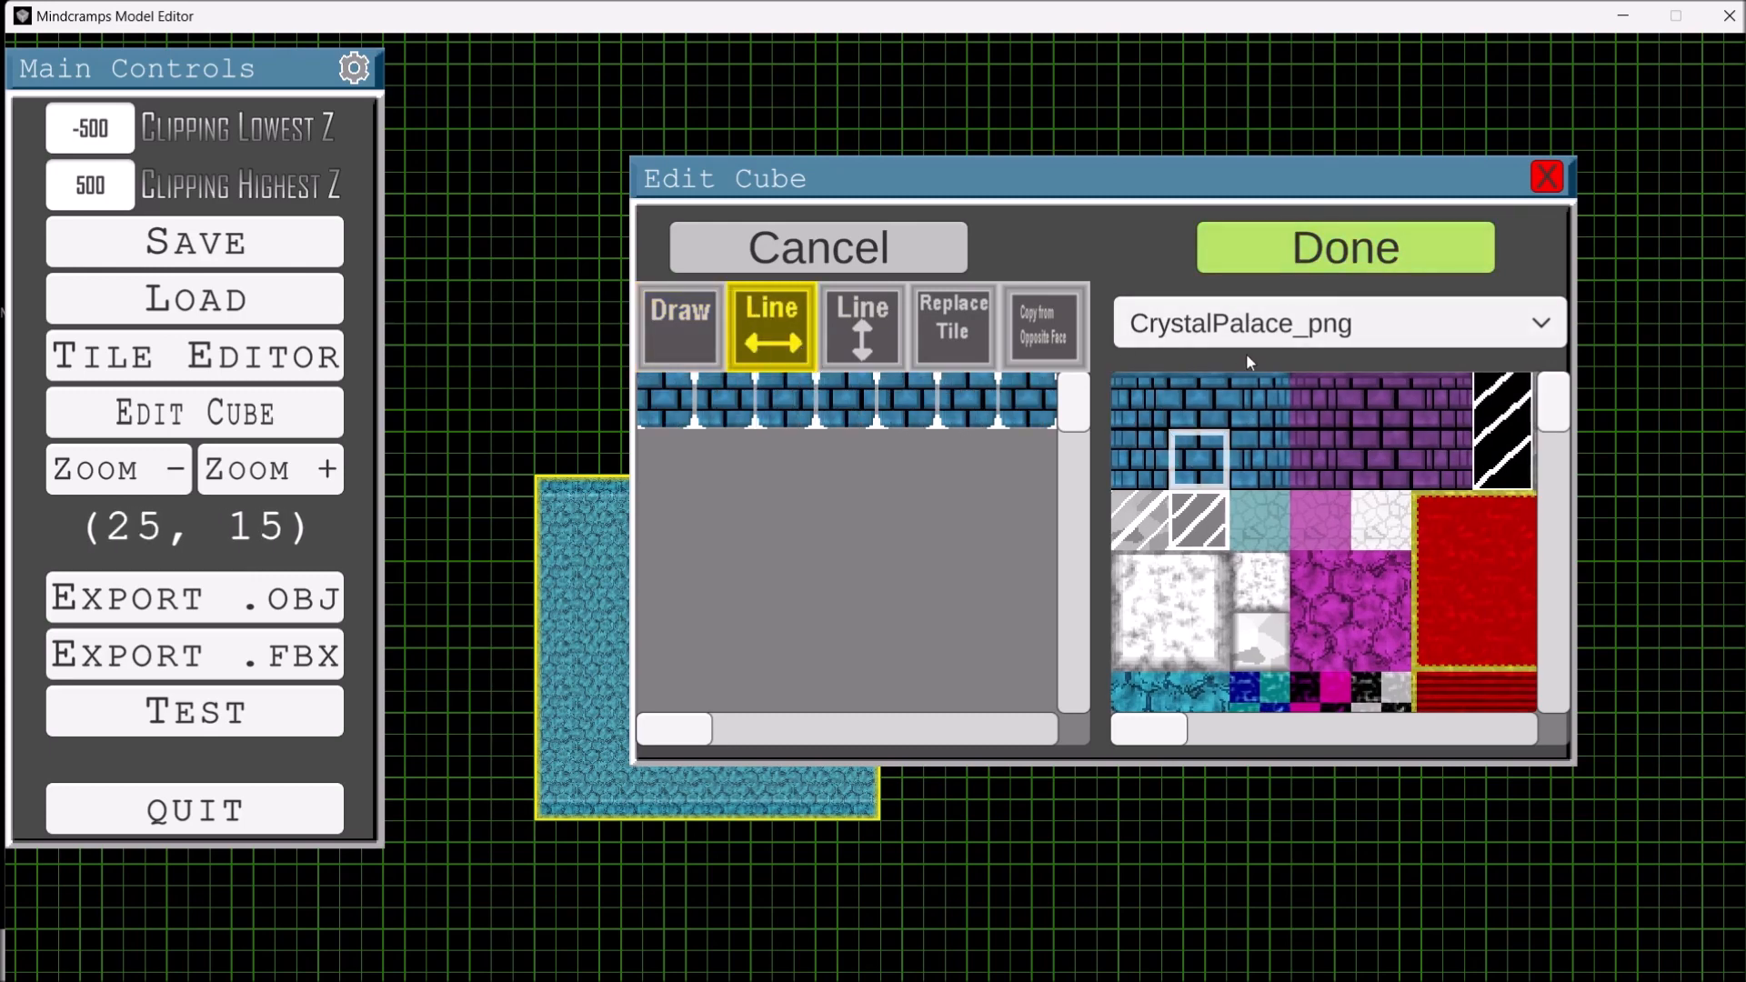
{"action": "left_click", "coordinate": [1199, 400]}
{"action": "left_click", "coordinate": [1322, 260]}
{"action": "left_click", "coordinate": [1076, 495]}
{"action": "left_click", "coordinate": [1330, 264]}
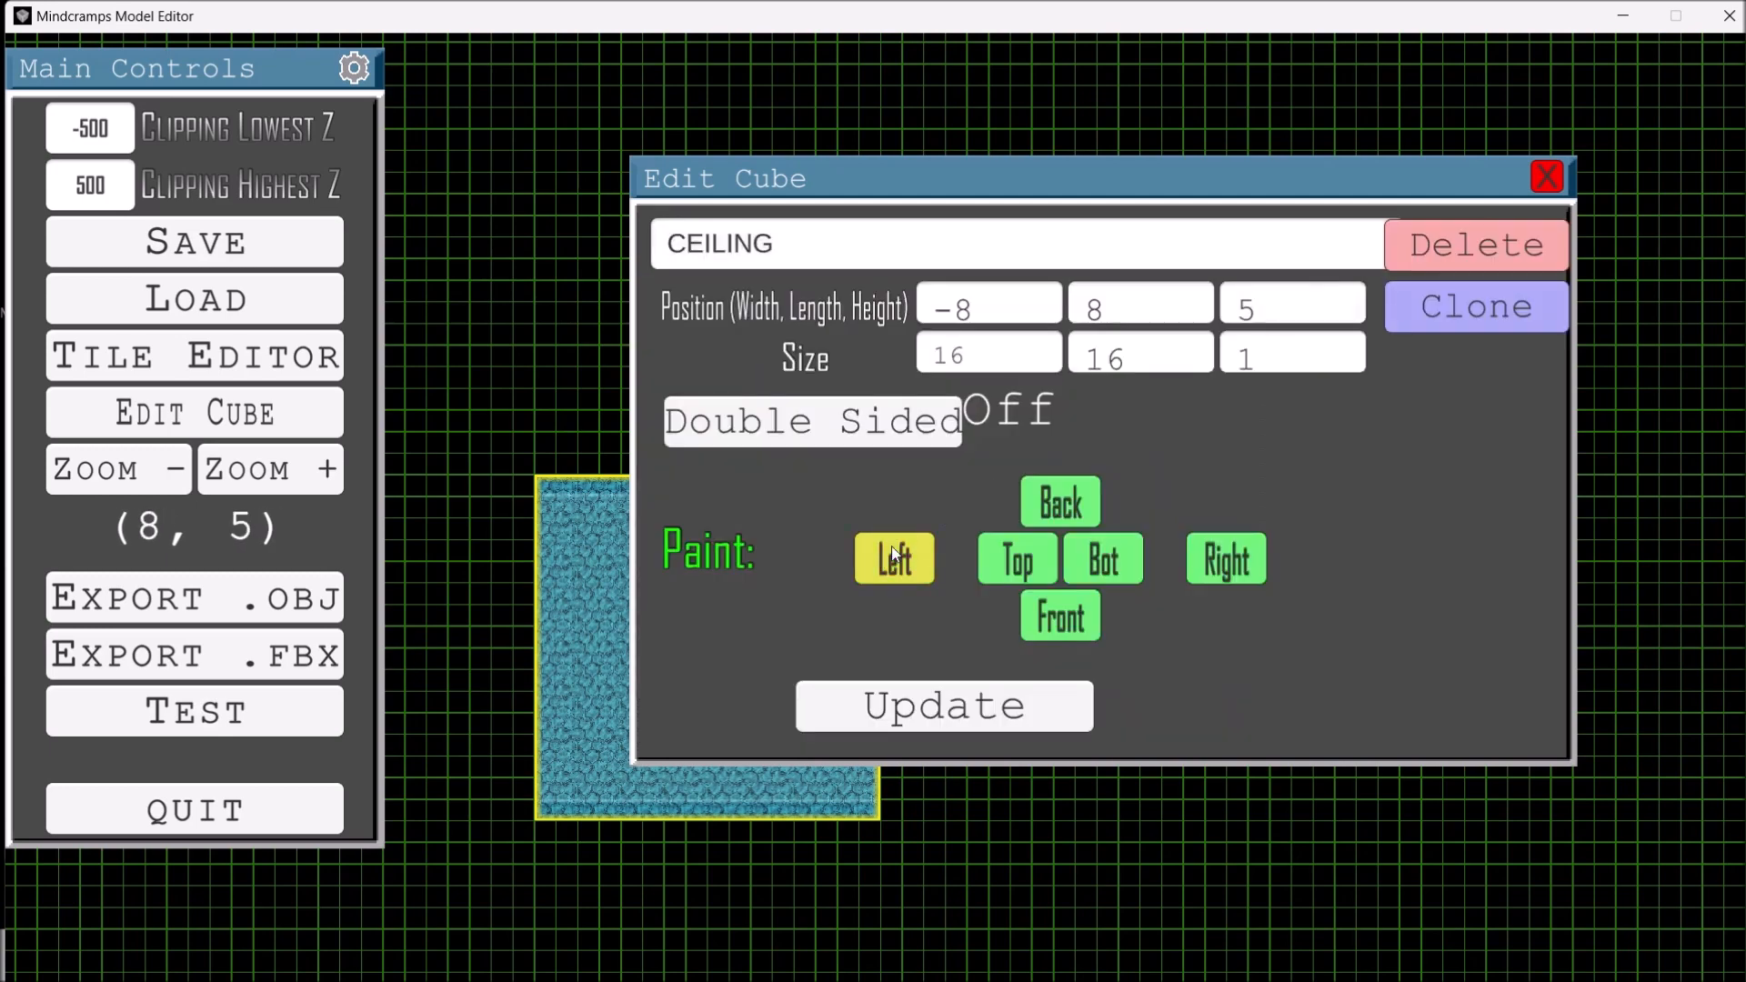
Paint the ceiling's left and right faces with a horizontal line of the middle blue brick tile, apply them and save the map.
{"action": "left_click", "coordinate": [901, 558]}
{"action": "left_click", "coordinate": [1259, 264]}
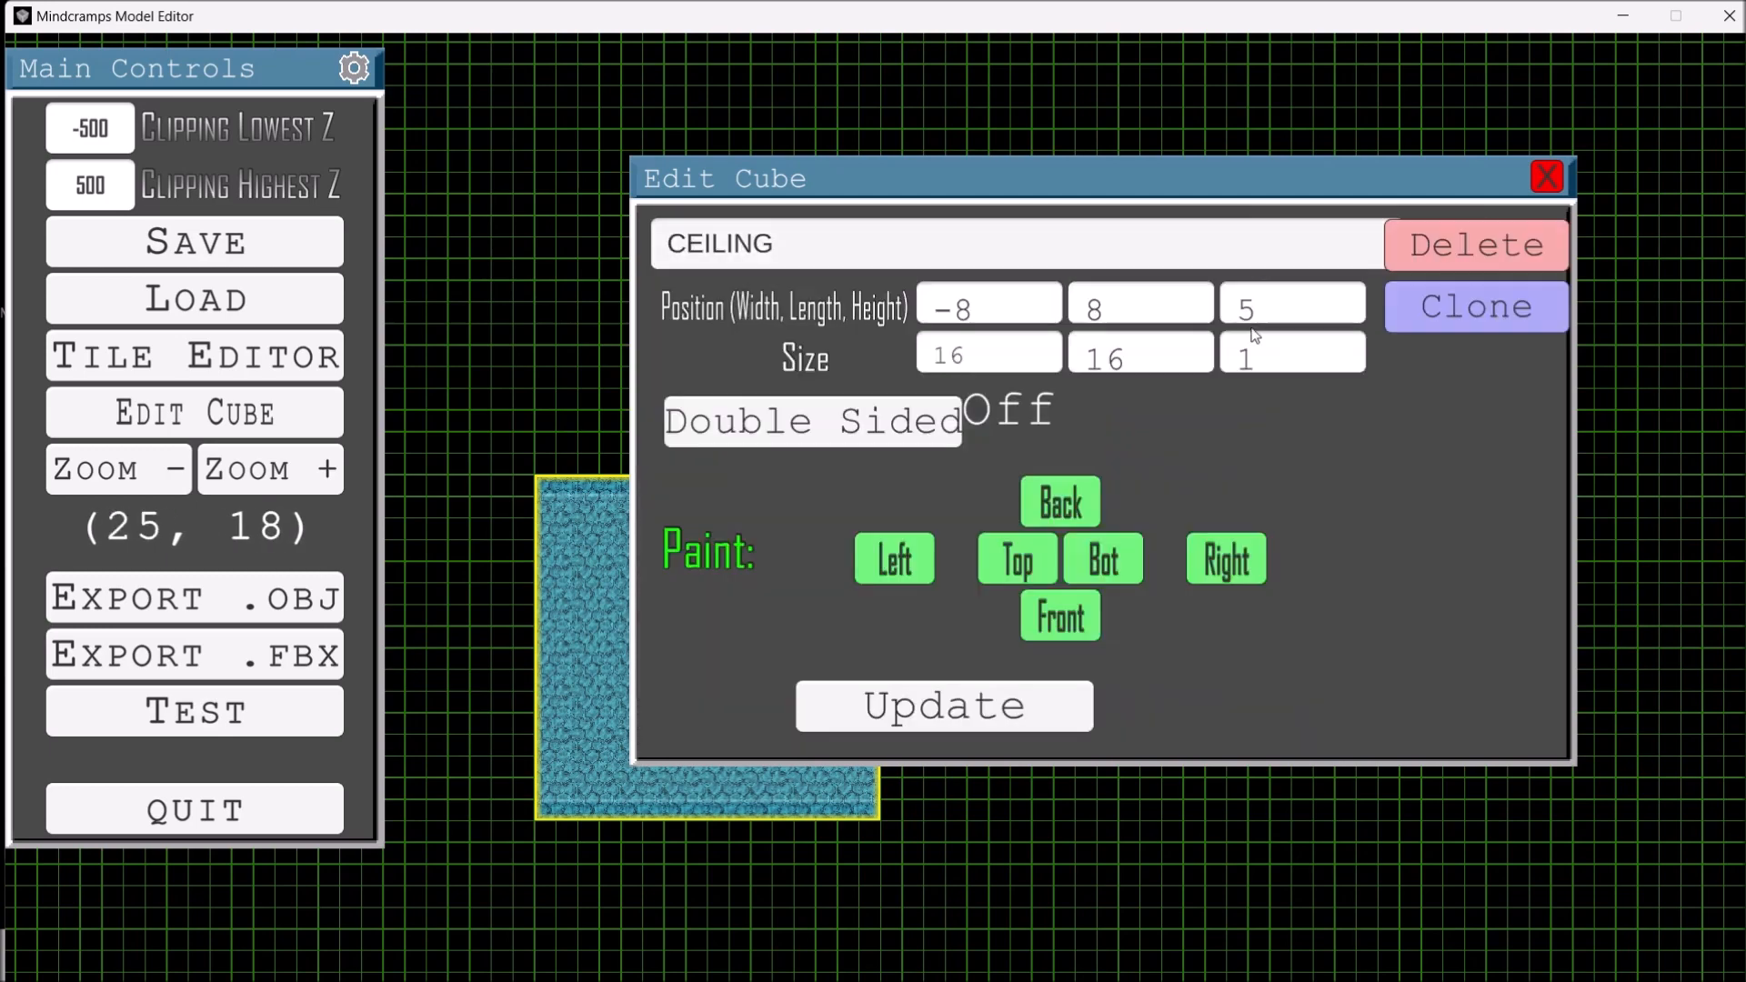
{"action": "left_click", "coordinate": [1205, 547]}
{"action": "left_click", "coordinate": [1200, 398]}
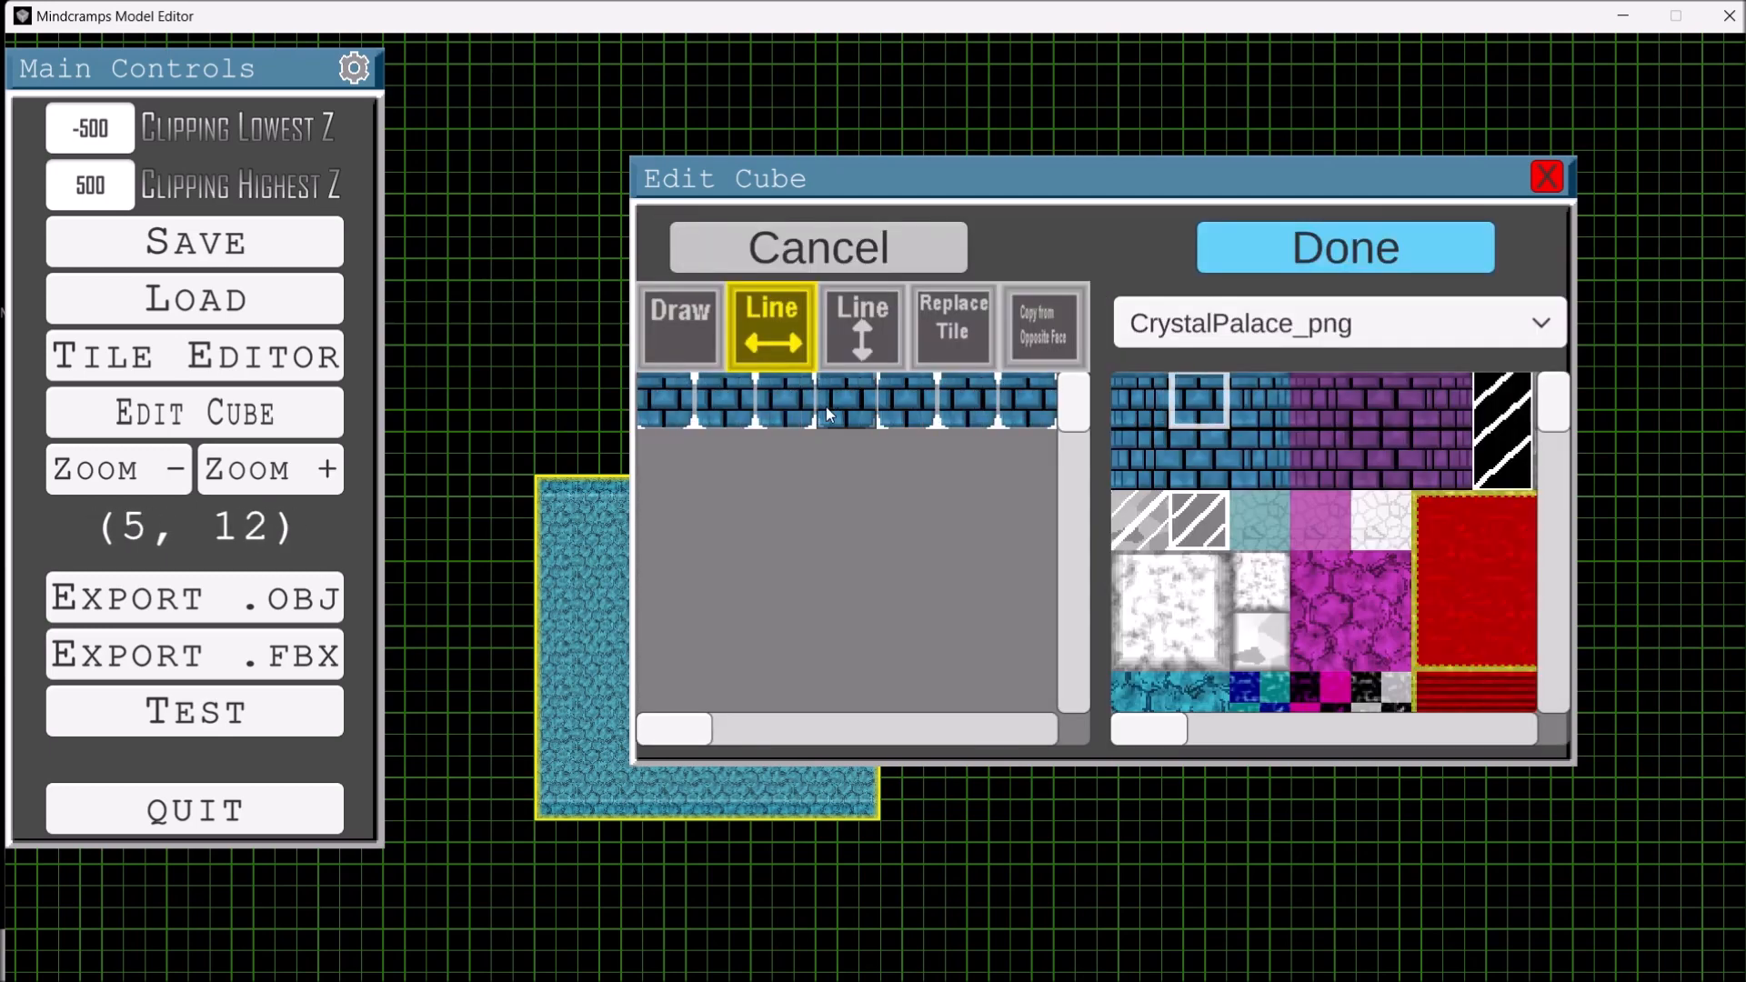
{"action": "left_click", "coordinate": [1271, 266]}
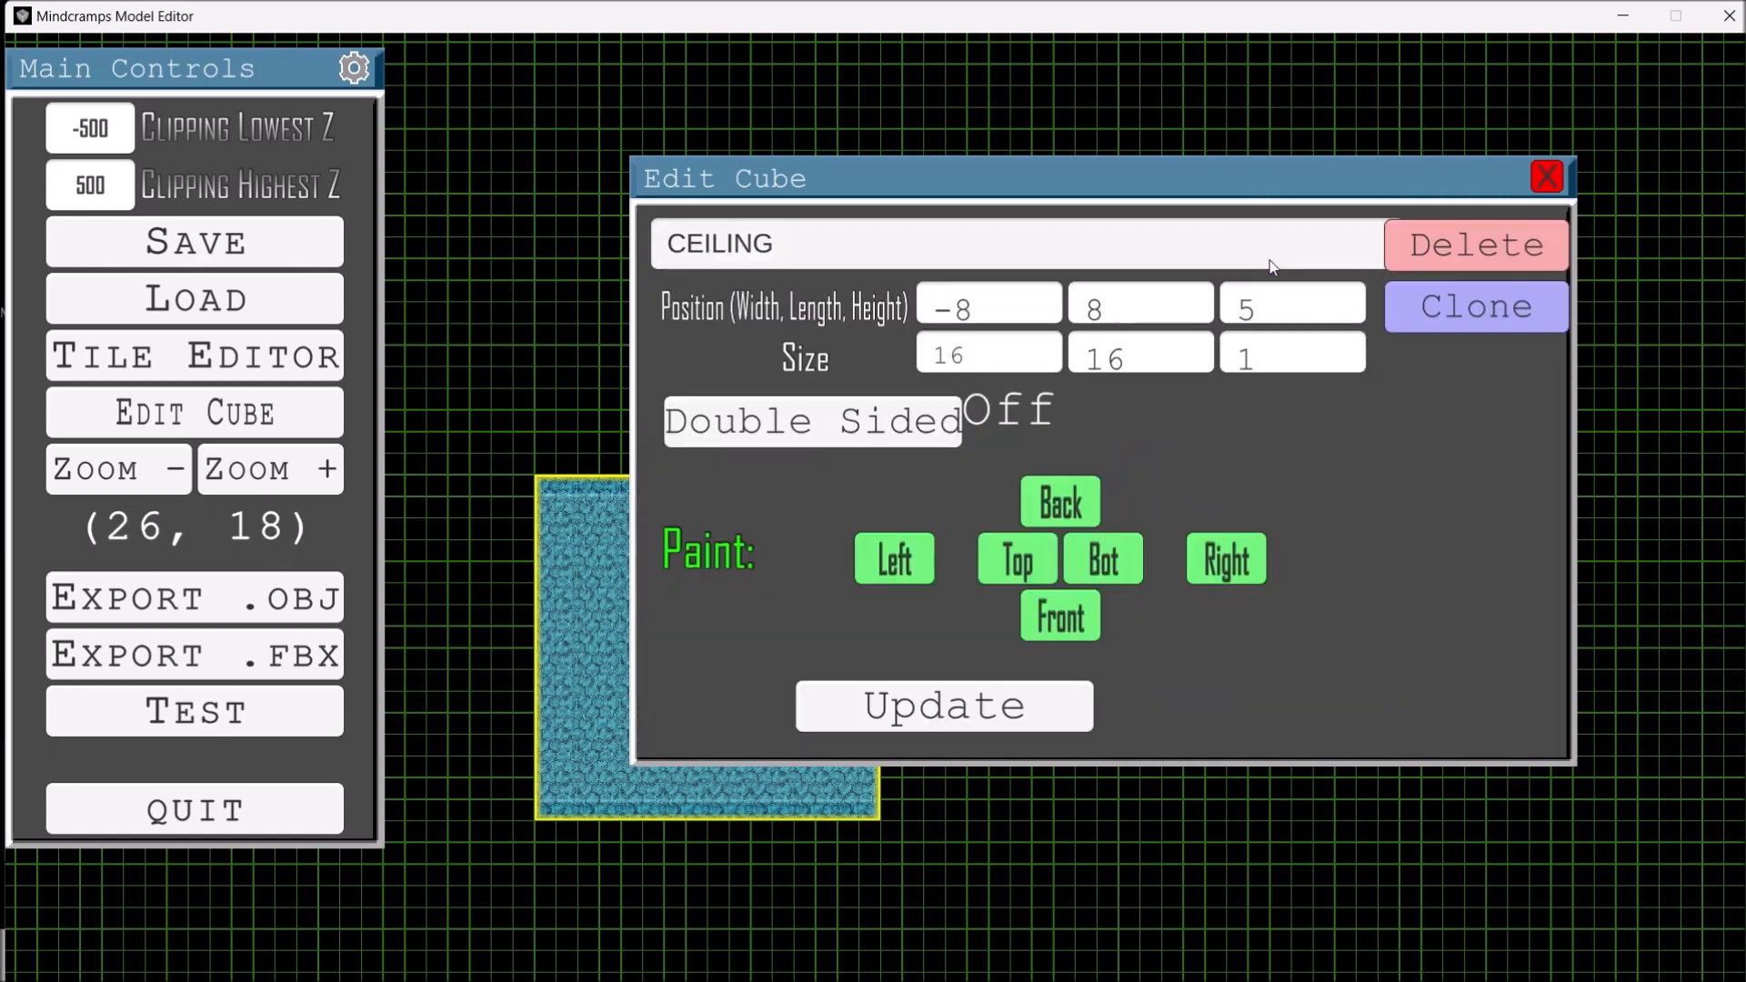
{"action": "left_click", "coordinate": [1544, 177]}
{"action": "left_click", "coordinate": [306, 260]}
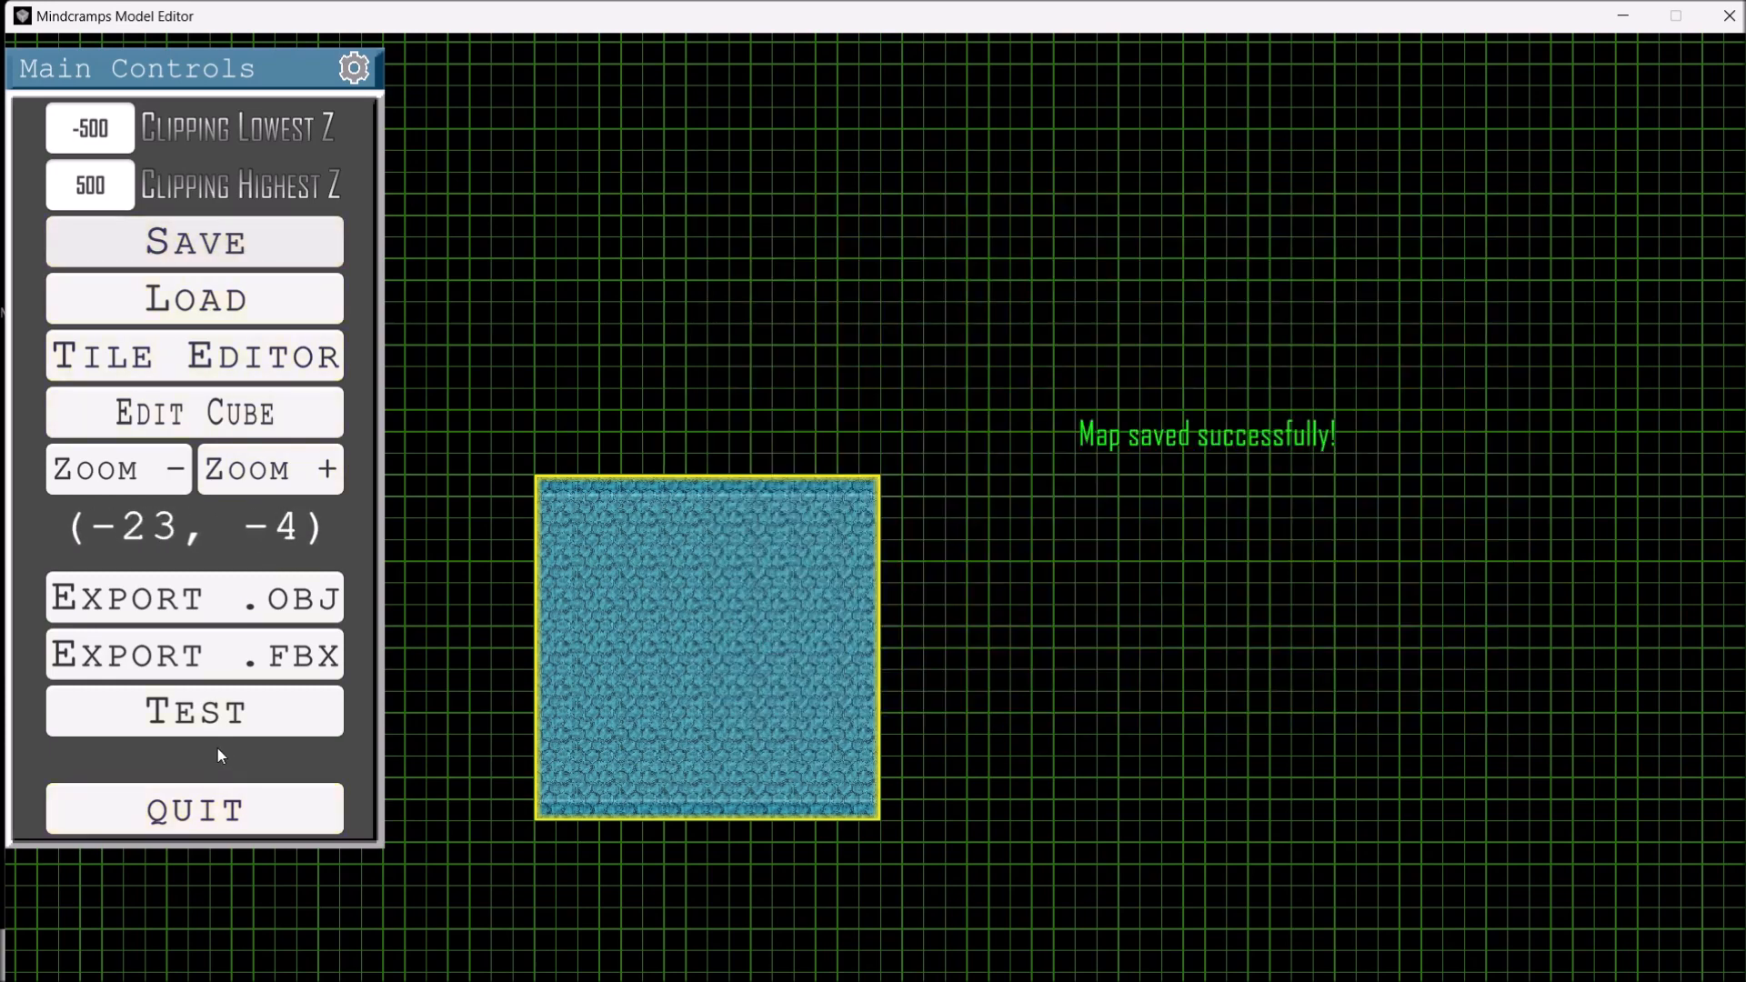
Set the test starting position to the origin and launch the model preview.
{"action": "left_click", "coordinate": [221, 728]}
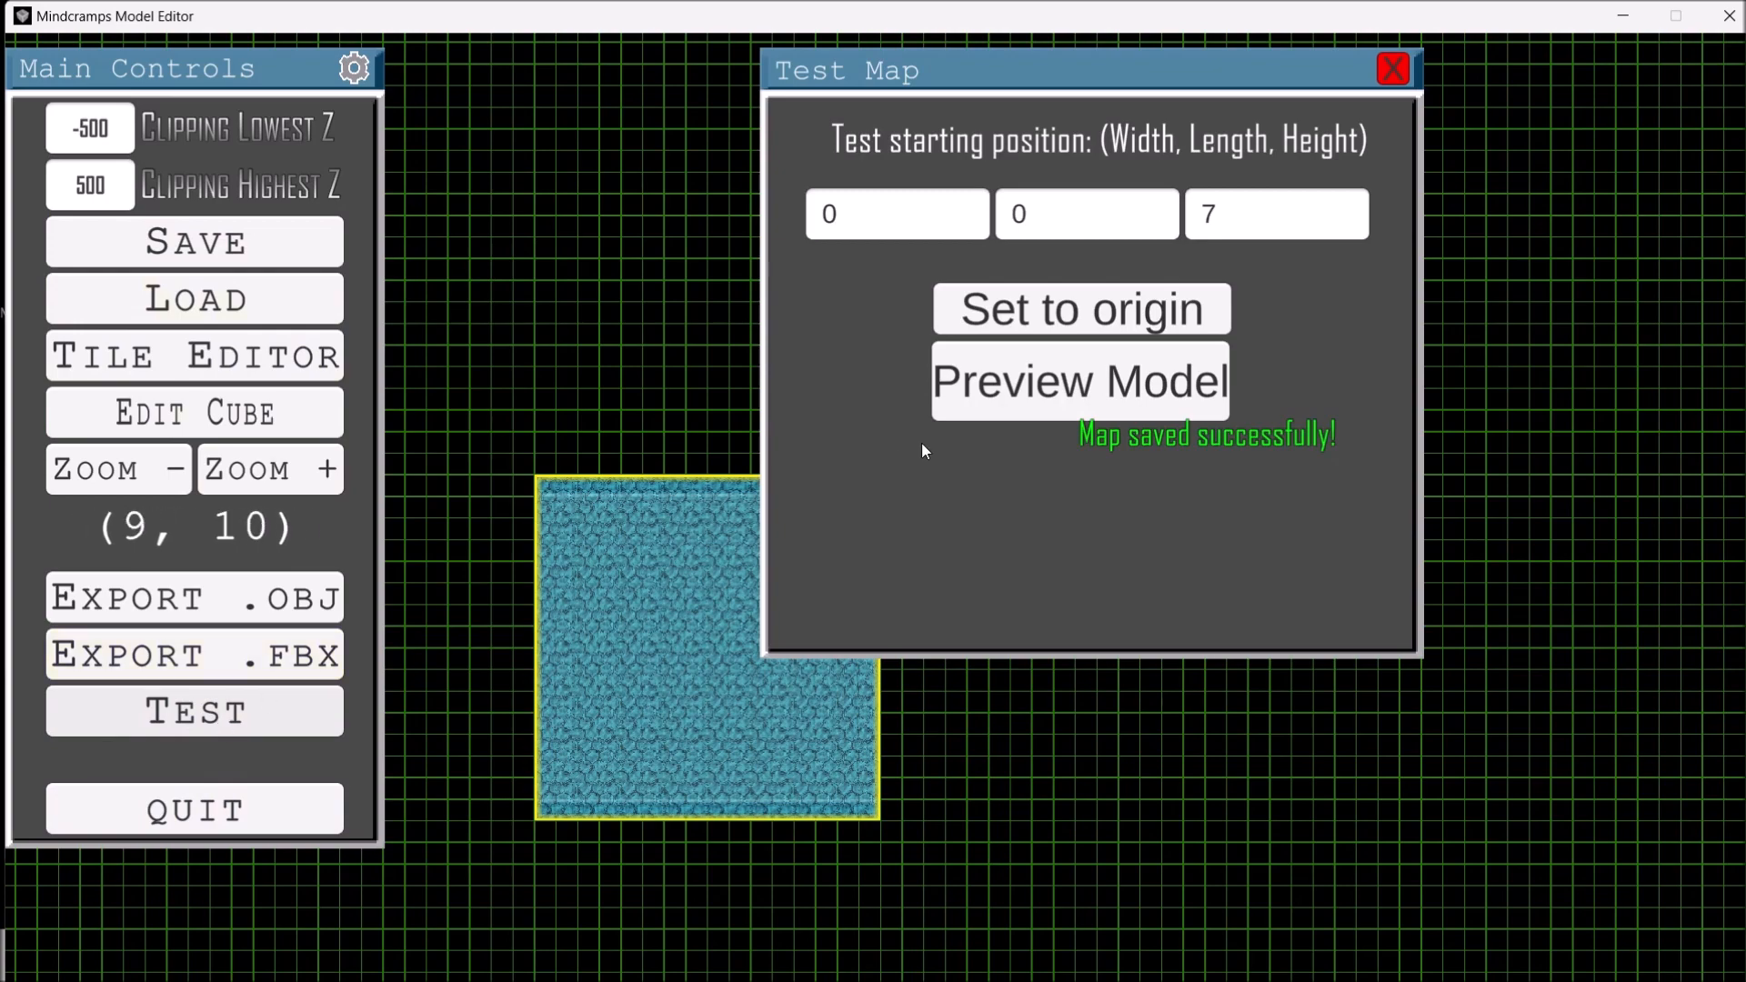
{"action": "left_click", "coordinate": [1384, 62]}
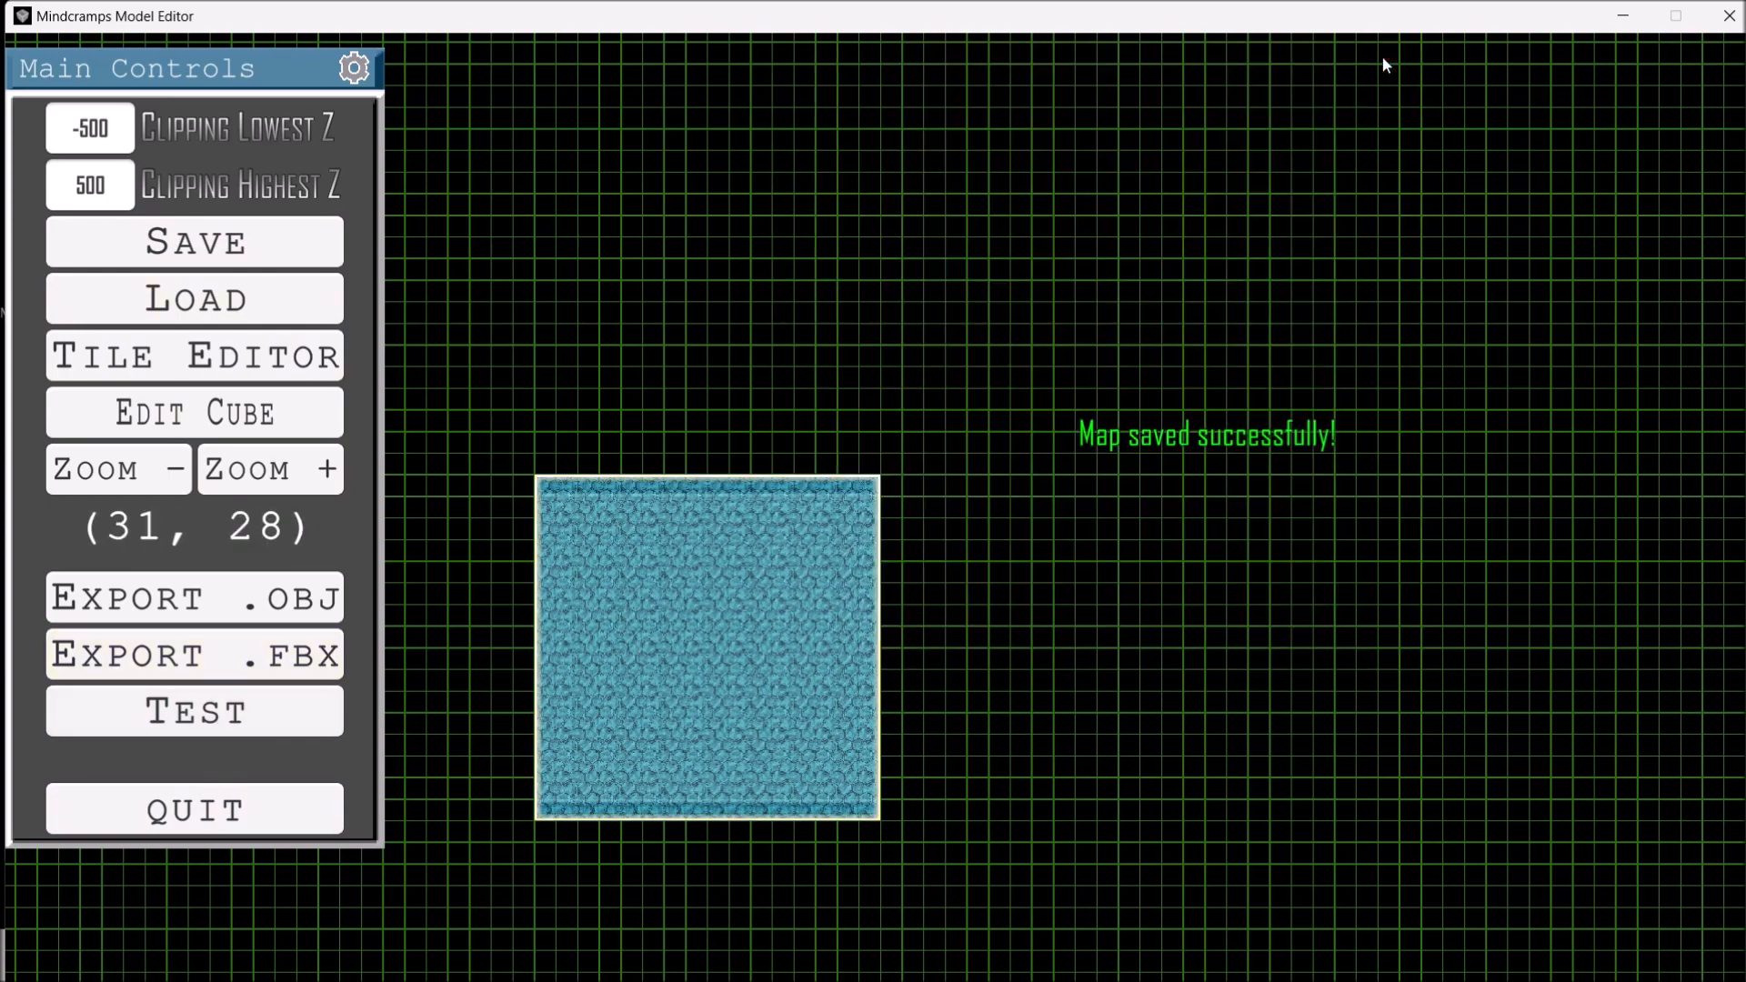
{"action": "left_click", "coordinate": [244, 706]}
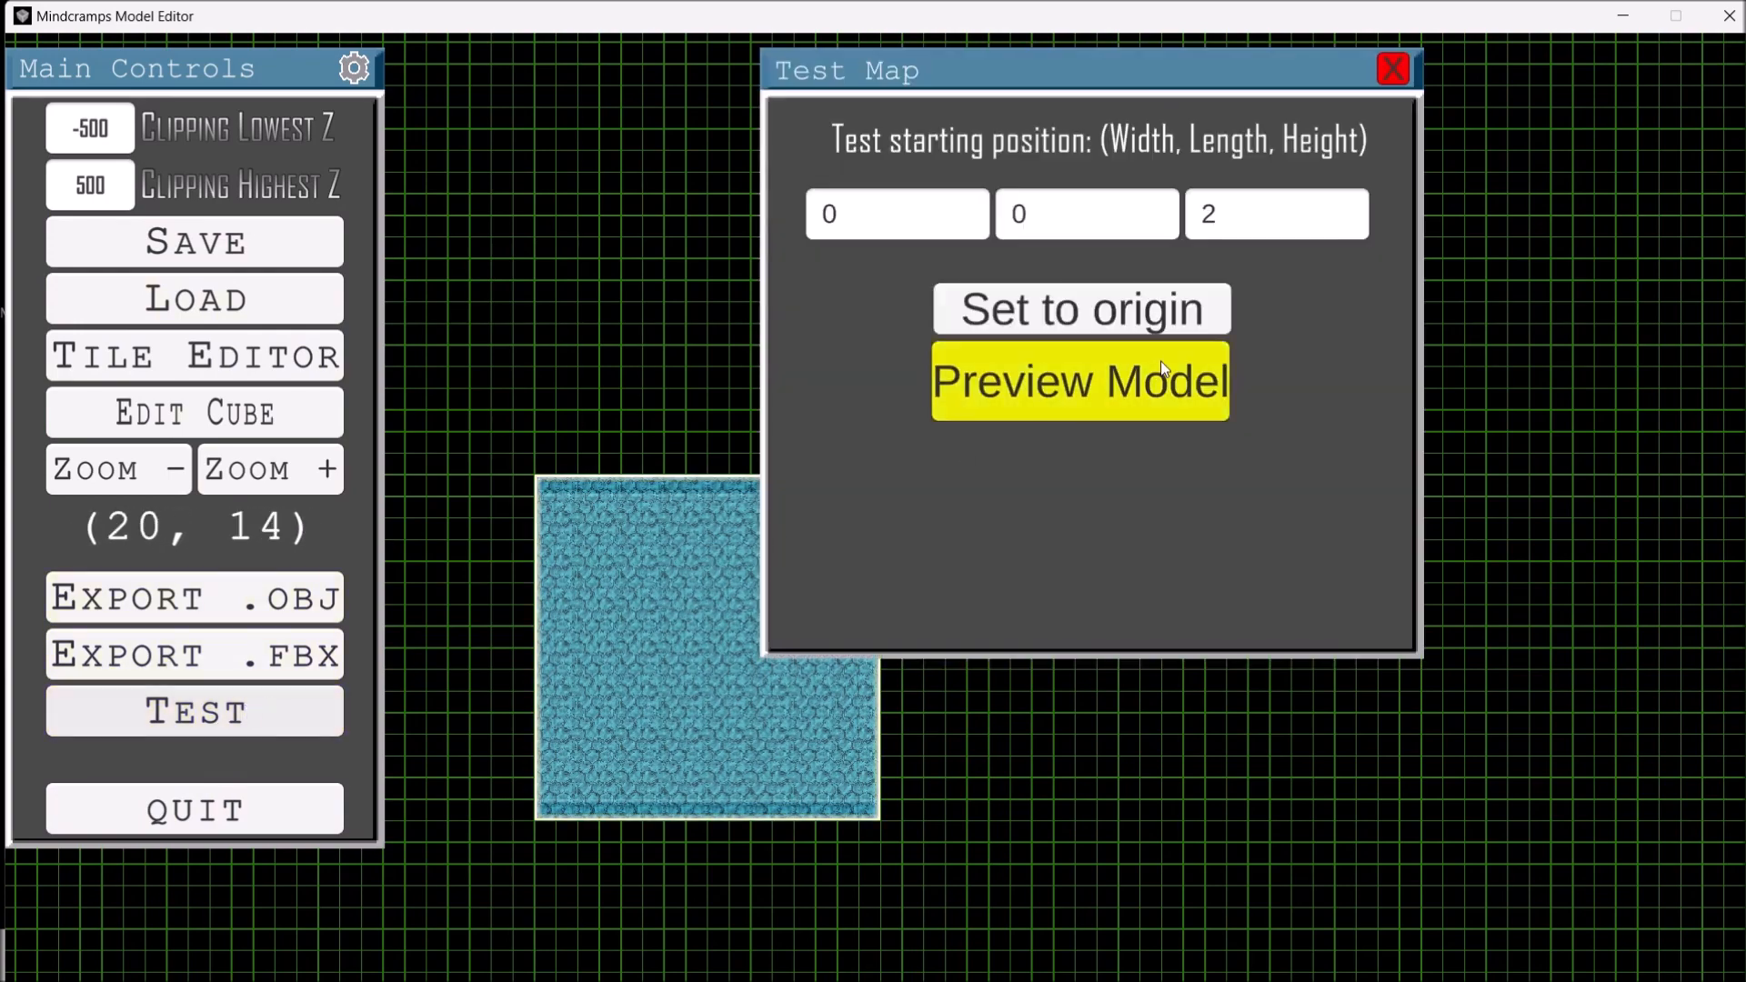
{"action": "left_click", "coordinate": [1141, 289]}
{"action": "left_click", "coordinate": [1082, 386]}
Fly around the previewed room to inspect its ceiling, brick walls and arched openings, and return to the editor.
{"action": "key", "text": "space"}
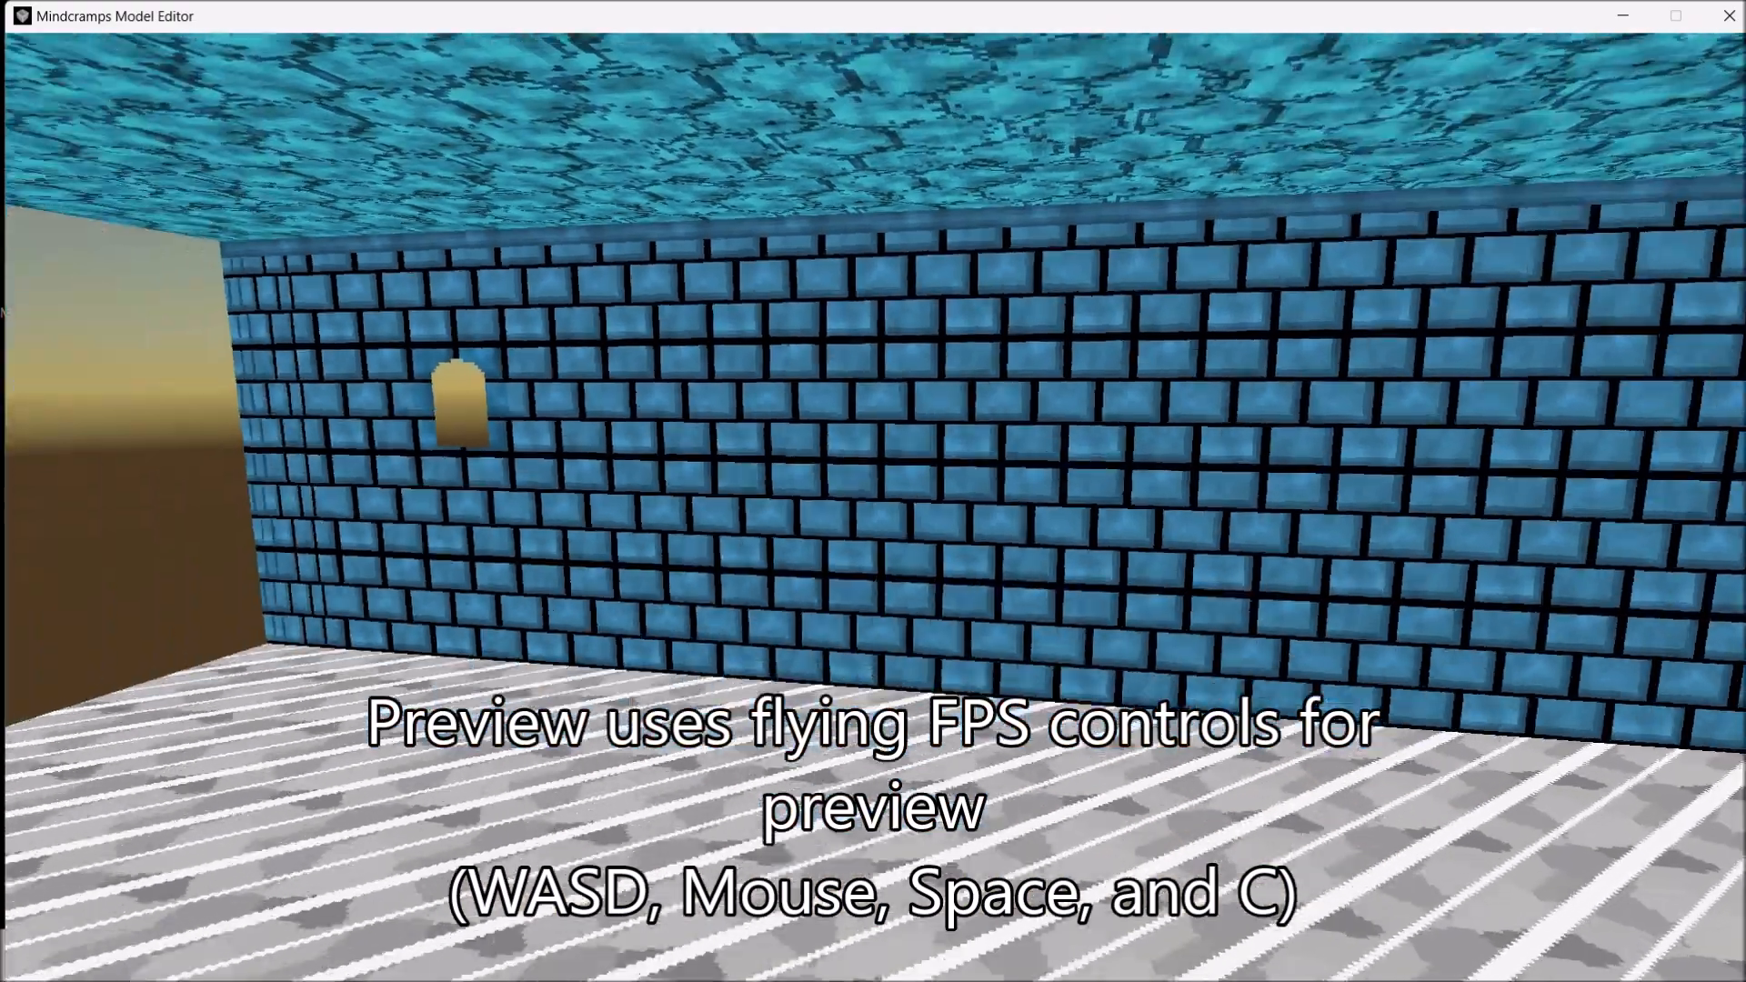
{"action": "key", "text": "a"}
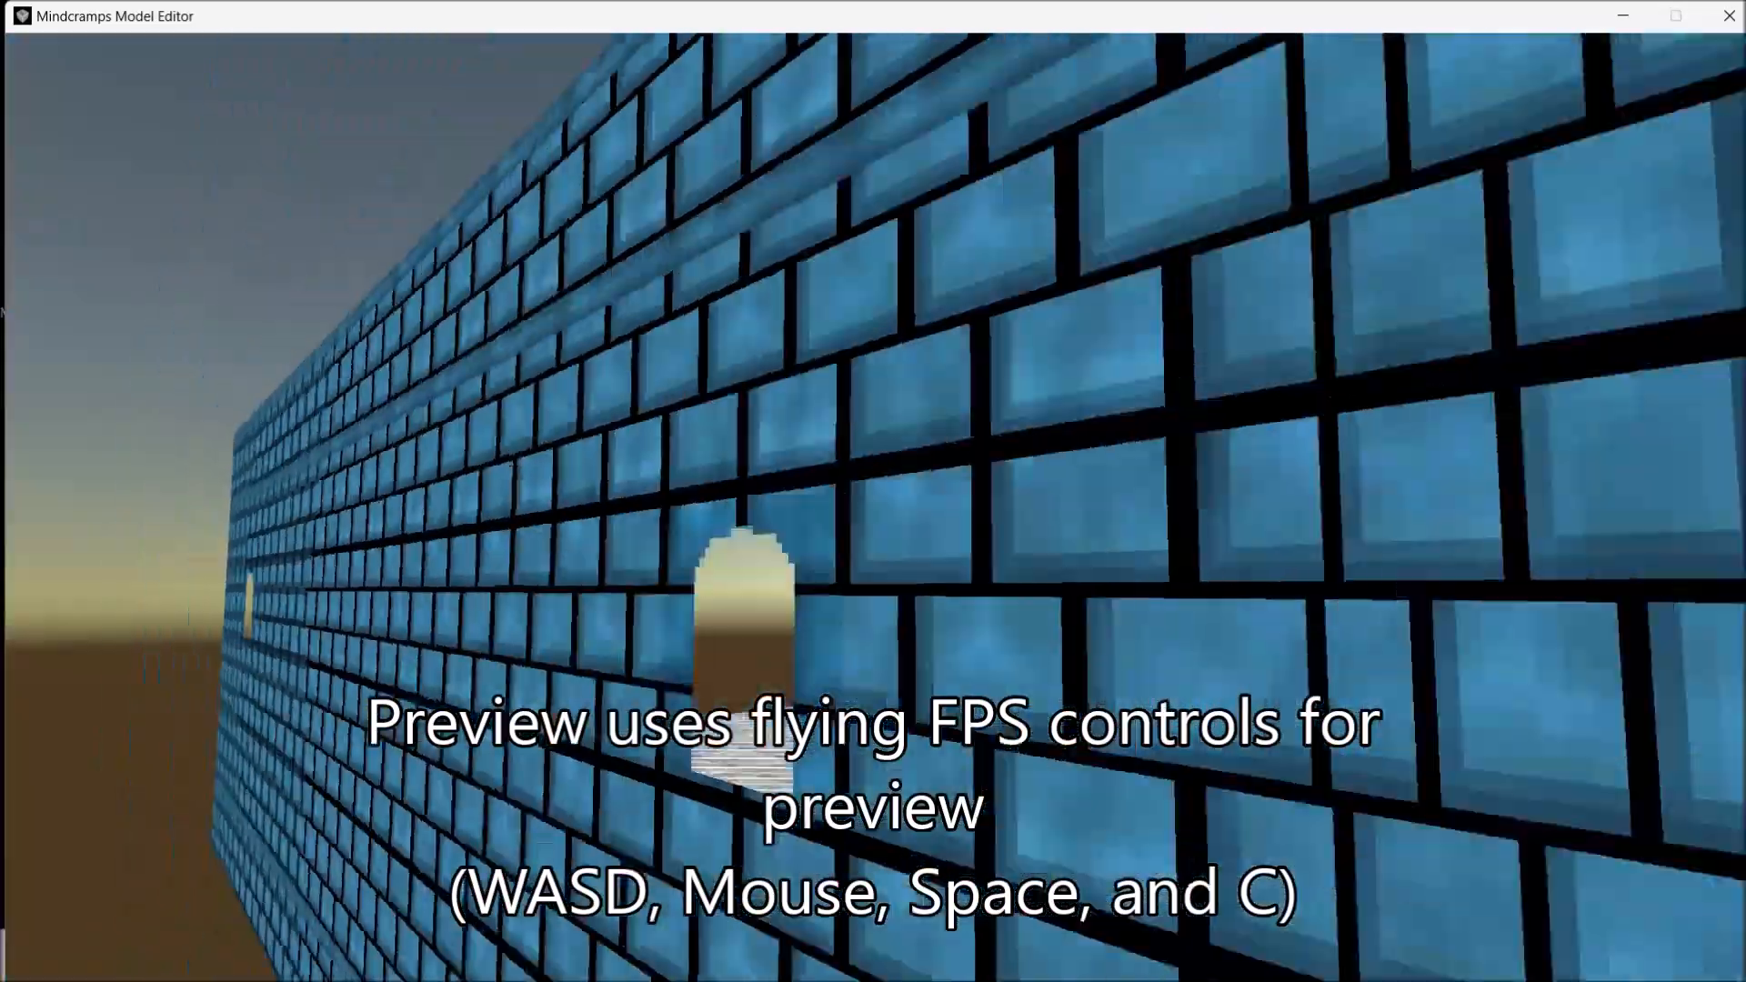
{"action": "key", "text": "d"}
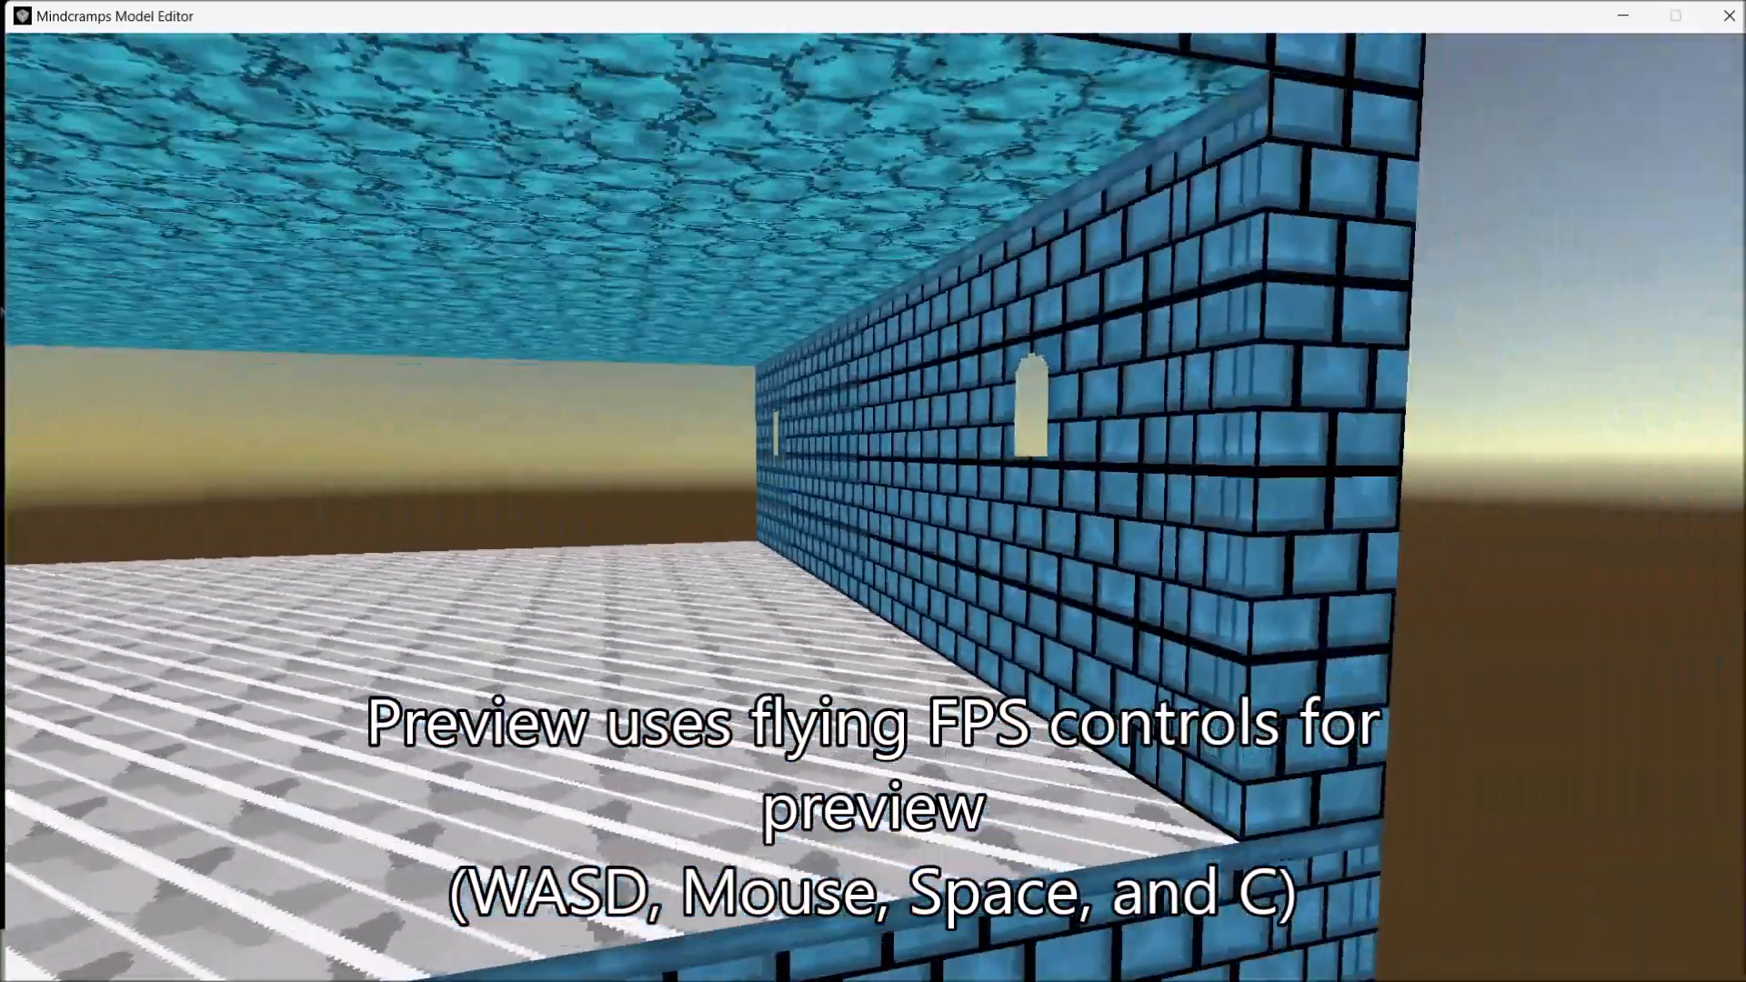
{"action": "key", "text": "a"}
{"action": "key", "text": "w"}
{"action": "key", "text": "Escape"}
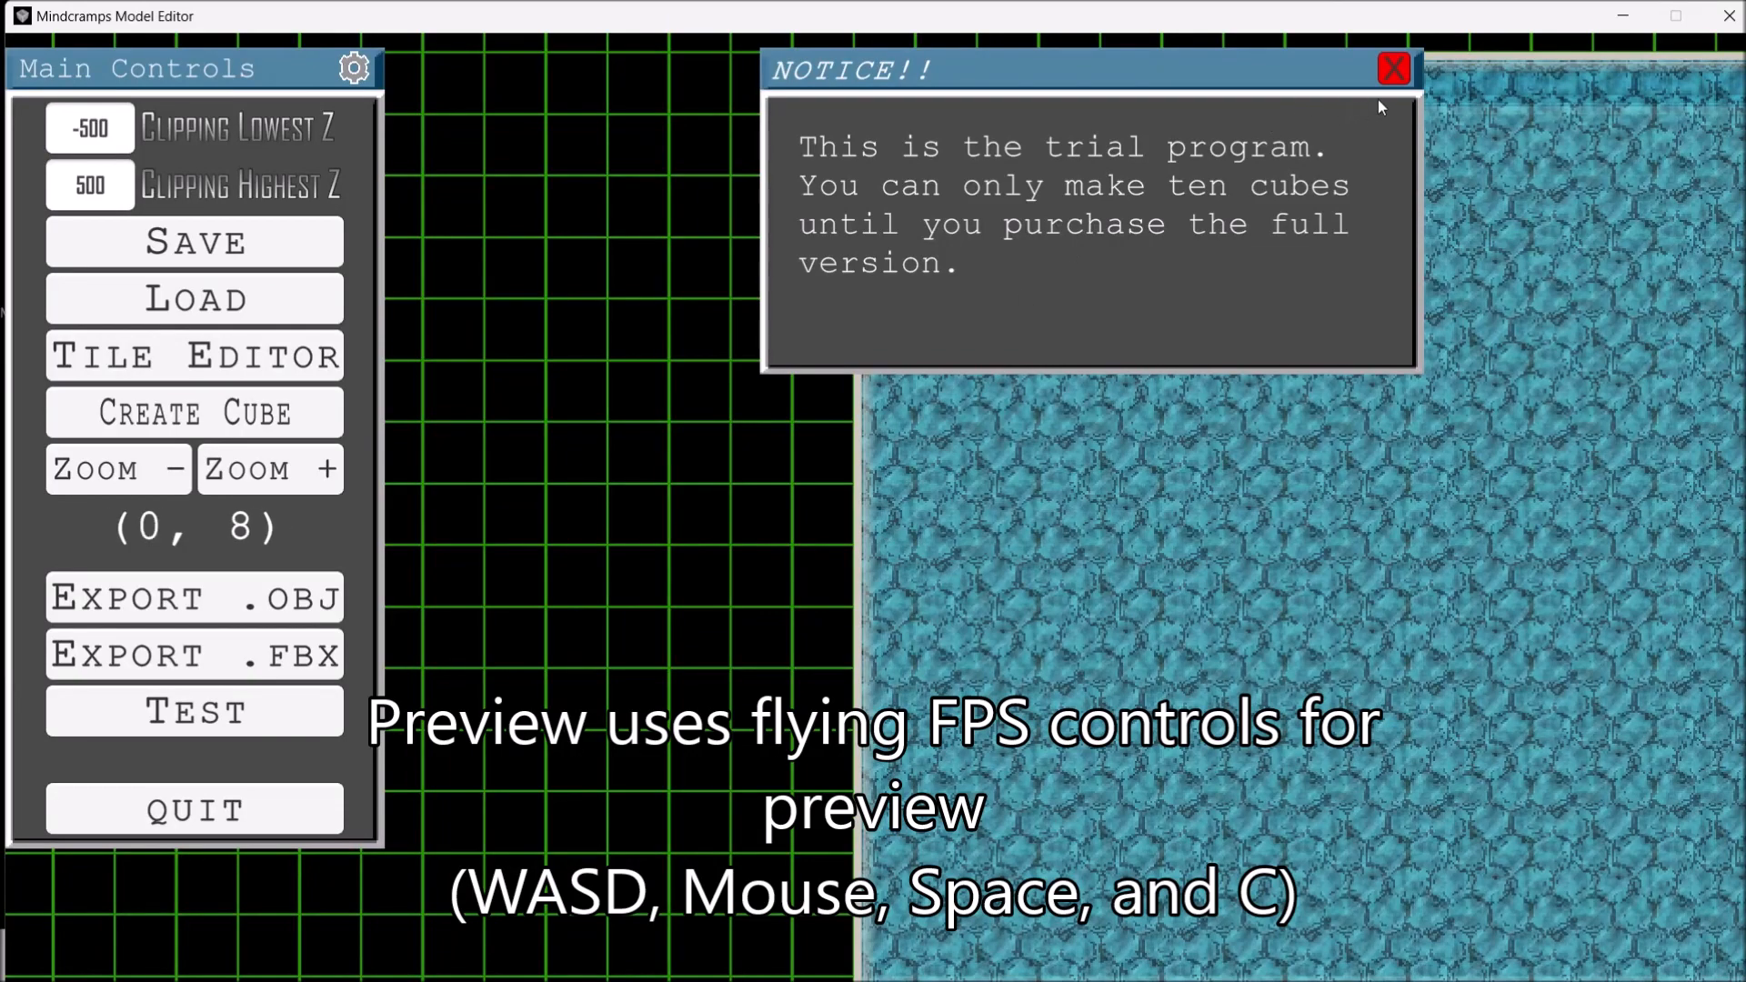
{"action": "left_click", "coordinate": [1396, 82]}
Set the F2 clipping preset's highest Z to 3 and the F3 preset's lowest Z to 5.
{"action": "key", "text": "d"}
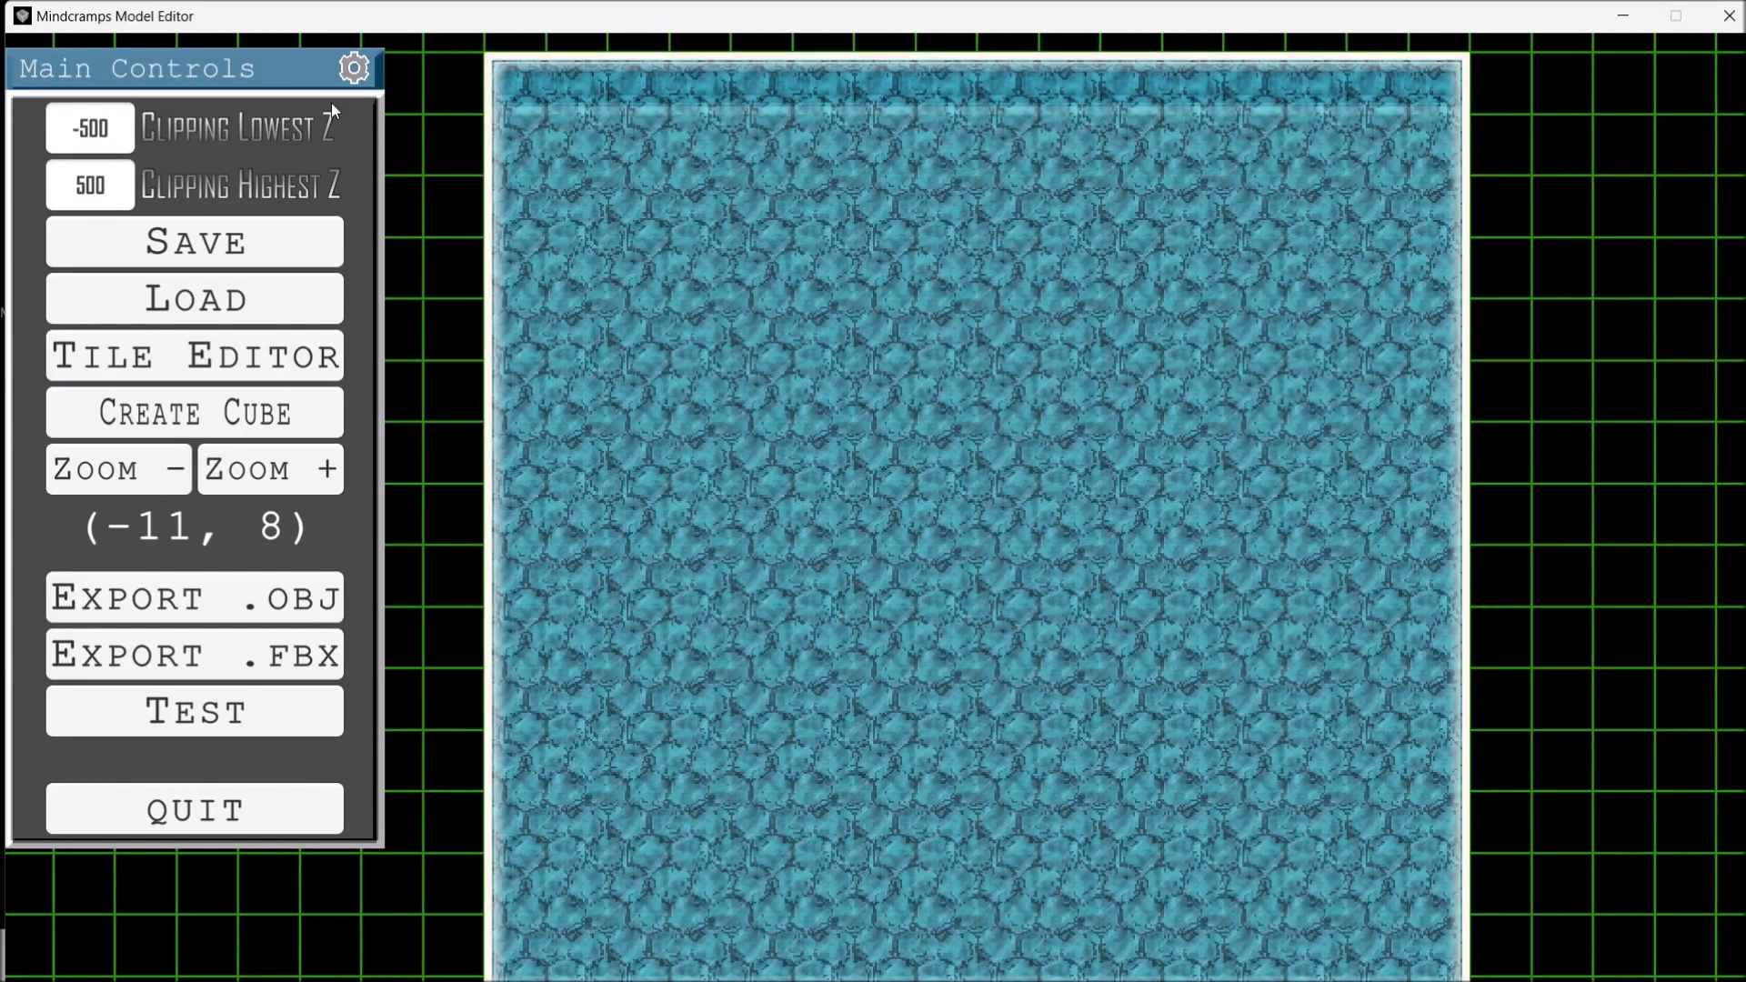
{"action": "left_click", "coordinate": [354, 68]}
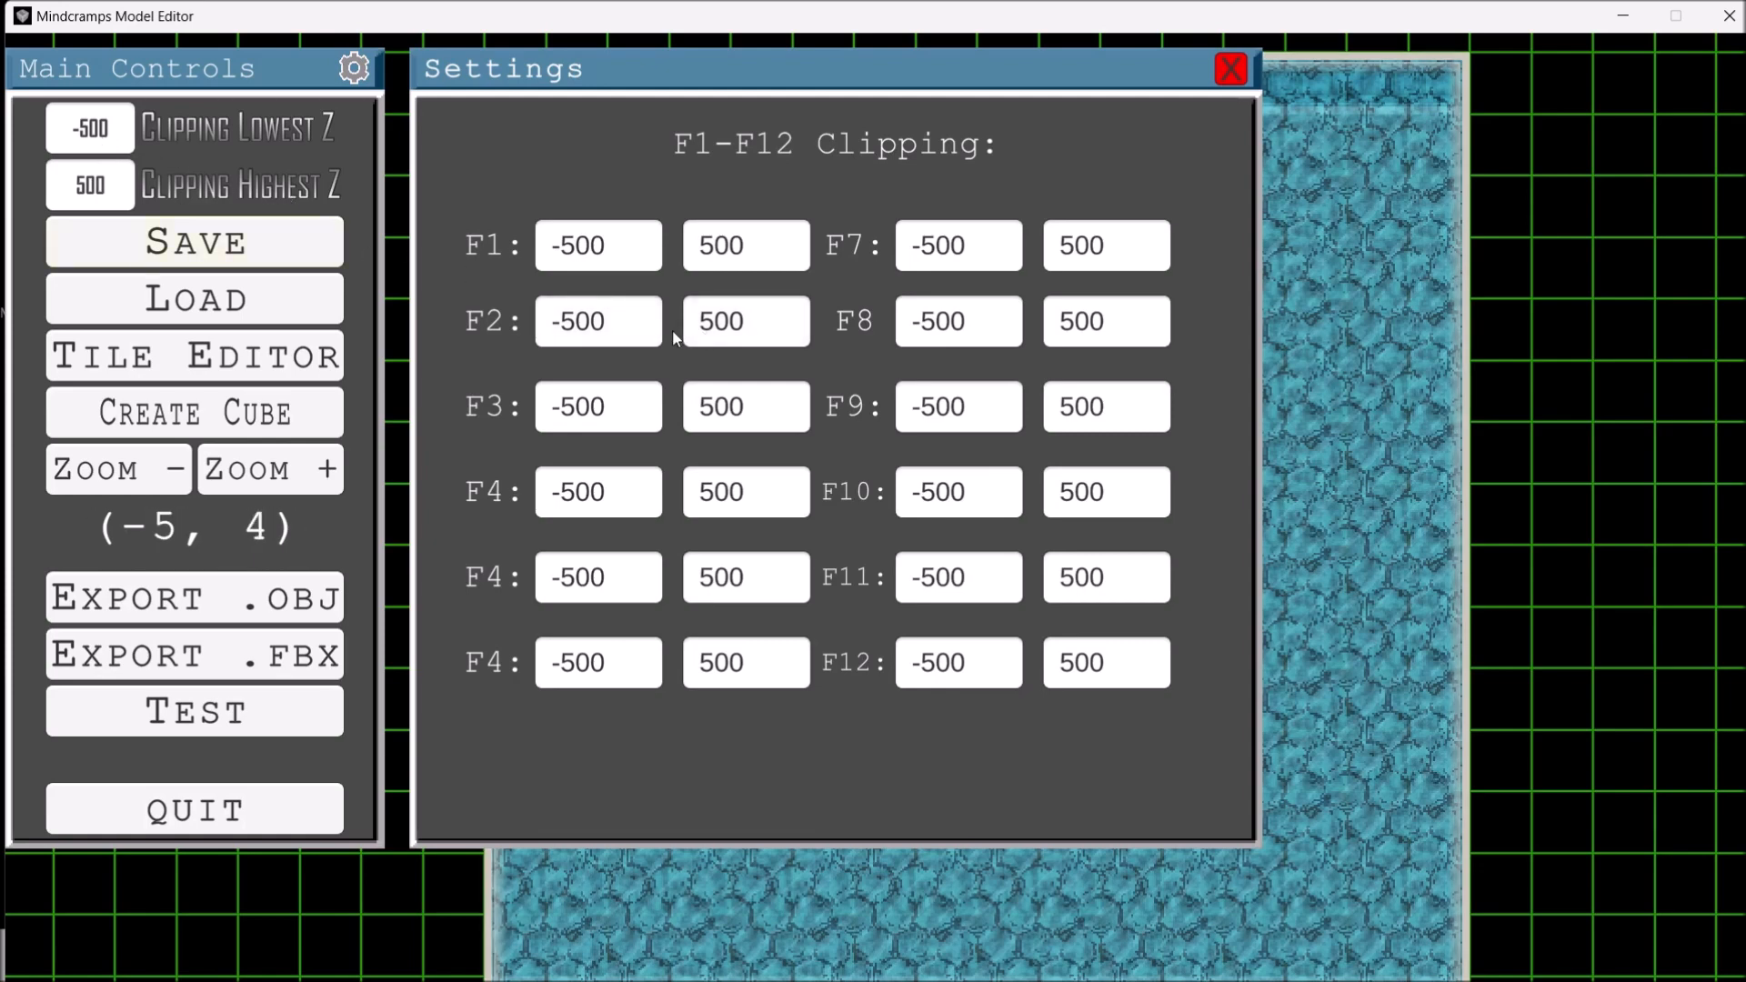
{"action": "left_click", "coordinate": [754, 332]}
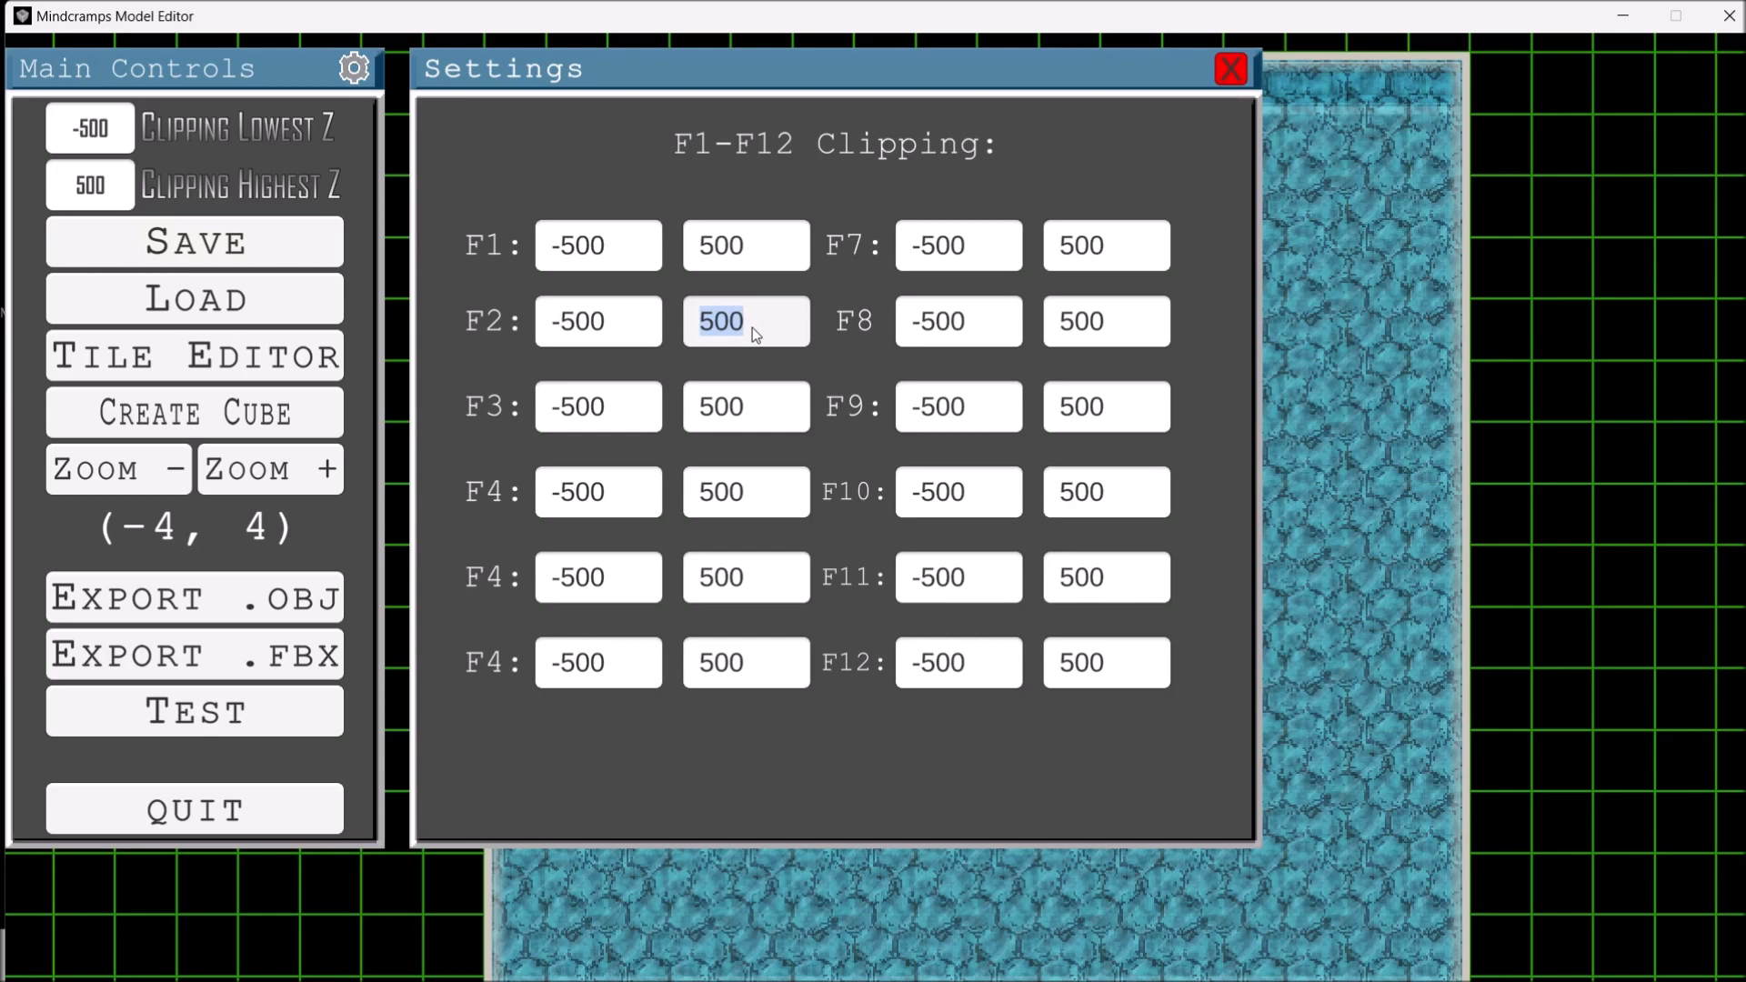
{"action": "type", "text": "3"}
{"action": "left_click", "coordinate": [643, 408]}
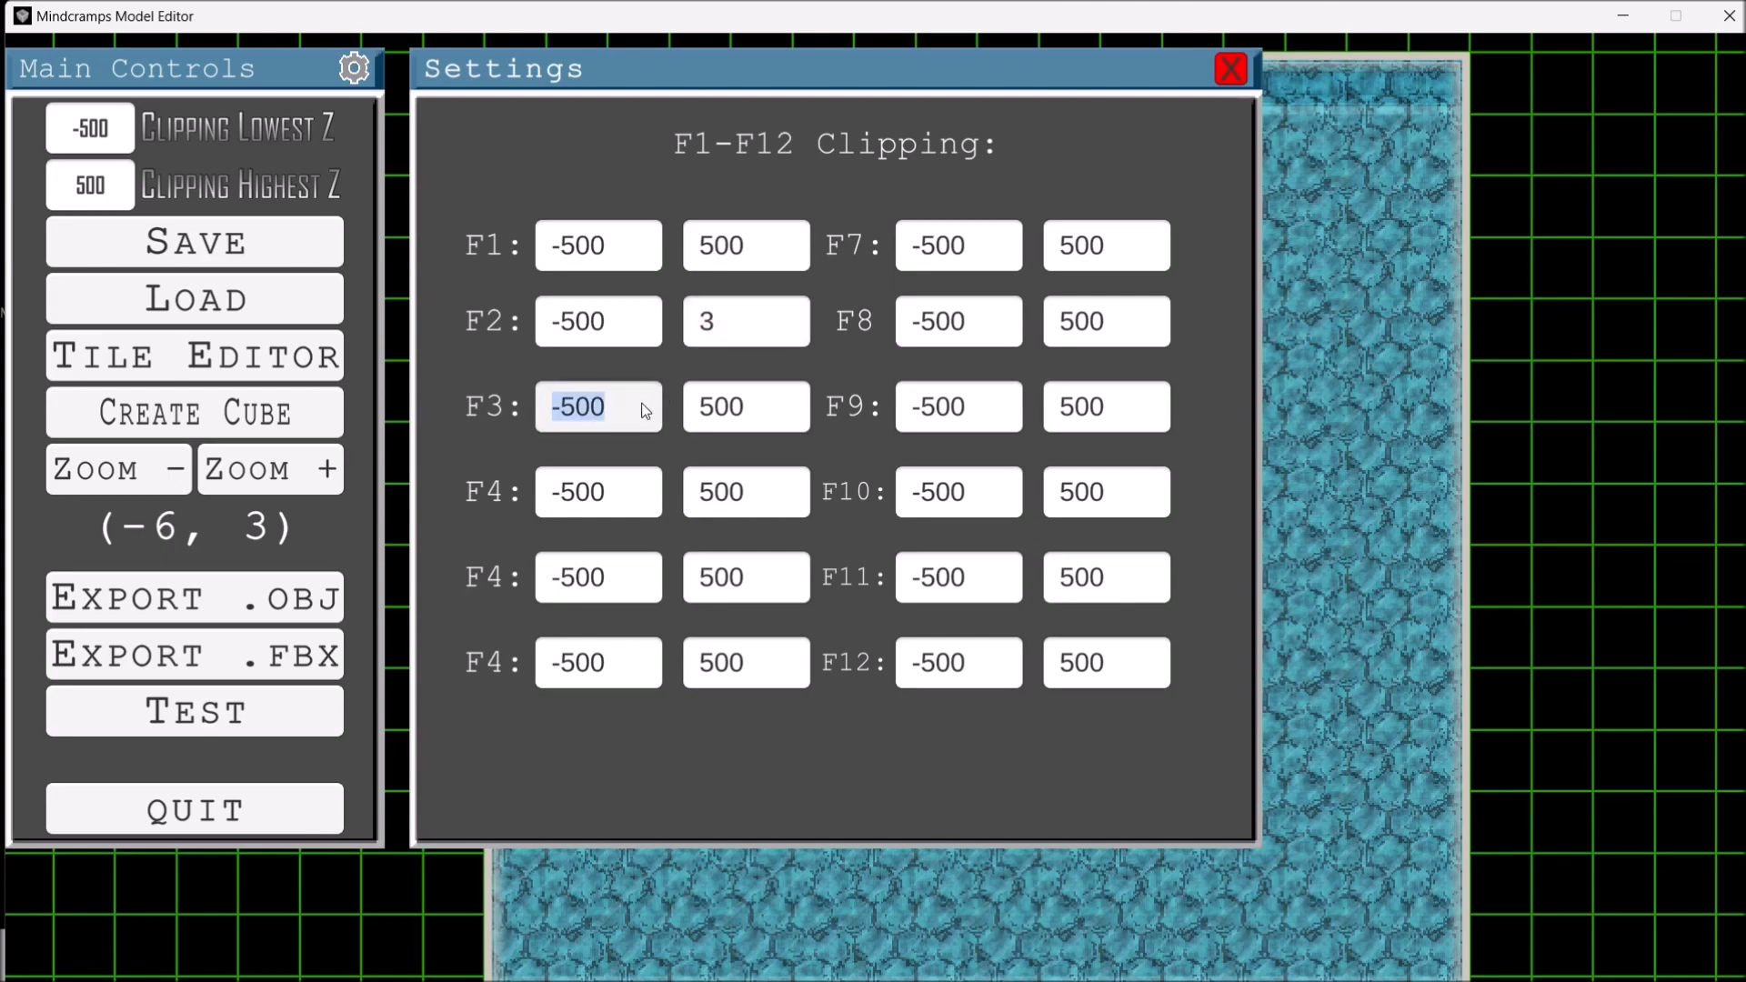
{"action": "type", "text": "5"}
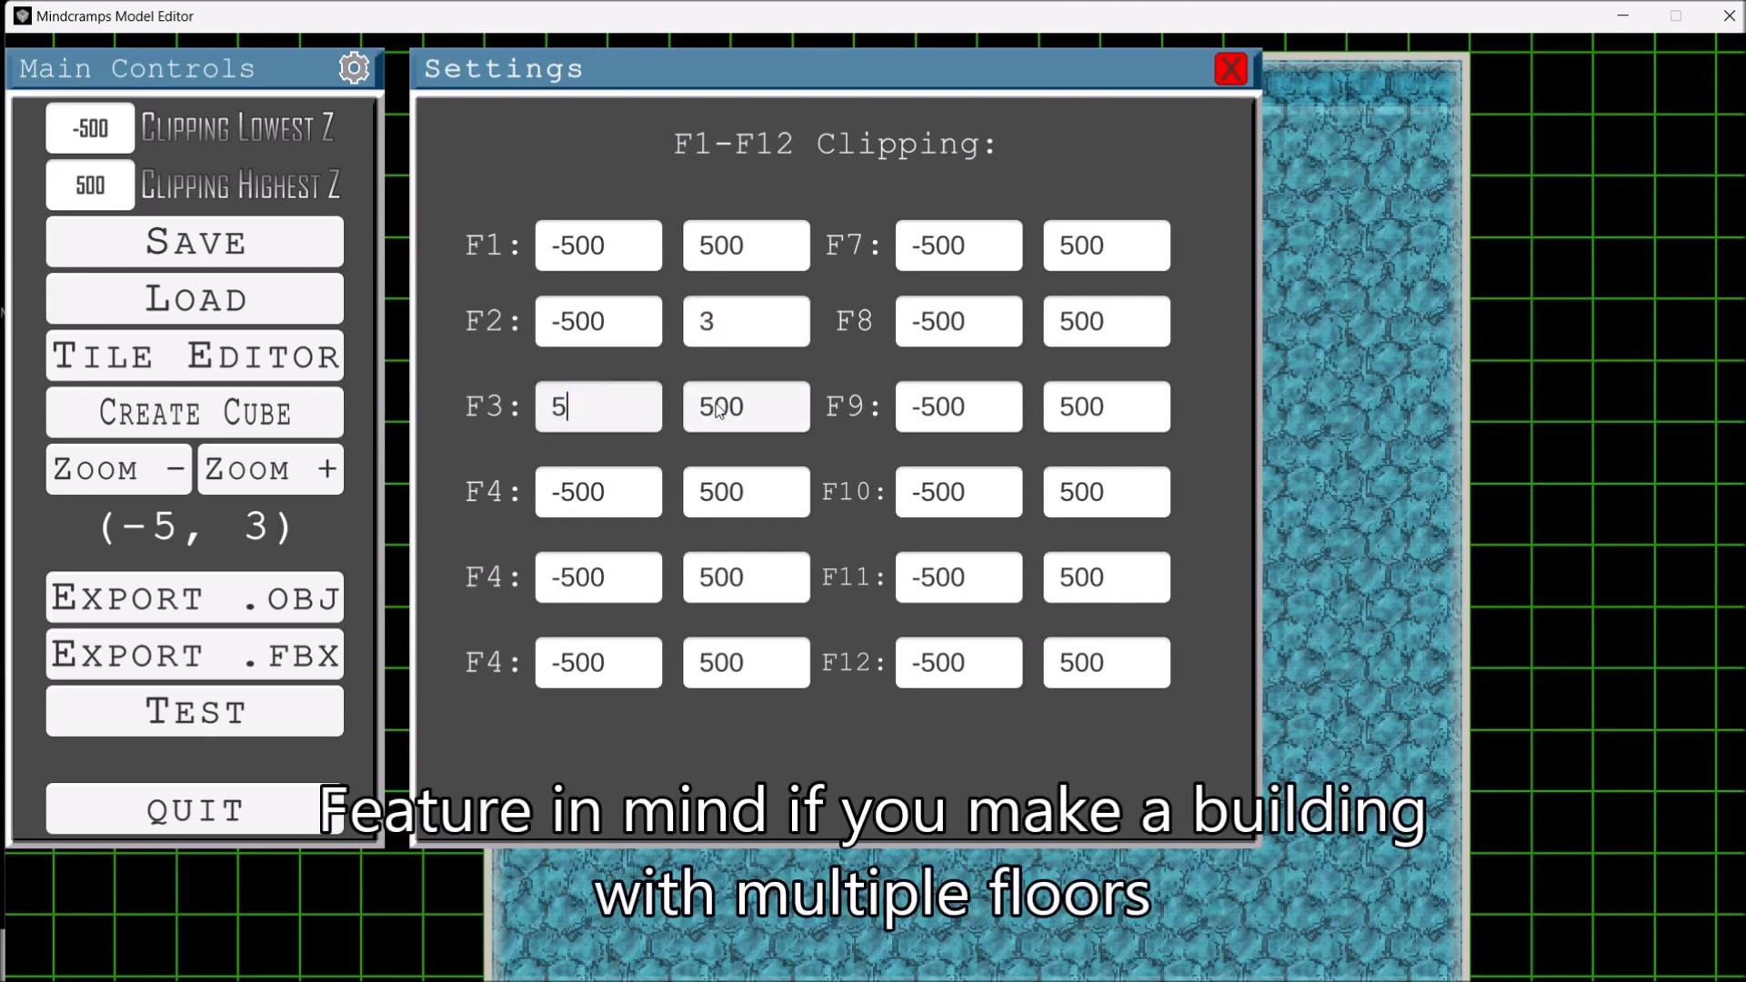
{"action": "left_click", "coordinate": [1231, 69]}
Check the room with the F2 clipping preset and the F3 clipping preset in turn.
{"action": "key", "text": "F2"}
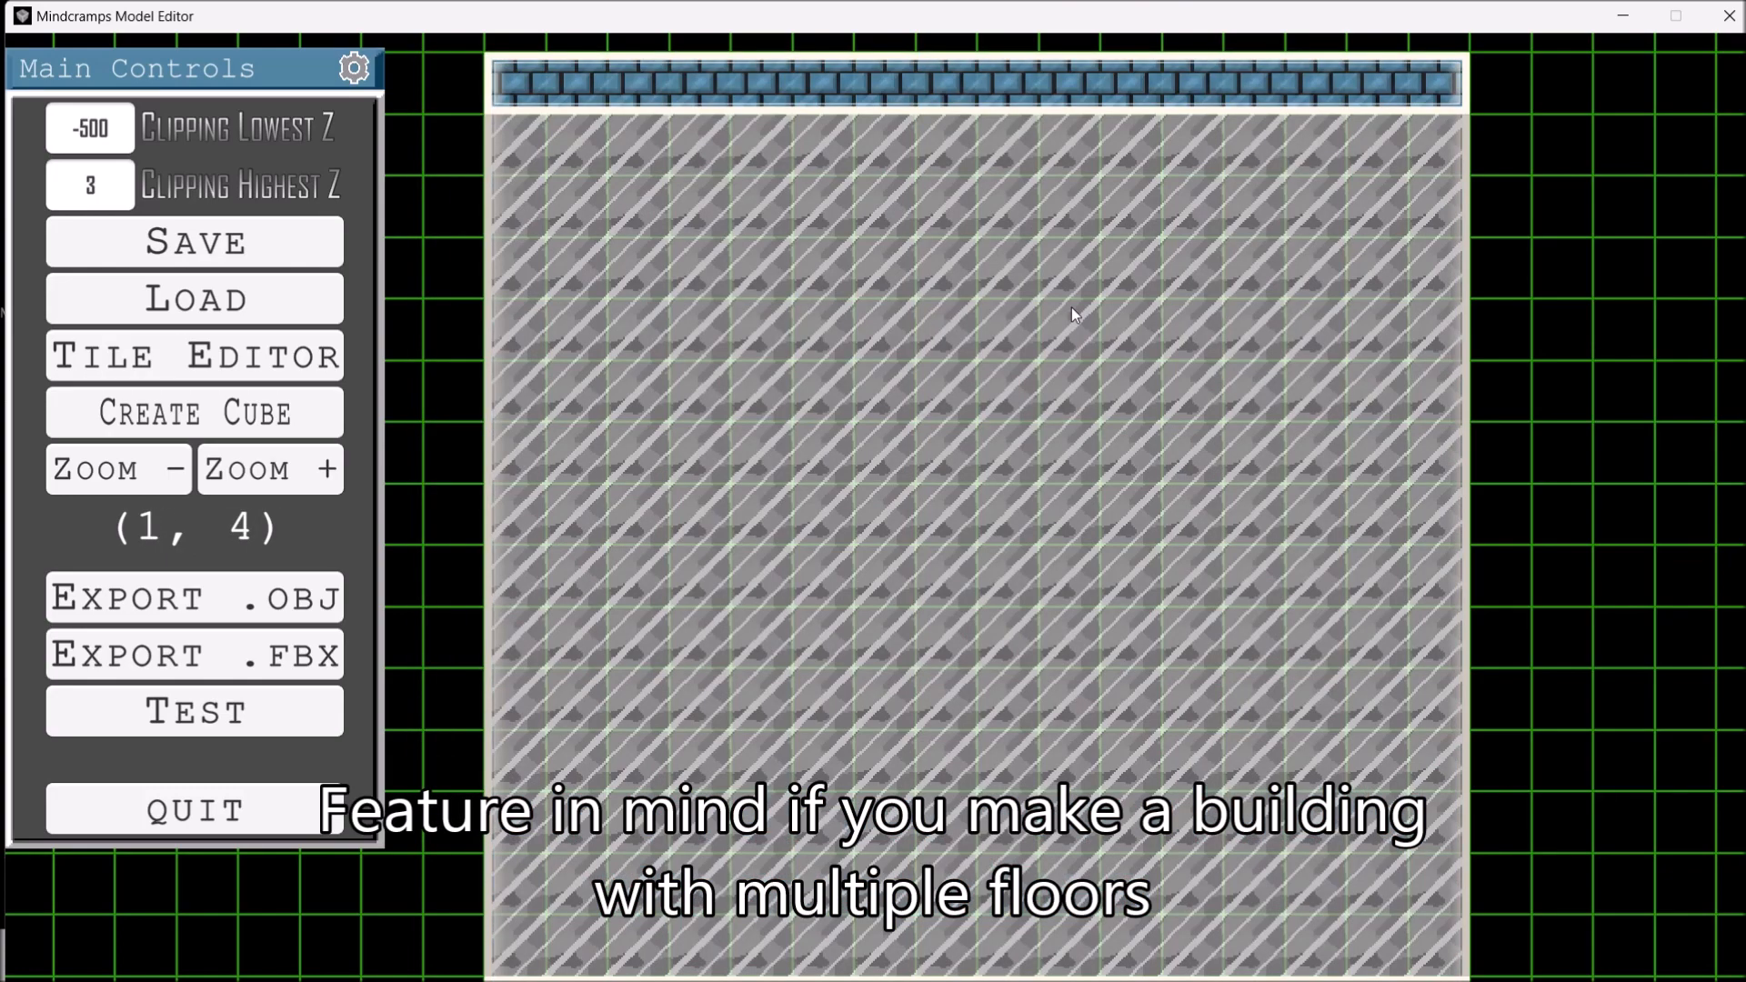
{"action": "key", "text": "s"}
{"action": "key", "text": "w"}
{"action": "key", "text": "s"}
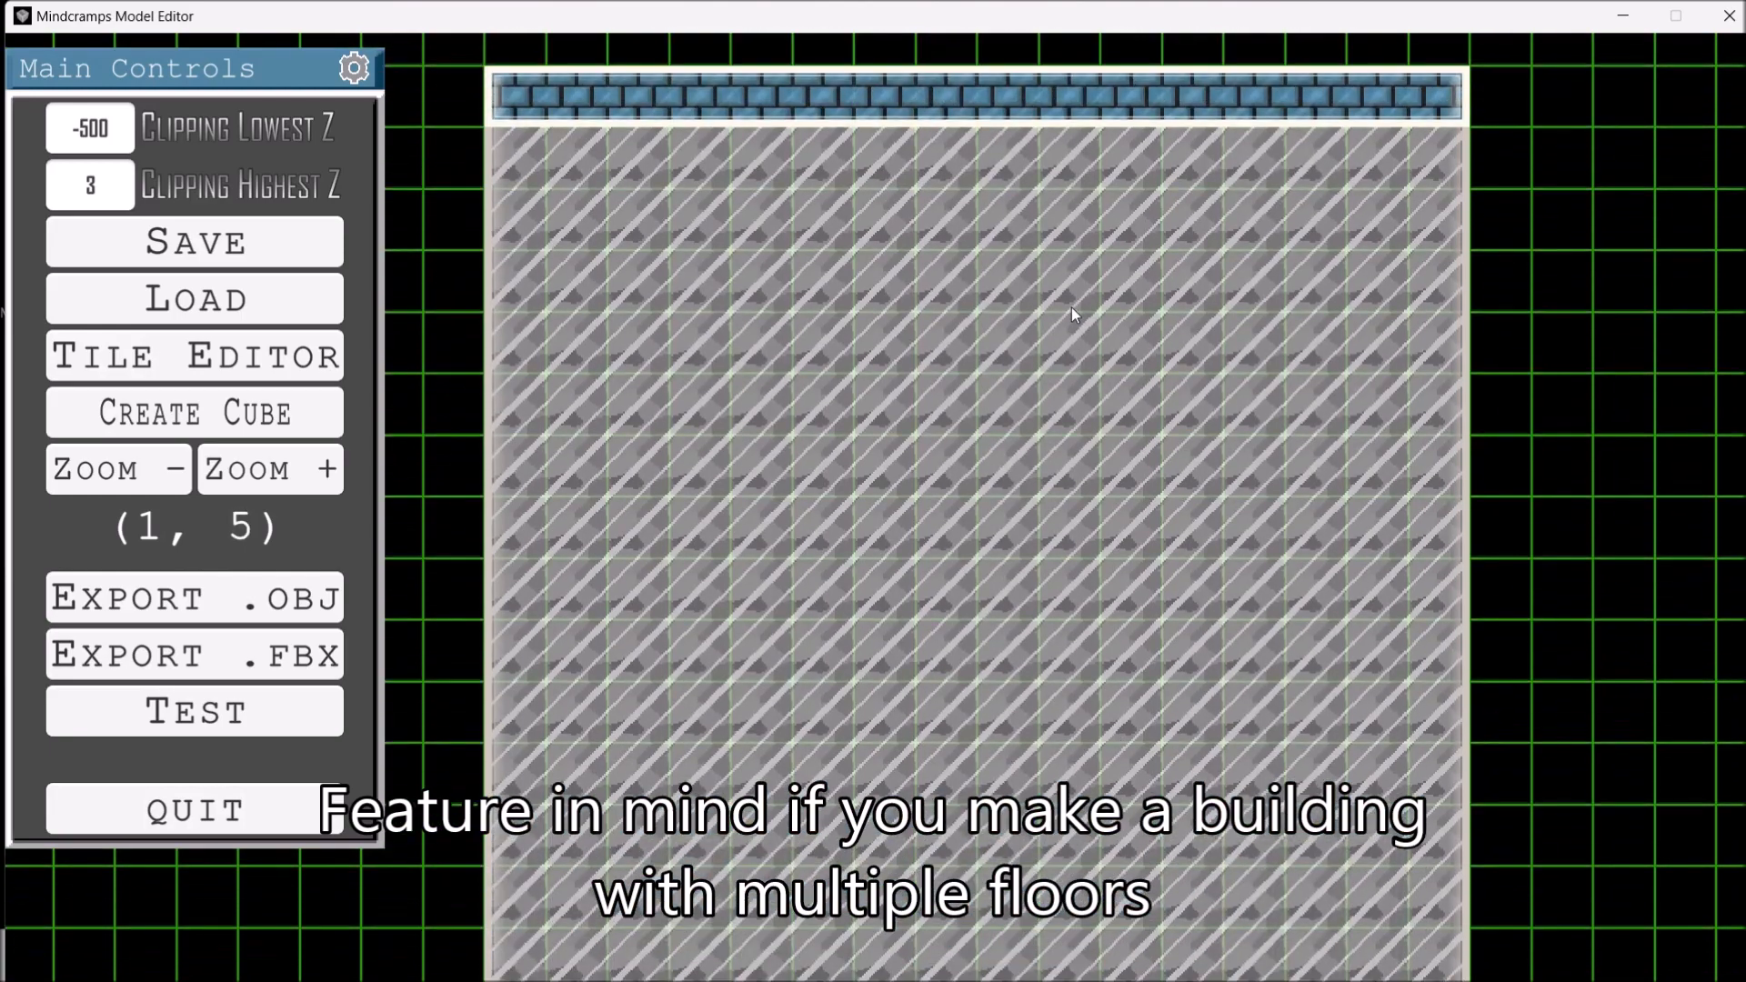
{"action": "key", "text": "F3"}
{"action": "key", "text": "w"}
{"action": "key", "text": "w"}
{"action": "key", "text": "w"}
{"action": "key", "text": "w"}
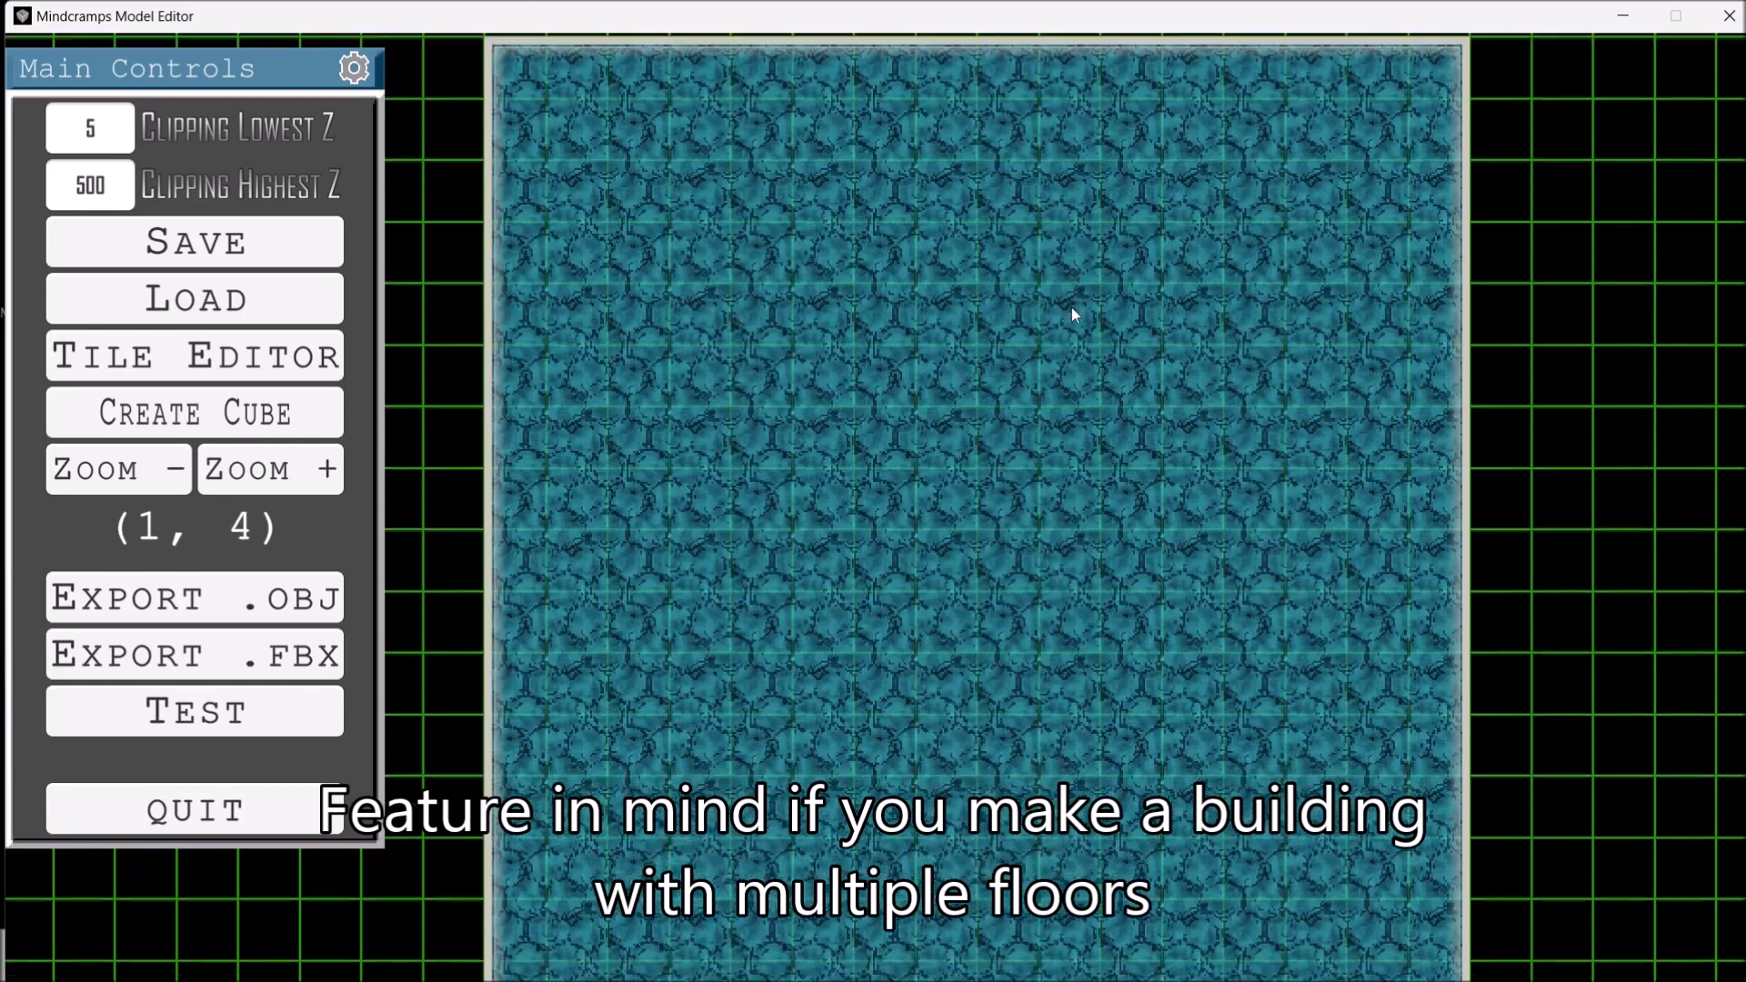
{"action": "key", "text": "a"}
{"action": "key", "text": "a"}
{"action": "key", "text": "a"}
{"action": "key", "text": "a"}
{"action": "key", "text": "a"}
{"action": "key", "text": "a"}
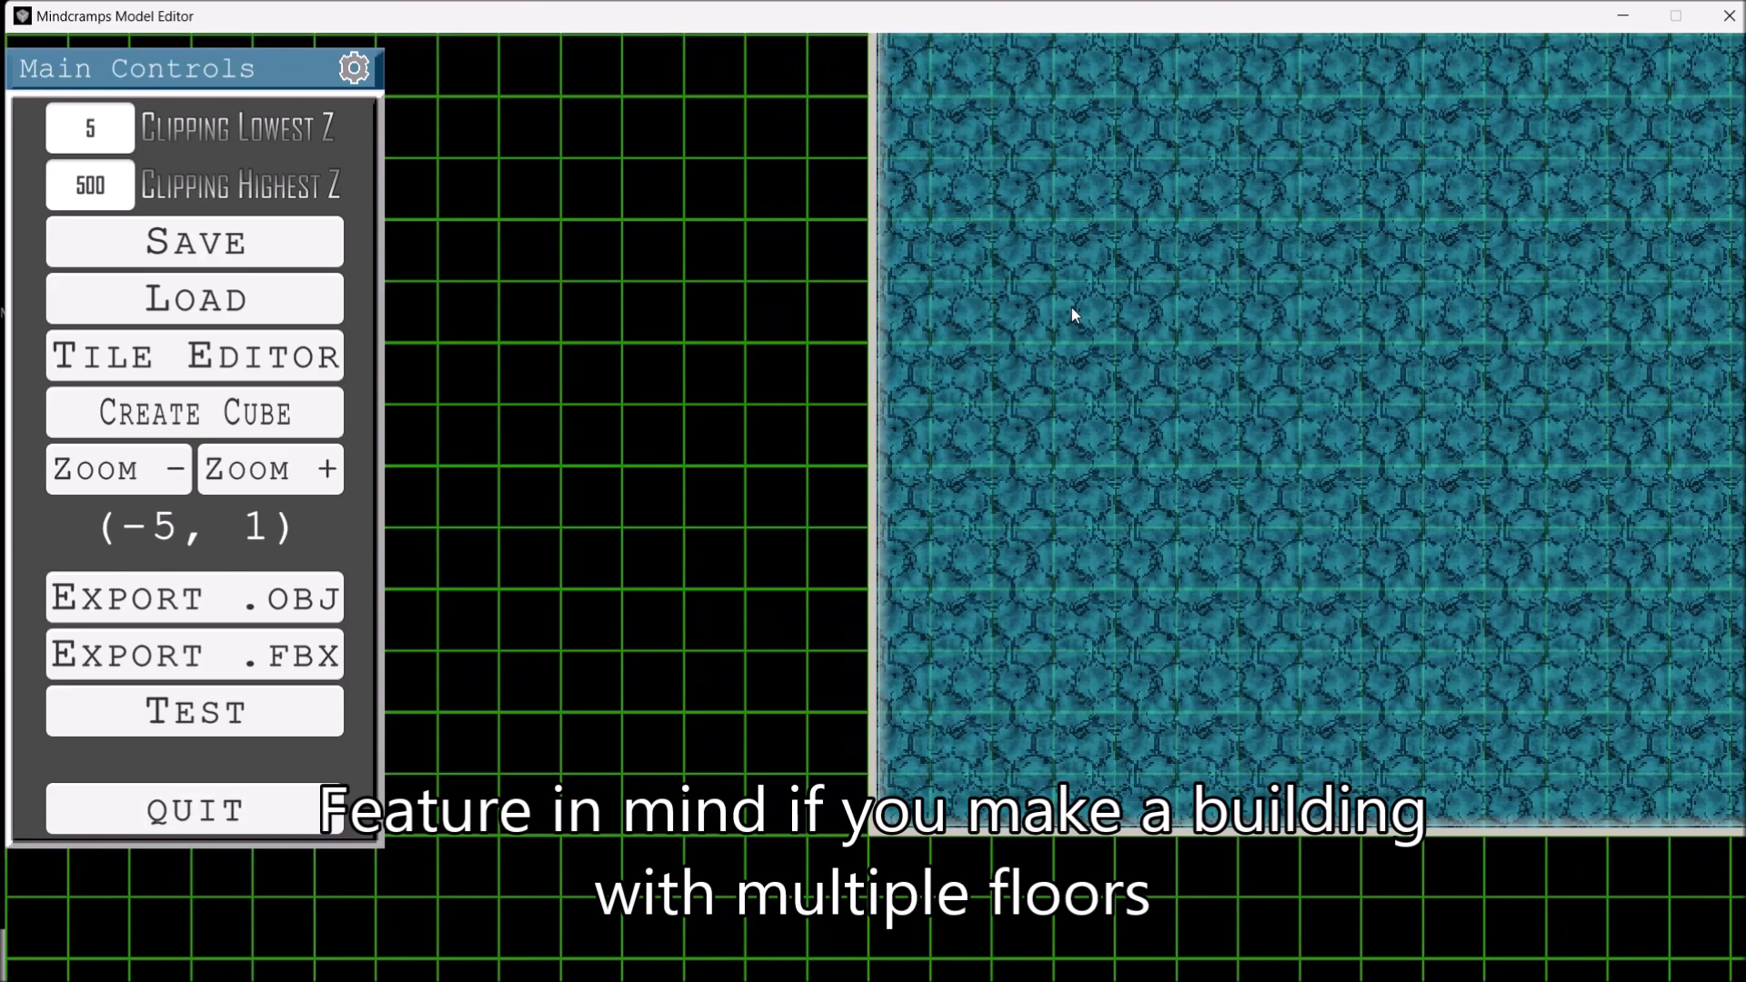
Compare the F1, F2 and F3 clipping presets, and restore the full range from -500 to 500 with the F1 preset.
{"action": "key", "text": "F1"}
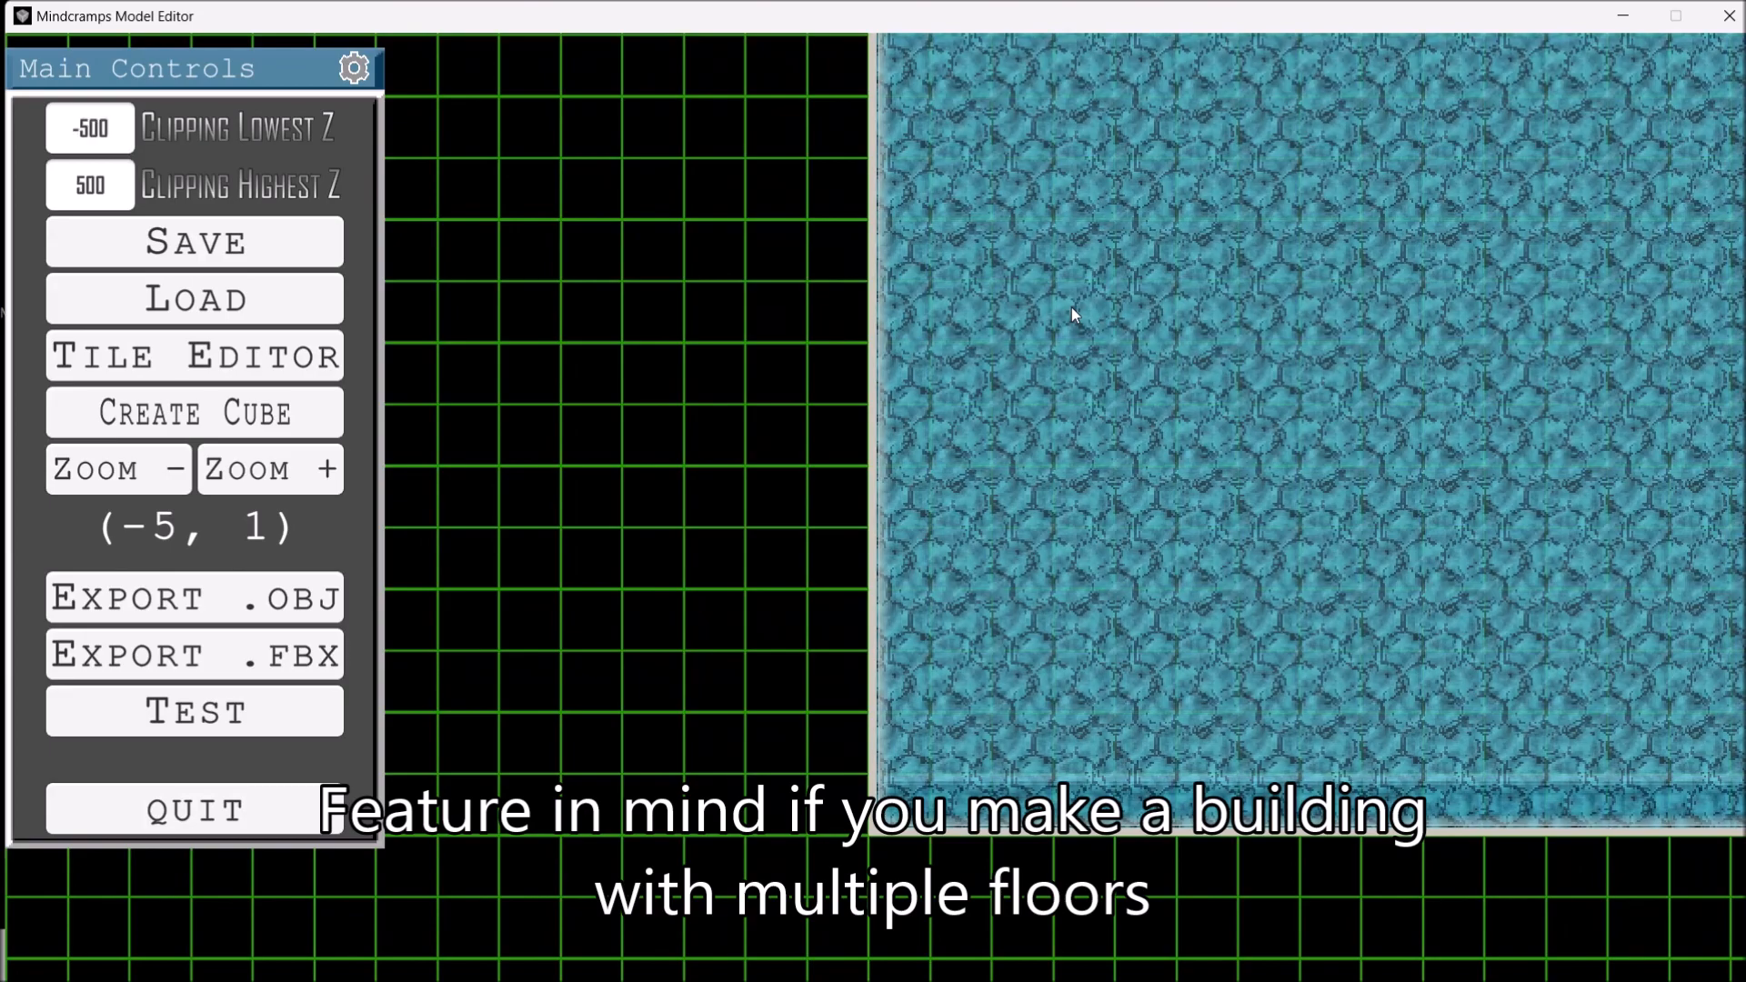
{"action": "key", "text": "F2"}
{"action": "key", "text": "F1"}
{"action": "key", "text": "F2"}
{"action": "key", "text": "F3"}
{"action": "key", "text": "F1"}
{"action": "key", "text": "d"}
{"action": "key", "text": "d"}
{"action": "key", "text": "d"}
{"action": "key", "text": "s"}
{"action": "key", "text": "d"}
{"action": "key", "text": "d"}
{"action": "key", "text": "d"}
{"action": "key", "text": "d"}
{"action": "key", "text": "s"}
{"action": "key", "text": "s"}
{"action": "key", "text": "s"}
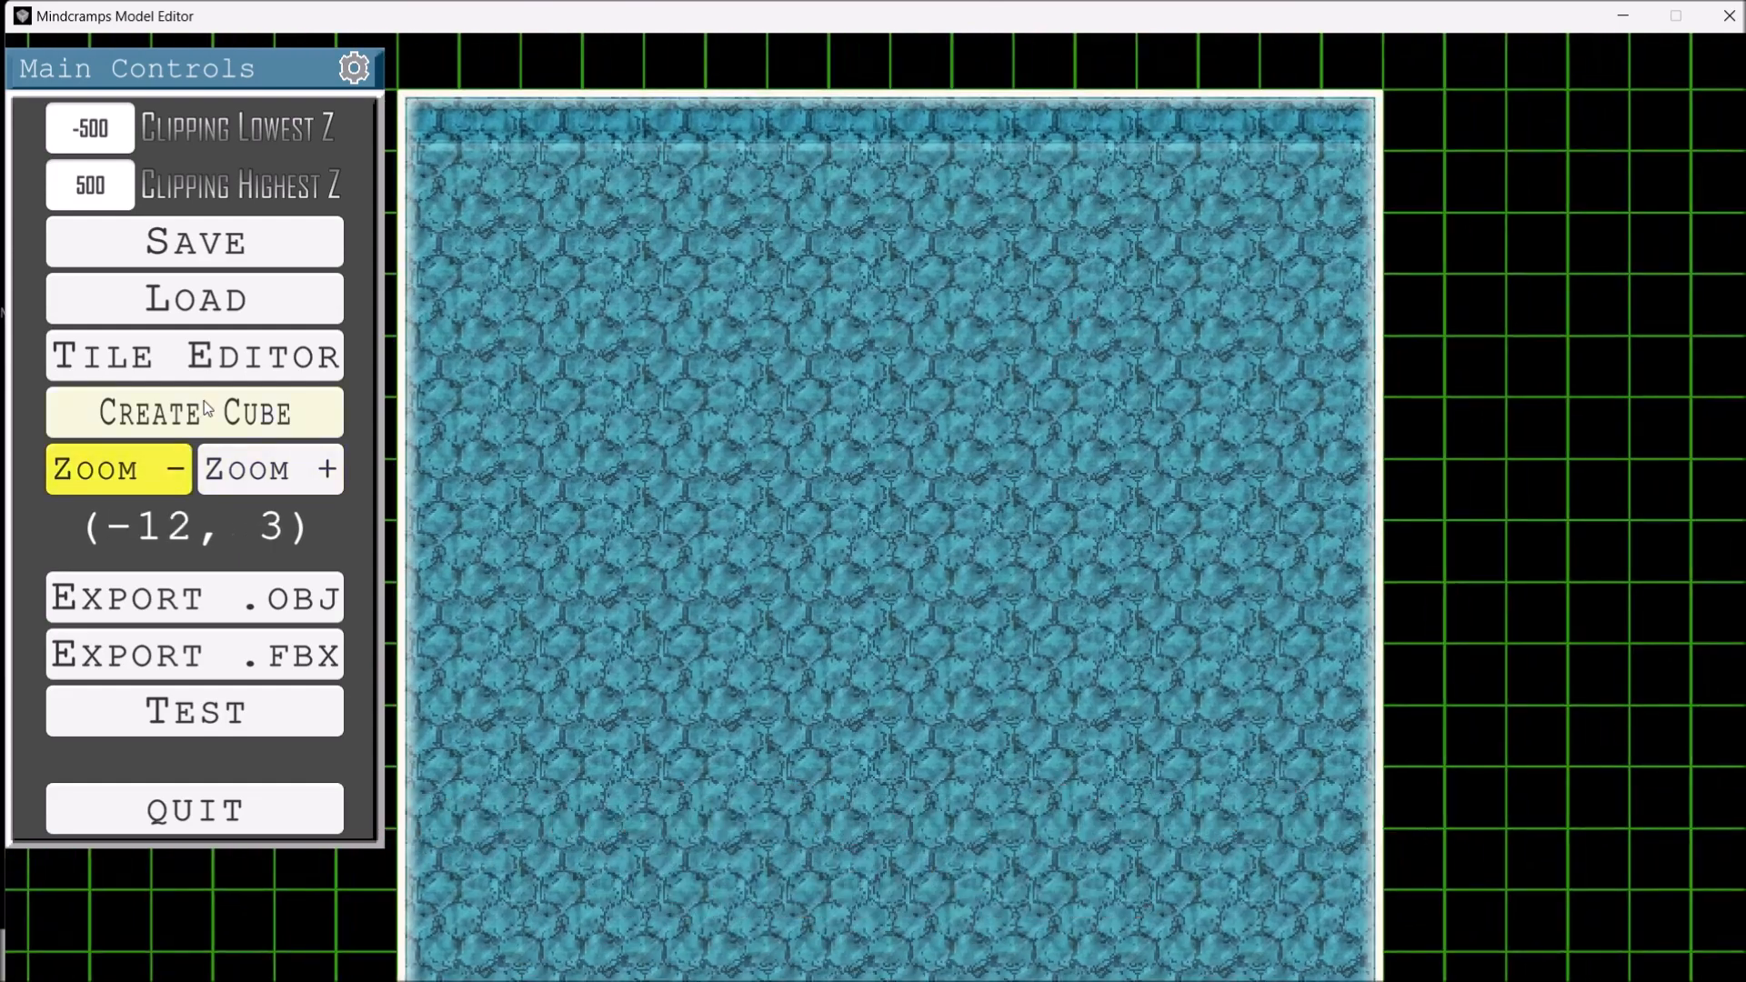
Save the map and quit the editor.
{"action": "left_click", "coordinate": [240, 260]}
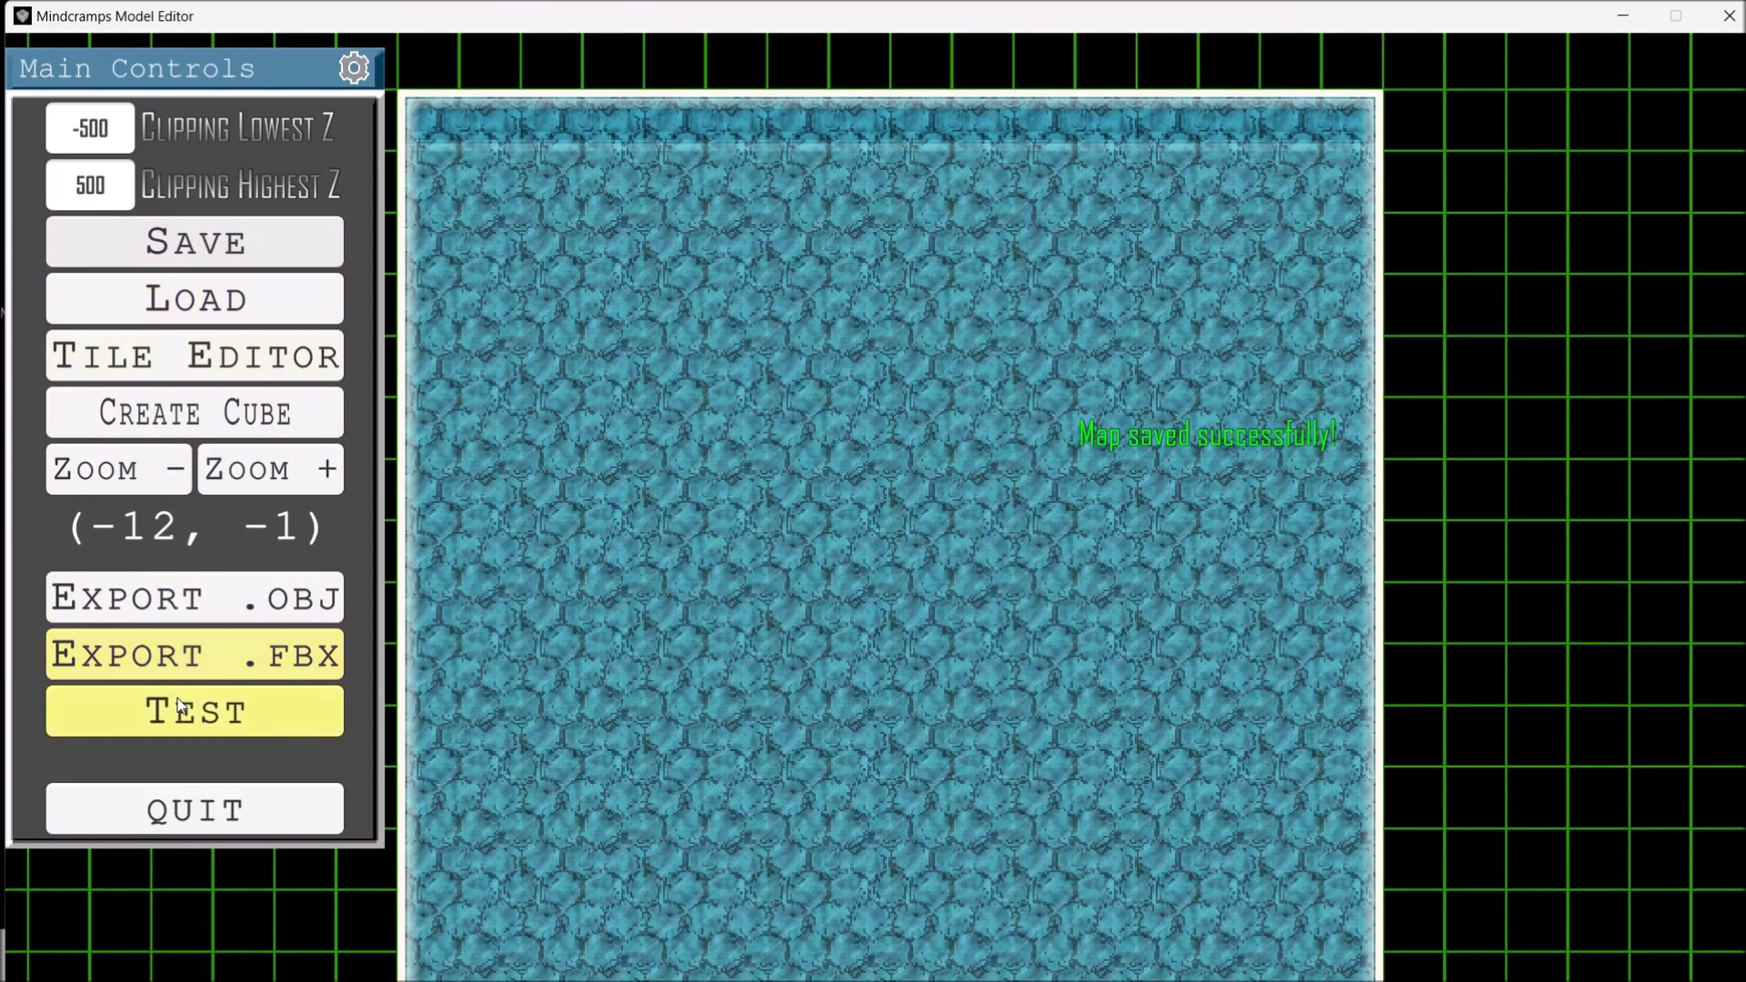
{"action": "left_click", "coordinate": [244, 811]}
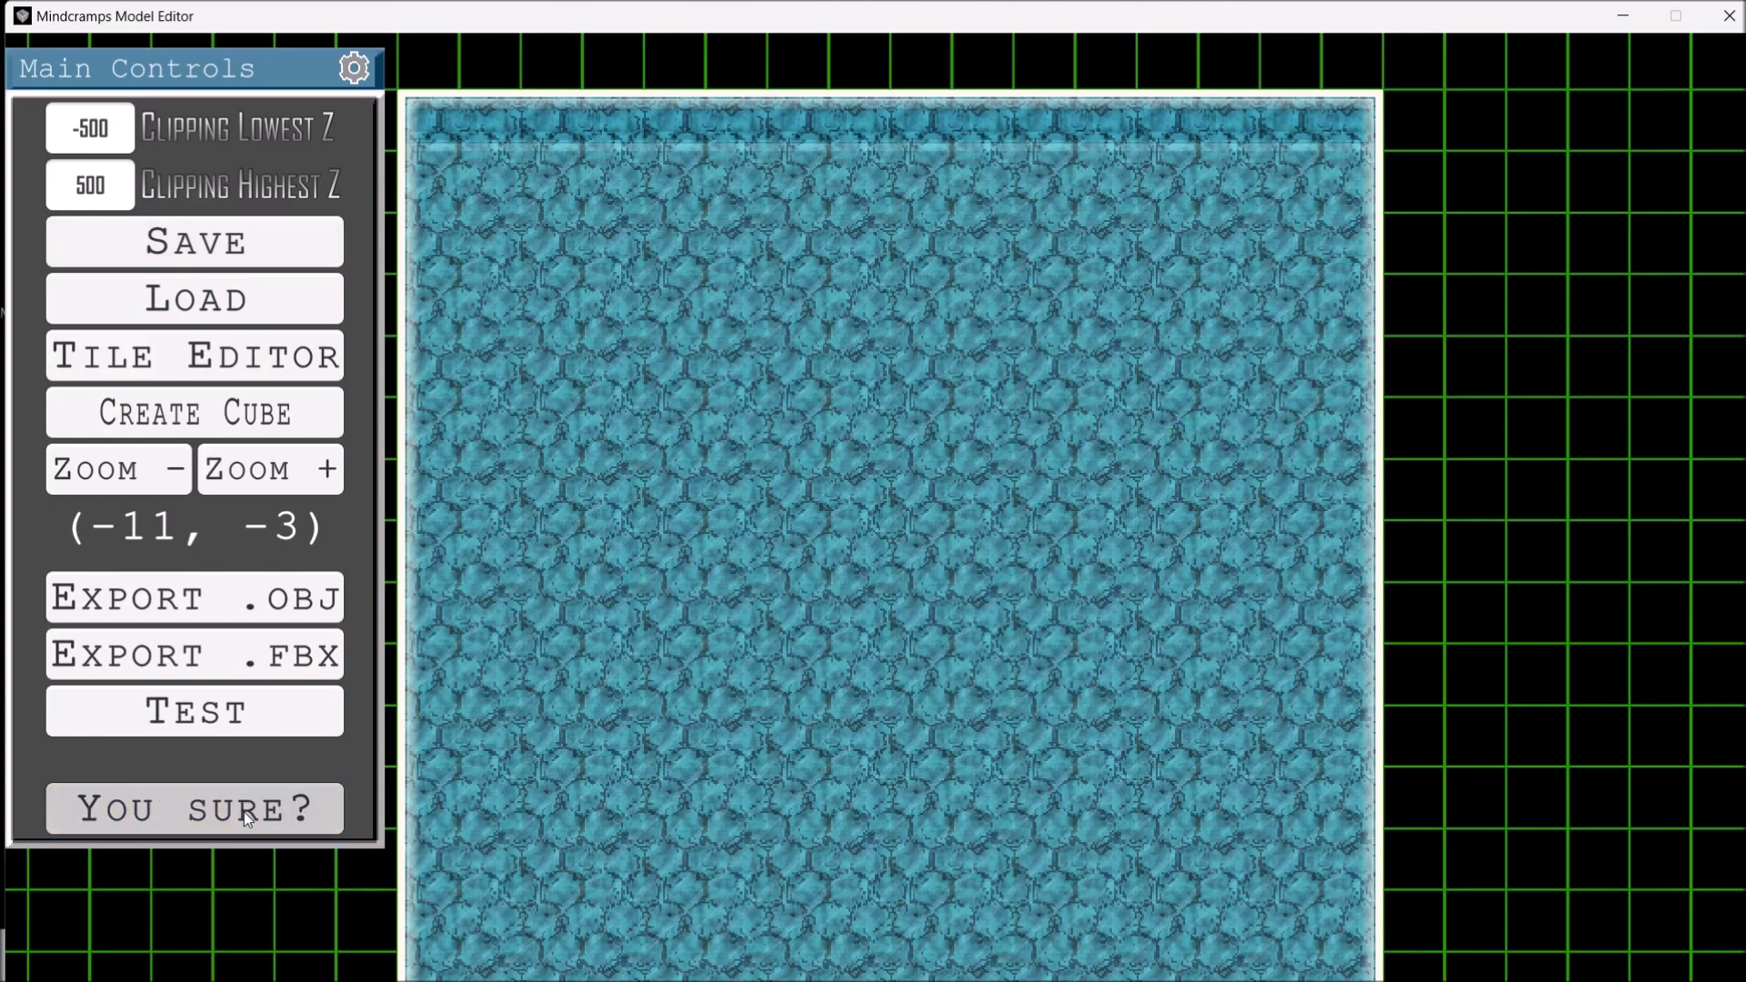